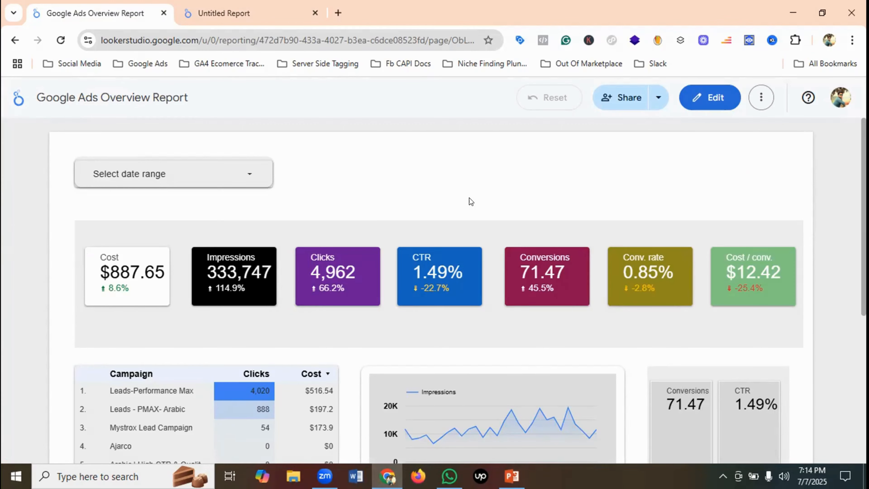
- Review the Google Ads Overview Report's scorecards, campaign table, impressions and clicks charts, and conversion tiles
scroll(469, 199, "down", 2)
scroll(469, 198, "up", 2)
scroll(397, 205, "down", 2)
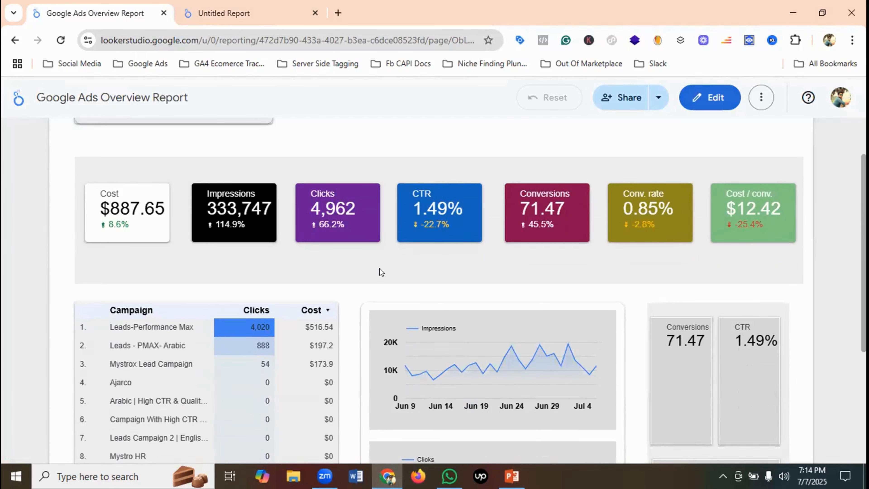
scroll(379, 269, "down", 2)
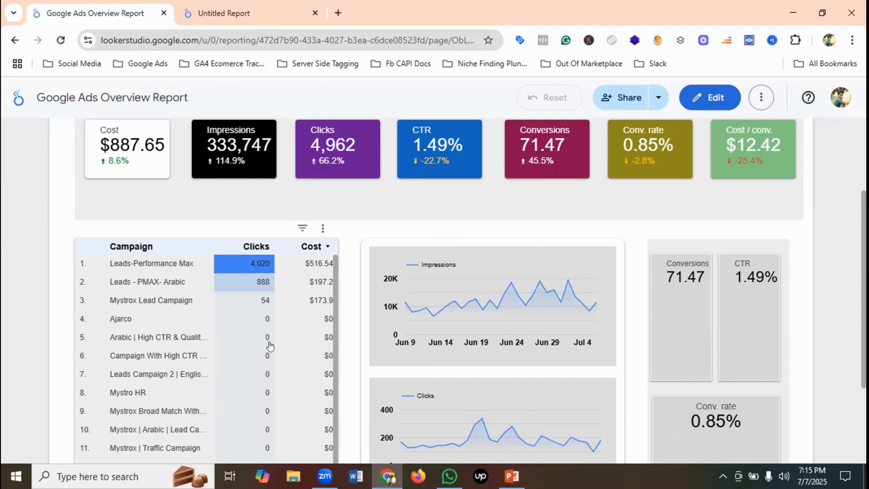
scroll(484, 330, "down", 2)
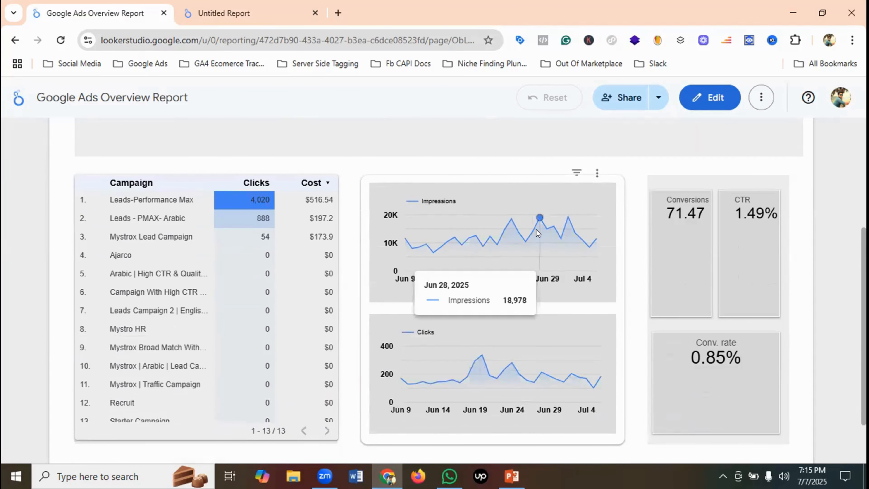
scroll(533, 301, "down", 2)
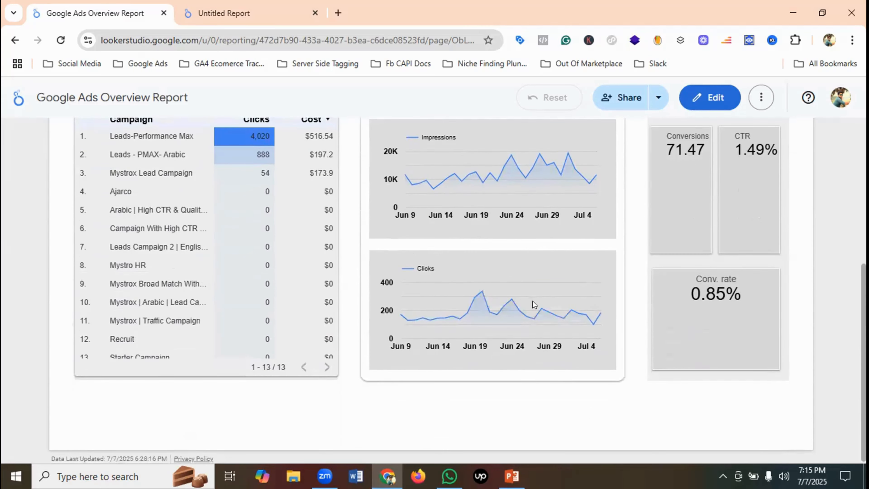
scroll(715, 236, "up", 2)
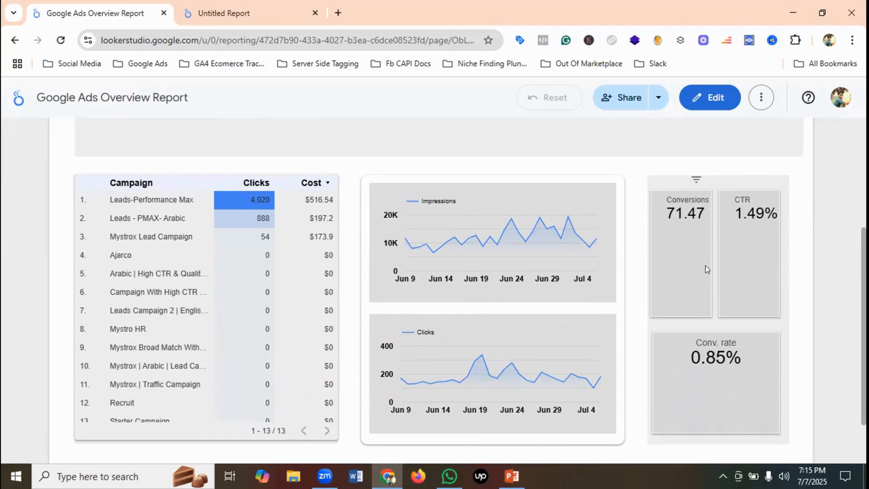
scroll(705, 266, "down", 3)
scroll(706, 266, "up", 9)
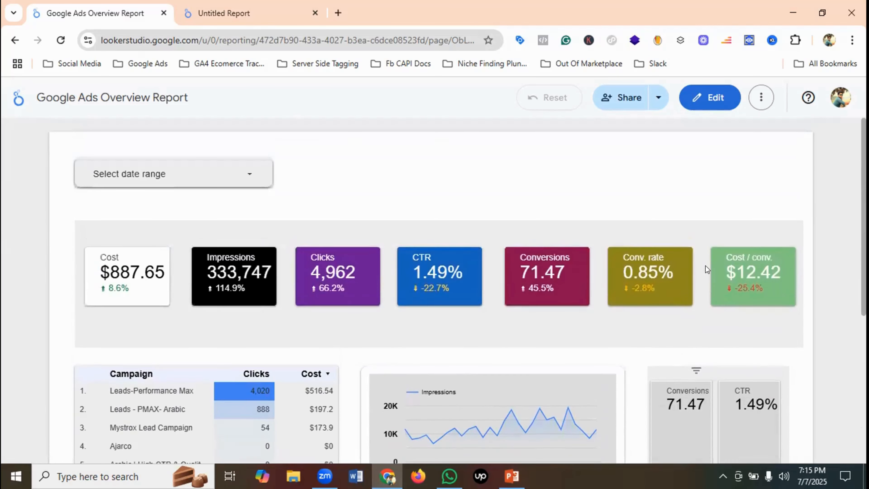
scroll(593, 246, "down", 7)
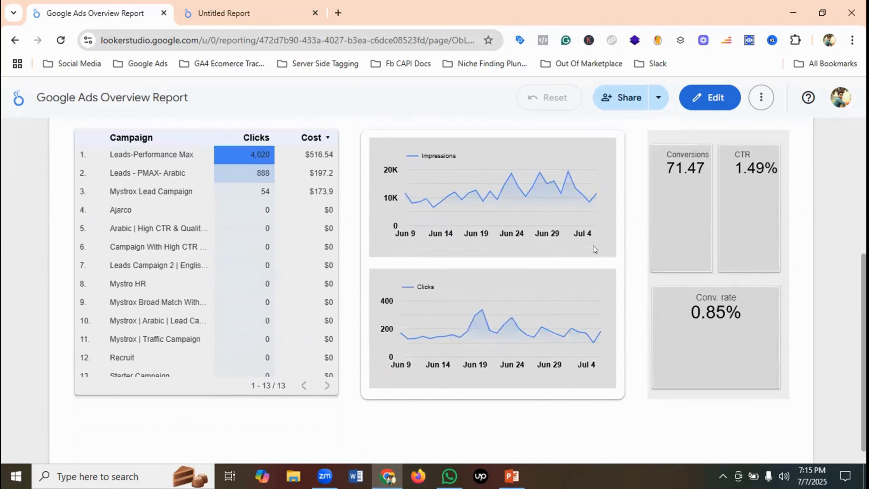
scroll(594, 246, "down", 2)
scroll(593, 246, "up", 9)
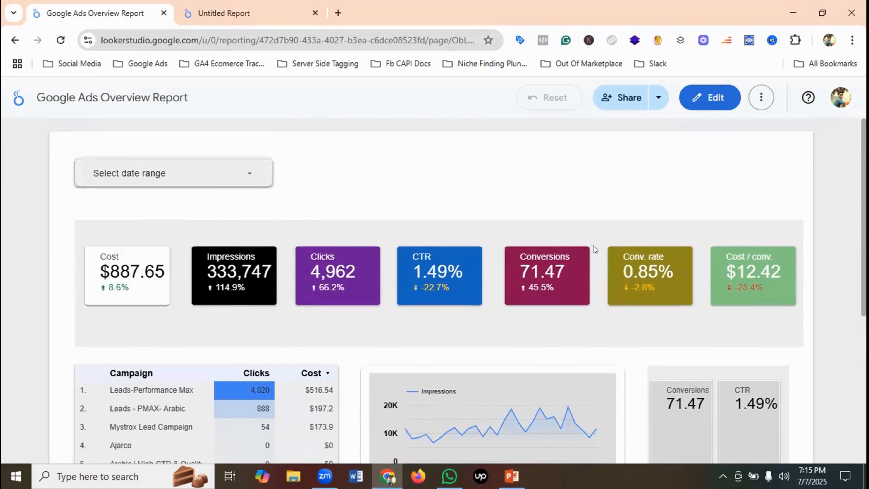
scroll(593, 245, "down", 4)
scroll(594, 246, "up", 4)
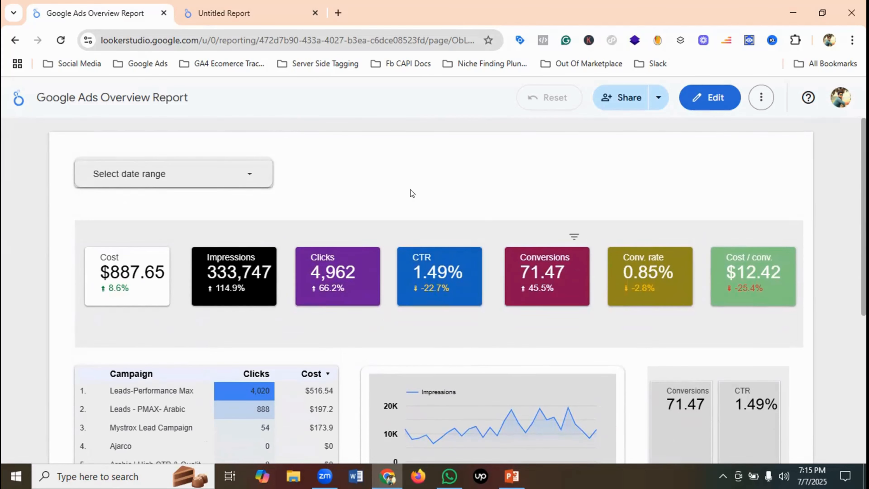
- Look over the available data connectors in the untitled report, then close the list without adding a source
left_click(268, 5)
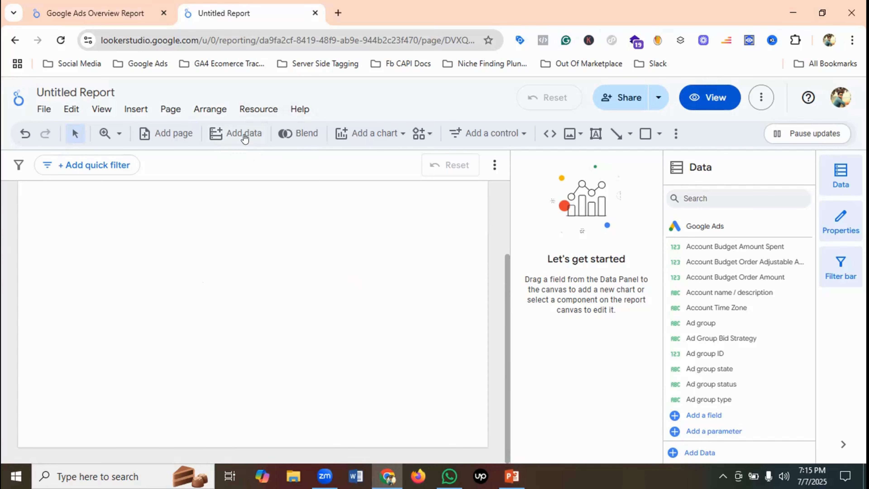
left_click(244, 135)
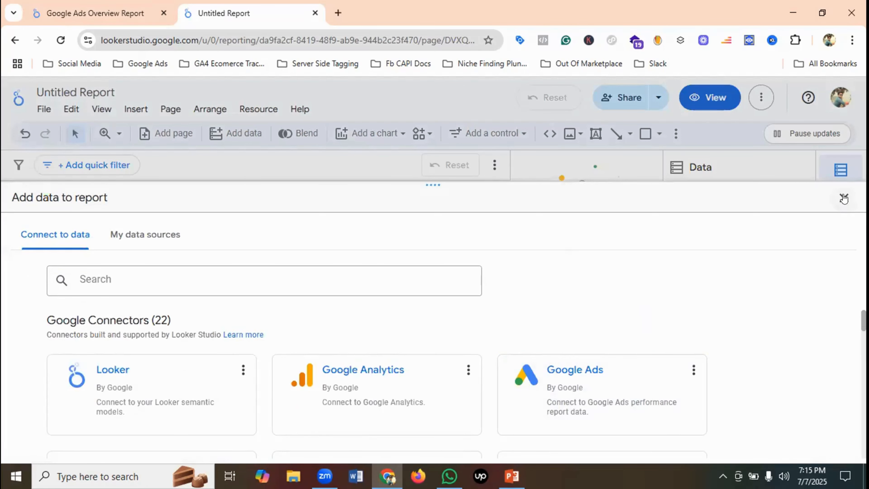
left_click(844, 198)
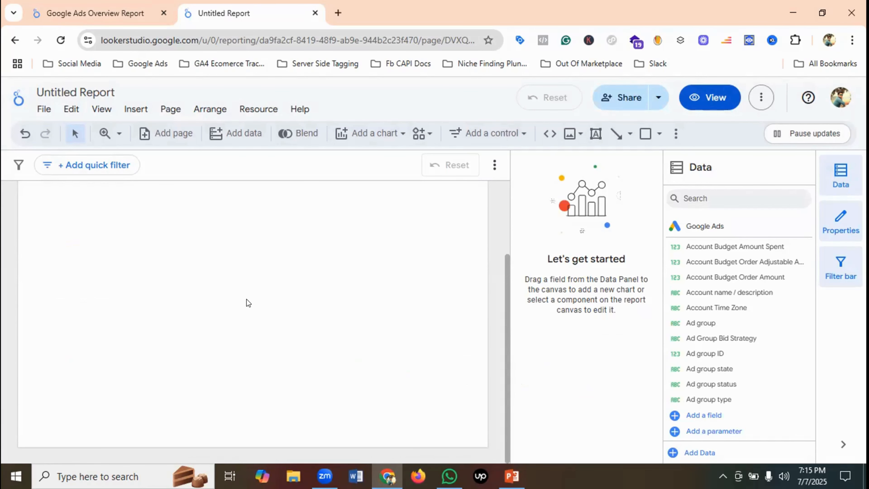
- Rename the untitled report to "Google Ads Dashboard Overview Report", using the finished example report's title as a reference
left_click(74, 7)
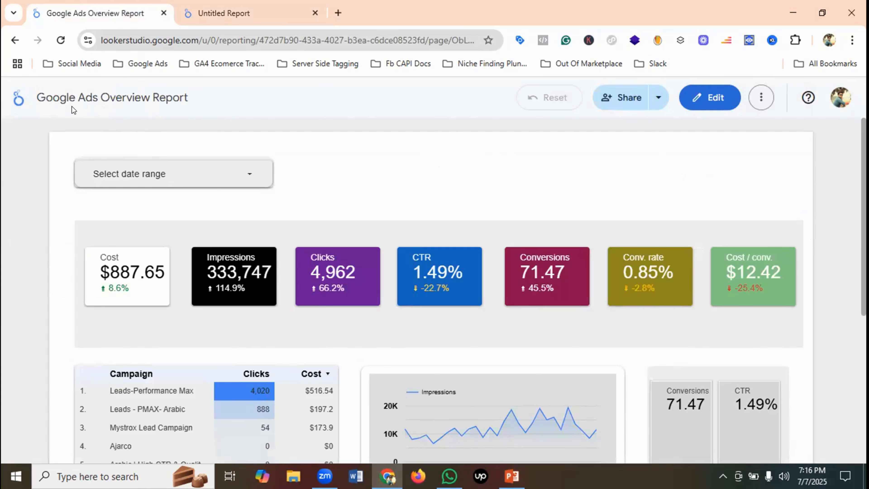
left_click(238, 14)
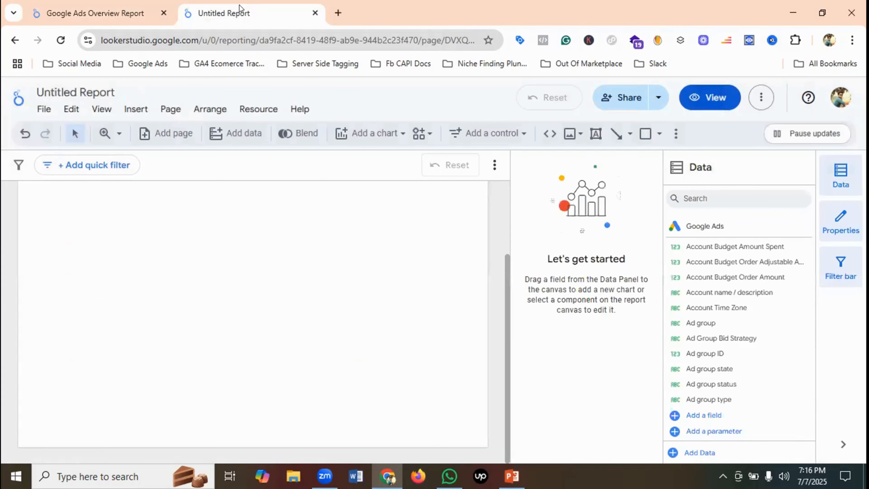
left_click(59, 89)
triple_click(59, 89)
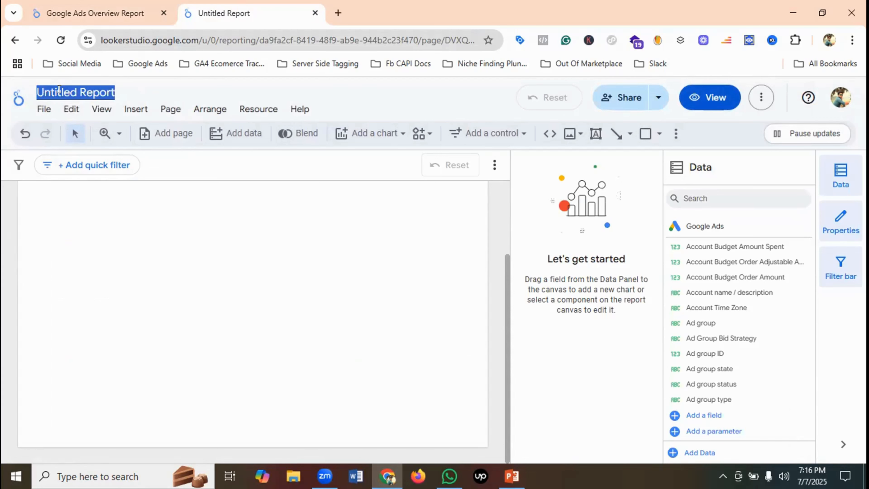
key("BackSpace")
type("Goog")
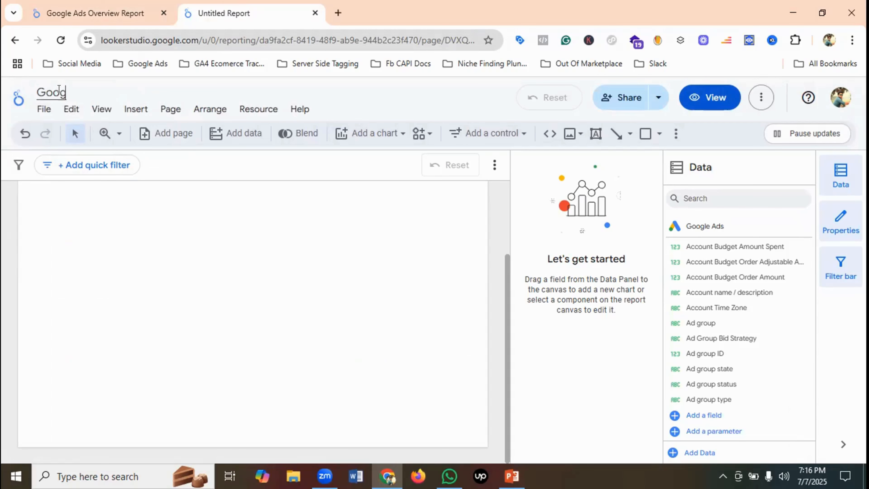
type("le Ads")
left_click(76, 5)
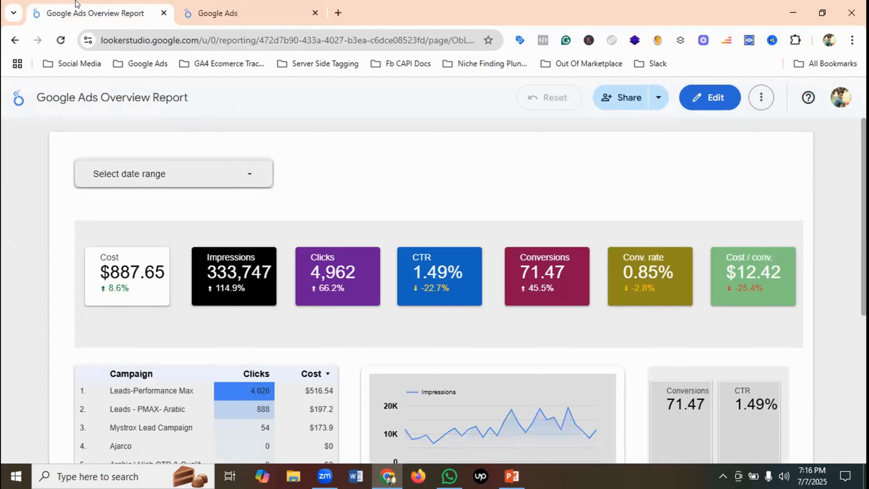
left_click(250, 6)
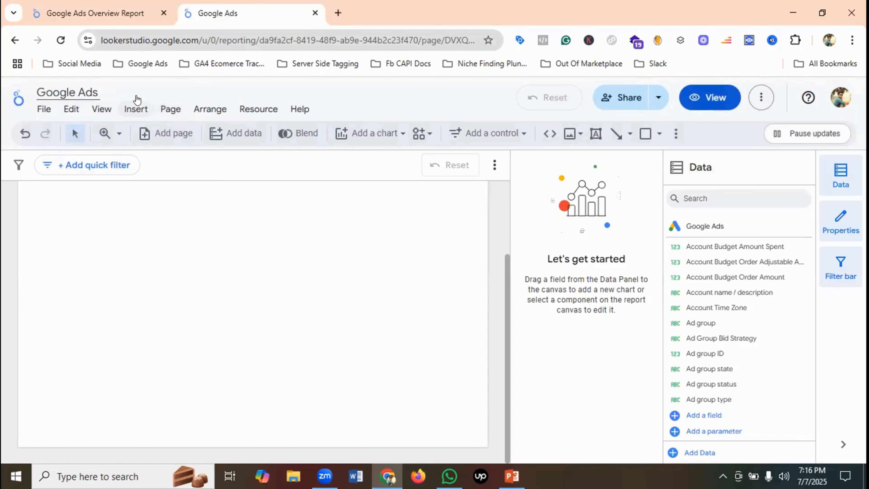
type("Dashboard Over")
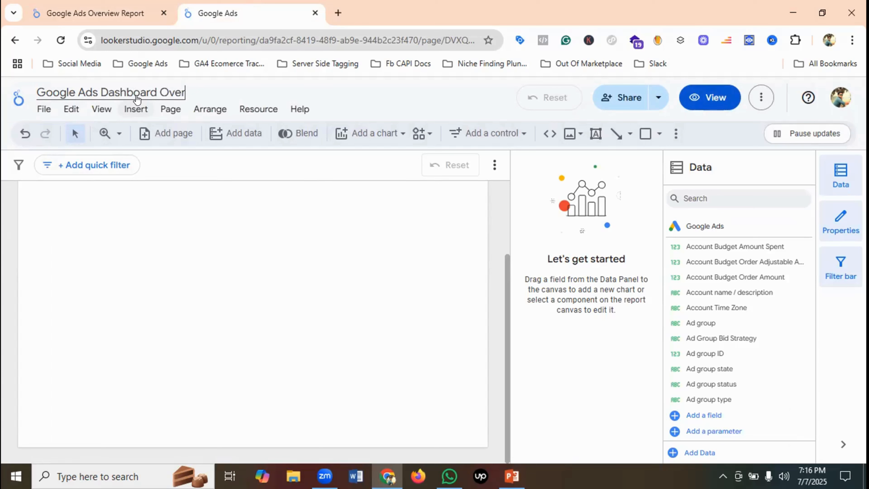
type("view Report")
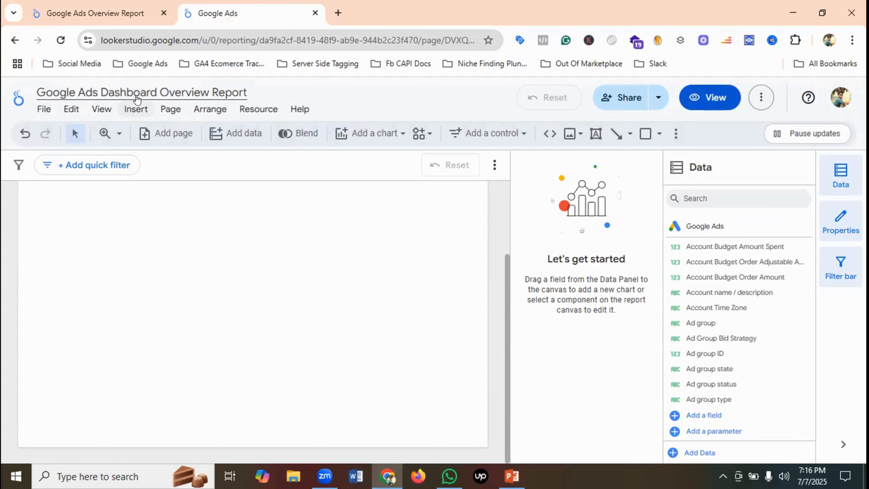
key("Return")
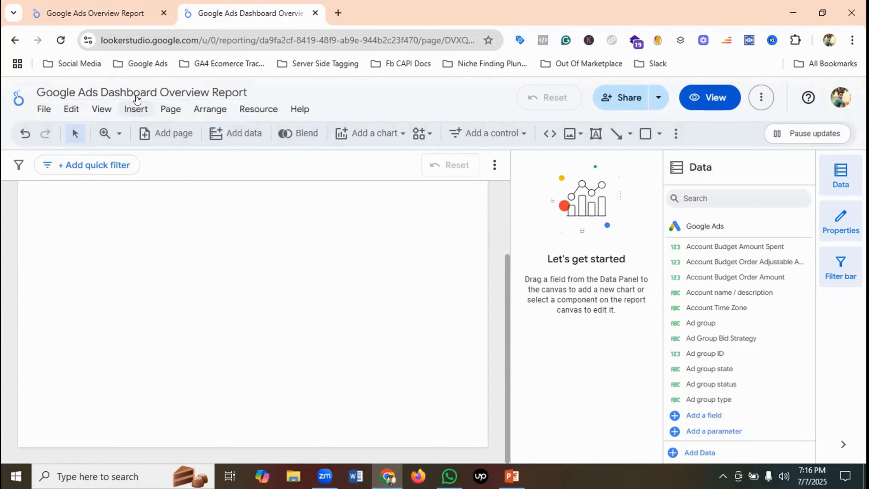
- Draw a wide, thin rectangle near the left edge of the new report's page, modelled on the example's date range box
left_click(57, 5)
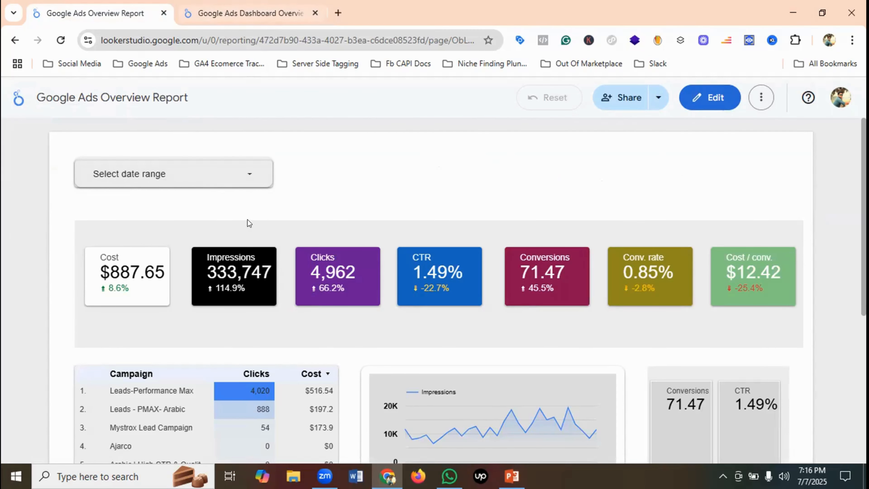
left_click(257, 13)
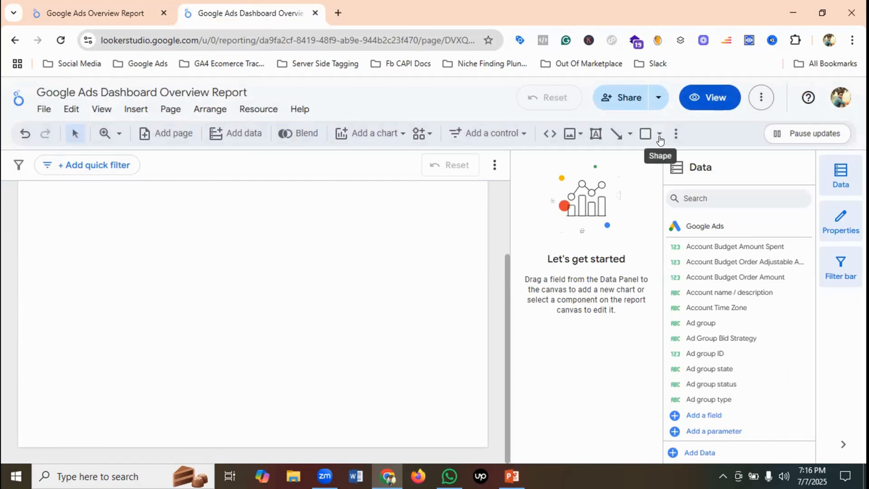
left_click(640, 137)
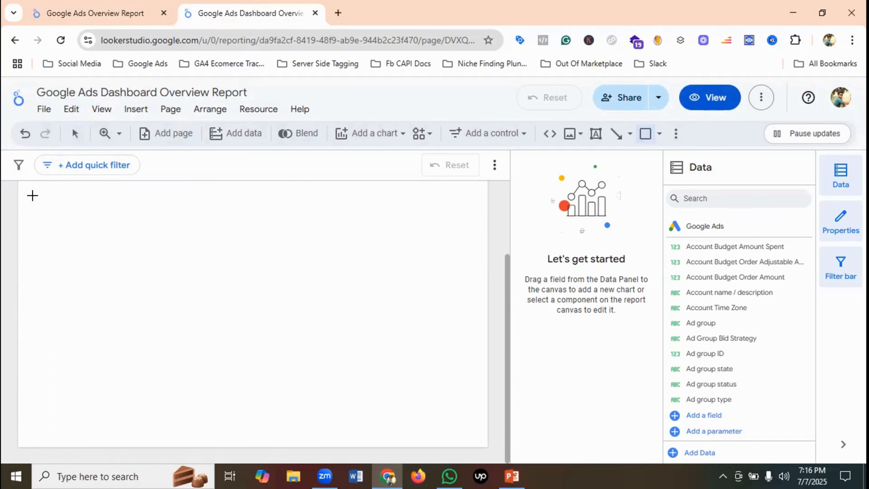
left_click_drag(39, 202, 181, 223)
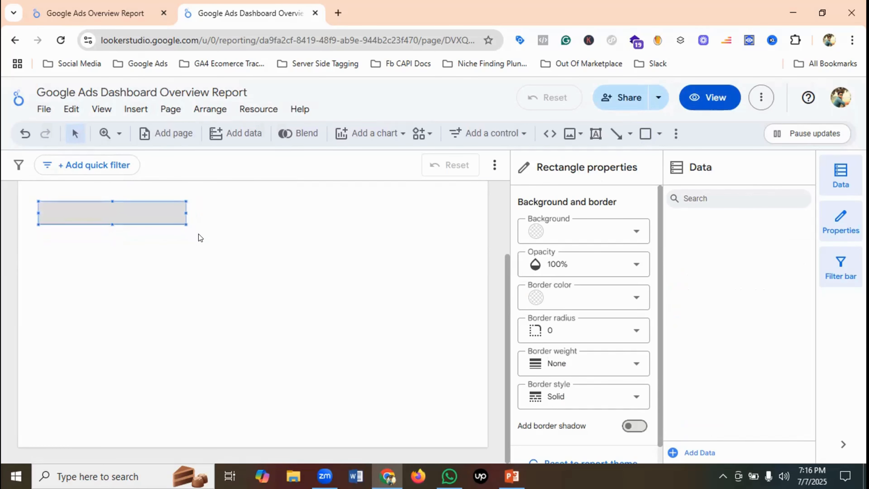
- Preview the new report in view mode, compare it with the example report, and return to editing
left_click(710, 97)
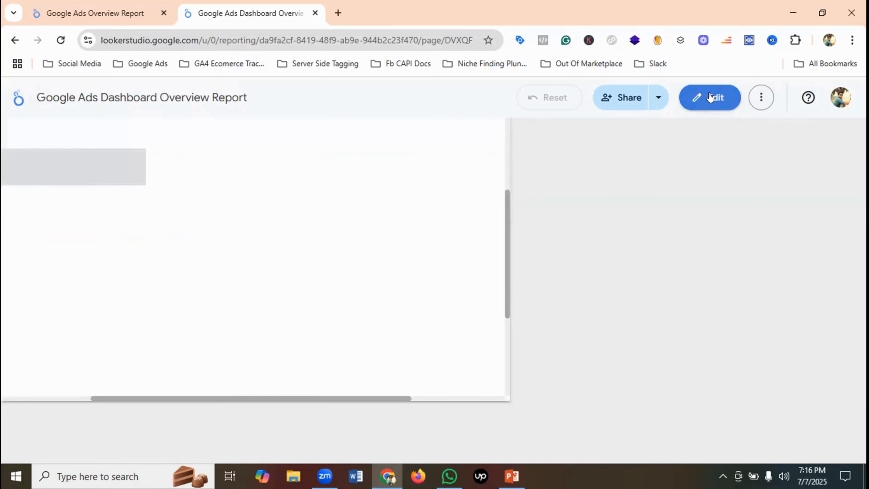
left_click(103, 13)
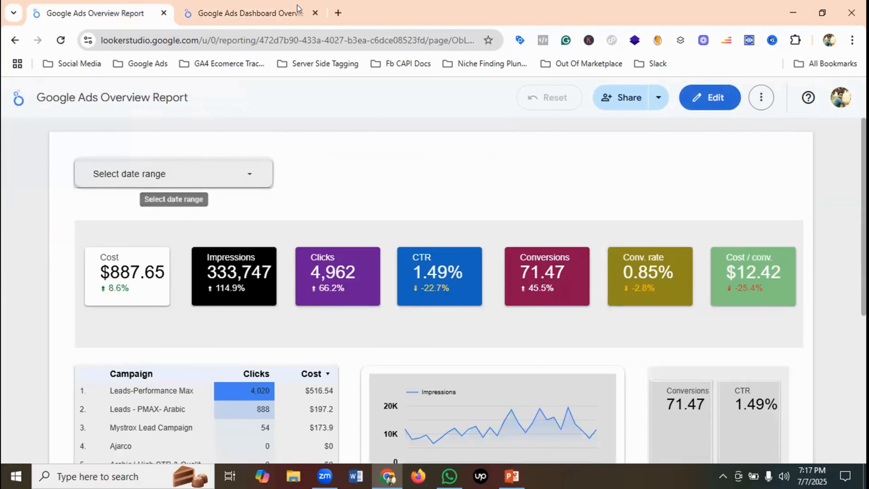
left_click(271, 10)
left_click(708, 97)
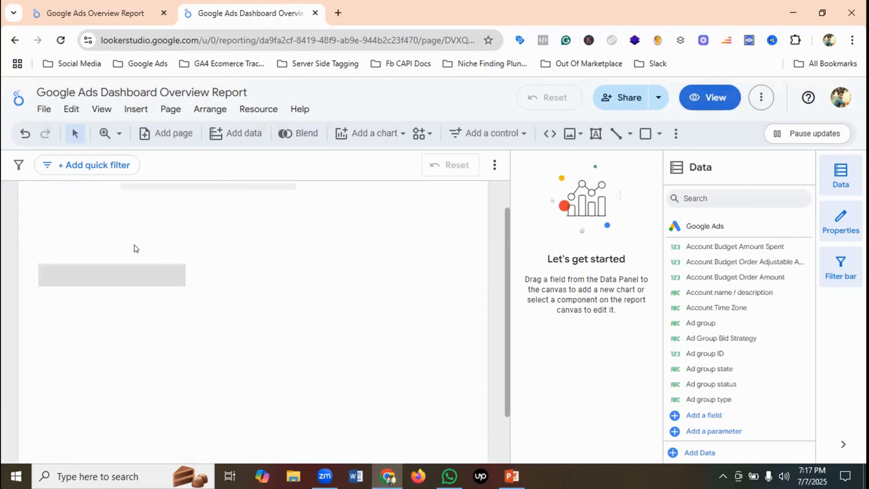
- Move the rectangle up into the upper-left corner of the report page
scroll(229, 231, "up", 1)
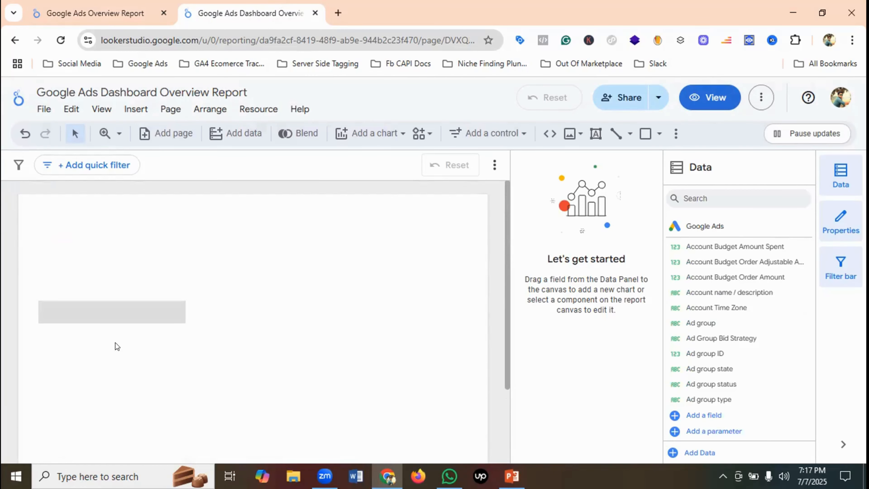
left_click_drag(102, 310, 101, 224)
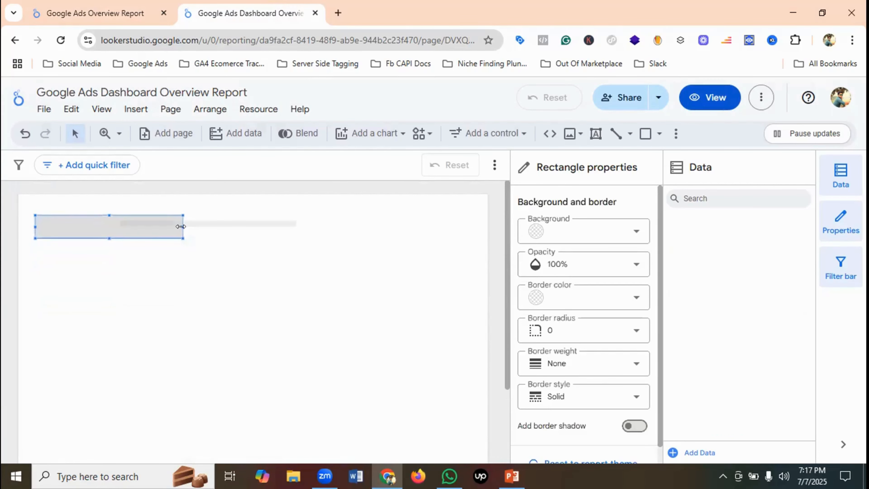
left_click(269, 227)
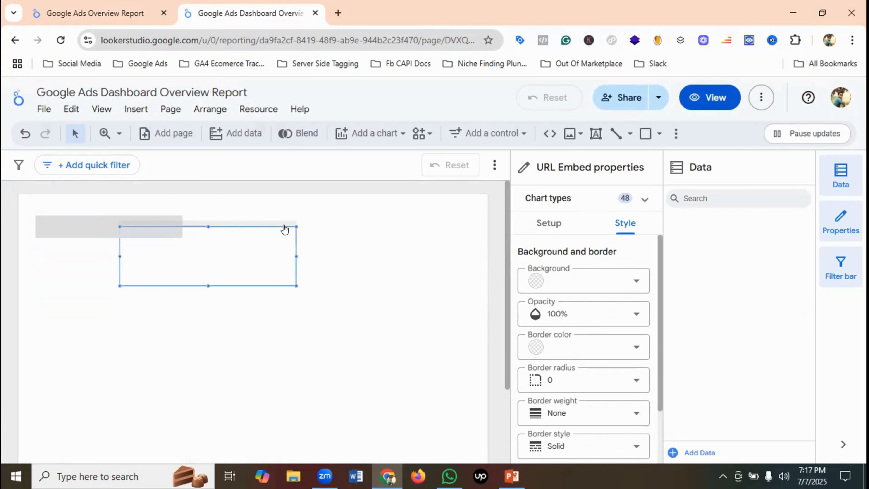
right_click(247, 252)
left_click(168, 329)
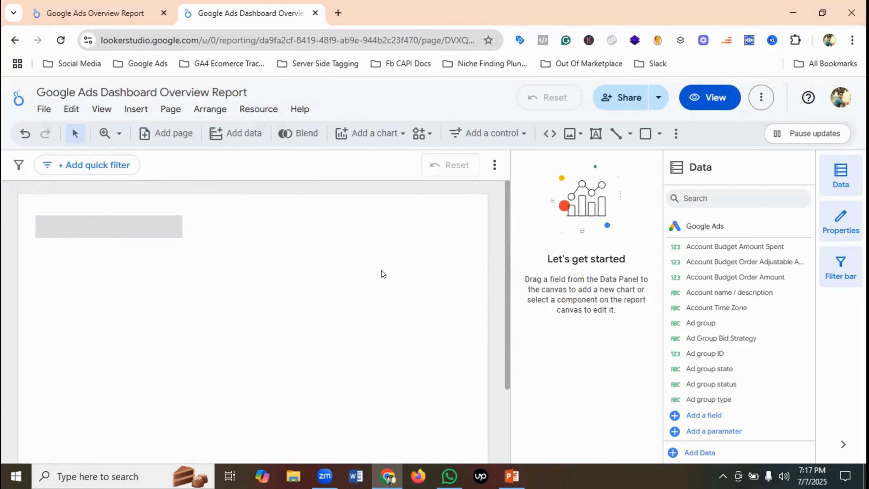
- Shorten the rectangle slightly by pulling in its right edge, then deselect it
left_click(140, 223)
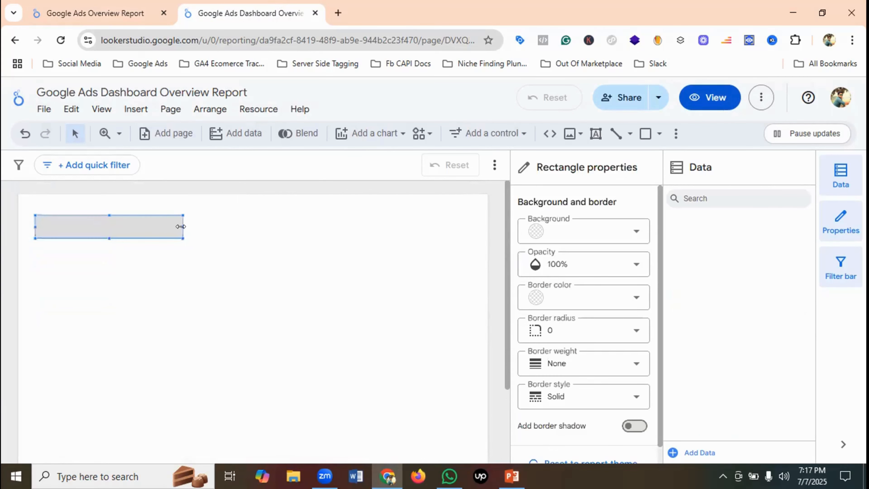
left_click_drag(175, 226, 165, 226)
left_click(330, 251)
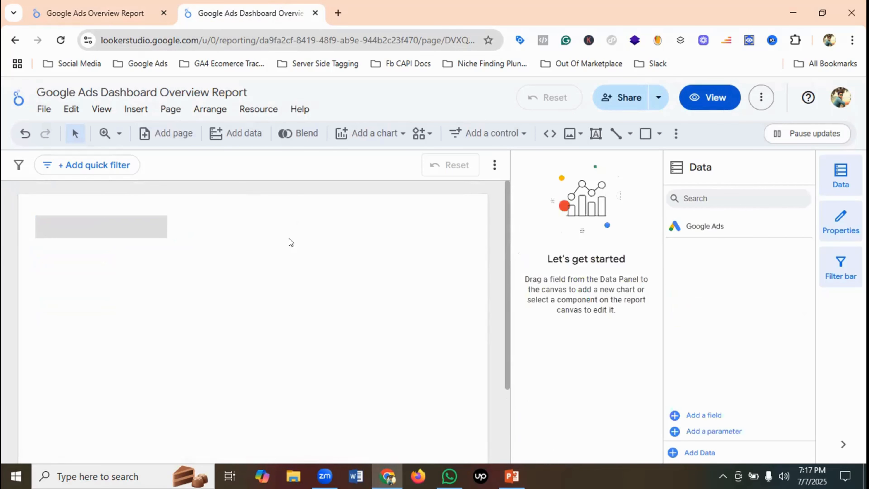
left_click(262, 229)
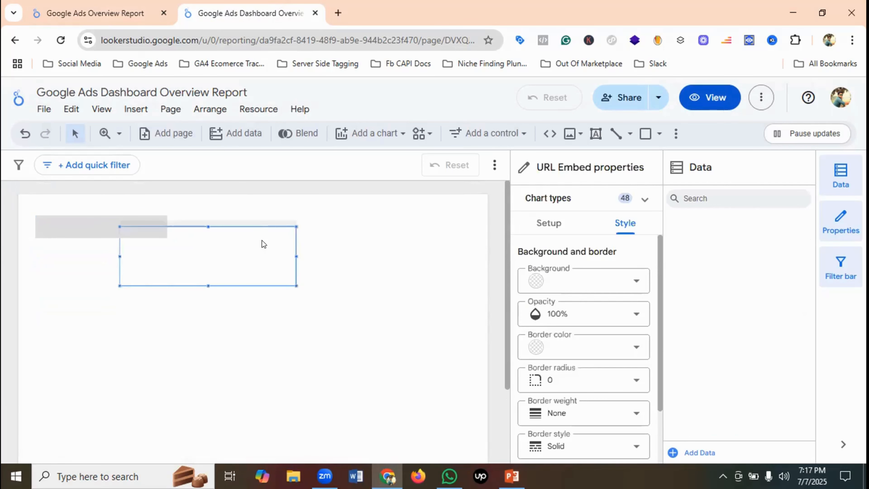
right_click(222, 257)
left_click(190, 259)
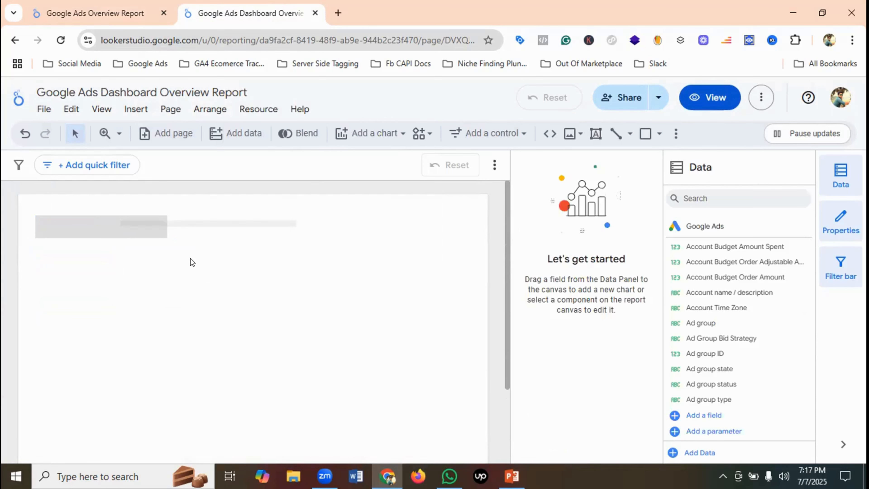
- Check the rectangle's size in view mode against the example report's date range box, and return to editing
left_click(710, 98)
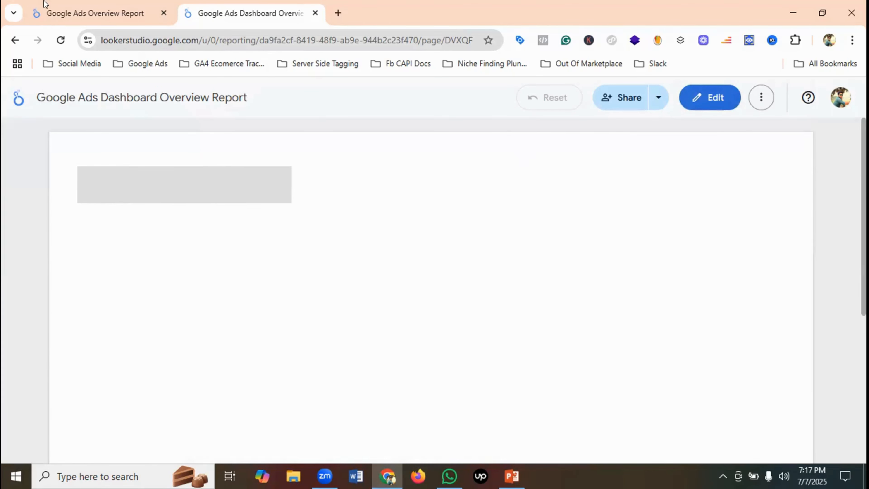
left_click(73, 11)
key("ctrl+Tab")
left_click(696, 96)
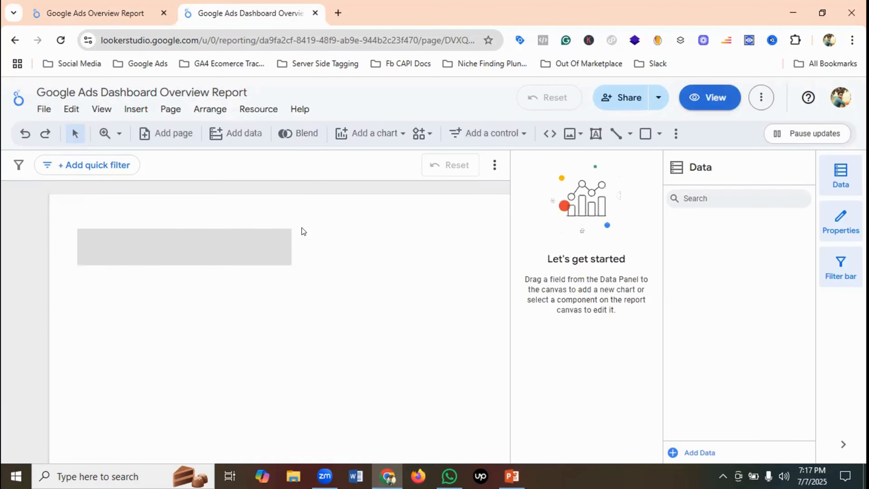
- Shrink the rectangle in width and height by pulling in its lower-right corner, keeping its upper-left corner in place
left_click(109, 222)
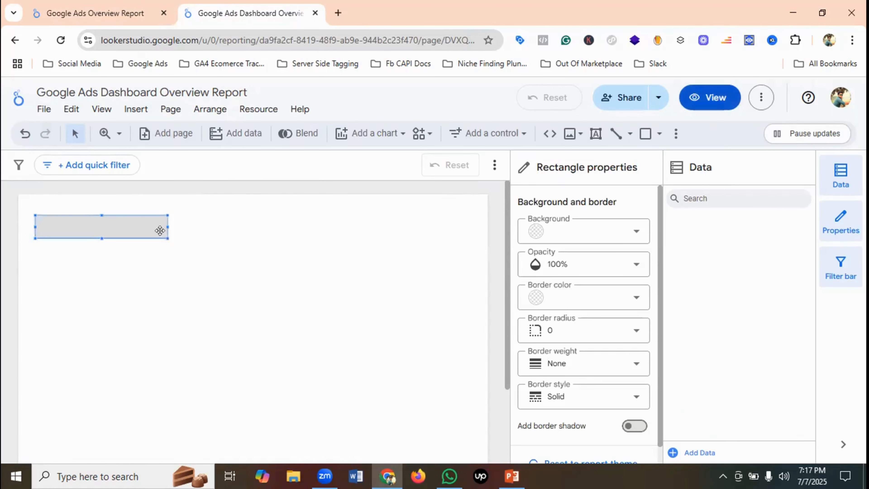
left_click_drag(163, 227, 149, 233)
left_click(353, 244)
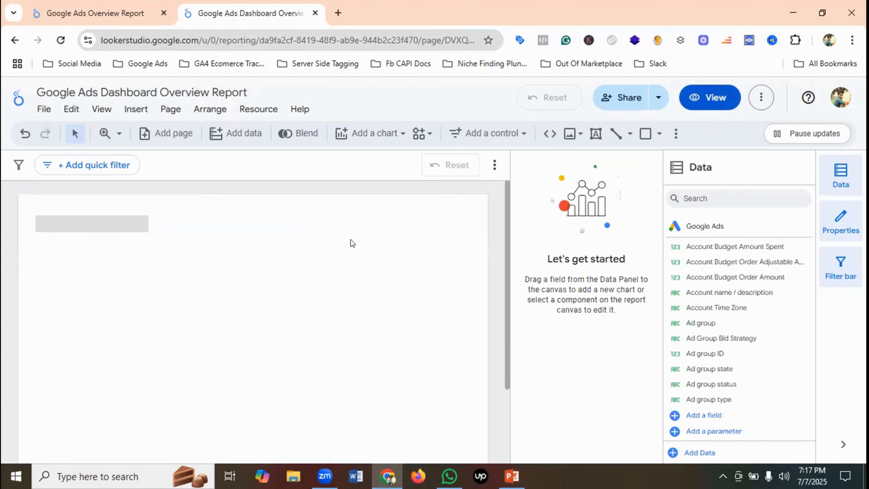
- Preview the smaller rectangle, compare it with the example's date range box again, and resume editing
left_click(702, 104)
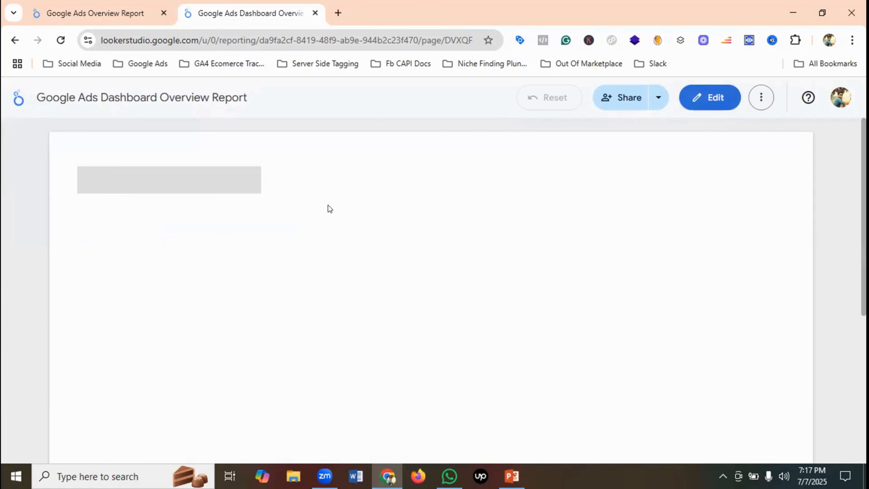
left_click(126, 14)
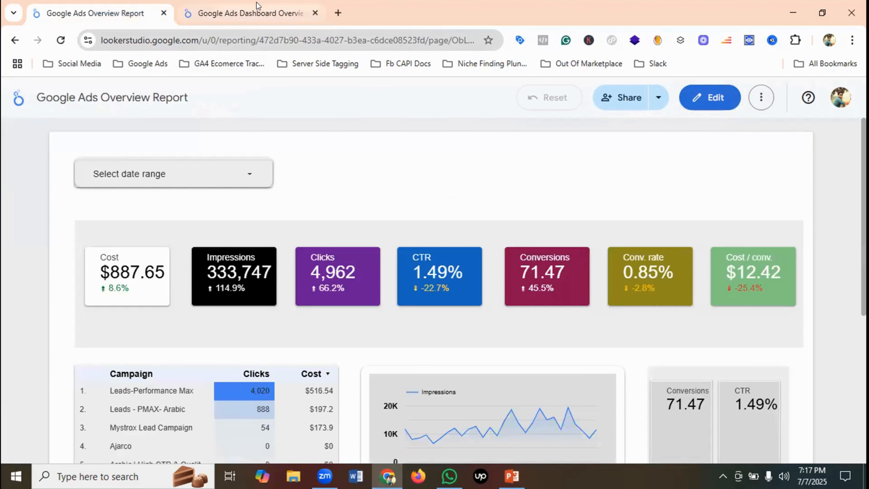
left_click(247, 13)
left_click(707, 109)
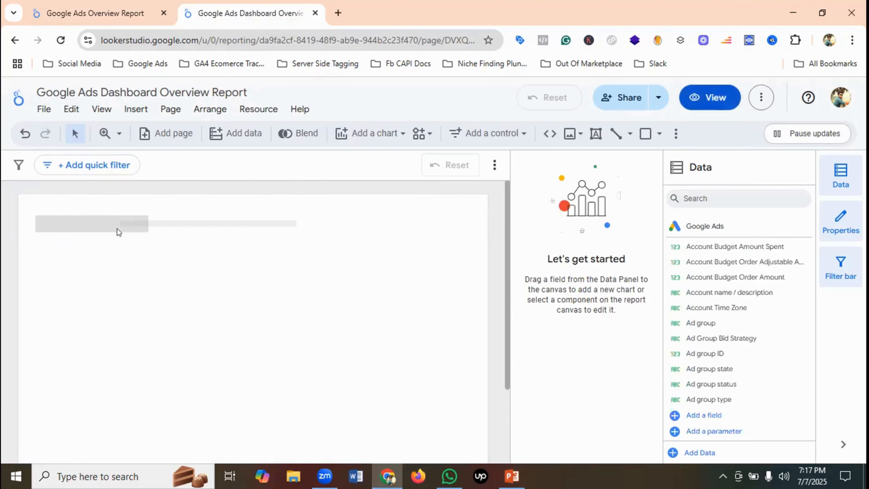
- Fill the rectangle's background with a lighter grey from the colour palette
left_click(104, 221)
left_click(589, 236)
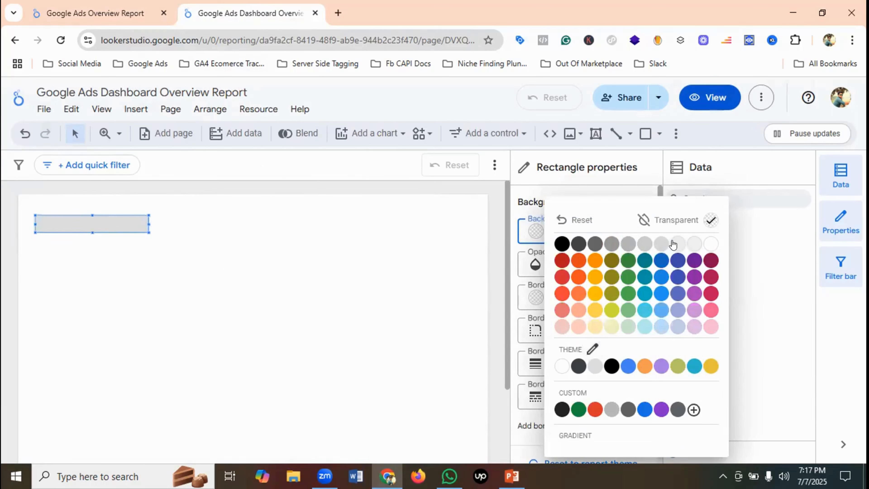
left_click(677, 244)
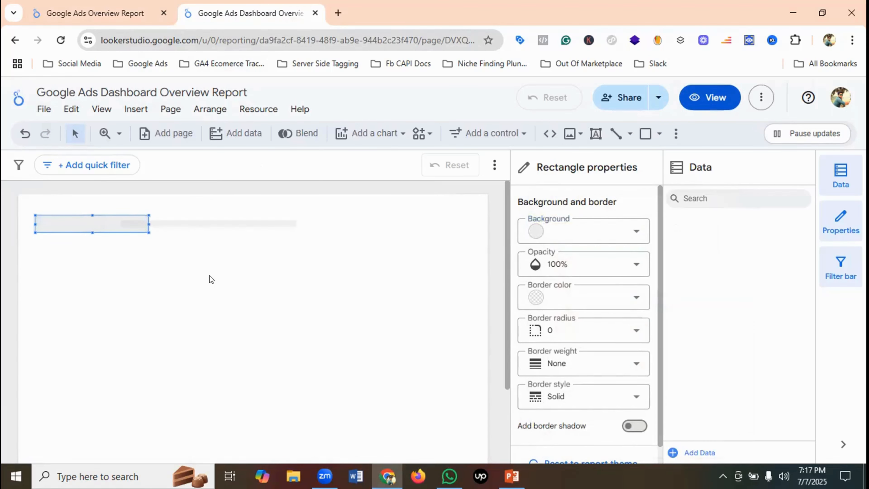
left_click(199, 280)
- Check the example's date range box and round the rectangle's corners with a border radius of 10
left_click(106, 5)
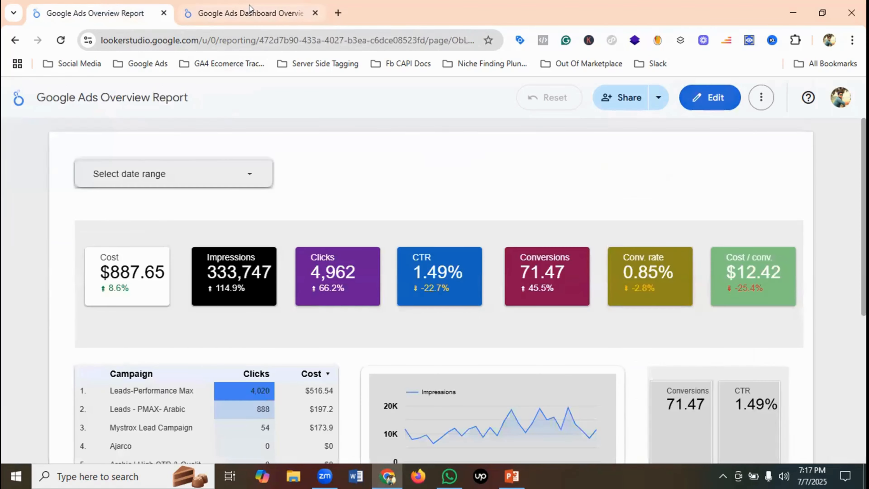
left_click(252, 12)
left_click(88, 222)
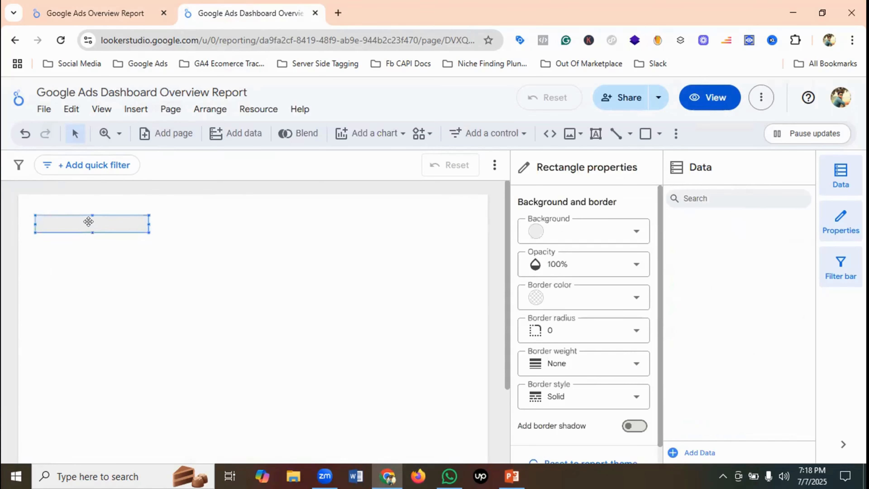
left_click(571, 334)
scroll(580, 263, "down", 2)
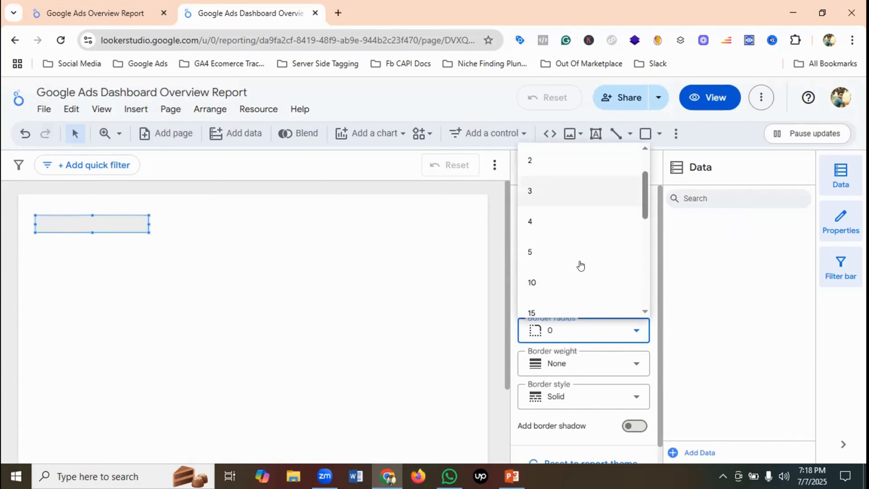
left_click(535, 282)
left_click(136, 289)
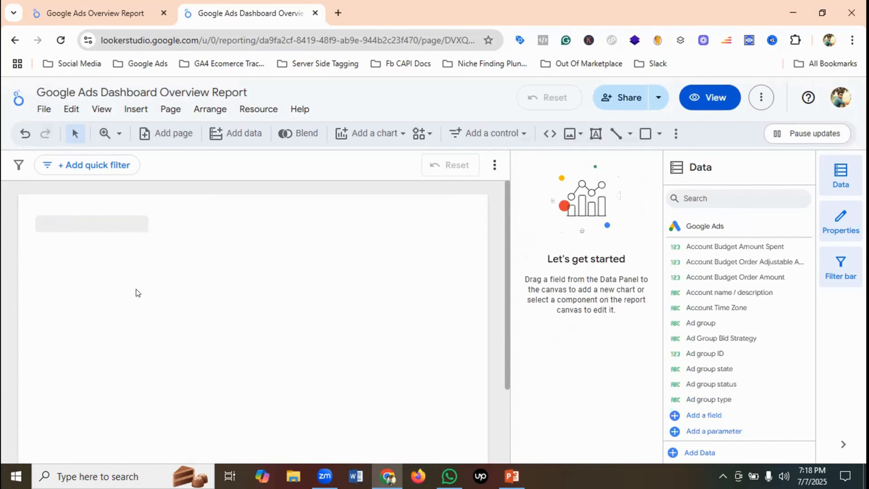
- Add a border shadow to the rounded rectangle and deselect it
left_click(111, 223)
scroll(557, 287, "down", 1)
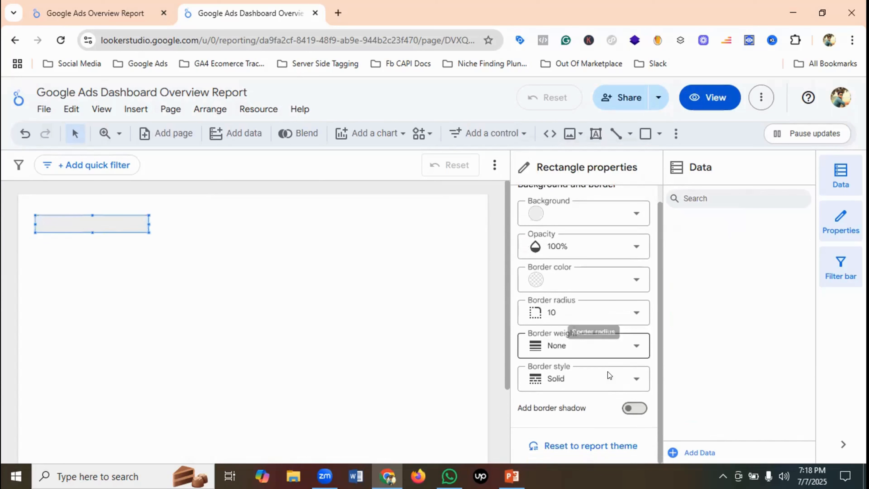
left_click(641, 407)
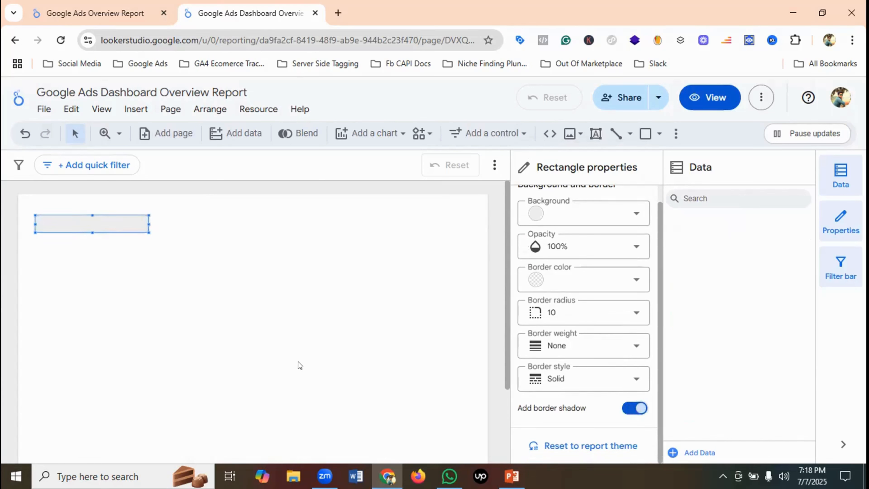
scroll(616, 294, "up", 1)
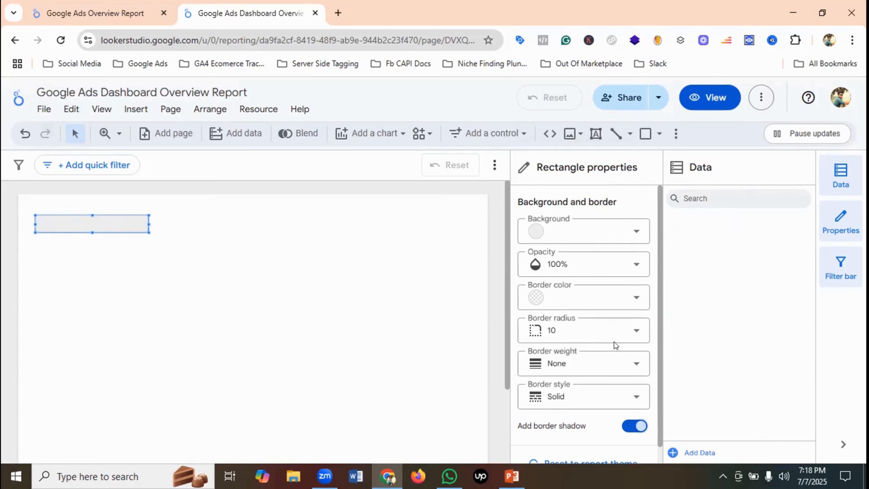
scroll(616, 363, "down", 1)
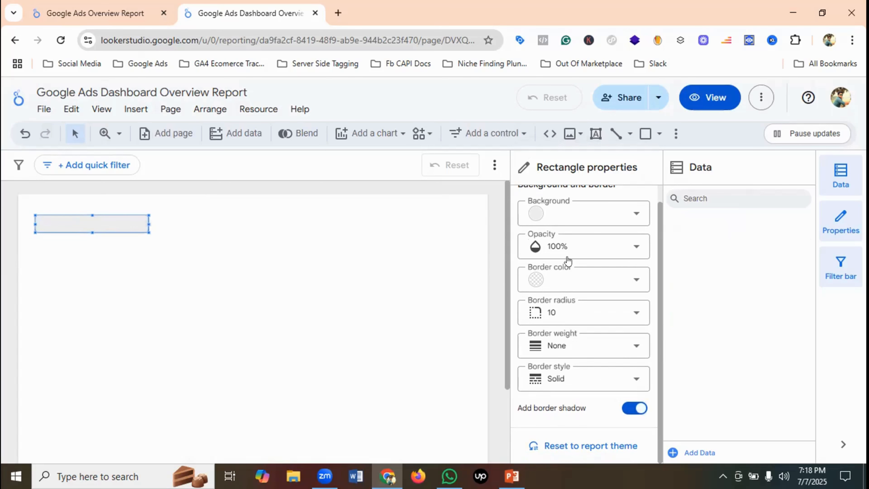
left_click(176, 320)
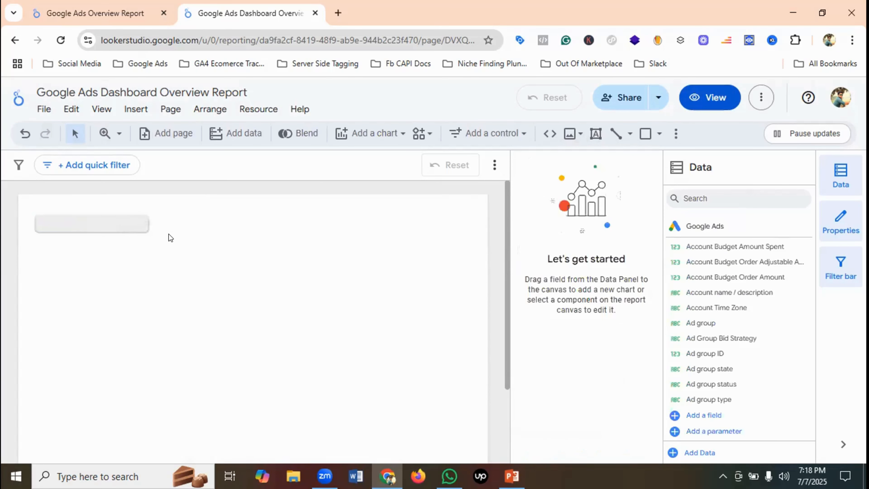
- Add a date range control on top of the rounded rectangle, following the example report's layout
left_click(127, 3)
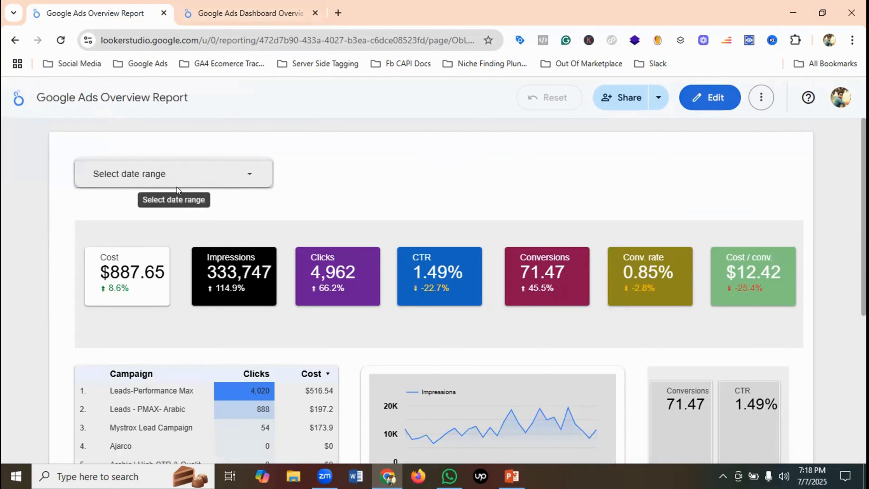
left_click(245, 11)
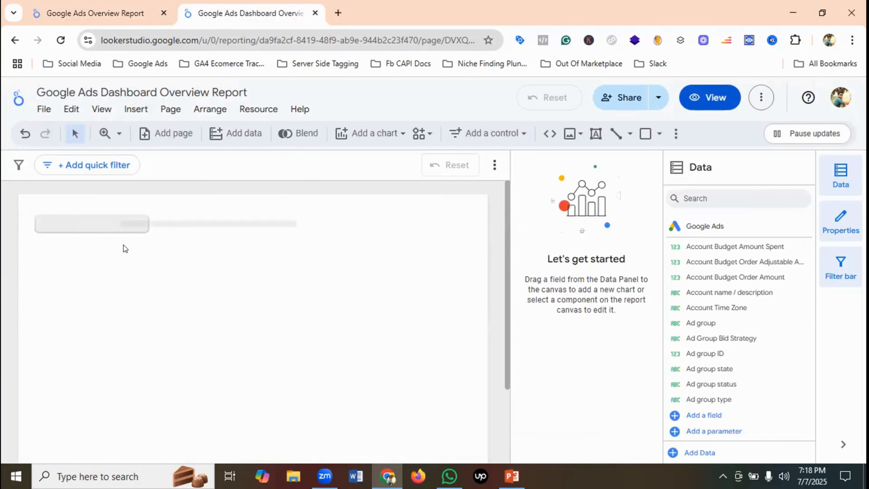
left_click(496, 133)
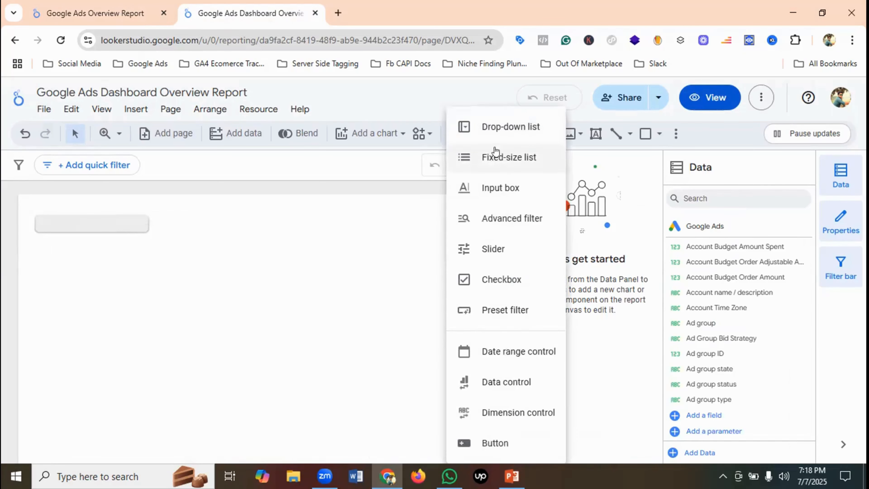
left_click(506, 354)
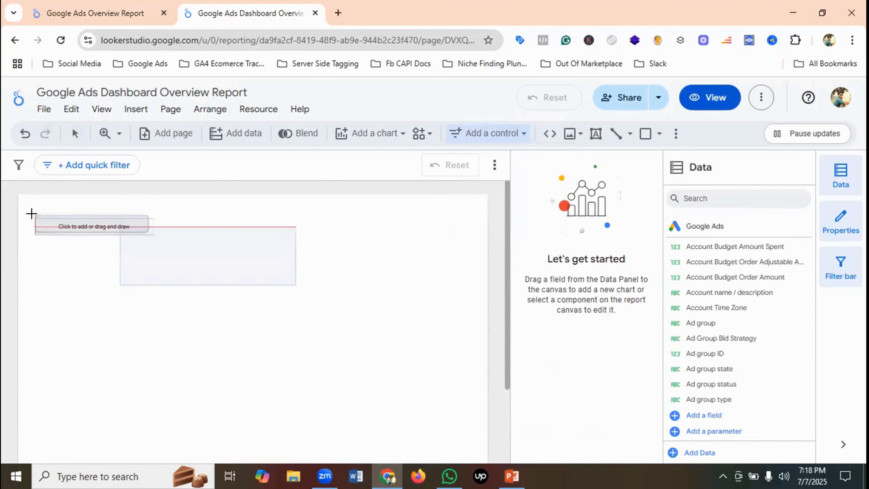
left_click_drag(32, 211, 50, 223)
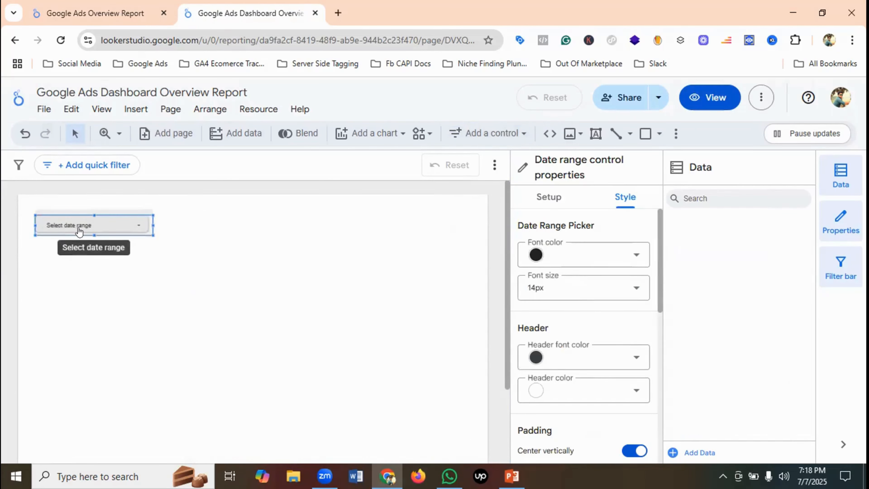
- Resize the date range control to match the rectangle behind it, and check the result in view mode
left_click_drag(149, 233, 143, 230)
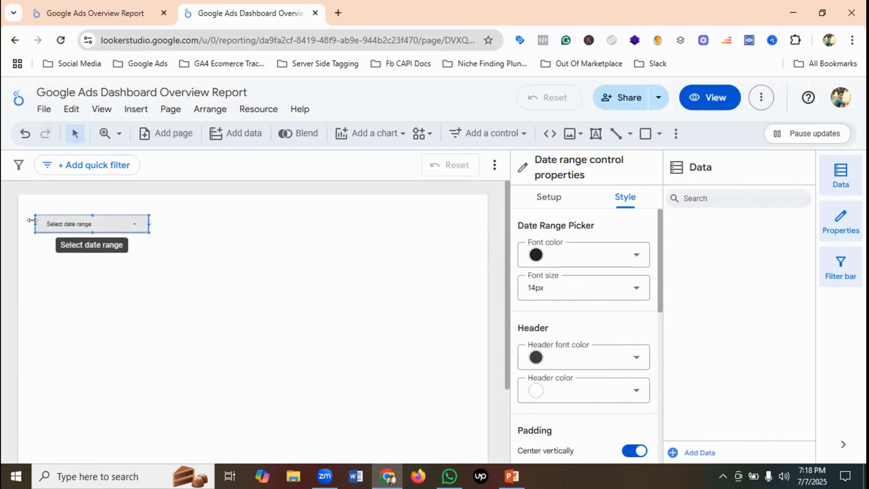
left_click_drag(32, 220, 30, 222)
left_click(94, 290)
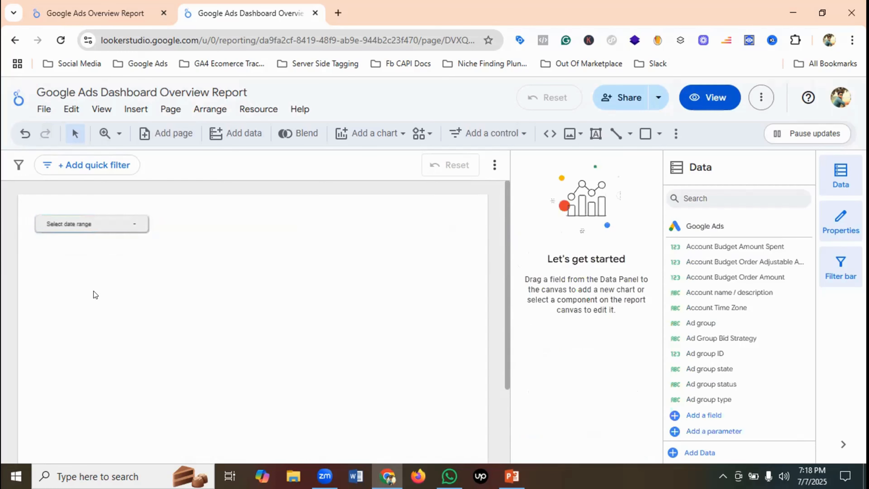
left_click(708, 98)
left_click(707, 98)
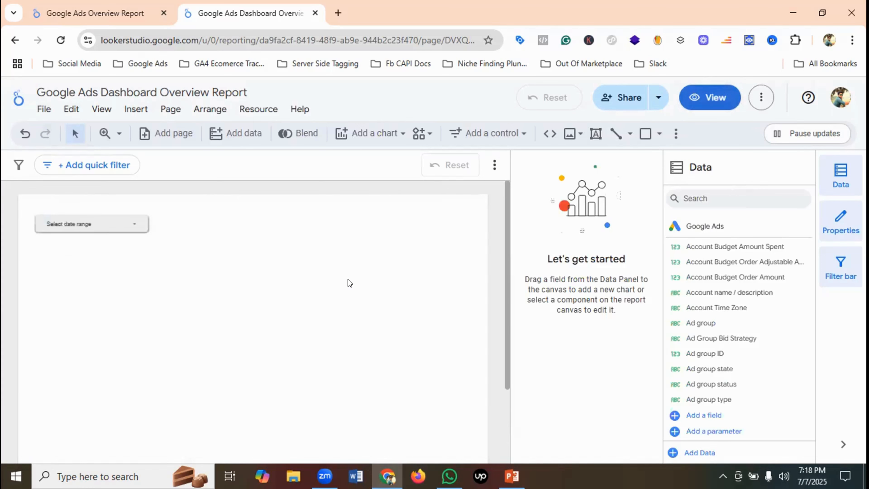
- Draw a large rectangle across the page below the date range control, modelled on the example's scorecard panel
left_click(56, 5)
scroll(419, 146, "down", 2)
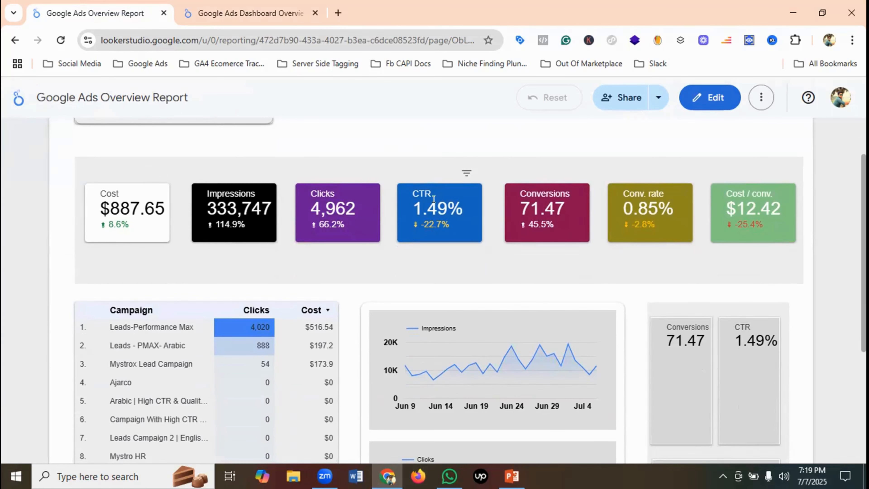
left_click(249, 13)
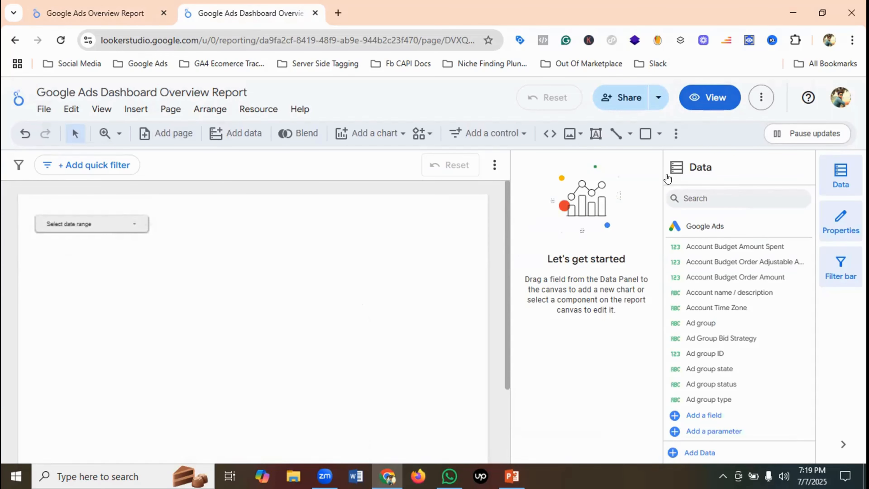
left_click(645, 134)
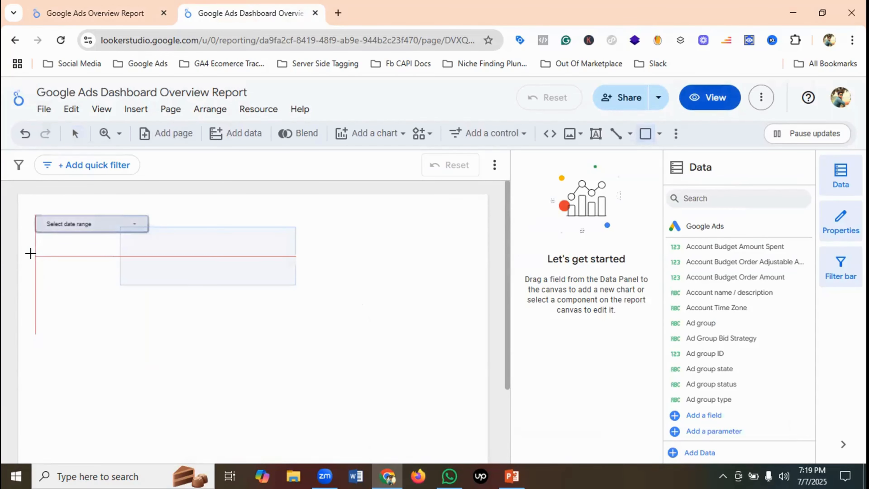
left_click_drag(31, 253, 469, 348)
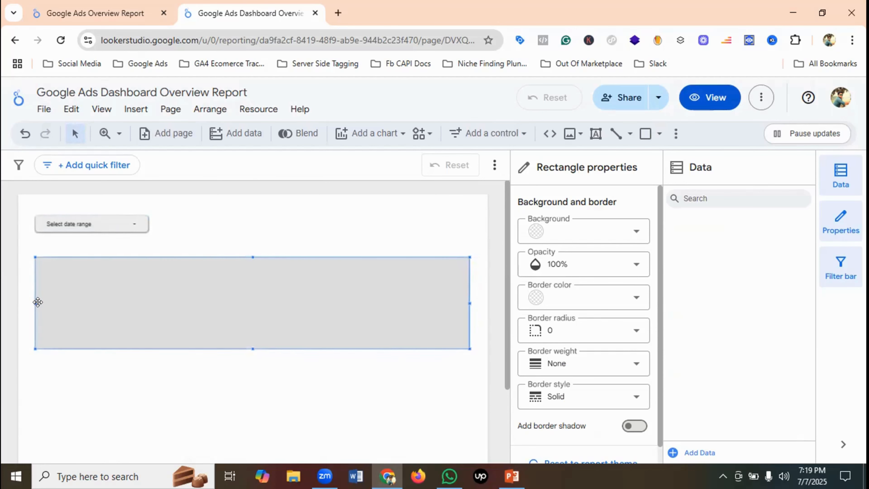
- Preview the large rectangle in view mode and compare it with the scorecard panel in the example report
left_click(721, 109)
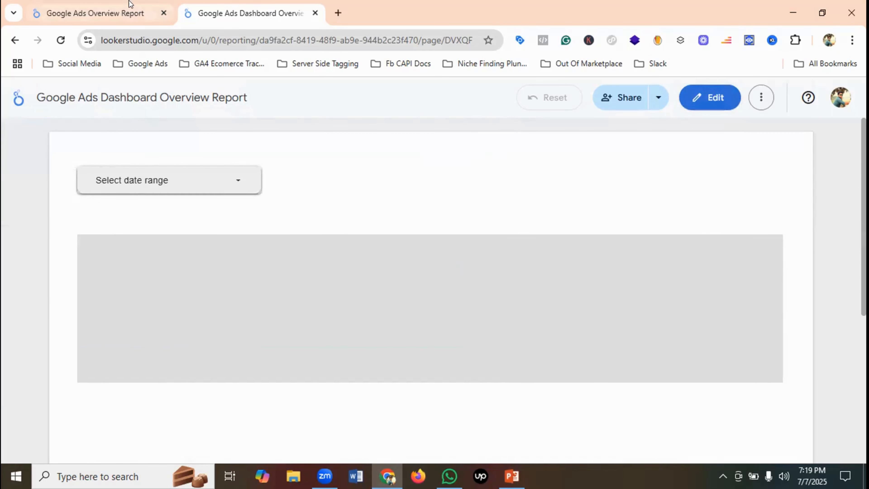
left_click(130, 4)
scroll(281, 179, "up", 2)
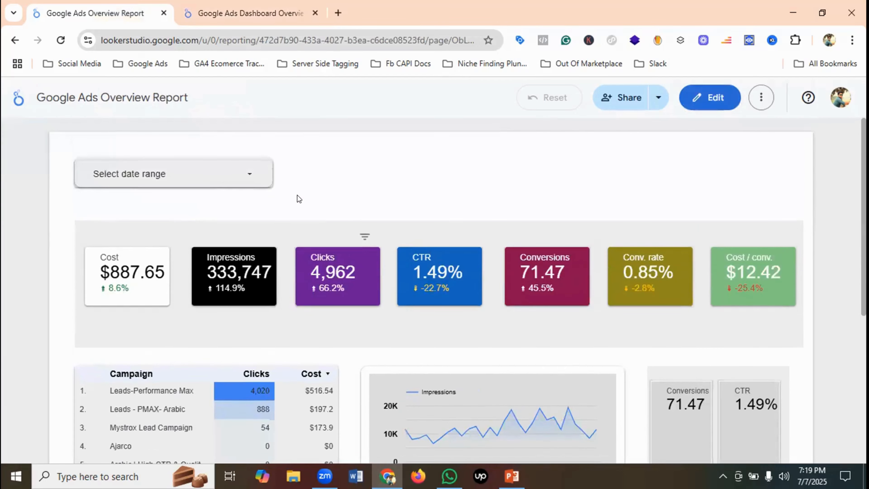
left_click(283, 5)
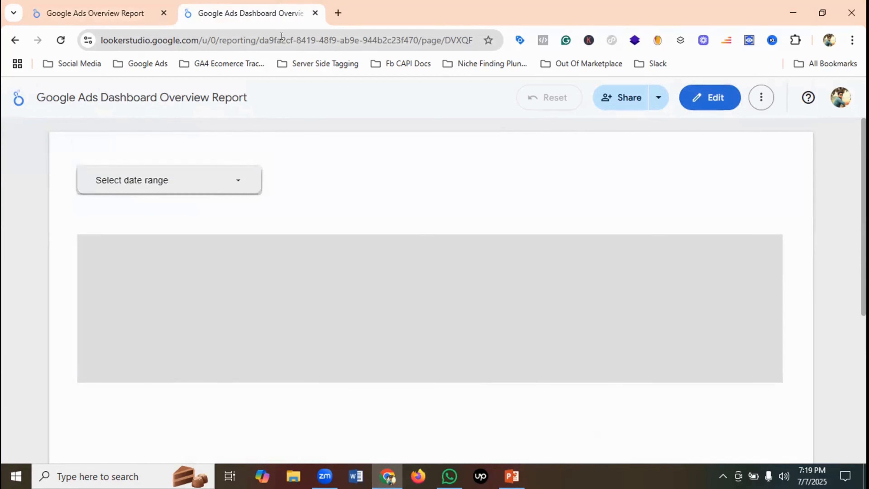
- Return to editing the report and widen the large rectangle slightly on both its left and right sides
left_click(702, 101)
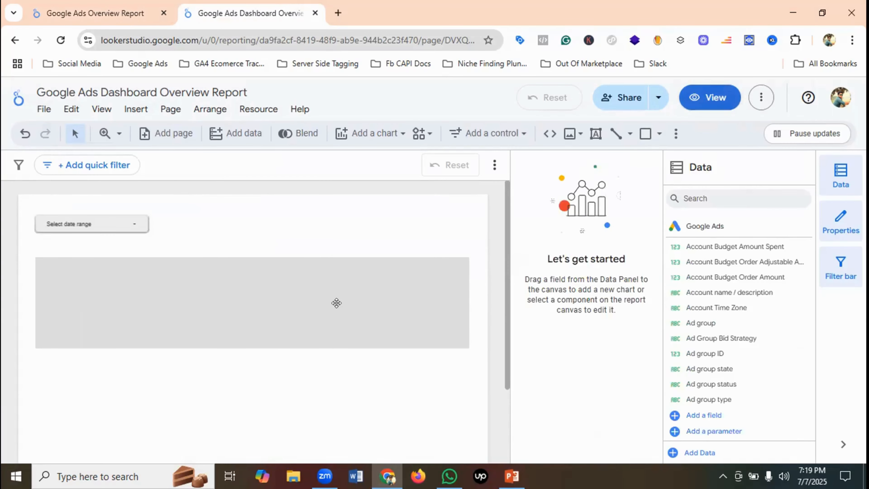
left_click(340, 307)
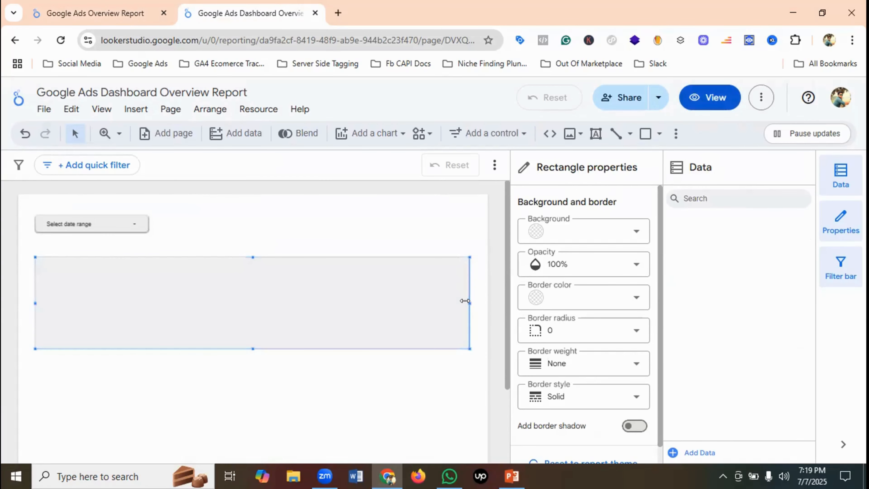
left_click_drag(464, 300, 467, 301)
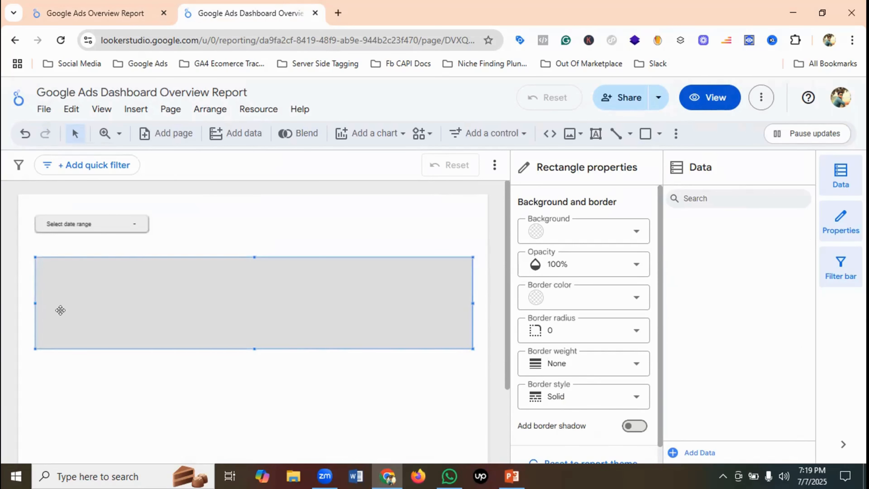
left_click_drag(30, 302, 31, 302)
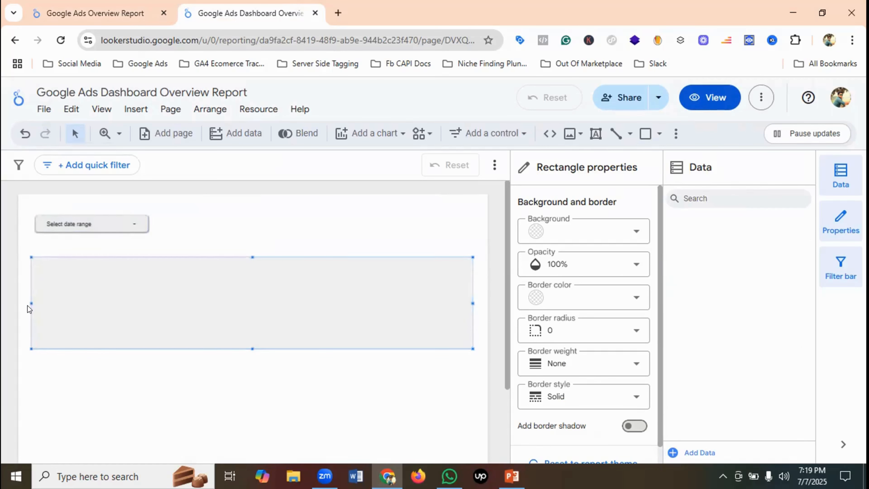
left_click(137, 379)
left_click(179, 311)
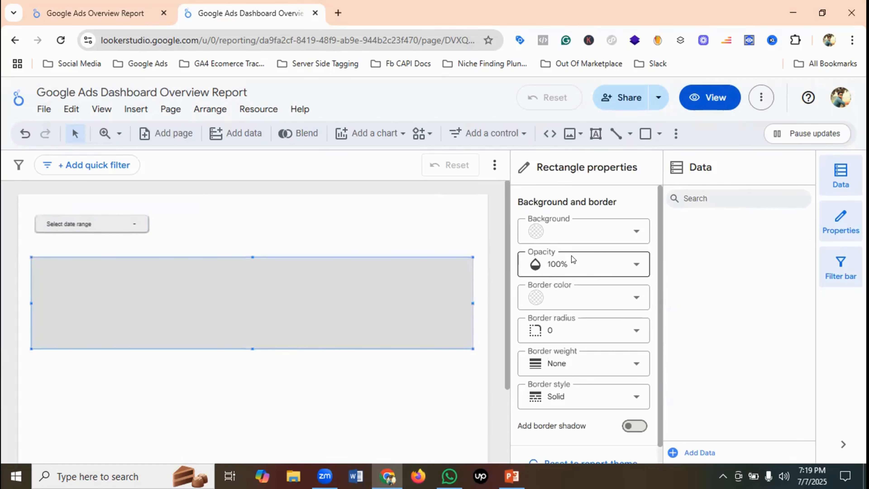
- Give the large rectangle a light grey background and add a border shadow to it
left_click(569, 233)
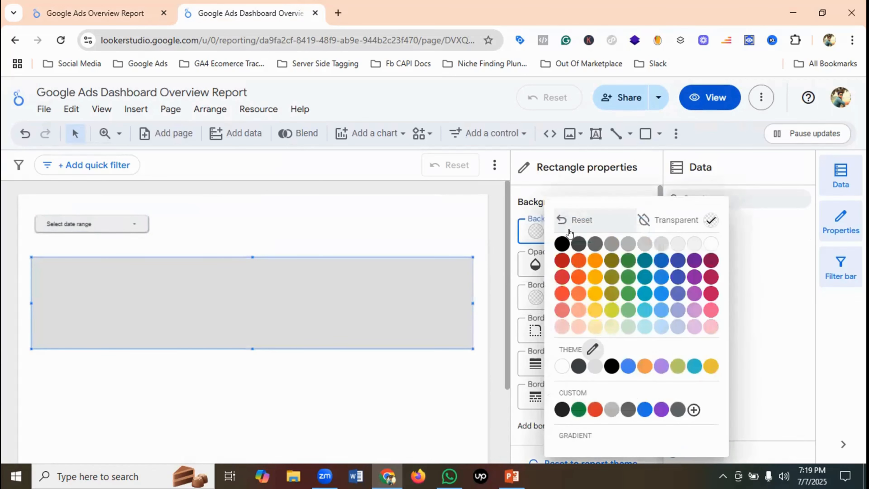
left_click(695, 244)
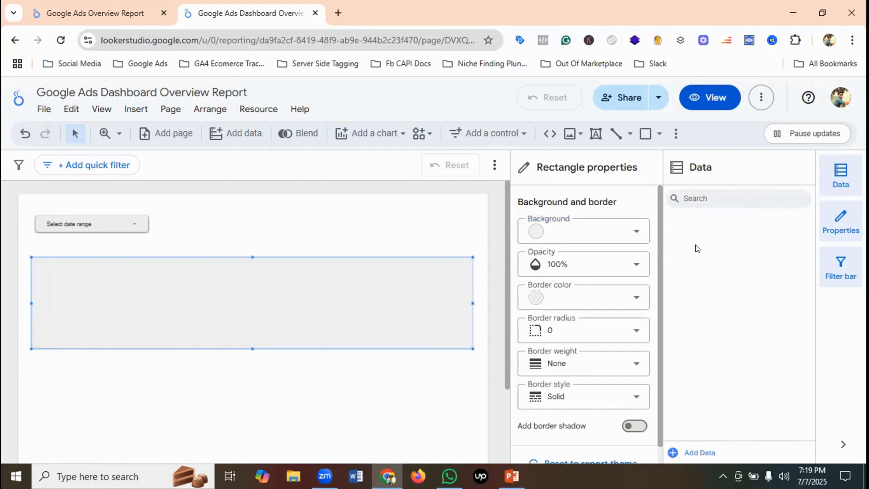
left_click(587, 231)
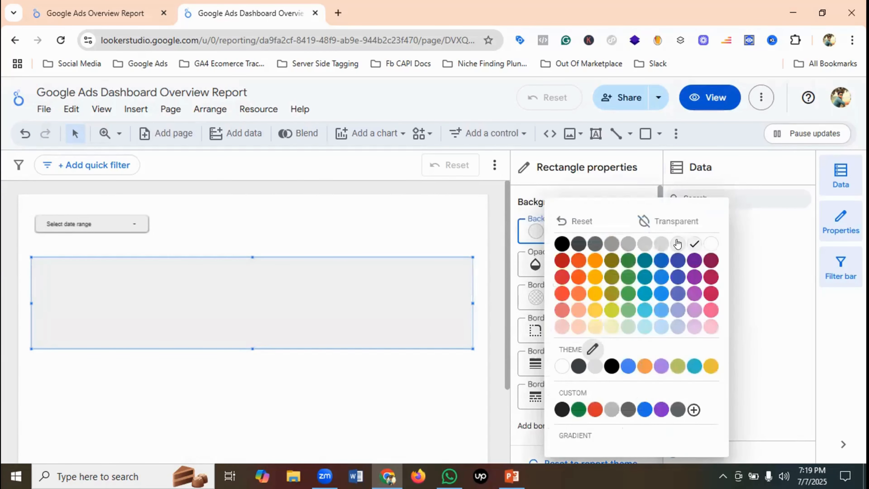
left_click(678, 243)
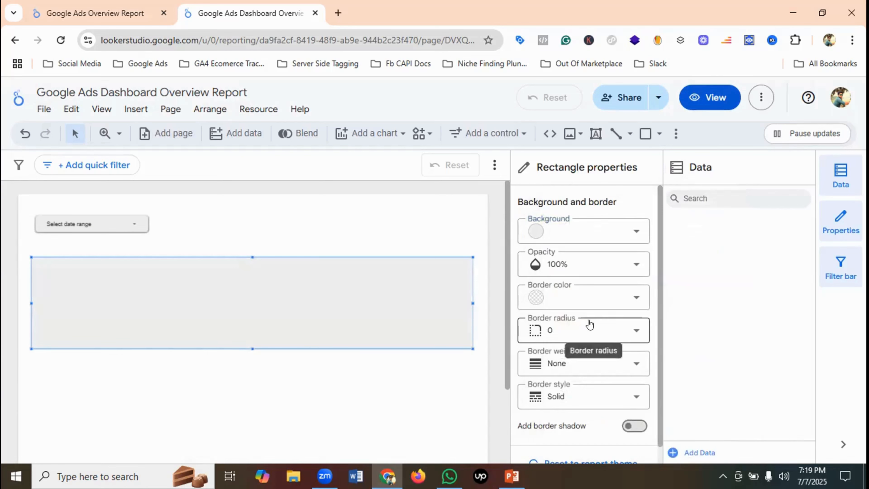
scroll(588, 344, "down", 1)
left_click(635, 407)
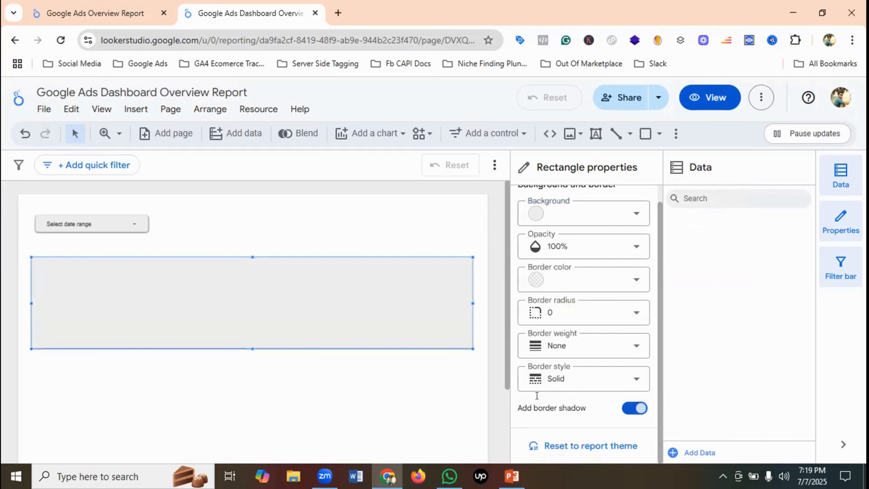
left_click(208, 363)
left_click(194, 304)
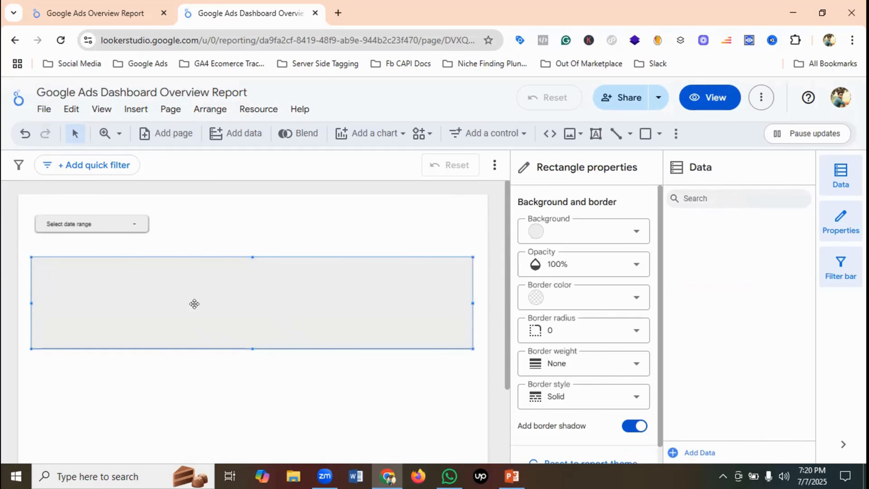
- Draw a small card-sized rectangle at the left end of the large panel, modelled on the example report's Cost card
left_click(99, 5)
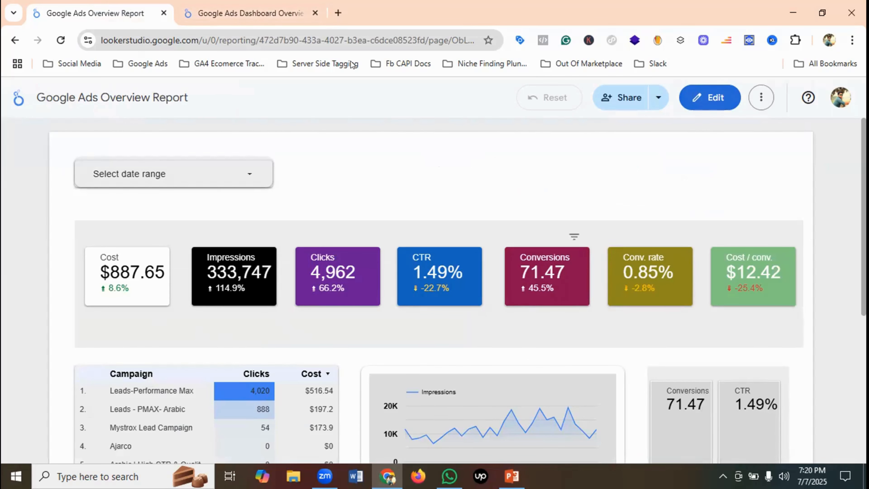
left_click(220, 5)
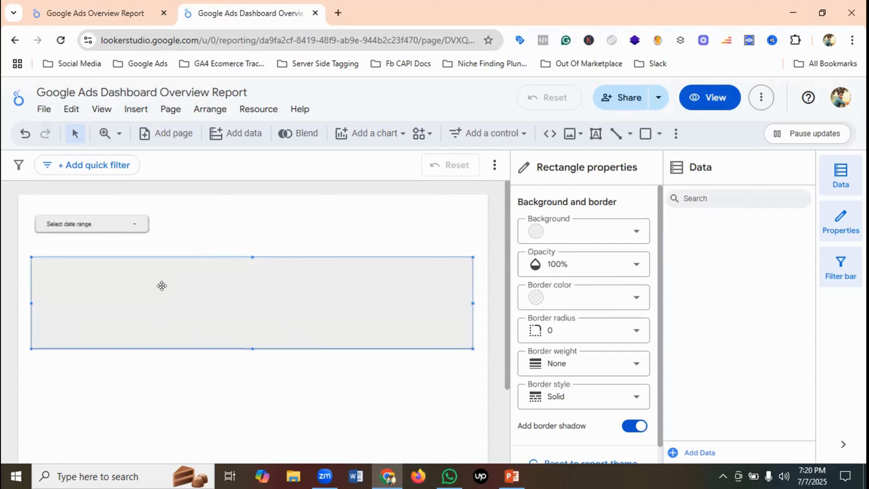
left_click(645, 135)
left_click_drag(46, 274, 96, 312)
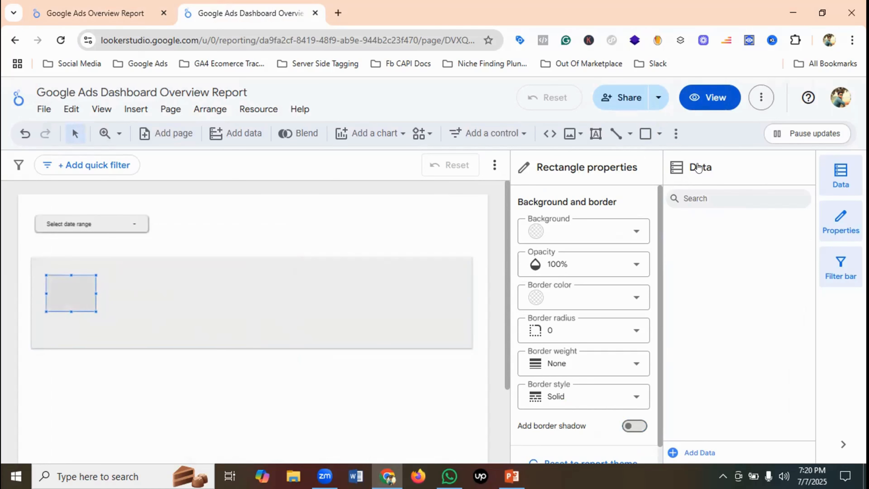
- Preview the small rectangle in view mode and compare it with the scorecard cards in the example report
left_click(716, 98)
left_click(94, 10)
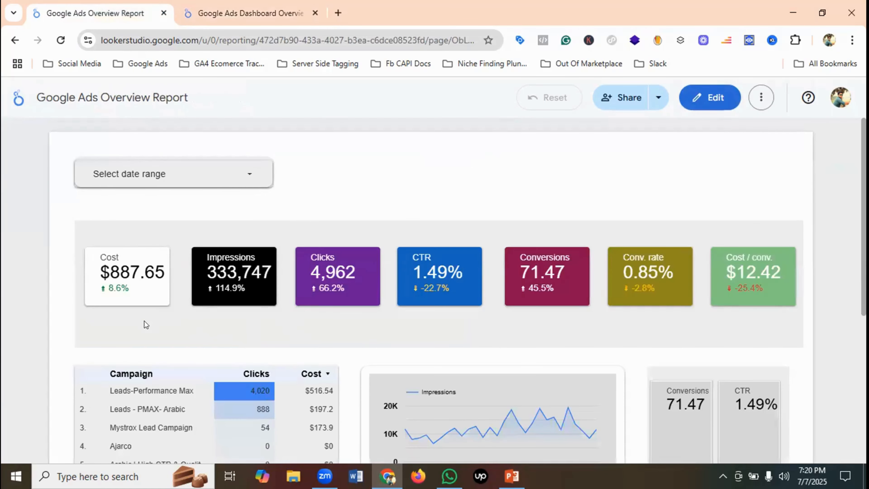
left_click(236, 10)
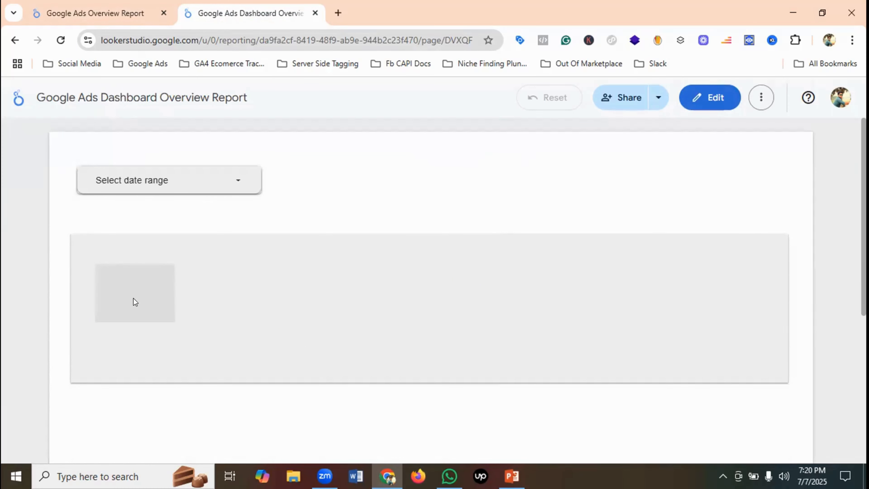
- Back in edit mode, move the small rectangle slightly down and left within the panel and add a border shadow
left_click(710, 97)
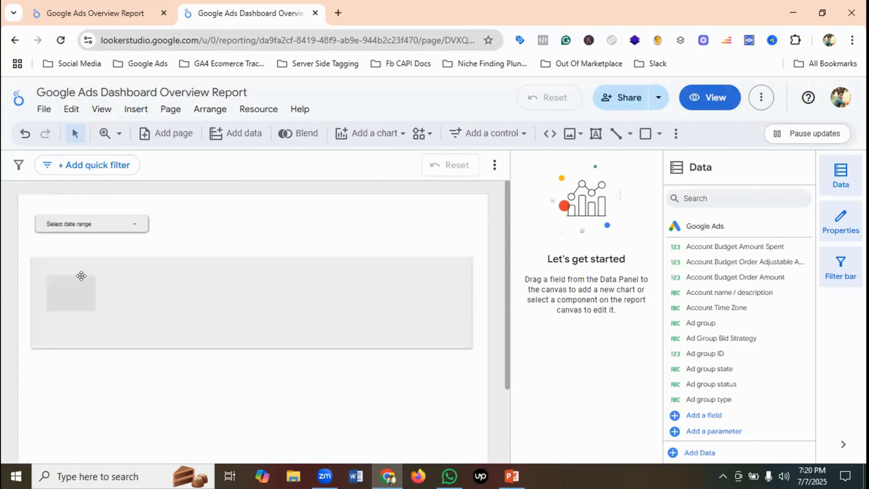
left_click_drag(69, 291, 70, 296)
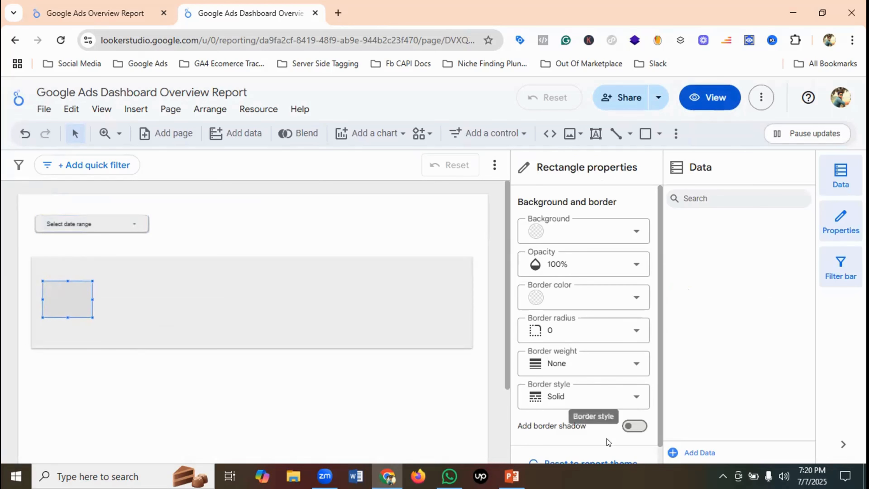
left_click(630, 426)
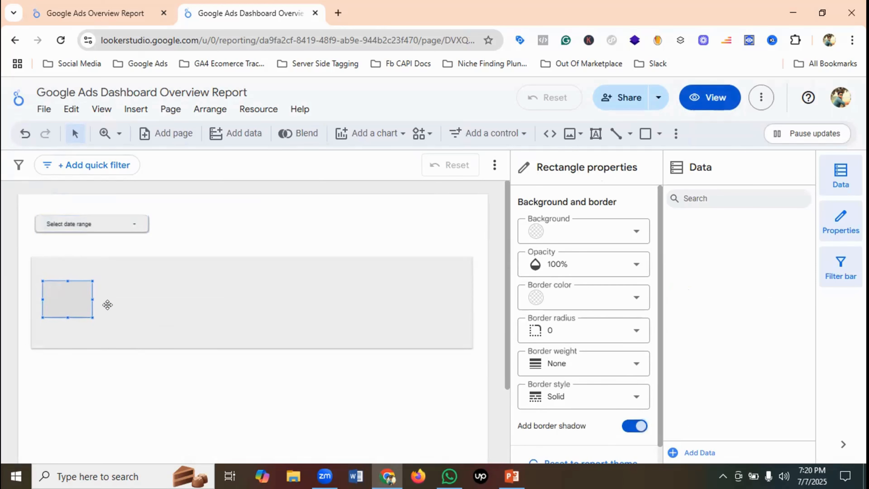
- Set the small rectangle's background to white and its border radius to 10
left_click(594, 230)
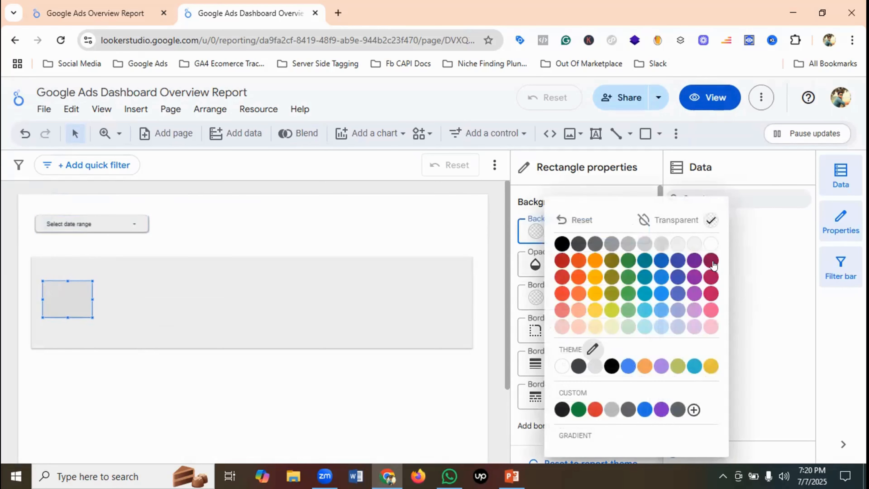
left_click(712, 243)
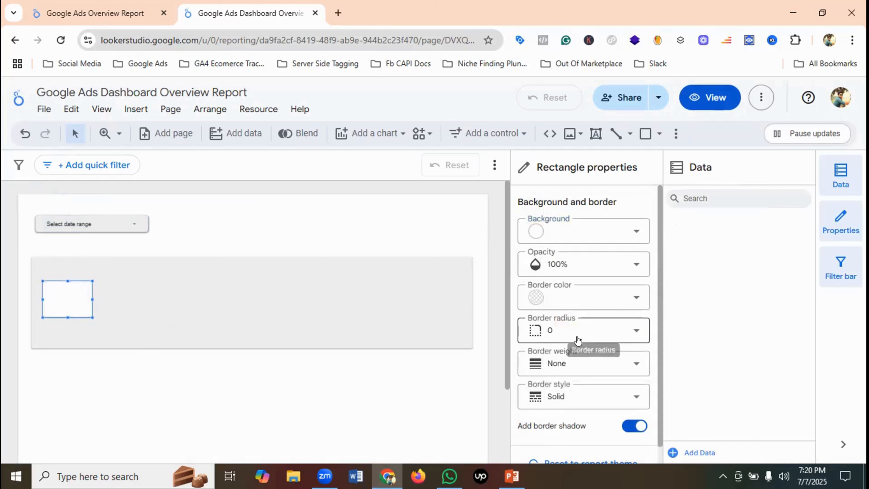
left_click(592, 330)
scroll(578, 303, "down", 2)
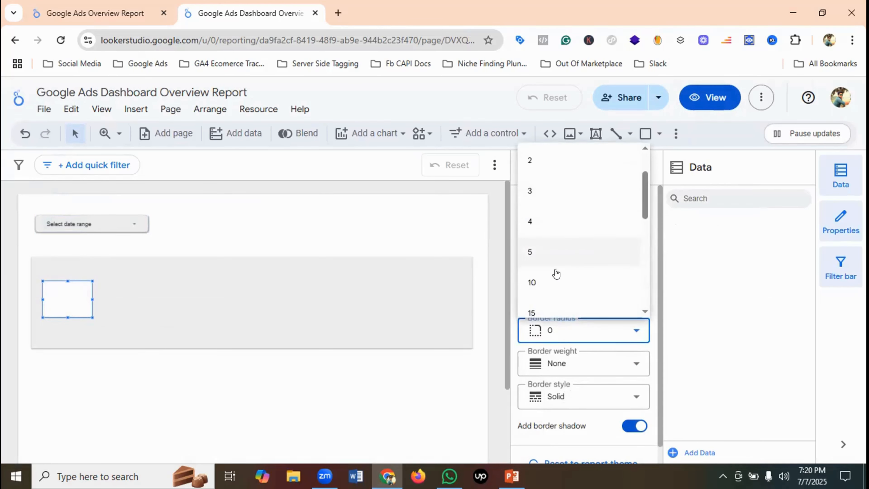
left_click(536, 280)
left_click(221, 317)
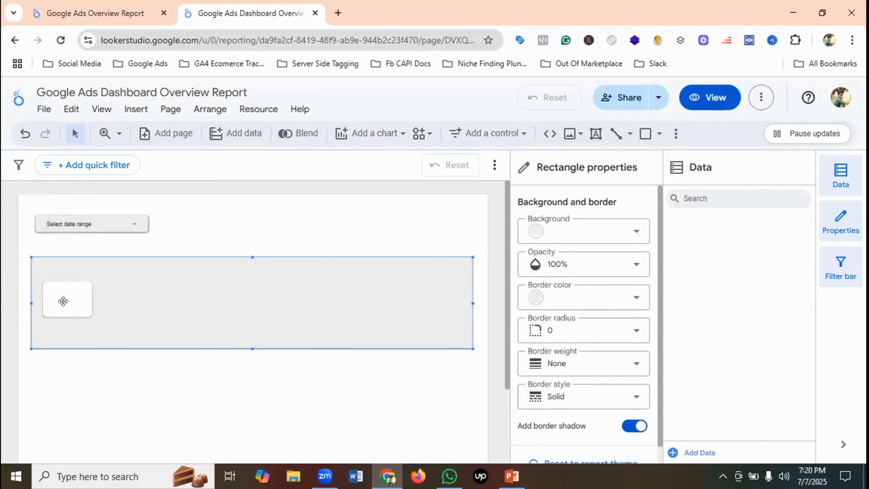
left_click(77, 296)
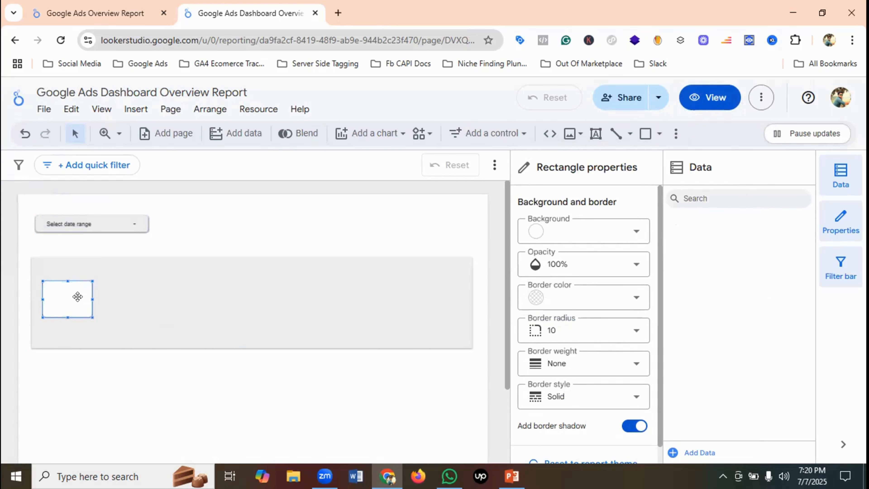
- Insert a basic scorecard chart over the small white card
left_click(371, 133)
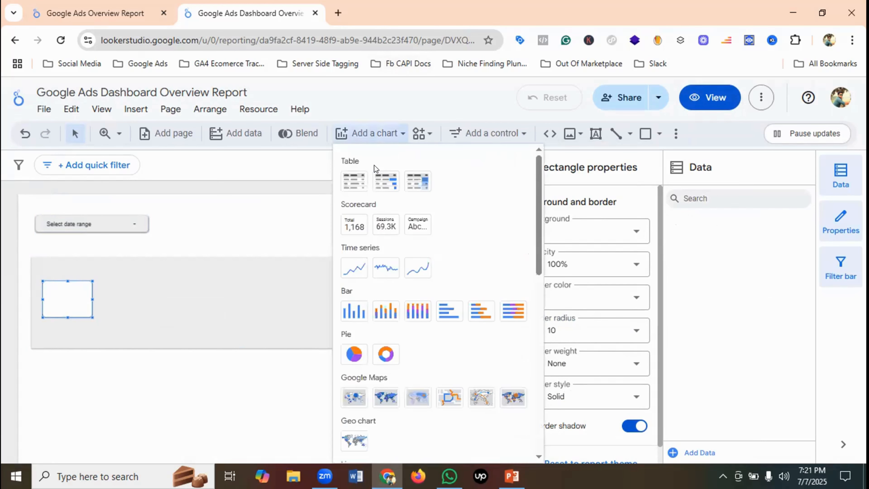
left_click(354, 228)
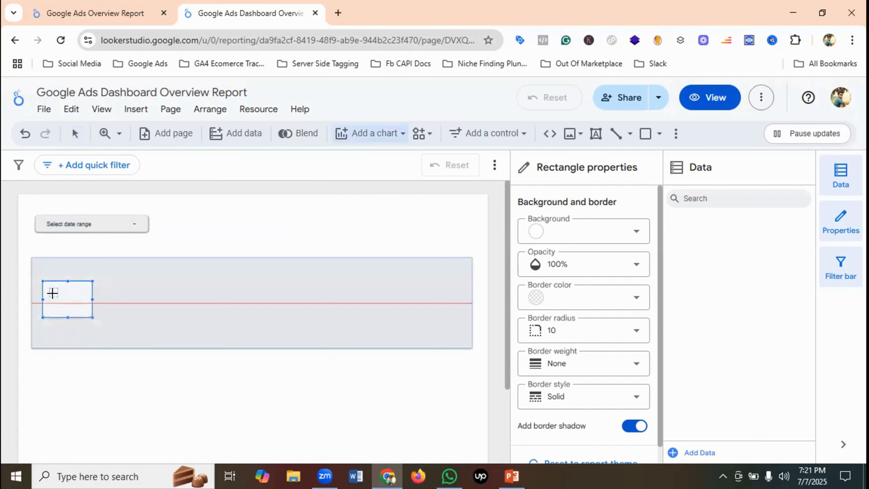
left_click(51, 290)
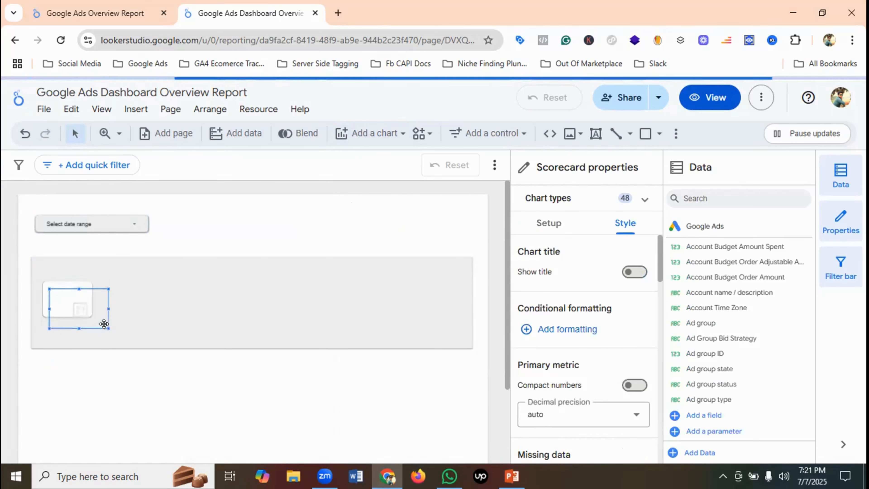
- Resize and reposition the Clicks scorecard to fit the white card behind it
left_click_drag(107, 328, 70, 301)
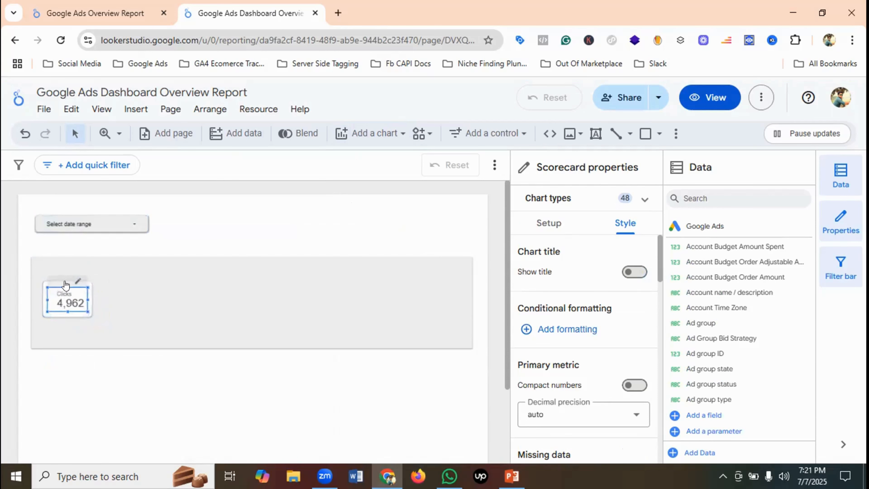
left_click_drag(66, 281, 67, 281)
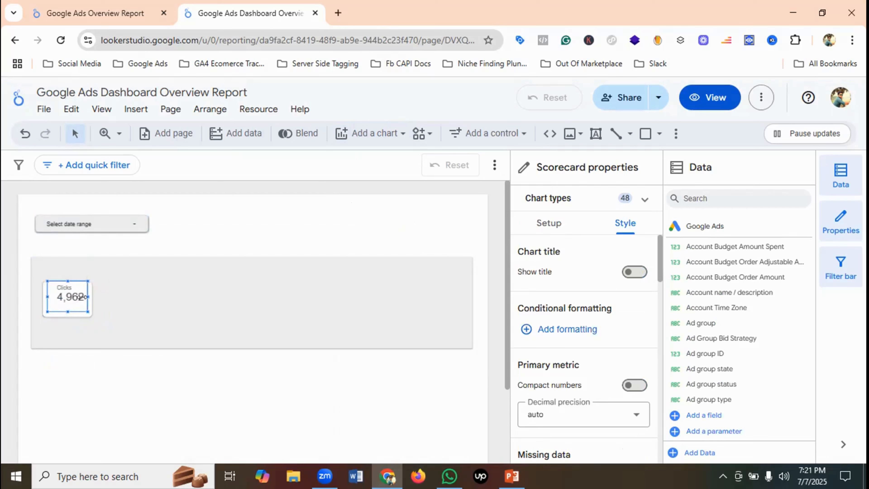
mouse_move(87, 297)
left_mouse_down()
mouse_move(68, 312)
mouse_move(40, 296)
left_mouse_up()
left_click(132, 309)
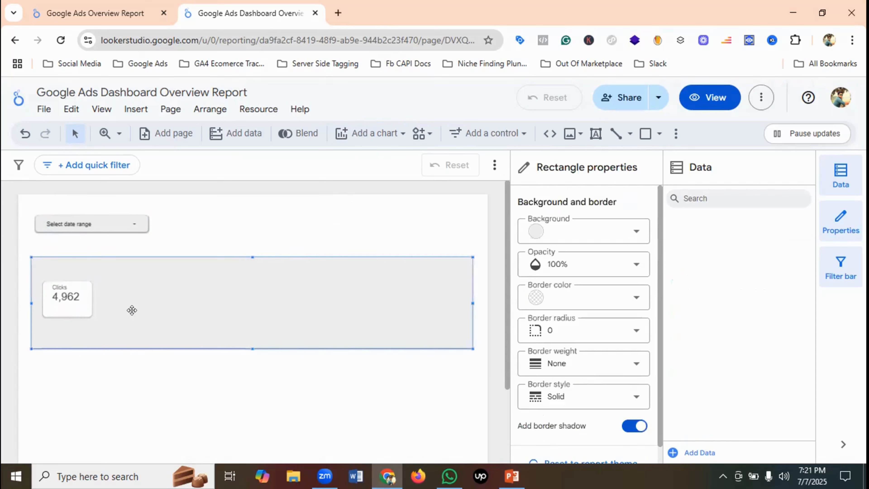
left_click(73, 304)
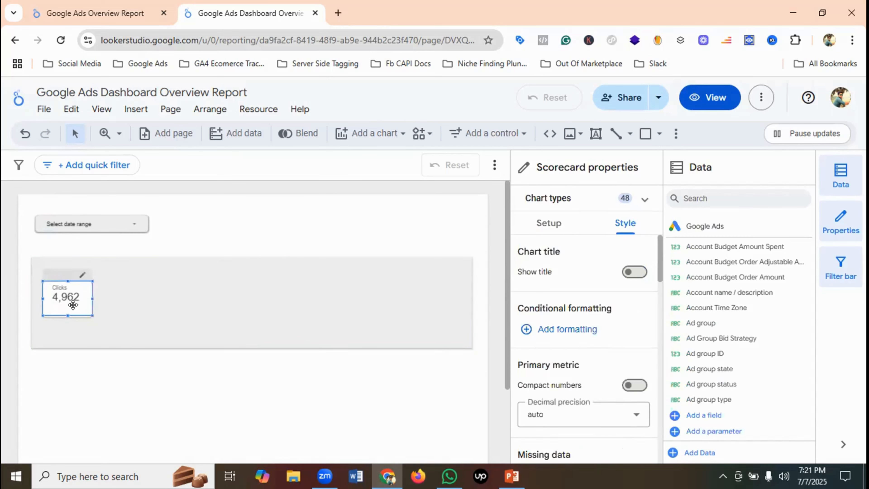
left_click(132, 303)
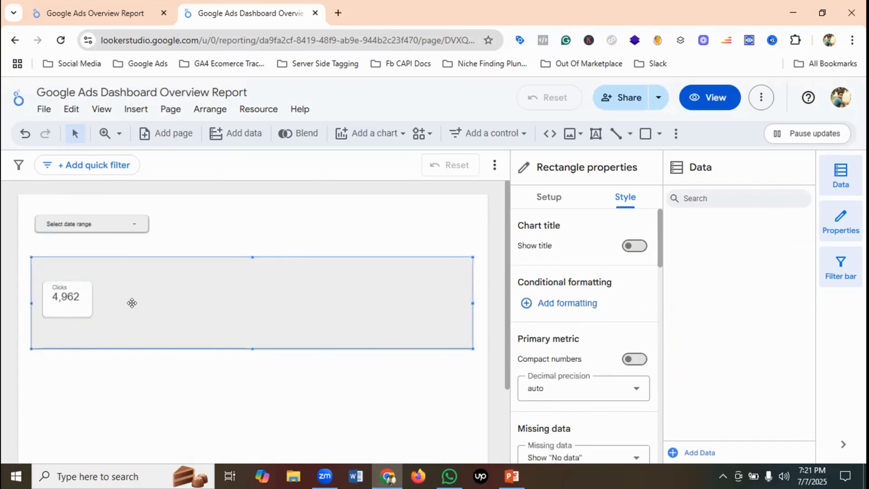
- Copy the Clicks scorecard and paste a duplicate onto the page
right_click(60, 310)
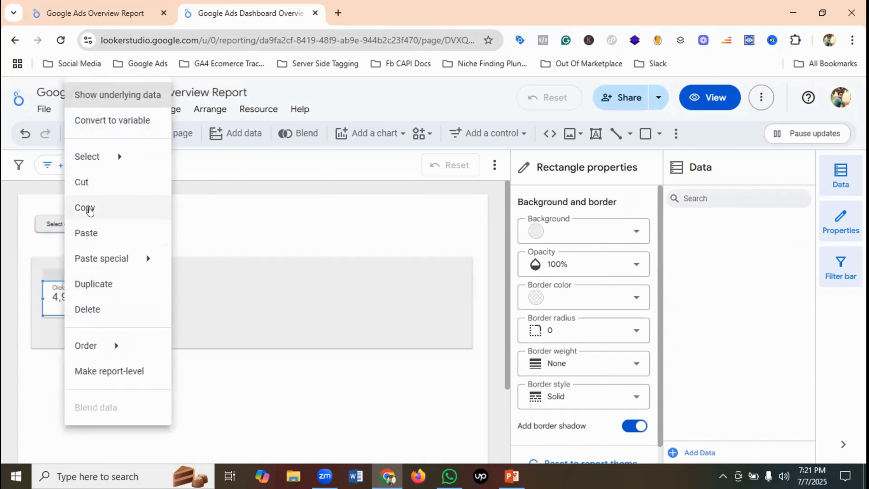
left_click(86, 206)
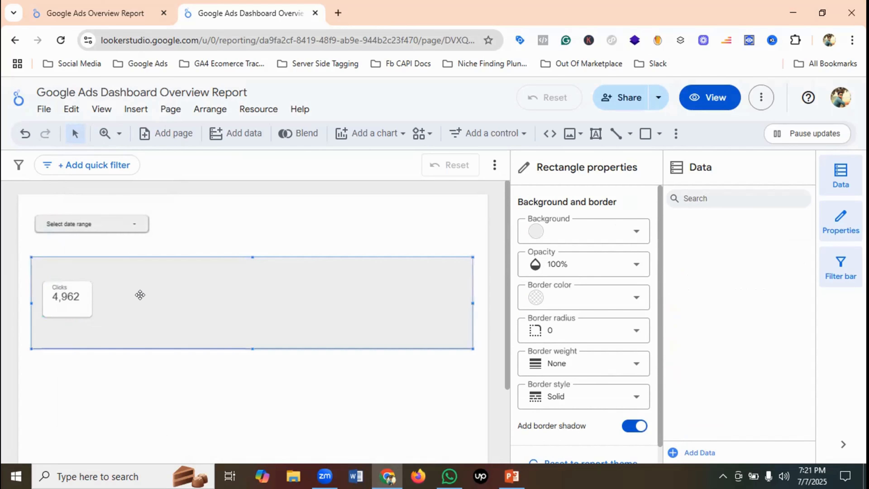
key("ctrl+v")
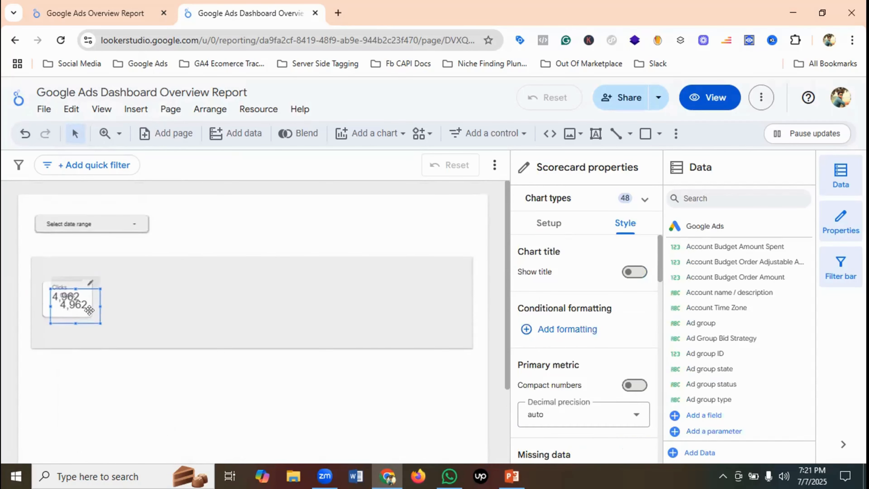
- Move the pasted Clicks scorecard duplicate off the white card and delete it
left_click_drag(89, 310, 151, 302)
left_click(190, 313)
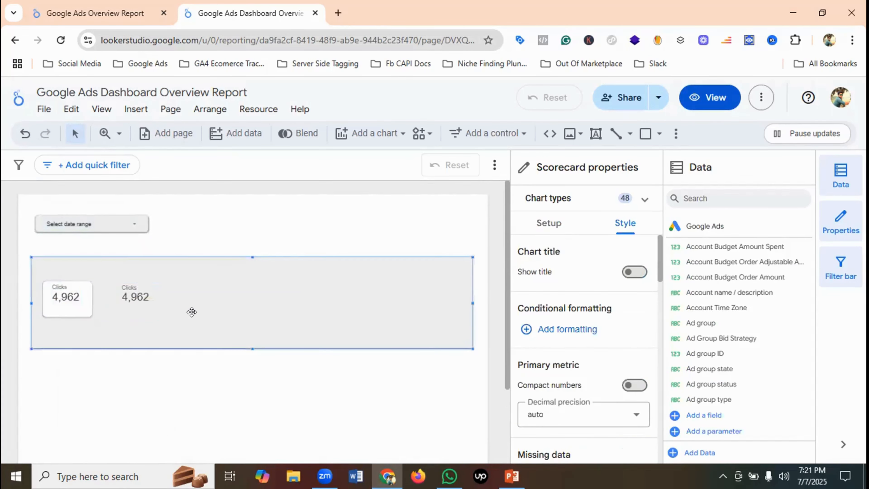
left_click(147, 304)
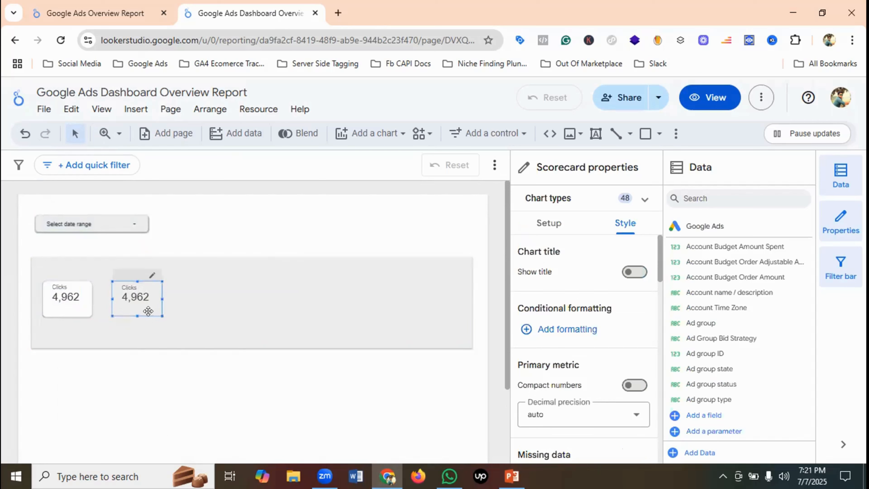
right_click(144, 302)
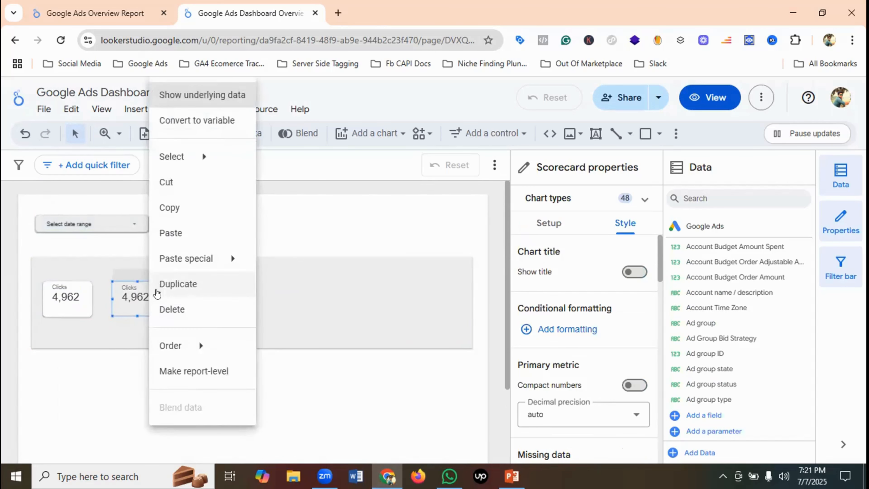
left_click(177, 310)
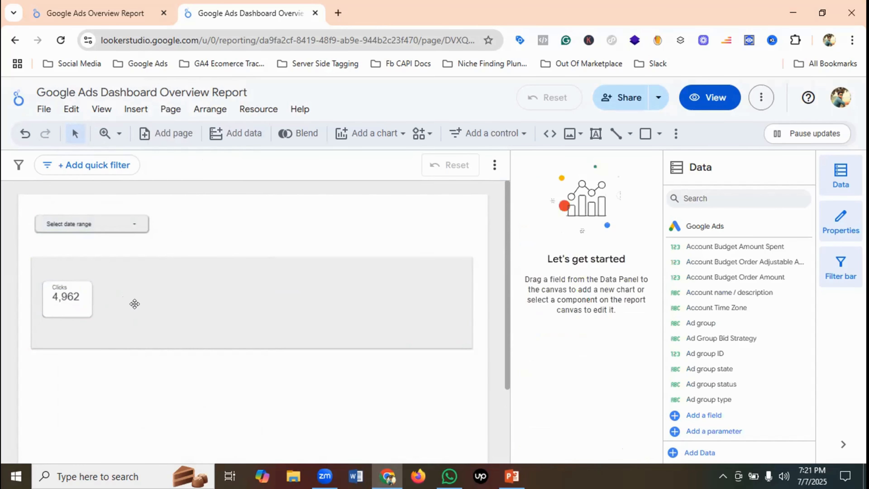
- Move the Clicks scorecard below its white card, and place a copy of the card beside the original at the same height
left_click_drag(68, 297, 78, 345)
left_click(127, 304)
left_click(68, 302)
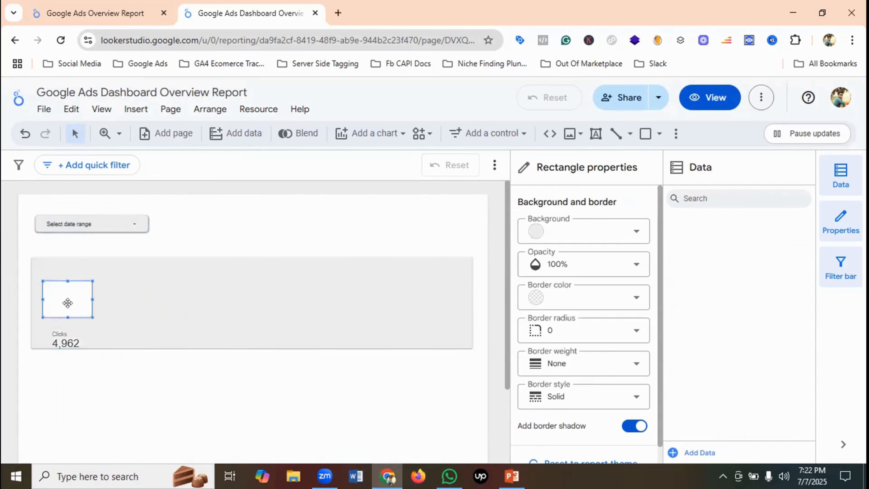
right_click(68, 303)
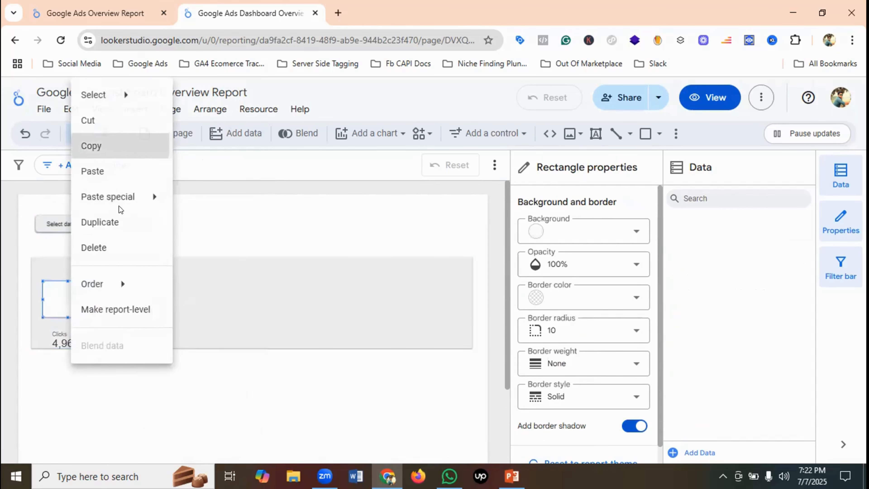
left_click(90, 144)
left_click(112, 293)
key("ctrl+v")
scroll(113, 295, "down", 3)
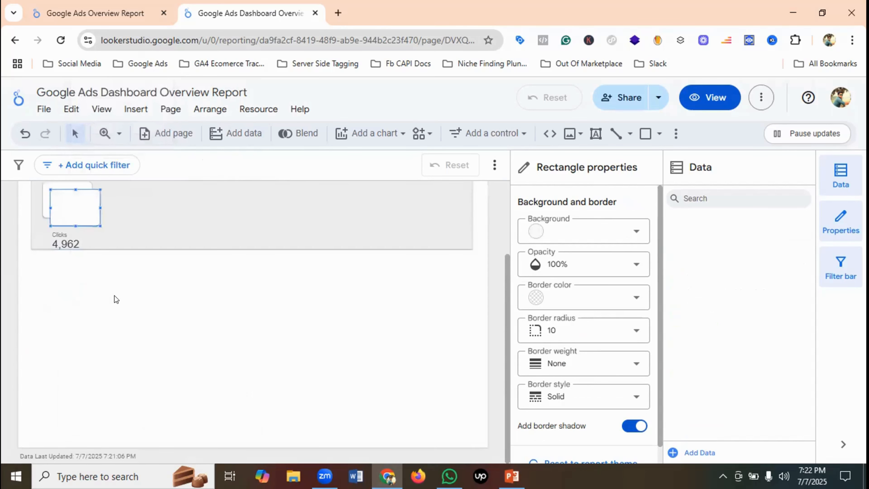
scroll(114, 296, "up", 2)
left_click_drag(77, 265, 130, 260)
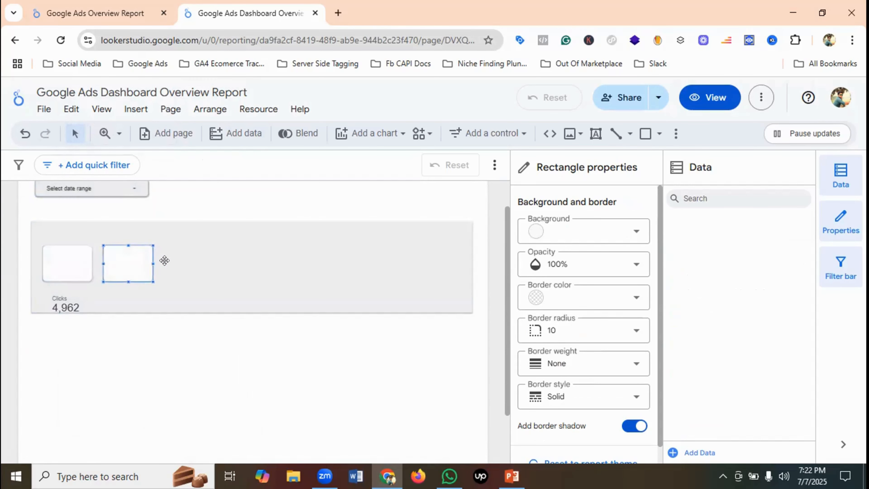
- Paste two more copies of the white card and line them up as the third and fourth cards in the row
left_click(170, 261)
scroll(170, 261, "down", 2)
key("ctrl+v")
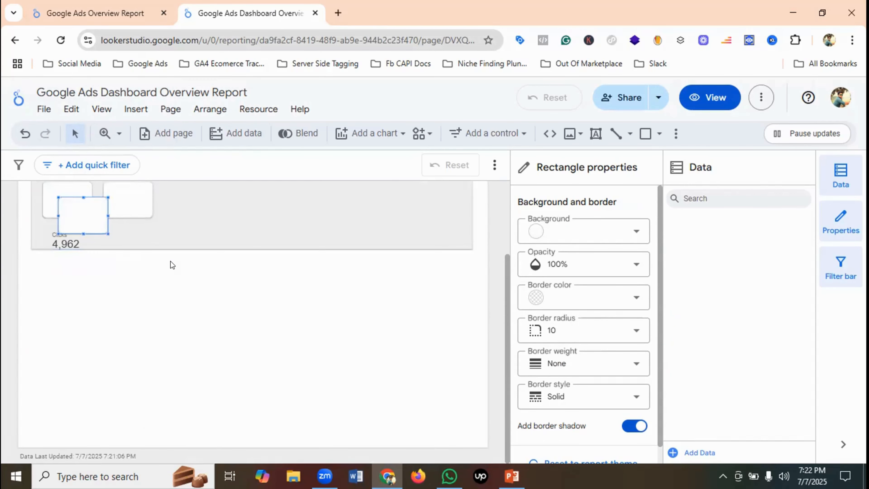
left_click_drag(86, 226, 194, 212)
scroll(285, 231, "up", 2)
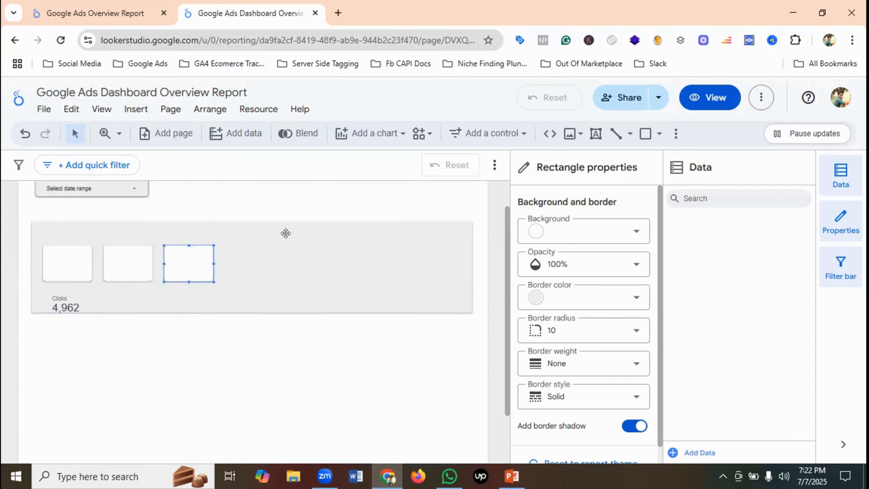
left_click(264, 273)
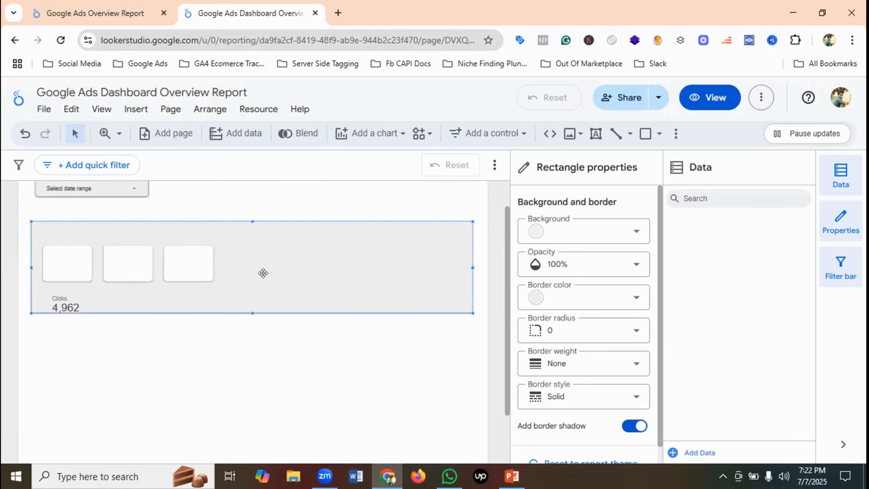
key("ctrl+v")
scroll(260, 273, "up", 3)
left_click_drag(95, 328, 251, 304)
left_click(301, 304)
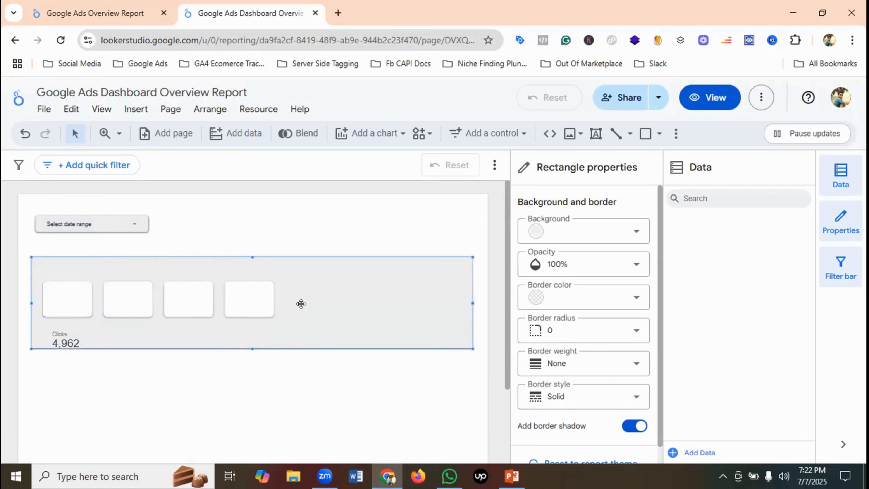
- Add the fifth and sixth white cards by pasting copies and aligning them with the row on the grey panel
key("ctrl+v")
scroll(297, 306, "up", 2)
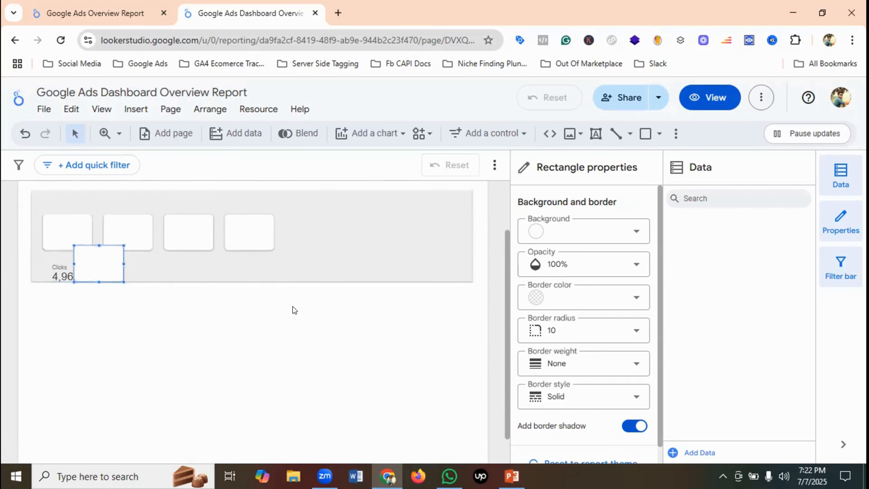
left_click_drag(98, 301, 309, 271)
left_click(370, 279)
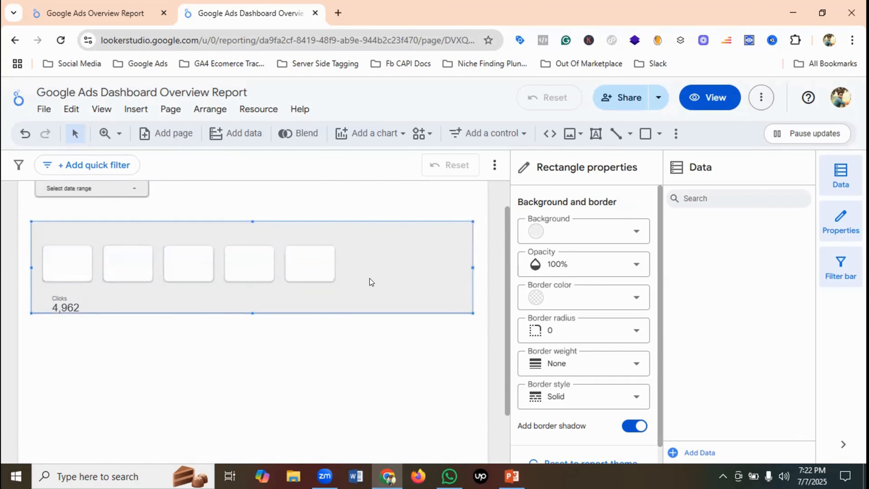
key("ctrl+v")
scroll(217, 268, "up", 3)
left_click_drag(97, 327, 371, 294)
left_click(344, 345)
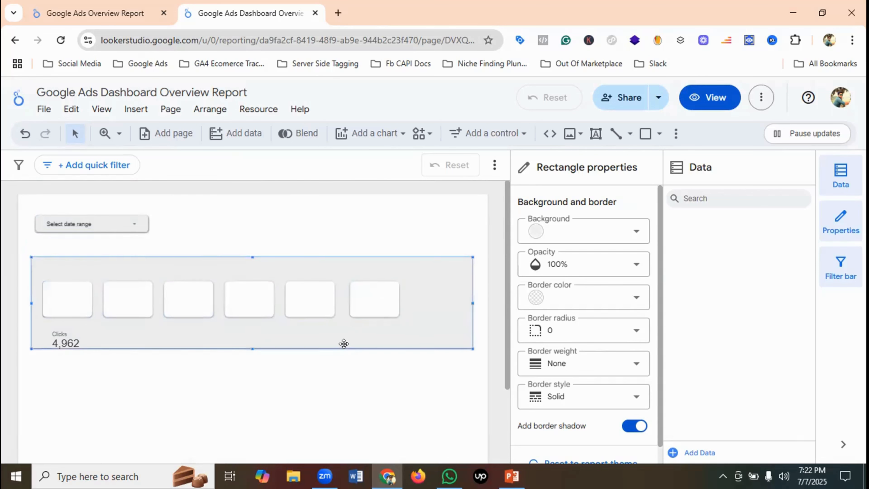
- Paste a seventh white card and place it at the right end of the row inside the grey panel
key("ctrl+v")
scroll(118, 291, "up", 1)
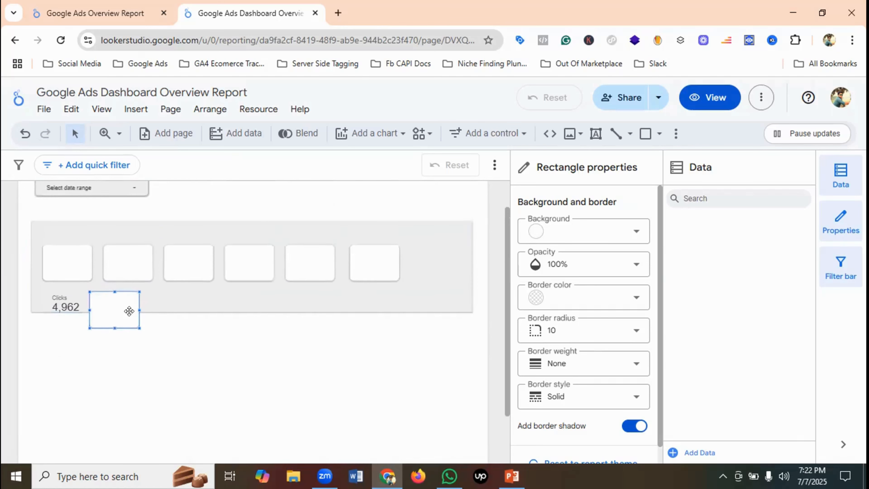
left_click_drag(118, 311, 444, 264)
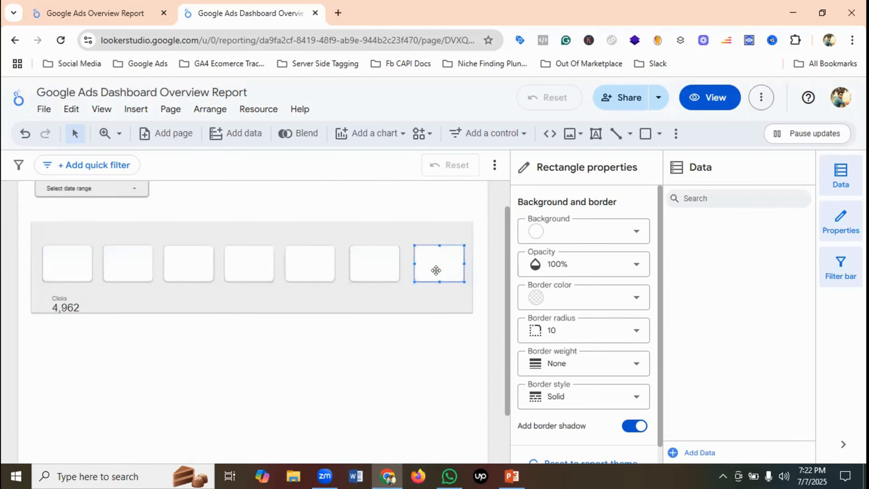
left_click(415, 294)
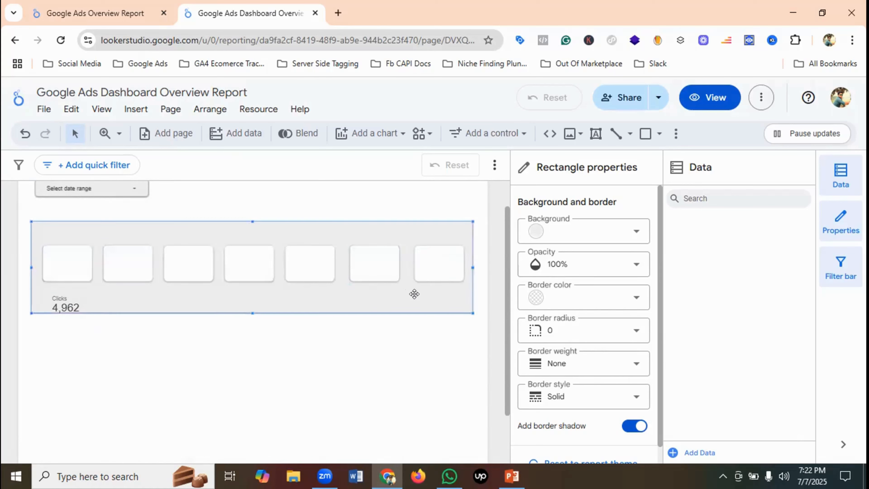
- Move the Clicks scorecard back onto the first white card, and place a copy of it on the second card
left_click_drag(64, 304, 62, 261)
left_click(77, 272)
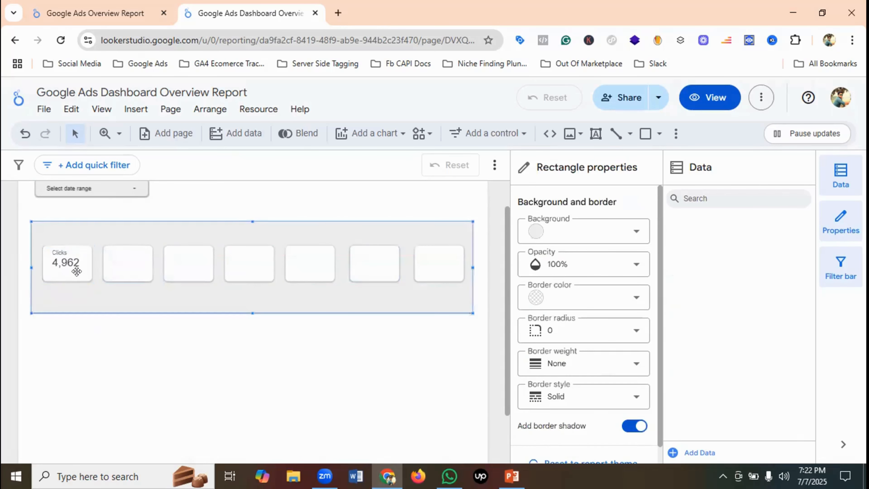
left_click(68, 262)
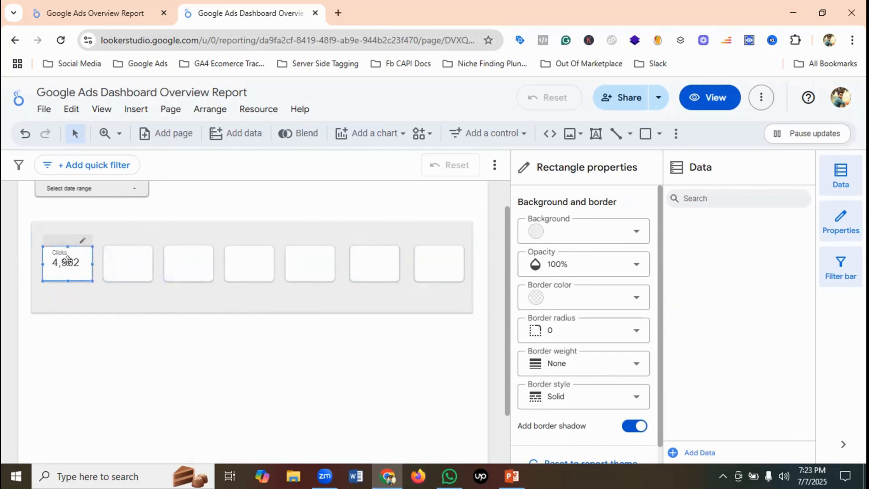
right_click(68, 262)
left_click(91, 245)
left_click(124, 260)
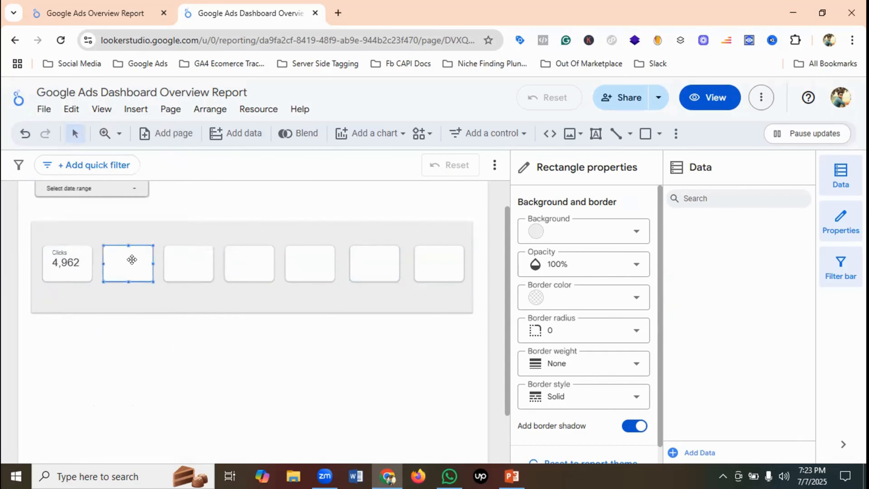
key("ctrl+v")
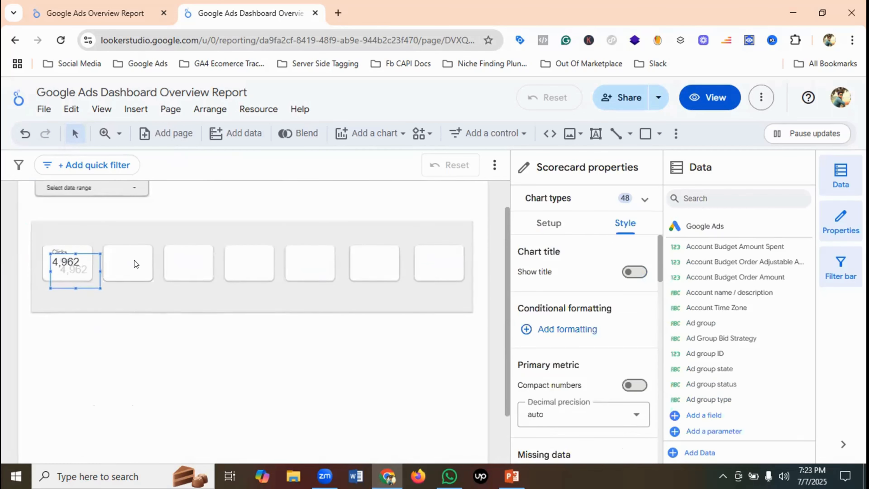
left_click_drag(59, 266, 117, 266)
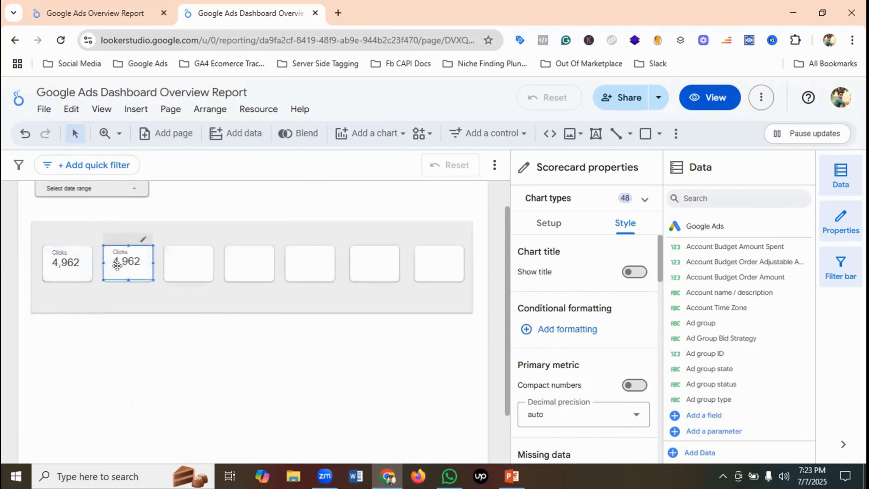
left_click(117, 291)
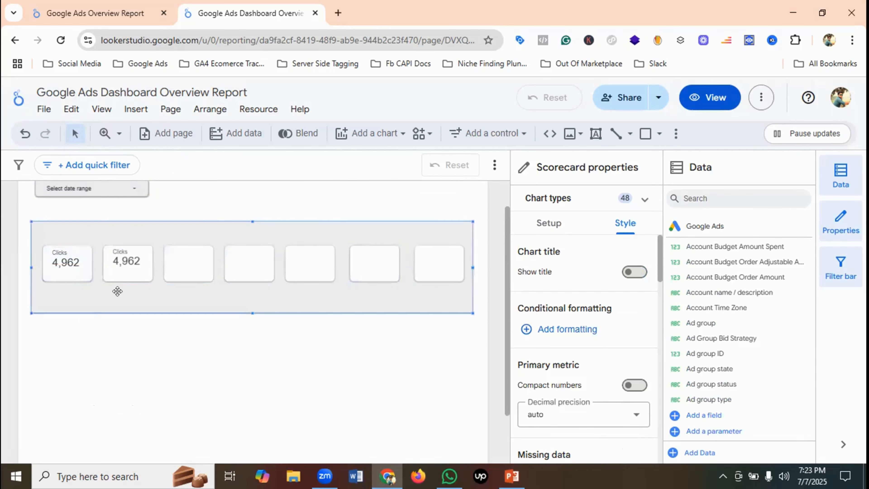
- Paste two more copies of the Clicks scorecard and place them on the third and fourth white cards
left_click(190, 260)
key("ctrl+v")
scroll(191, 261, "down", 2)
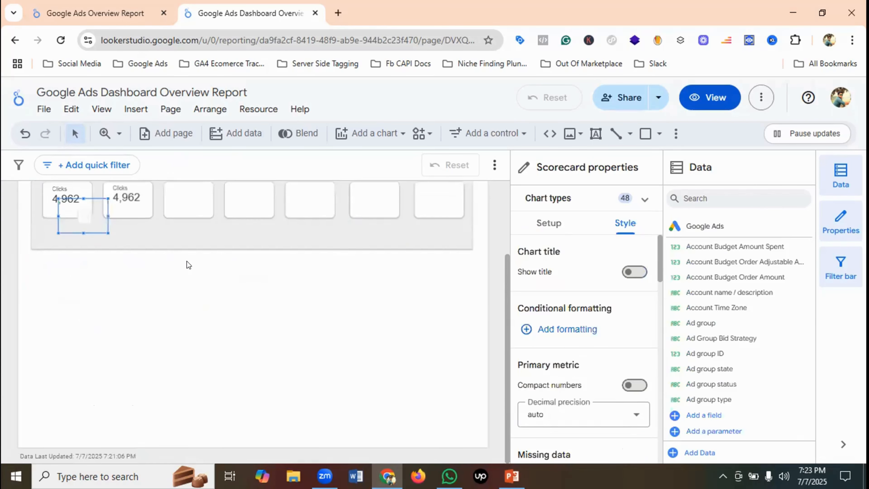
scroll(186, 261, "up", 3)
left_click_drag(79, 314, 187, 301)
left_click(211, 337)
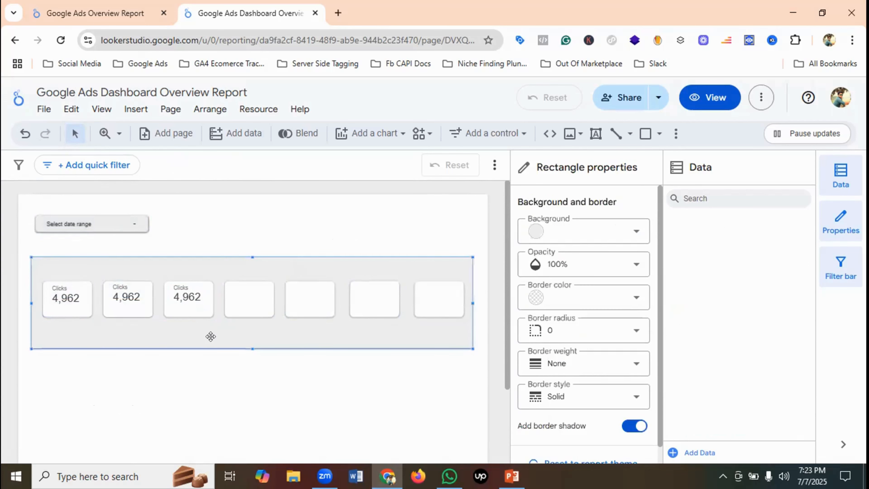
key("ctrl+v")
scroll(156, 312, "down", 2)
scroll(150, 309, "up", 2)
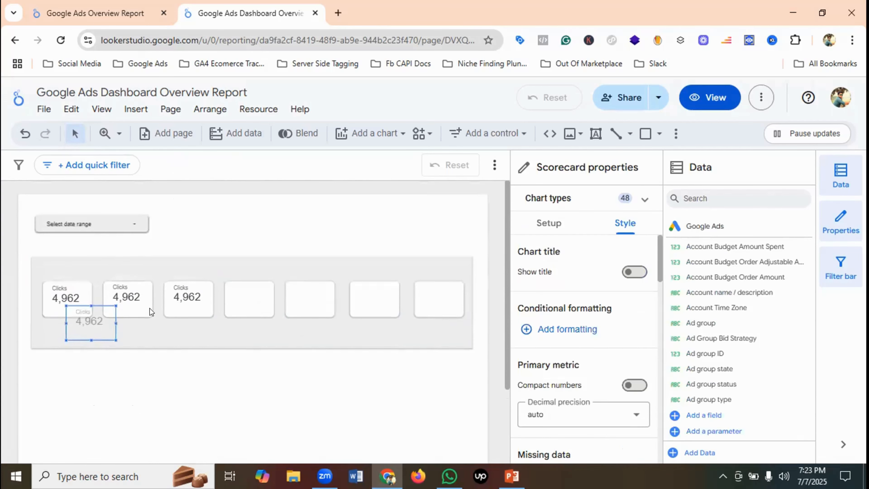
left_click_drag(80, 312, 244, 302)
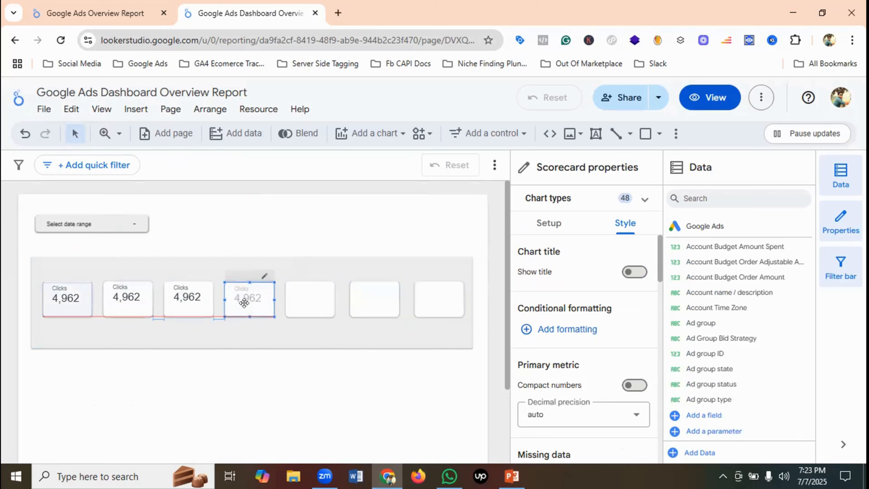
left_click(306, 315)
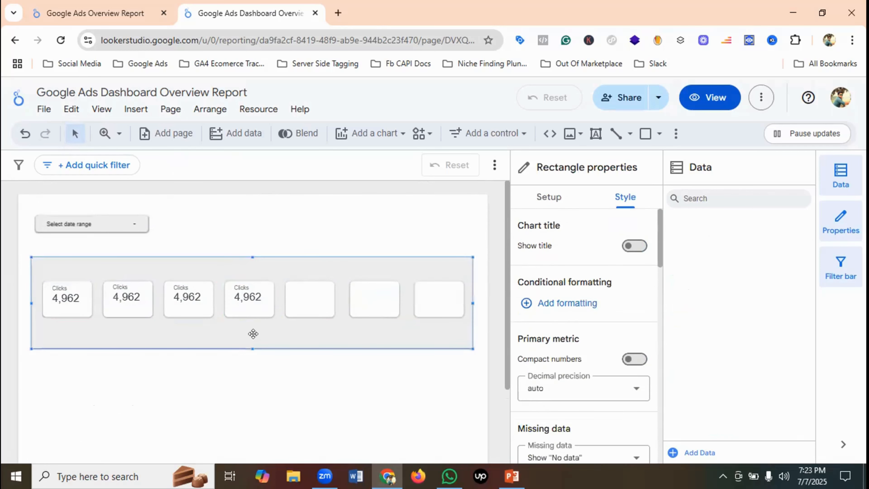
- Fill the fifth and sixth white cards with pasted copies of the Clicks scorecard
left_click(305, 304)
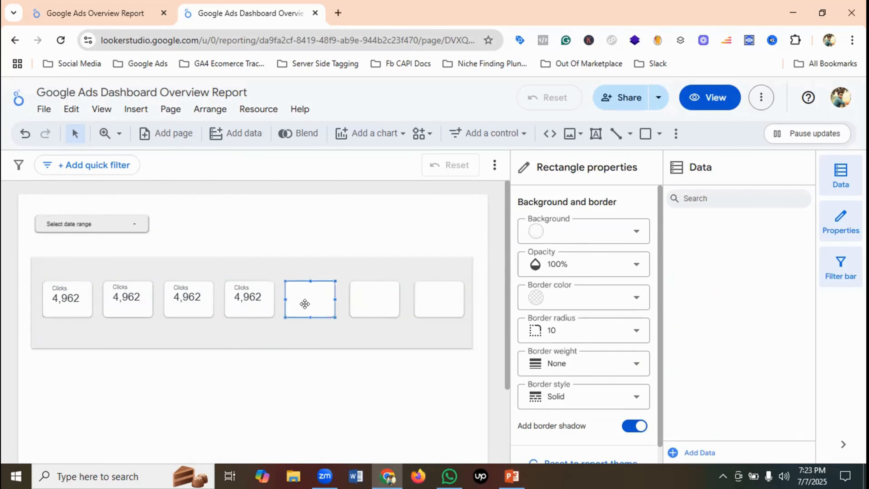
key("ctrl+v")
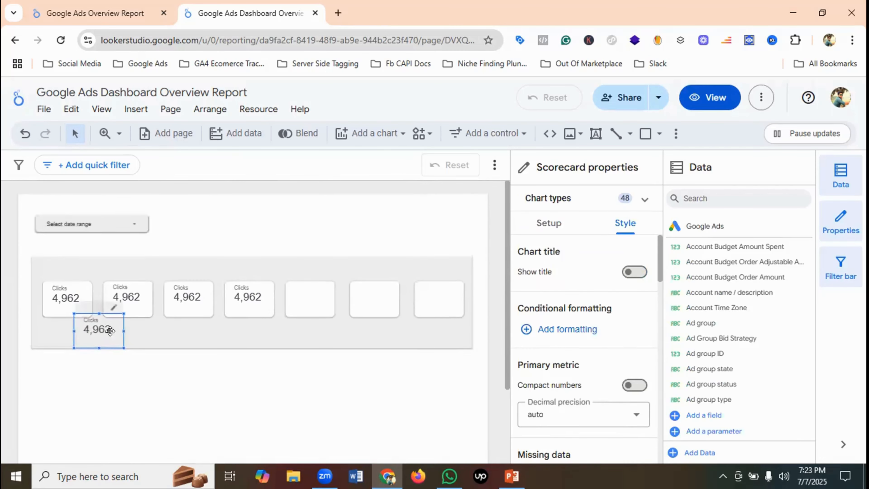
left_click_drag(110, 330, 294, 300)
left_click(286, 334)
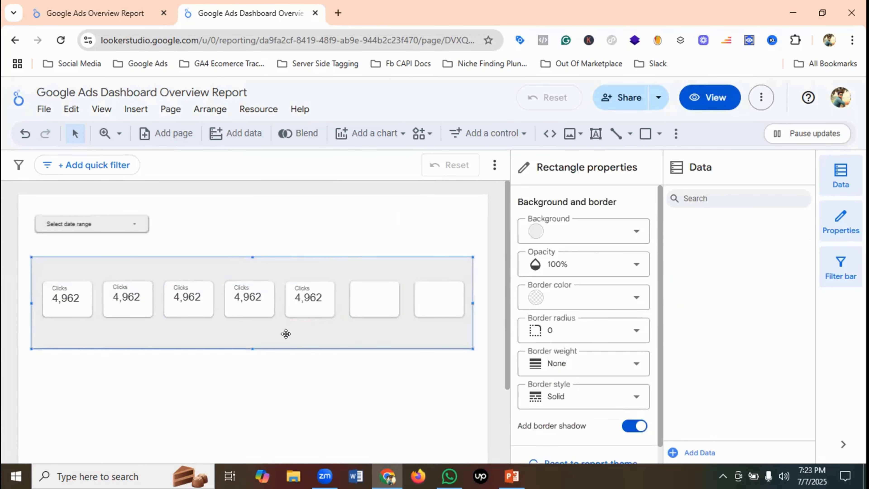
key("ctrl+v")
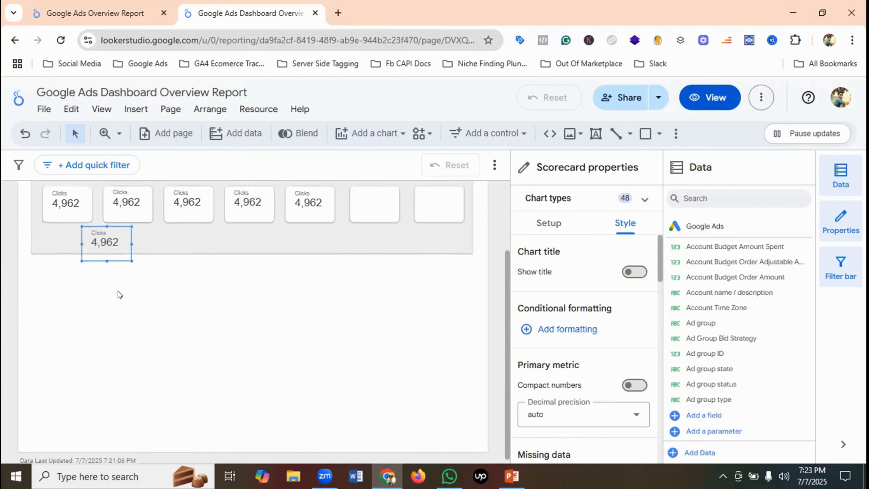
scroll(118, 291, "up", 1)
left_click_drag(101, 302, 369, 261)
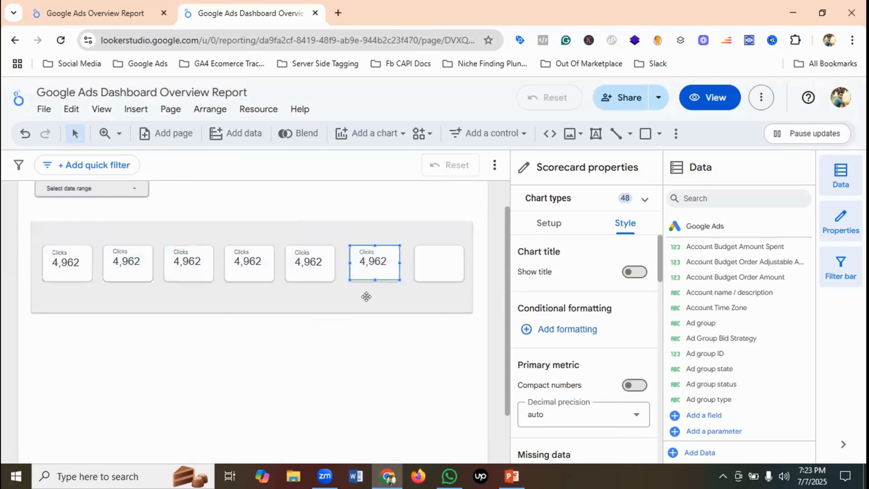
left_click(373, 292)
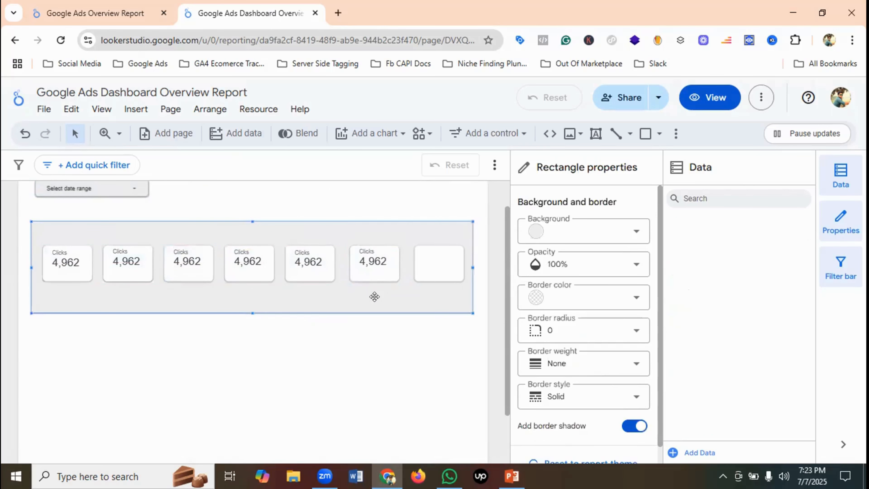
- Paste another Clicks scorecard onto the seventh white card, and check the completed row in view mode
scroll(373, 299, "down", 2)
key("ctrl+v")
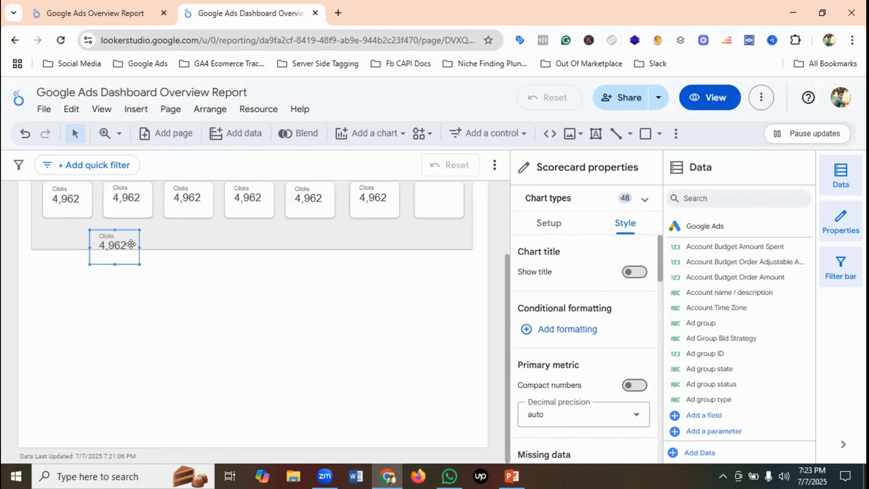
left_click_drag(127, 239, 446, 191)
left_click(434, 238)
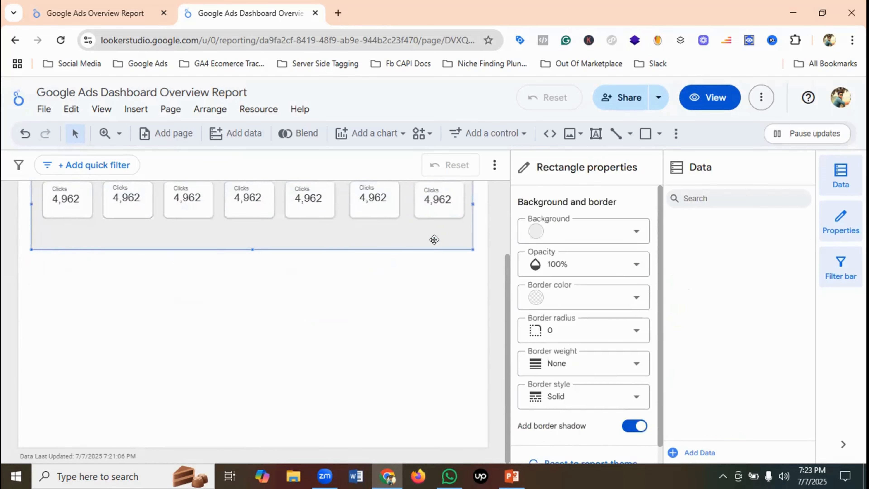
scroll(413, 256, "up", 2)
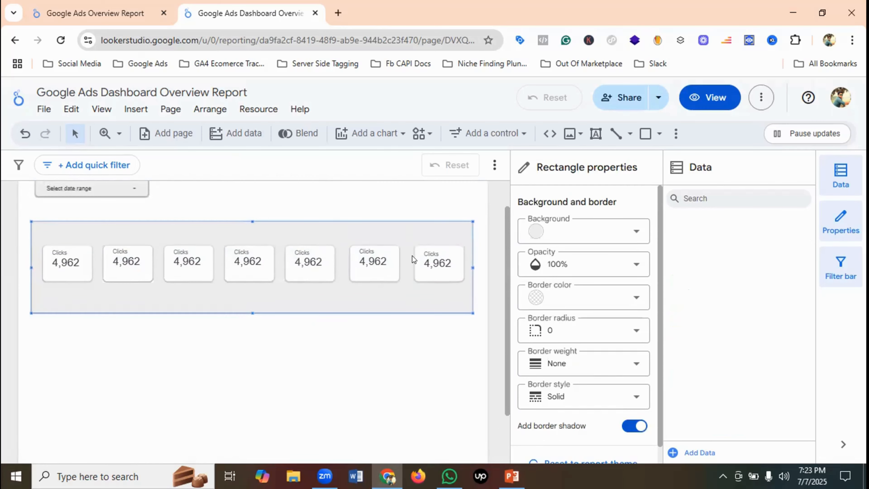
left_click(710, 105)
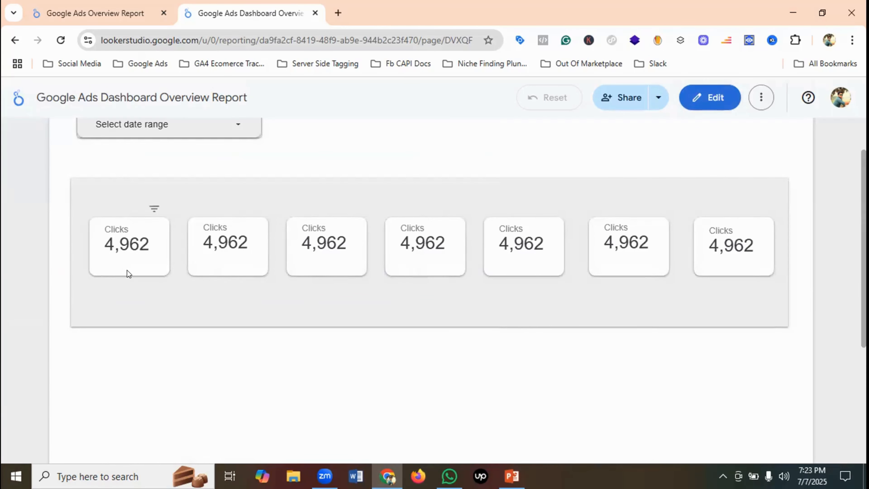
left_click(711, 91)
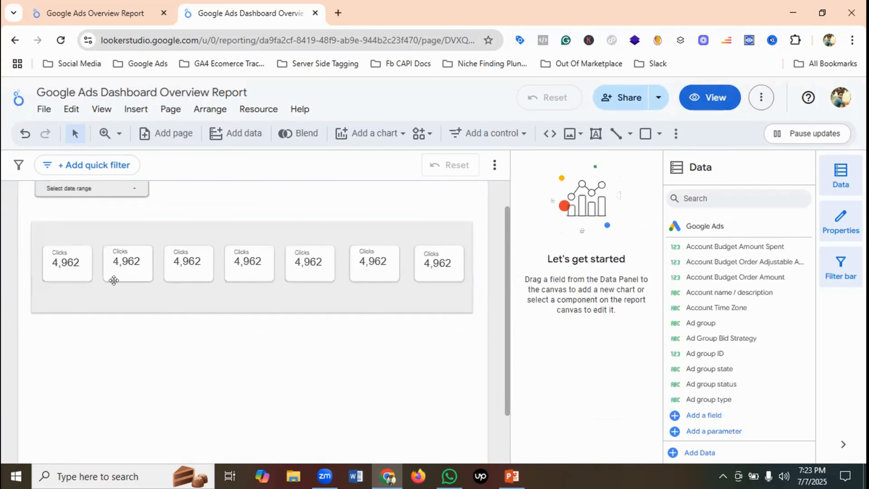
- Set the first scorecard's metric to Cost, following the first card of the reference overview report, and preview the result
left_click(71, 272)
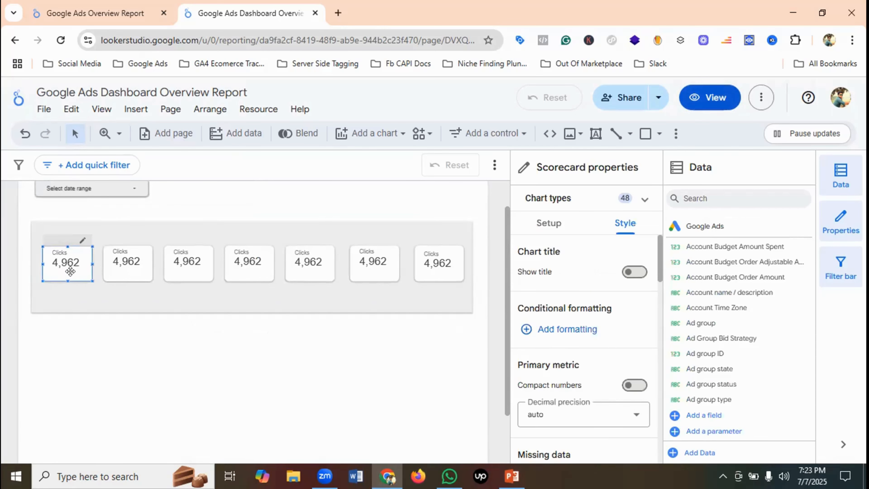
left_click(555, 230)
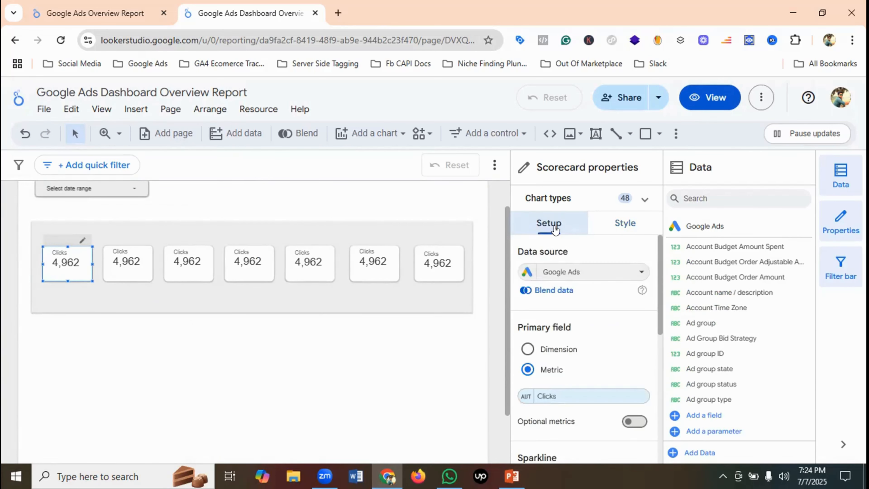
scroll(595, 319, "down", 2)
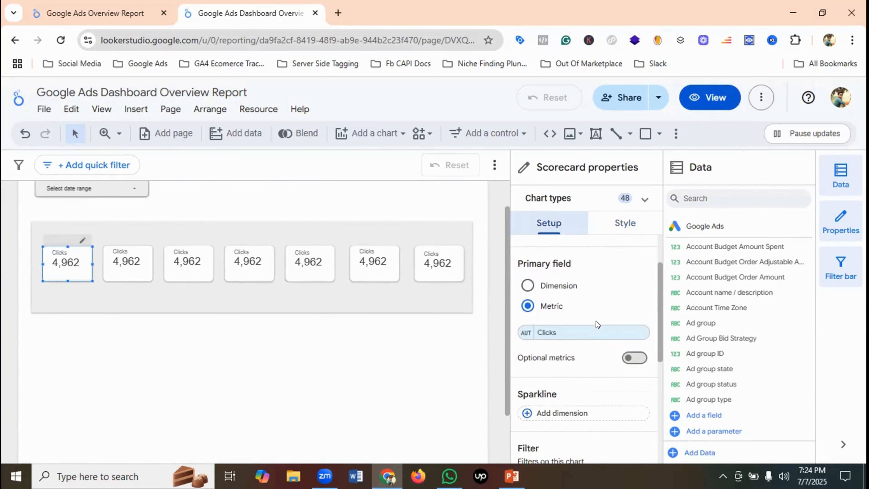
left_click(123, 7)
scroll(308, 190, "down", 2)
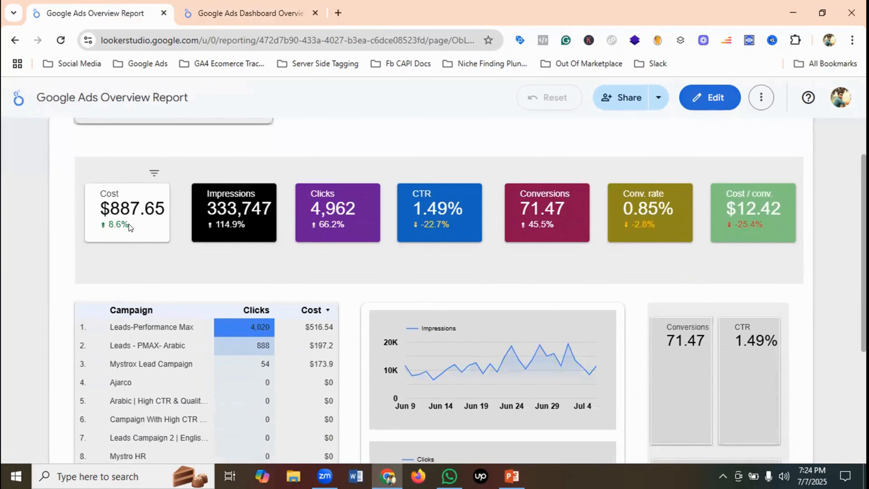
left_click(260, 9)
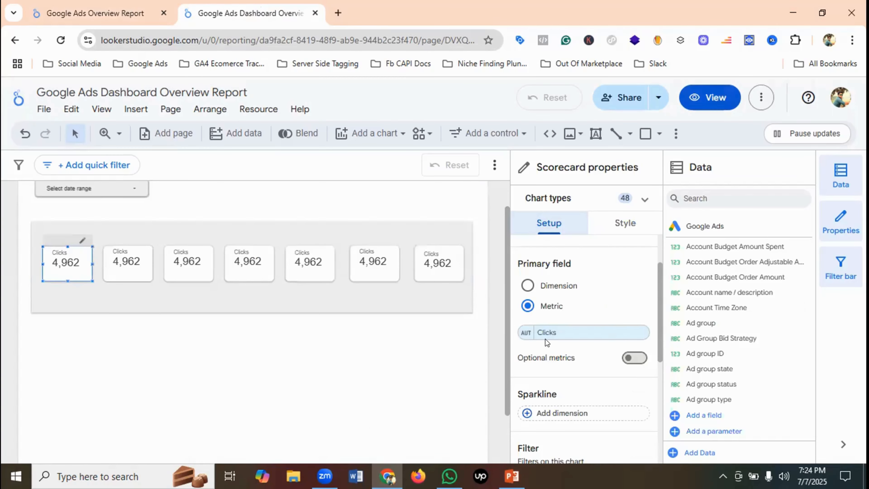
left_click(547, 332)
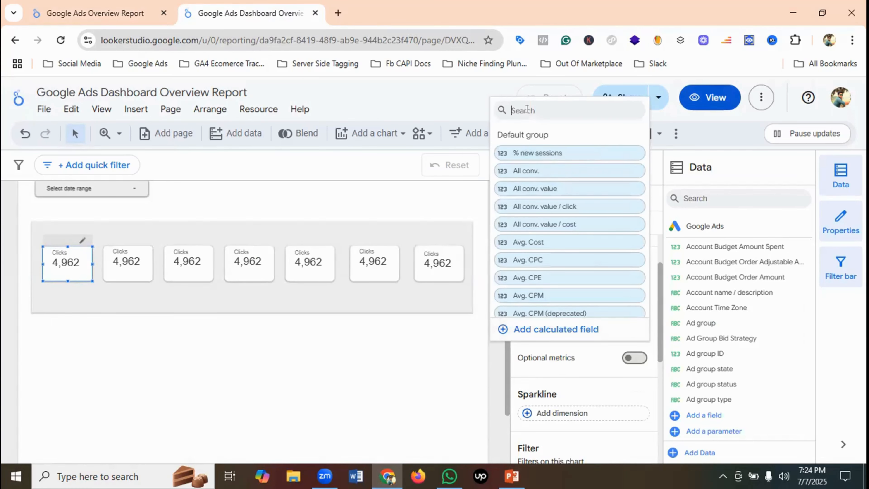
type("cost")
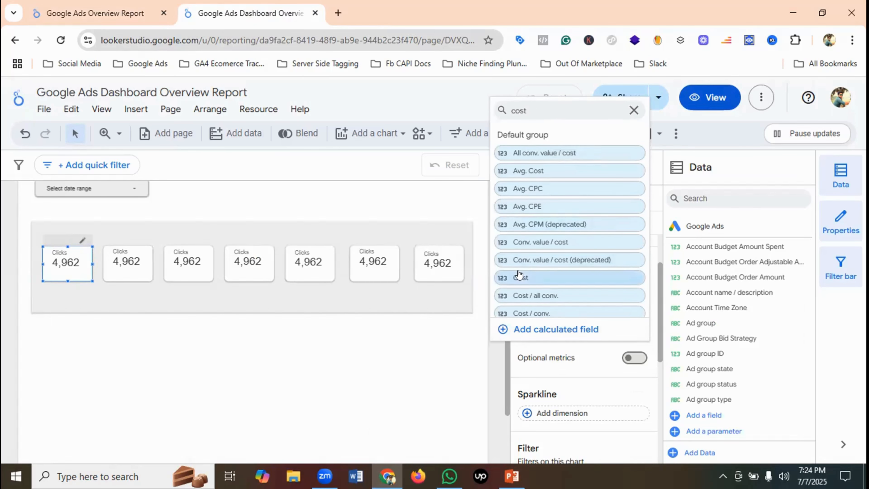
left_click(522, 276)
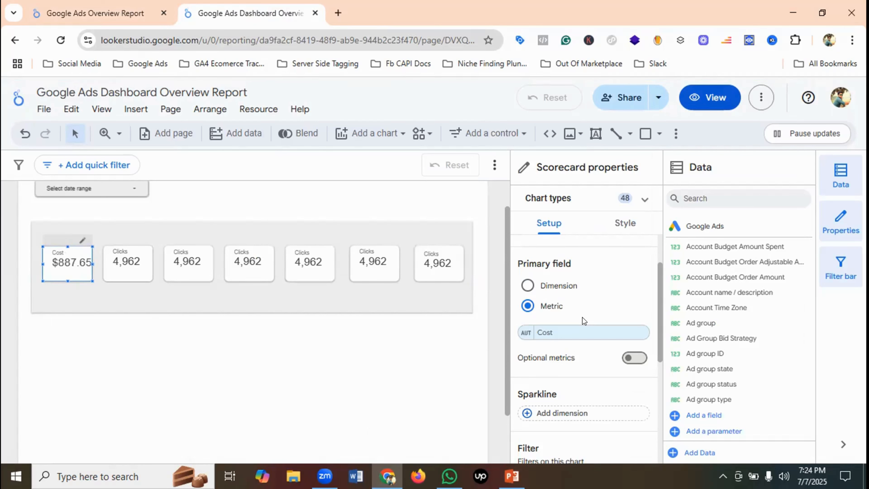
left_click(104, 291)
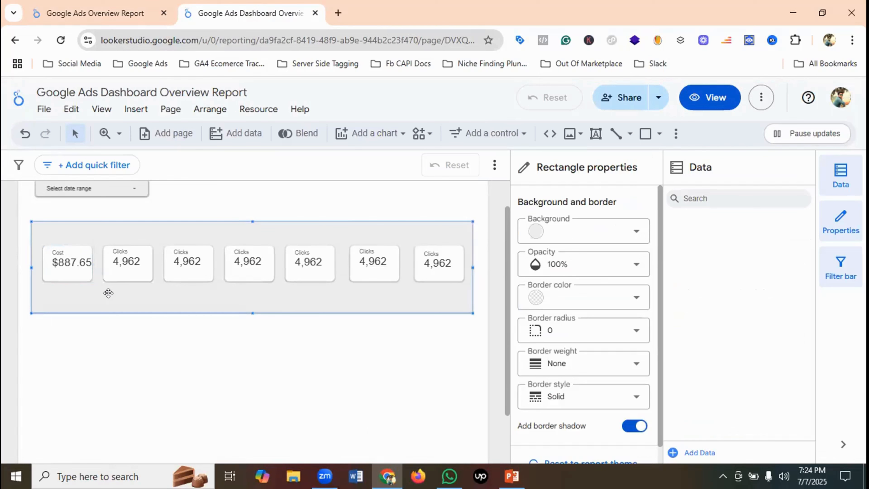
left_click(709, 98)
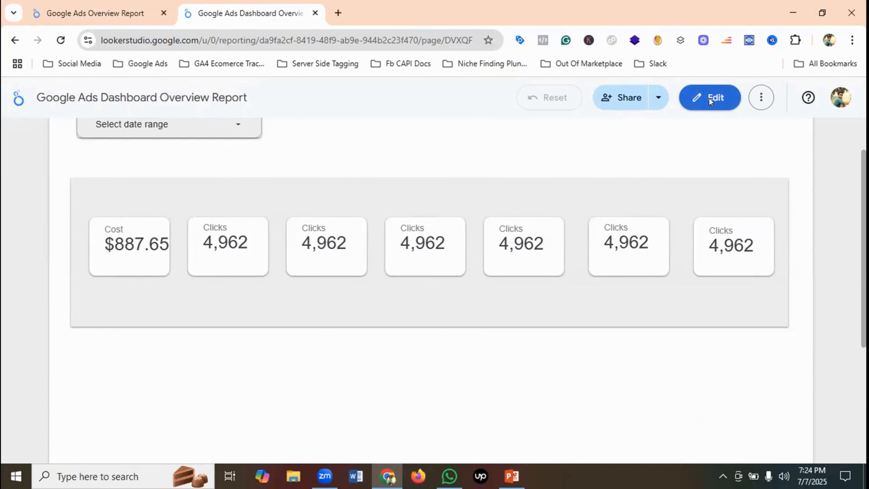
left_click(709, 98)
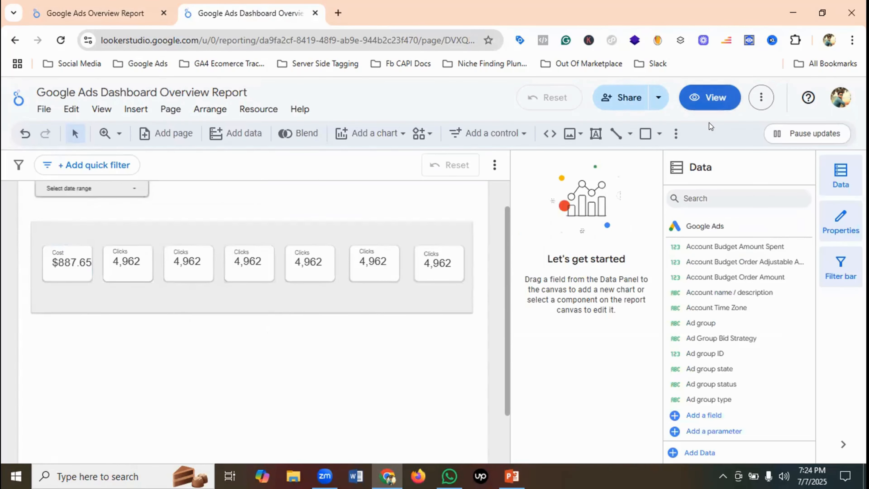
- Turn on compact numbers for the primary metric of the Cost scorecard
left_click(59, 267)
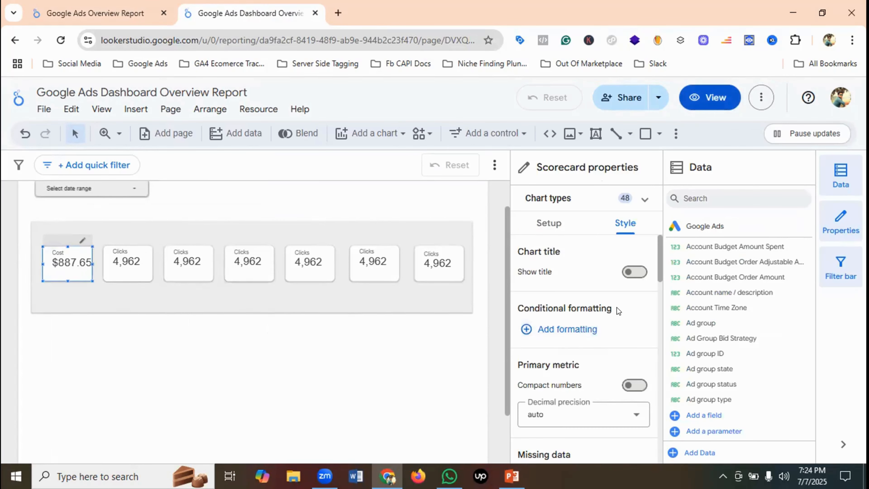
scroll(617, 310, "down", 2)
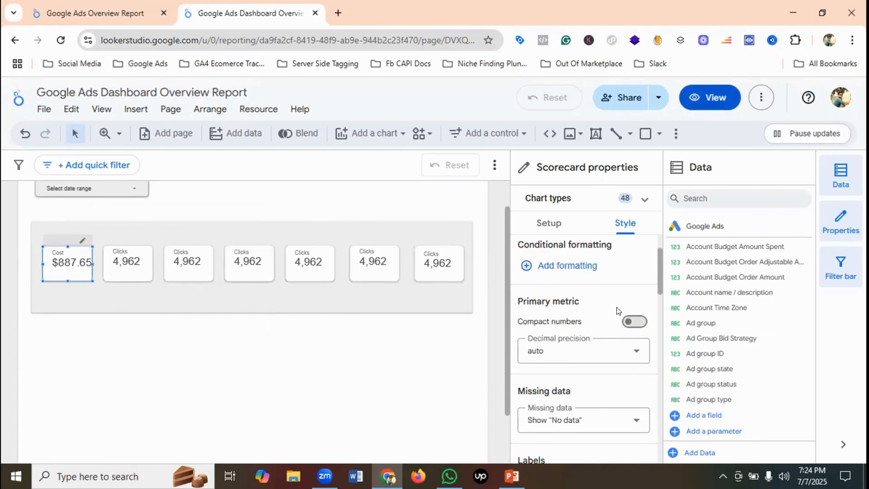
left_click(636, 322)
left_click(638, 322)
left_click(639, 322)
- Set the label font color of the Cost scorecard to black
scroll(614, 318, "down", 5)
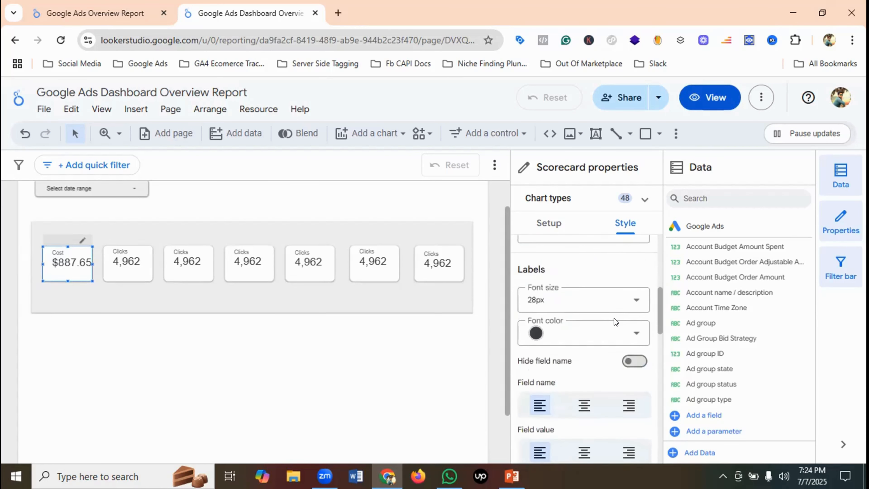
left_click(595, 330)
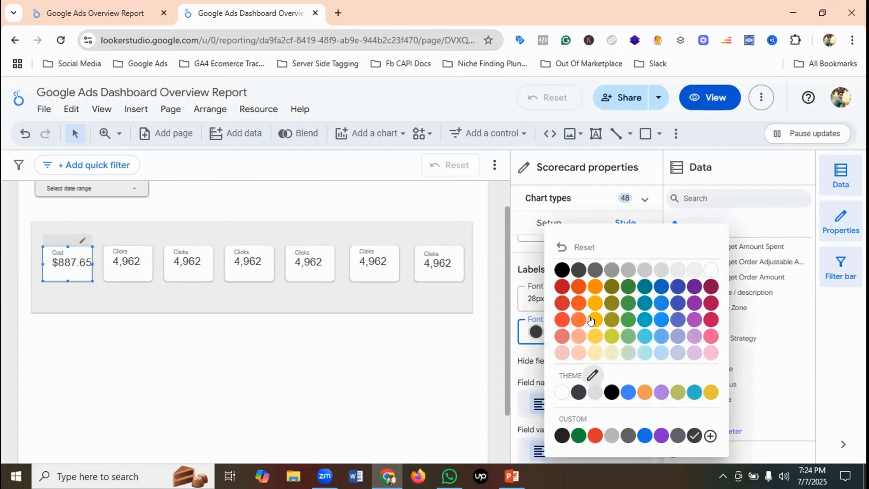
left_click(564, 270)
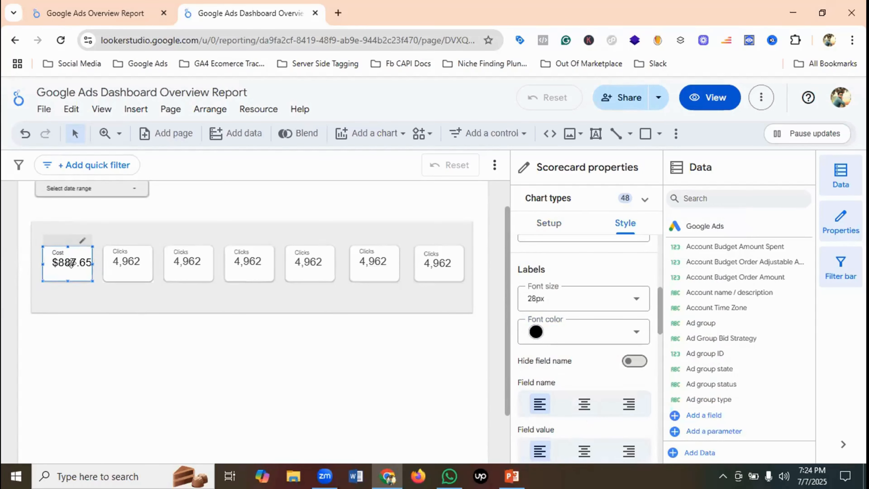
left_click(80, 284)
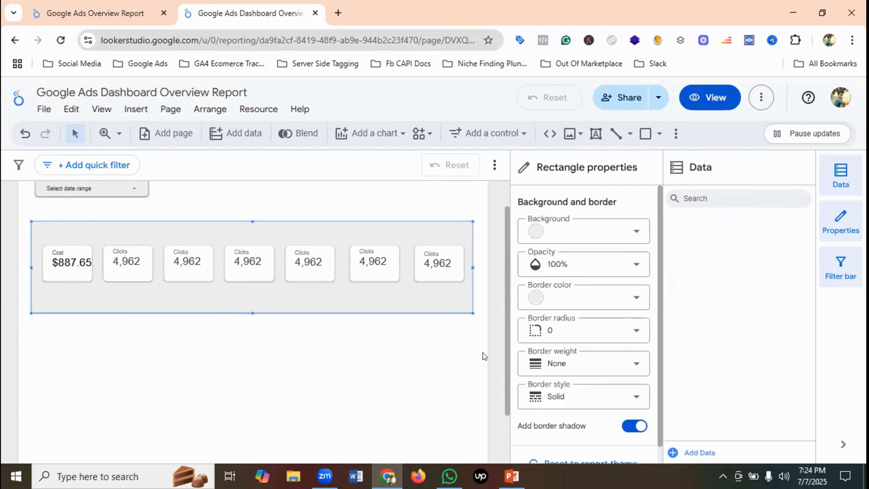
scroll(601, 337, "down", 1)
- Examine the reference report's Cost card and look through the new Cost scorecard's style and setup options for the date comparison settings
left_click(104, 7)
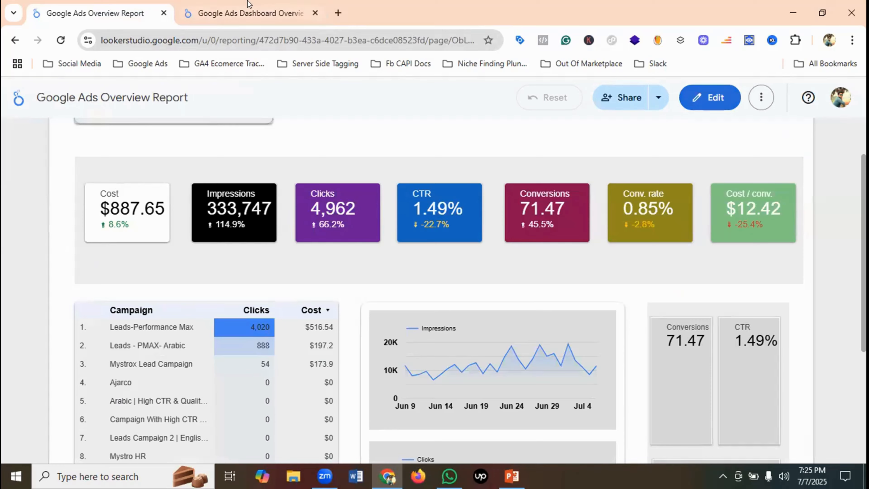
left_click(239, 7)
left_click(78, 278)
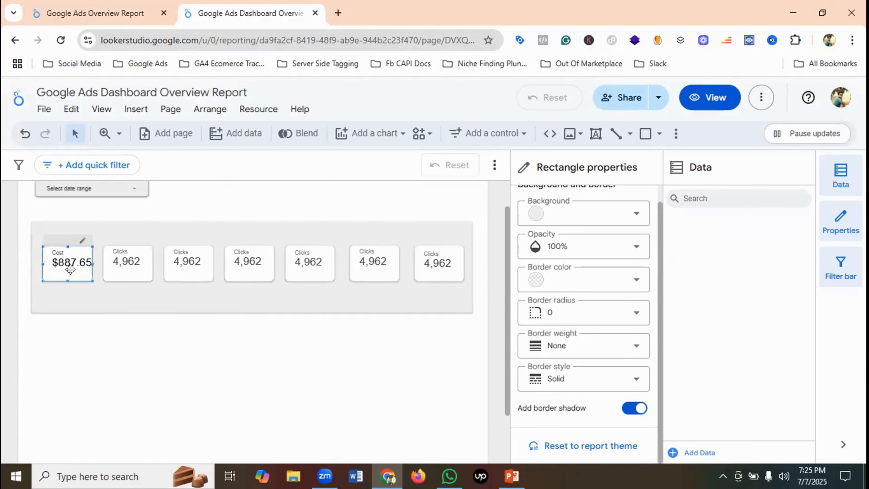
scroll(605, 300, "down", 9)
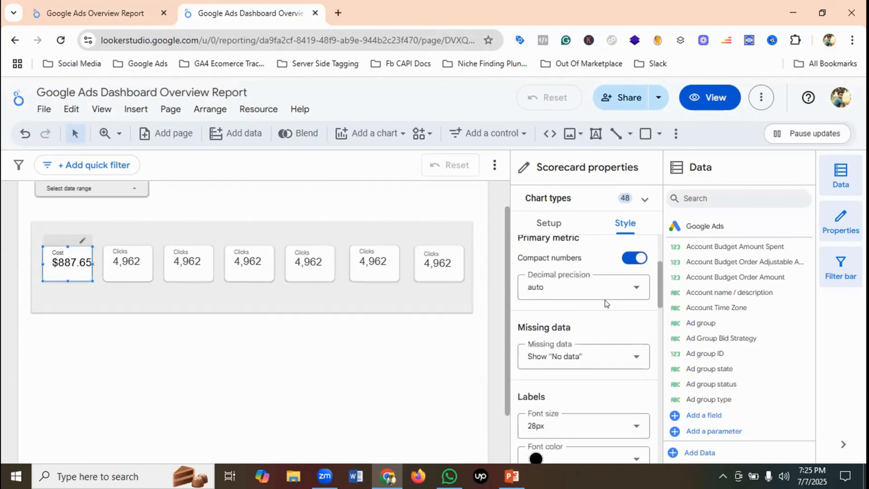
scroll(605, 300, "up", 2)
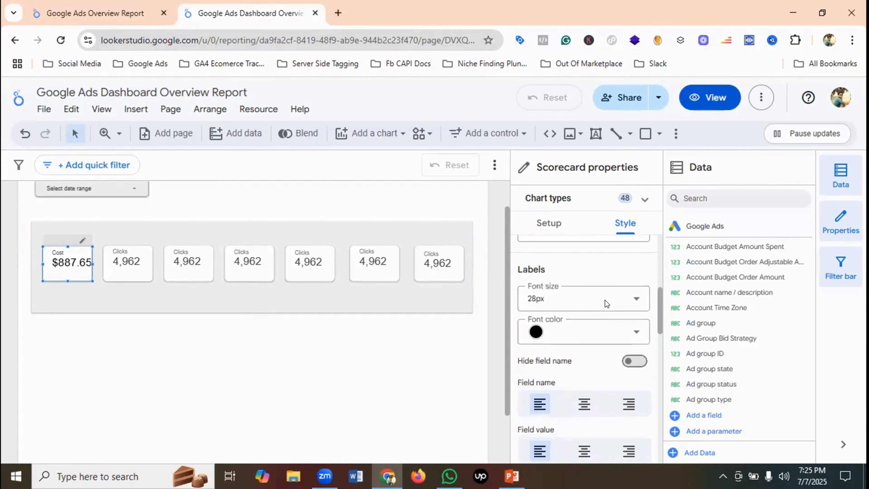
left_click(554, 225)
scroll(599, 315, "down", 1)
scroll(599, 315, "down", 6)
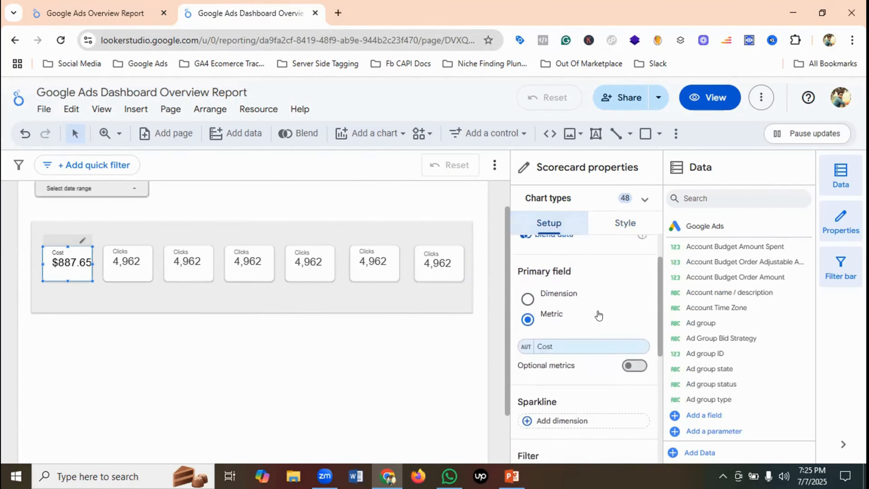
scroll(598, 315, "down", 1)
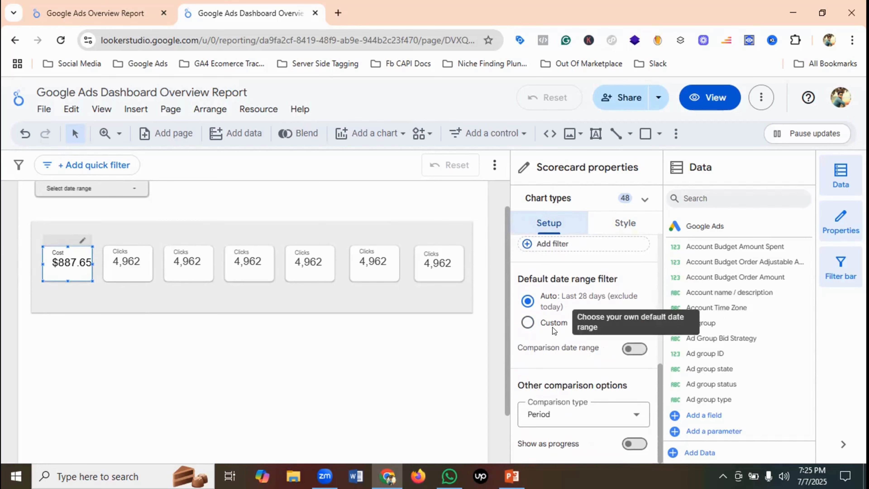
- Switch the Cost scorecard's default date range filter to Custom and review the preset ranges, keeping Last 28 days
left_click(527, 323)
left_click(588, 356)
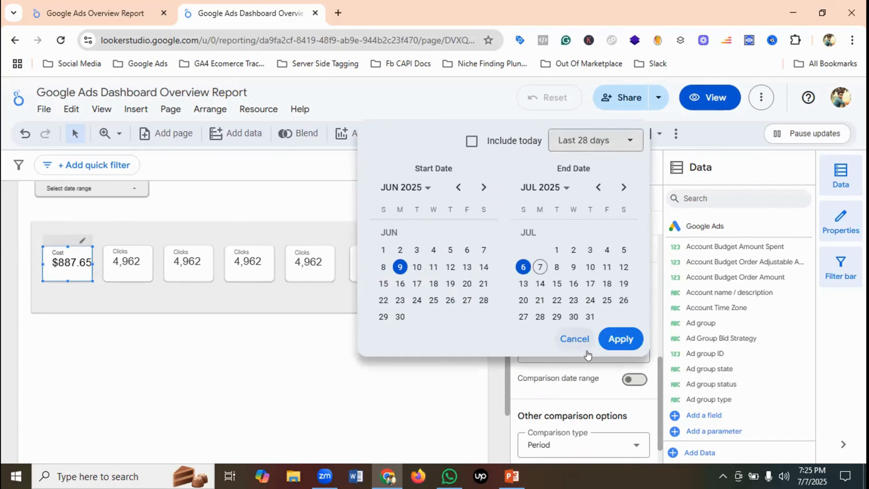
left_click(597, 139)
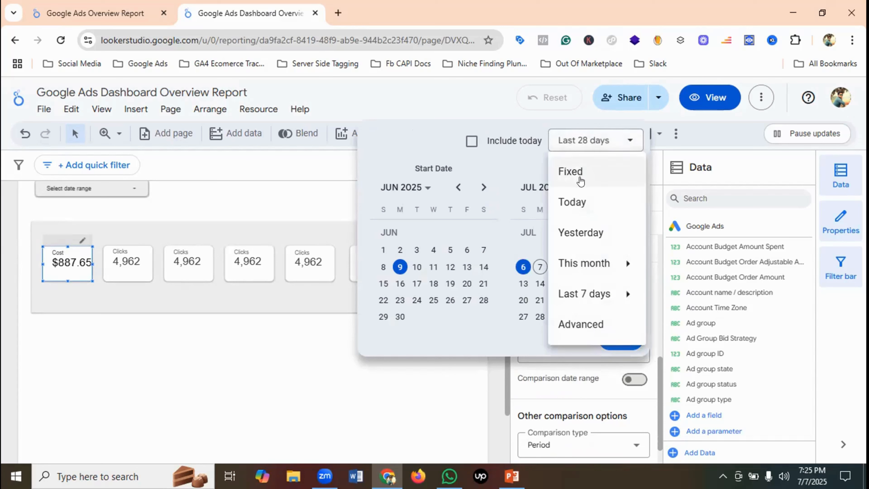
mouse_move(621, 261)
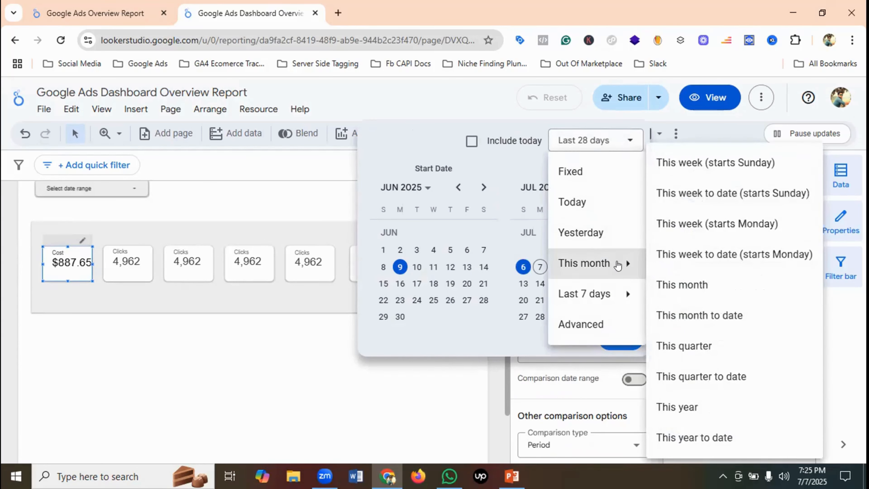
mouse_move(599, 301)
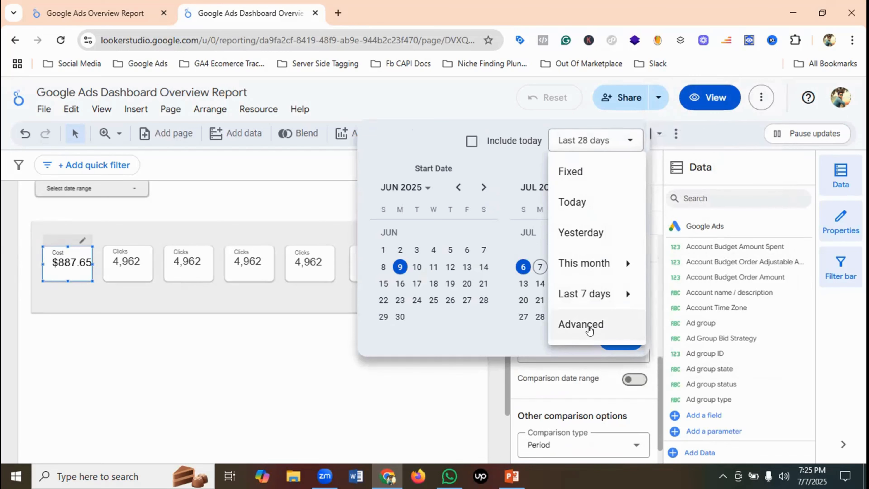
left_click(327, 360)
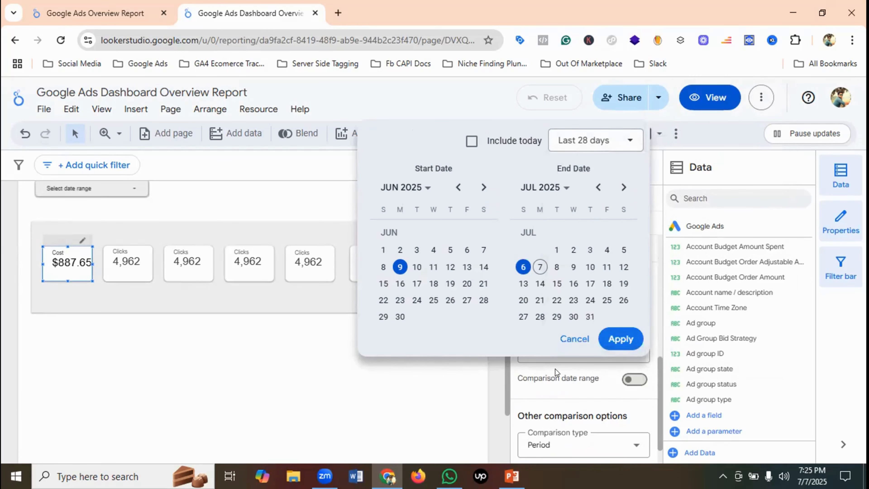
left_click(574, 339)
- Turn on the comparison date range for the Cost scorecard and set it to Previous period
scroll(624, 348, "down", 1)
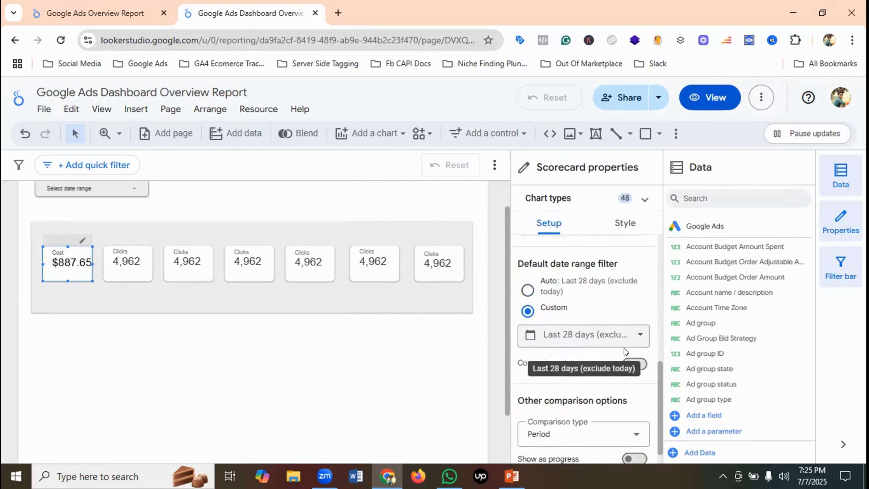
left_click(625, 347)
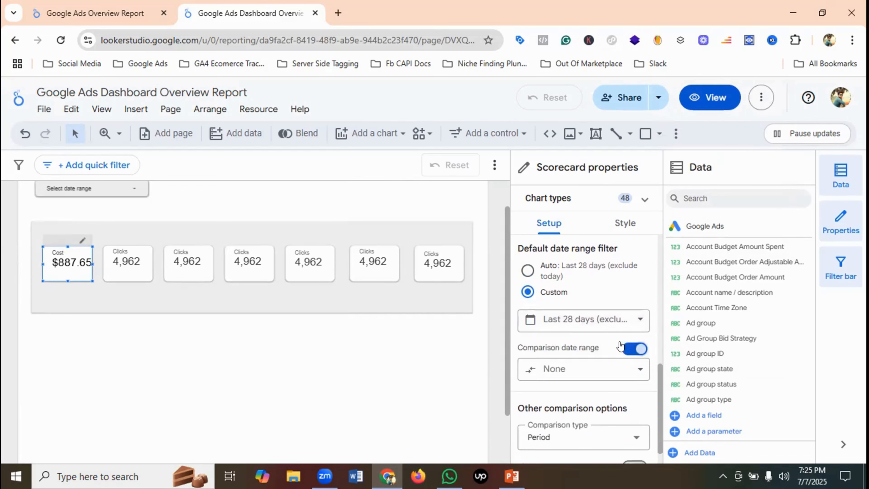
left_click(570, 369)
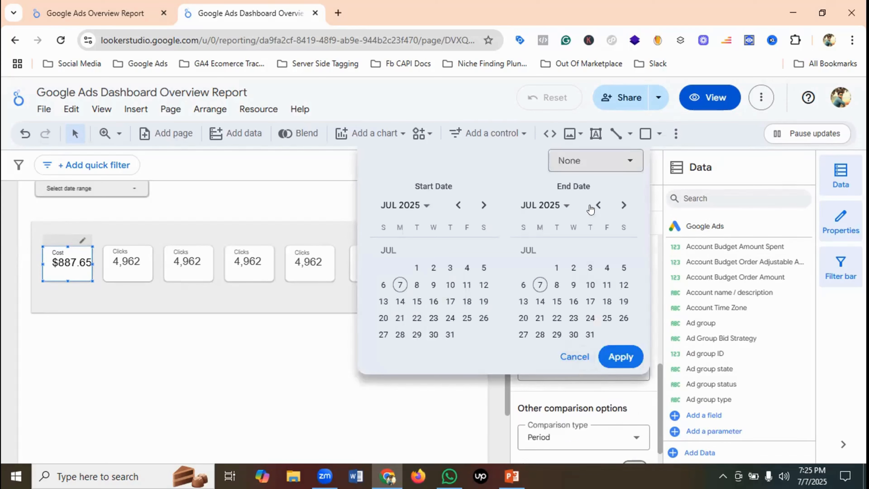
left_click(588, 159)
left_click(585, 222)
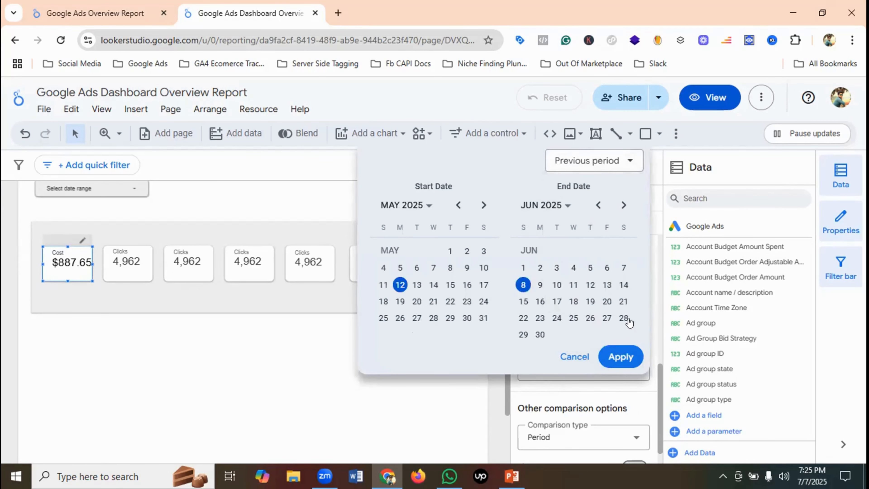
left_click(620, 357)
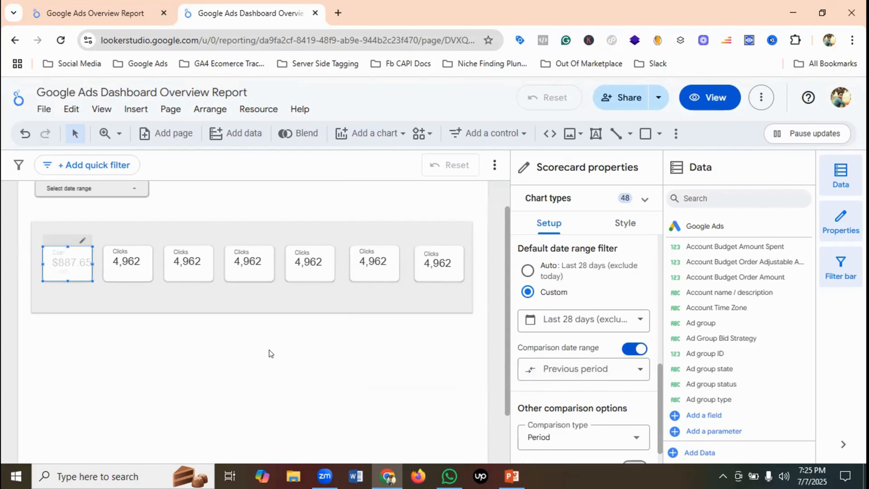
- Review the Cost scorecard's comparison change colors and compare the card in view mode with the reference report's Cost card
left_click(622, 227)
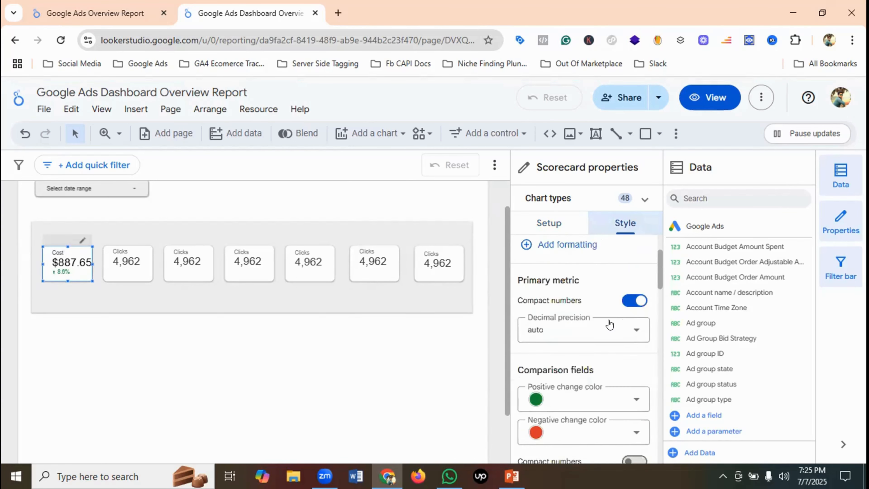
scroll(609, 325, "down", 2)
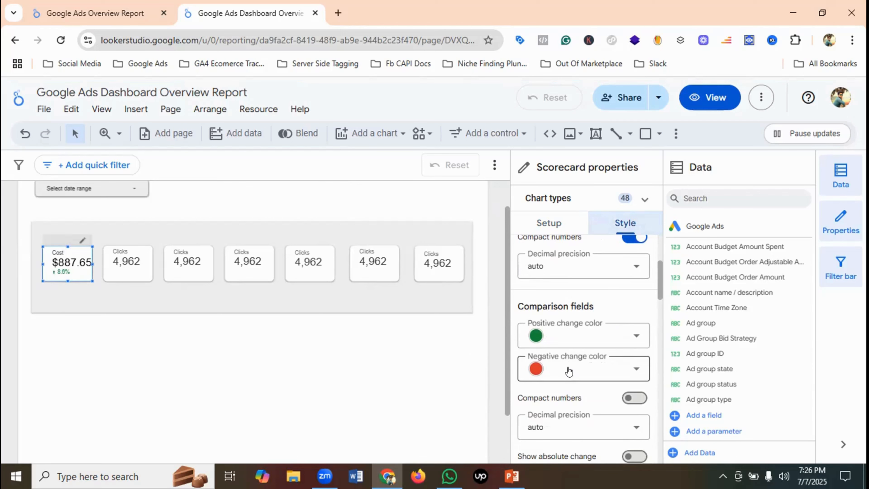
left_click(585, 337)
left_click(439, 363)
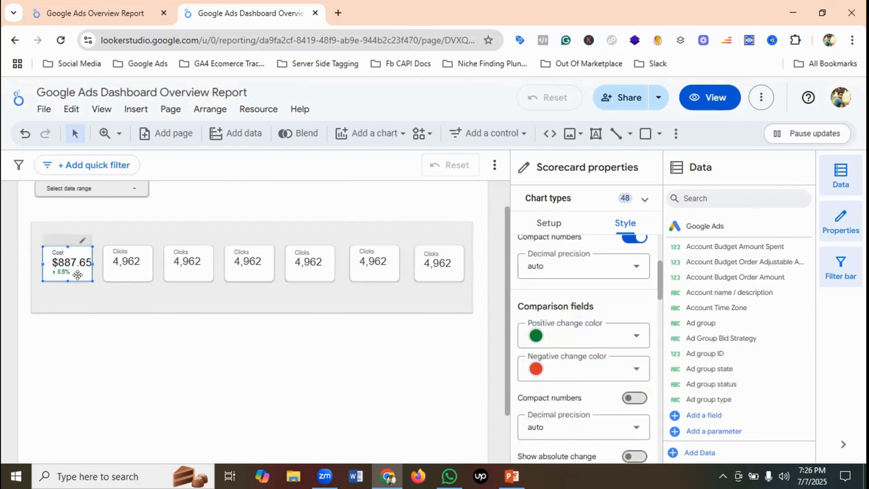
left_click(138, 12)
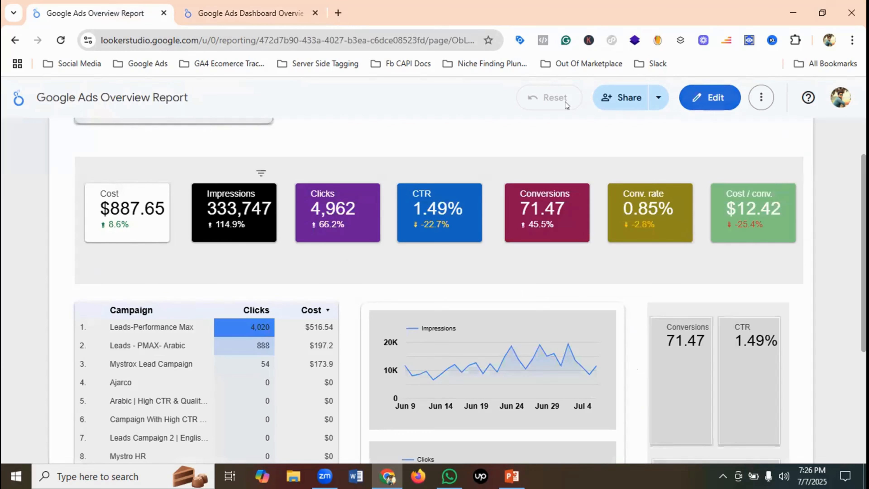
left_click(227, 6)
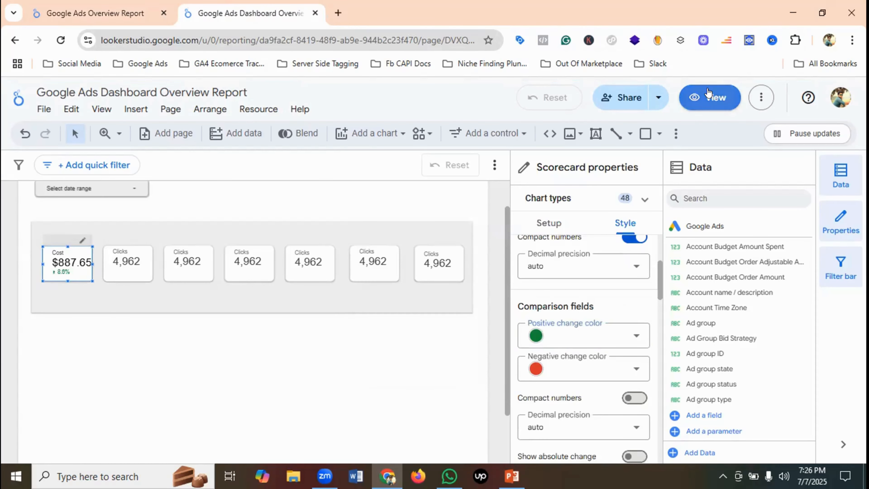
left_click(707, 96)
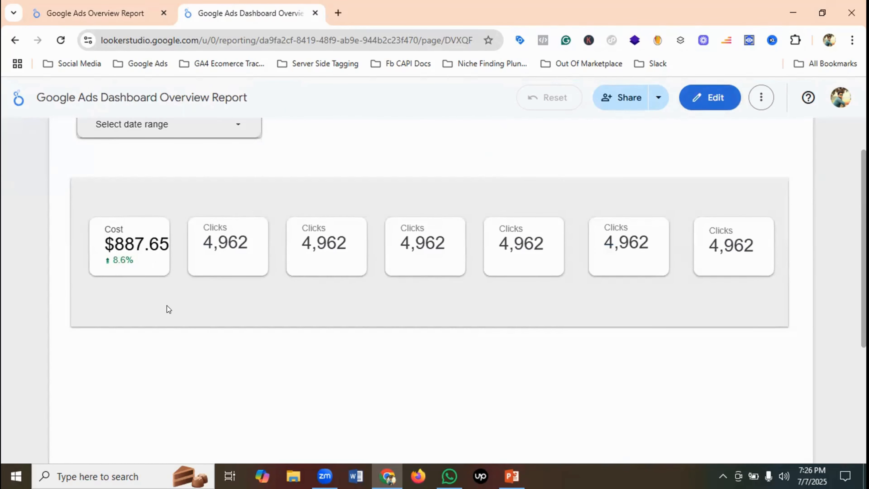
left_click(96, 4)
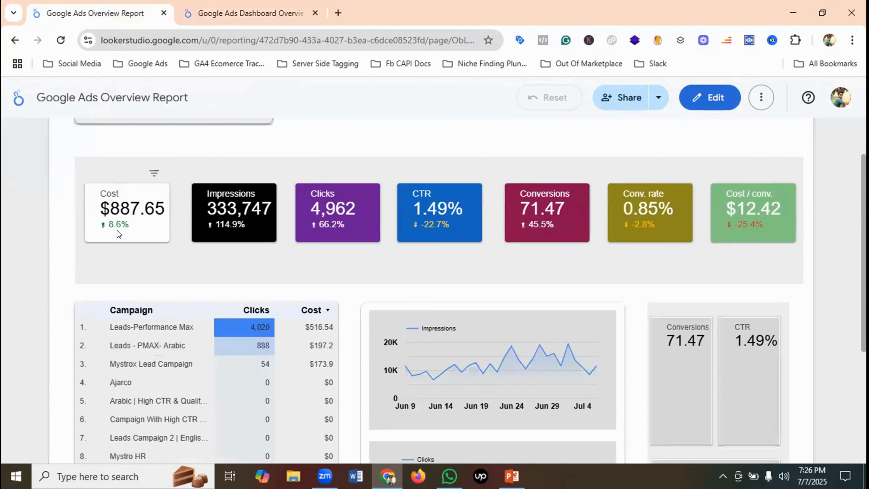
left_click(223, 13)
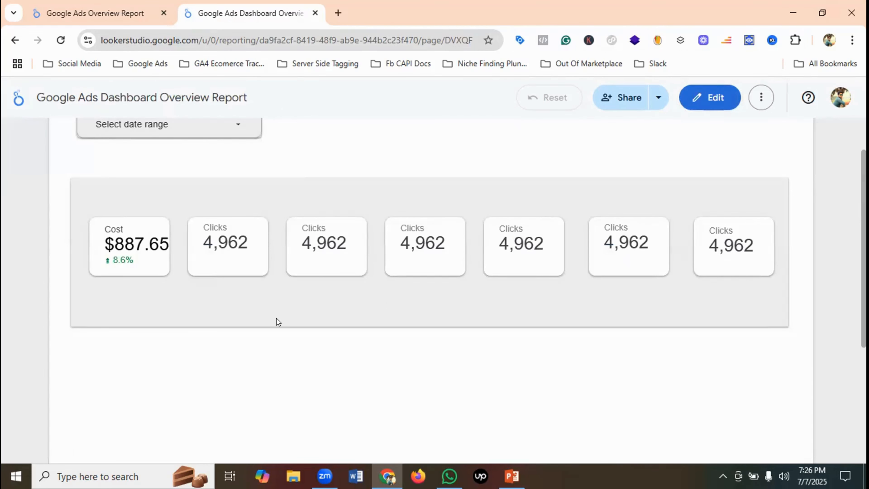
left_click(704, 98)
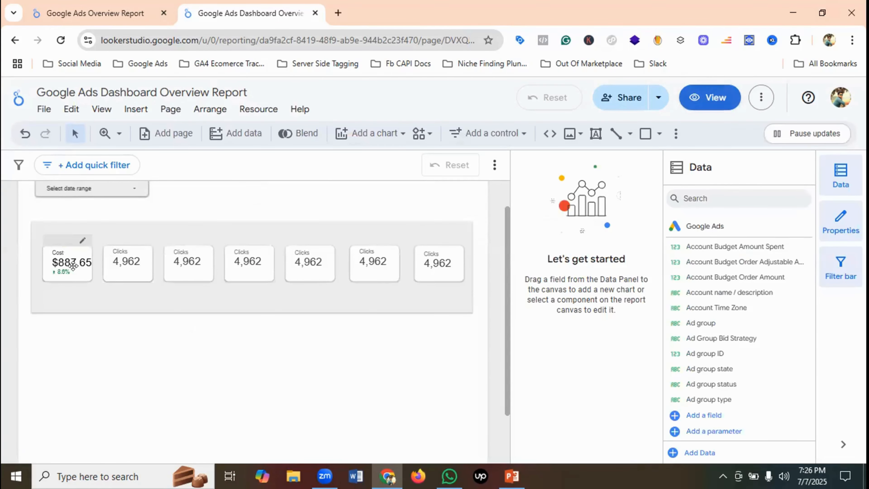
left_click(61, 262)
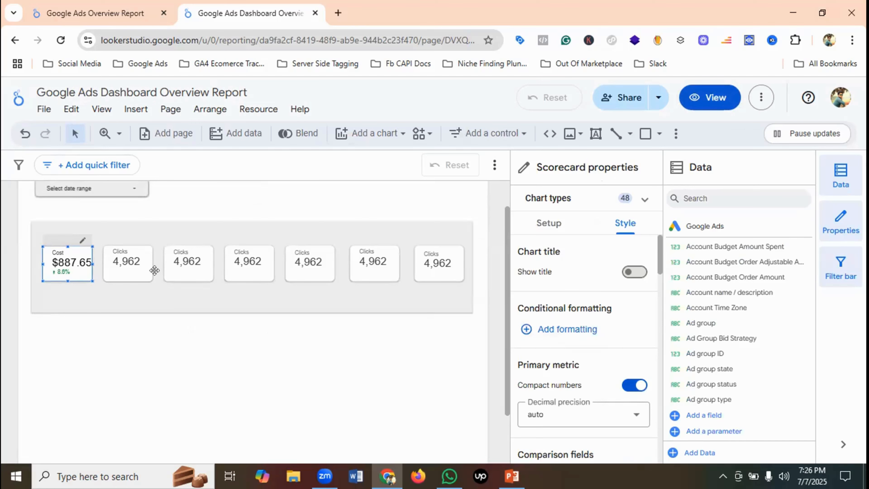
- Change the metric of the second scorecard, next to Cost, to Impressions as in the reference report
left_click(130, 263)
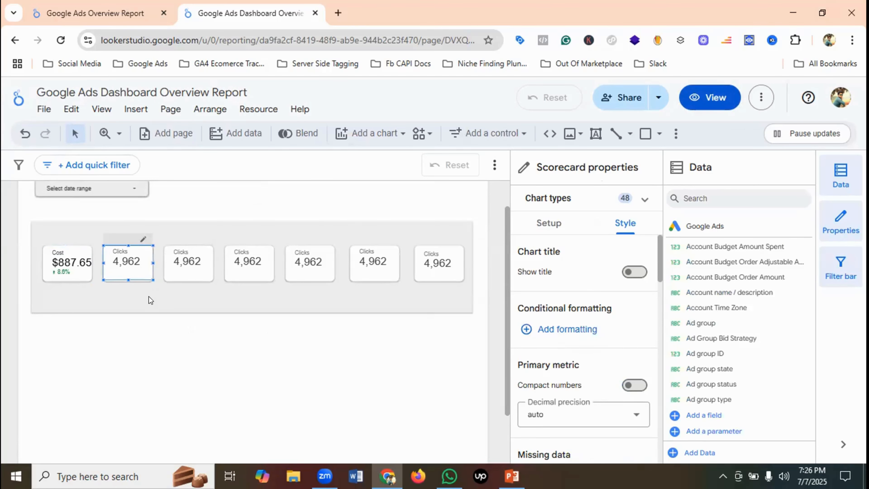
left_click(65, 4)
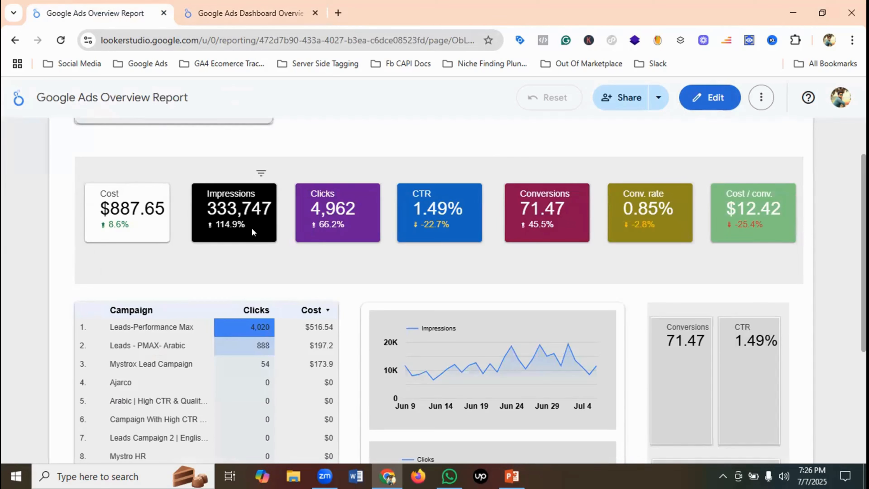
left_click(208, 10)
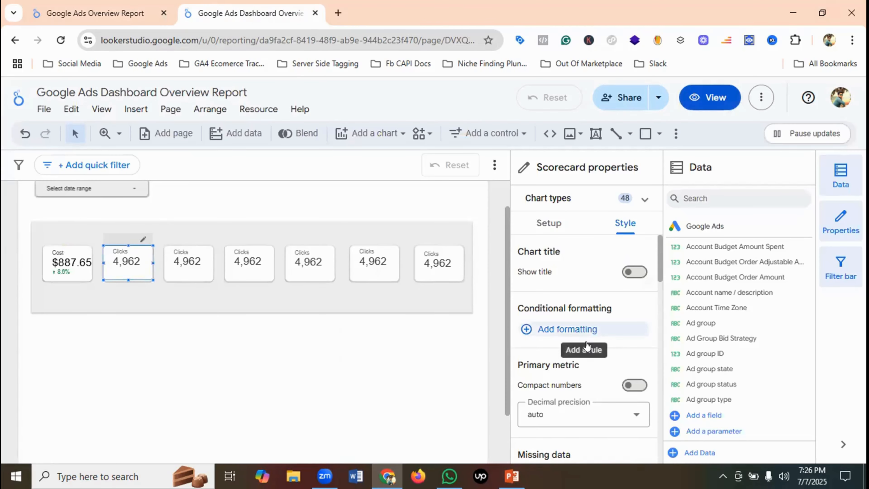
scroll(582, 349, "down", 2)
left_click(554, 222)
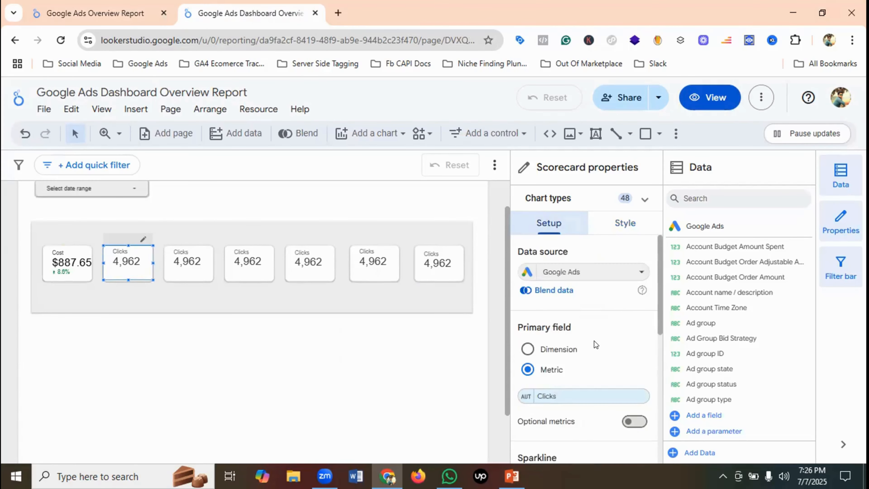
scroll(595, 344, "down", 2)
left_click(560, 332)
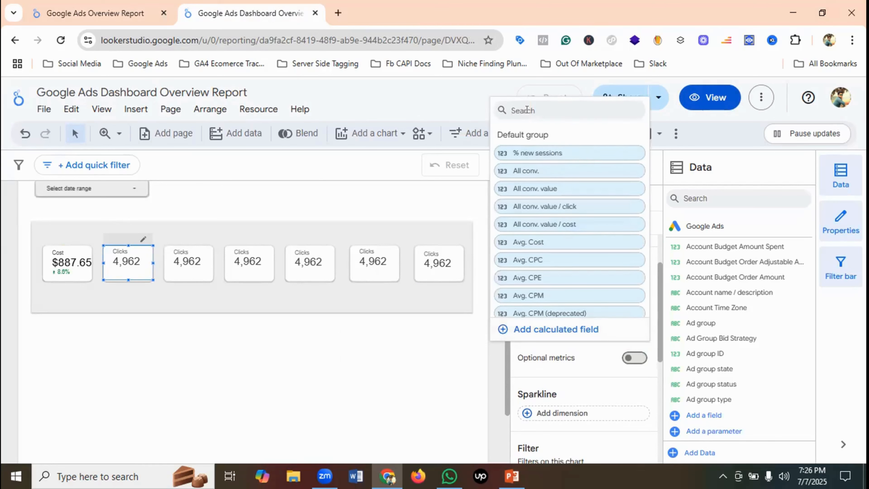
type("impress")
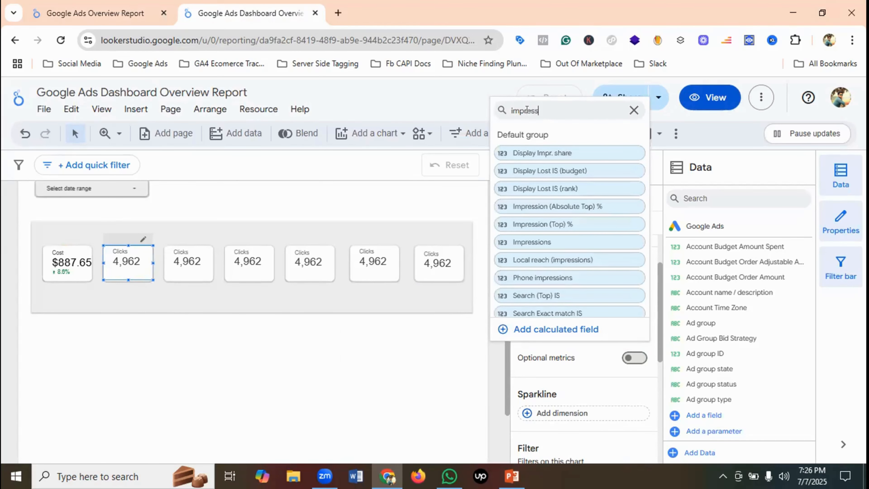
left_click(546, 241)
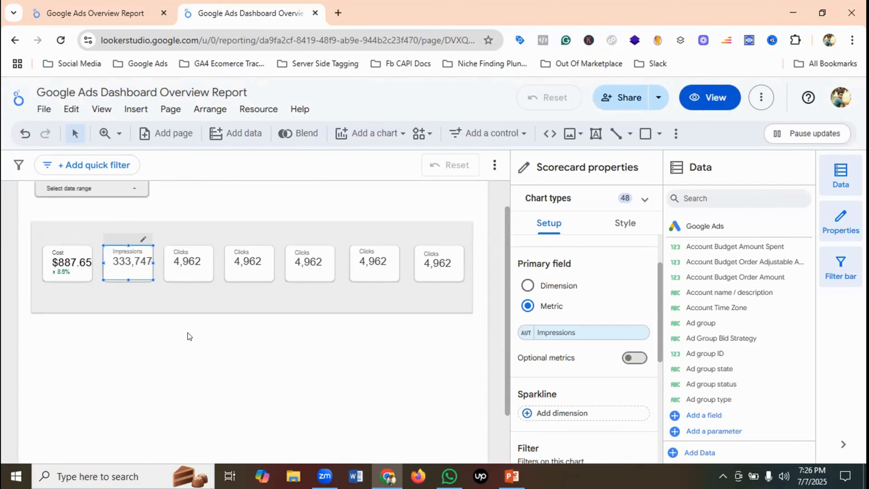
- Set the background of the Impressions scorecard to black, matching the reference report
left_click(174, 303)
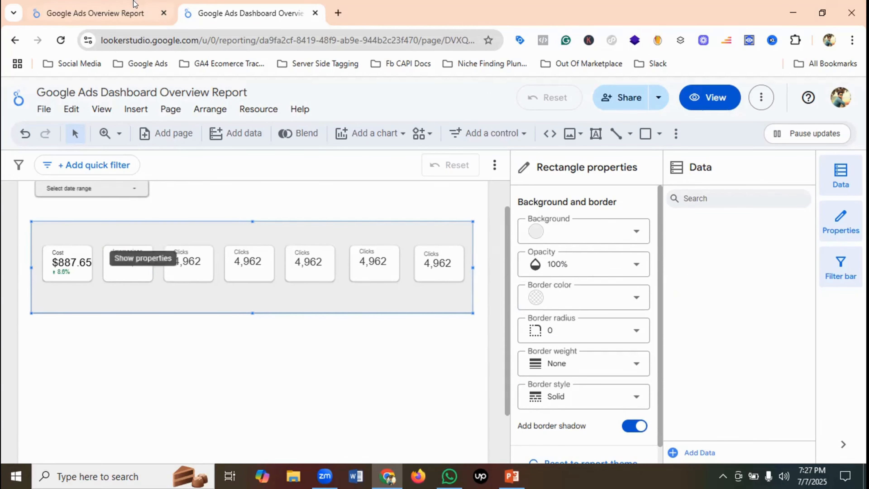
left_click(133, 9)
left_click(240, 9)
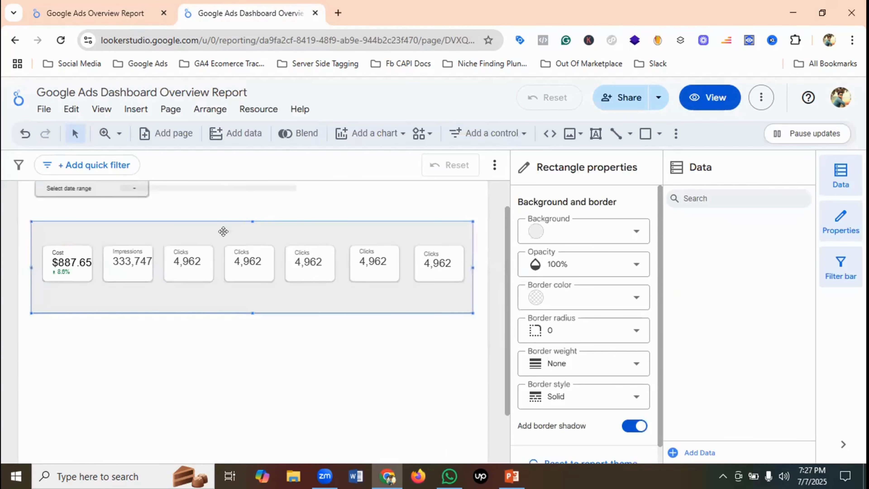
left_click(129, 262)
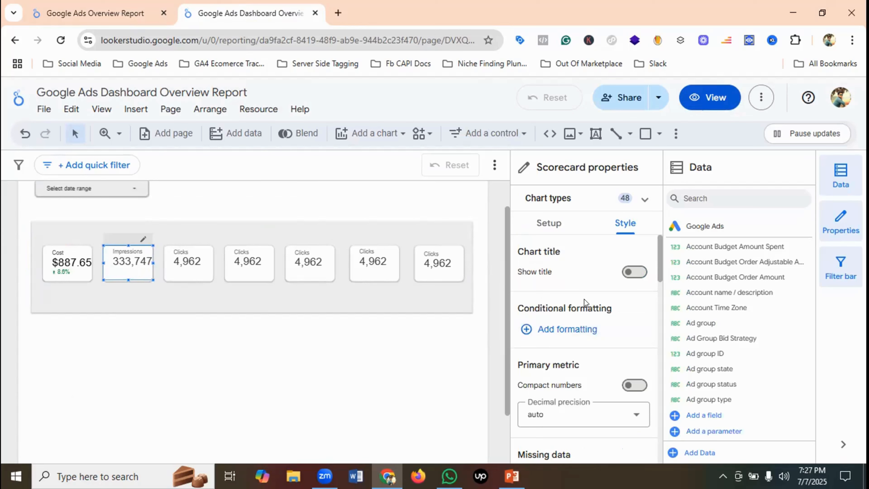
scroll(594, 295, "down", 10)
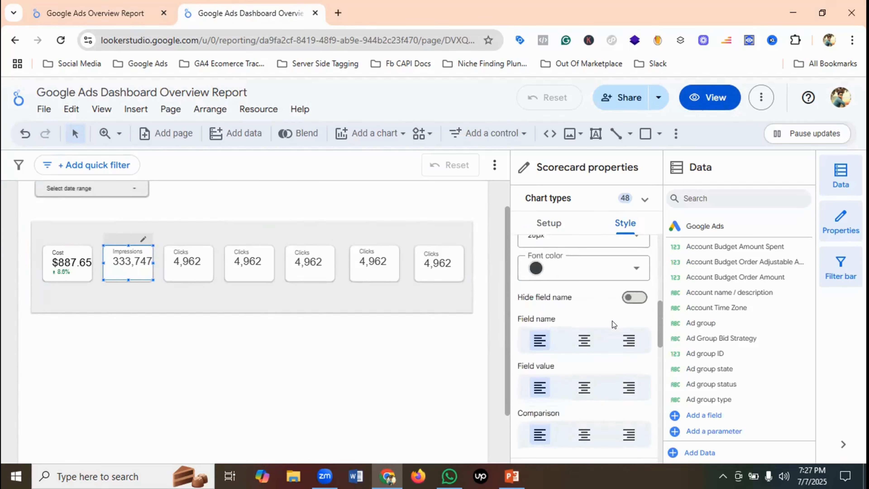
scroll(612, 323, "down", 10)
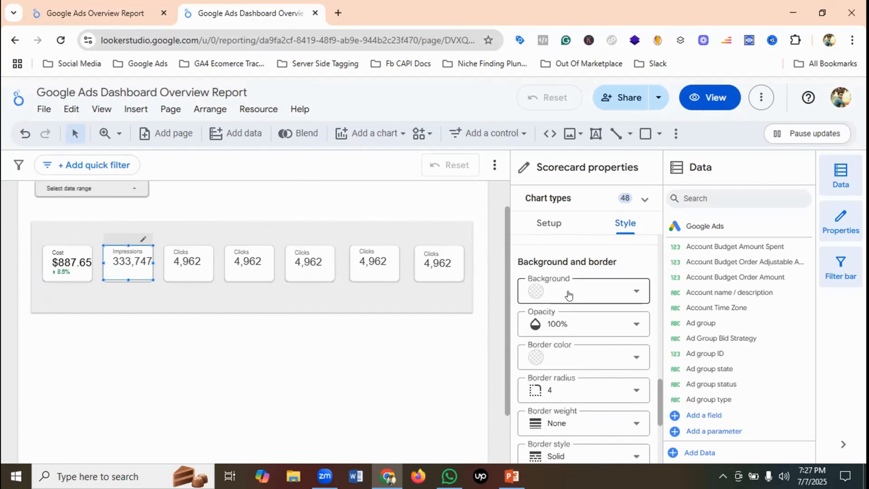
left_click(568, 295)
left_click(564, 241)
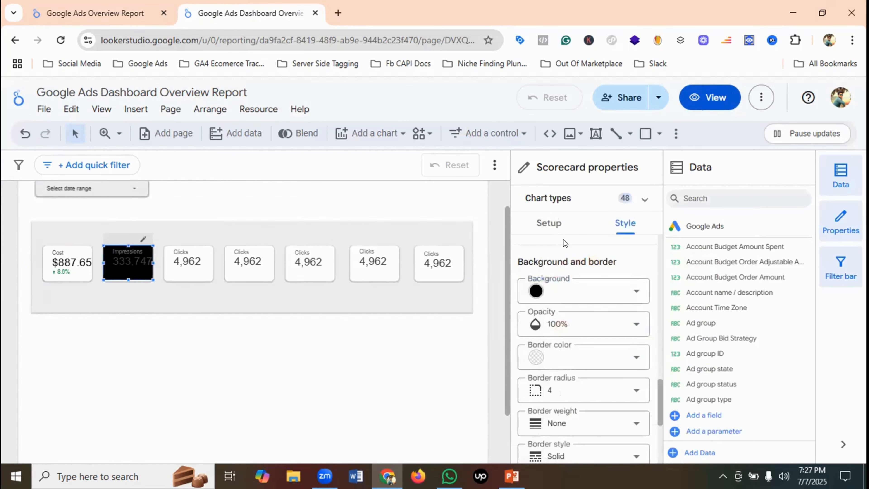
- Set the label font color of the Impressions scorecard to white
scroll(577, 301, "up", 8)
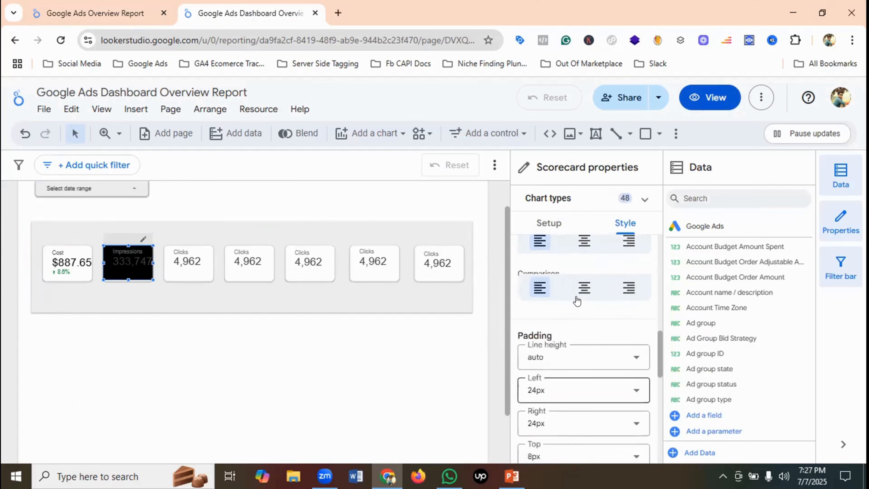
scroll(577, 301, "up", 6)
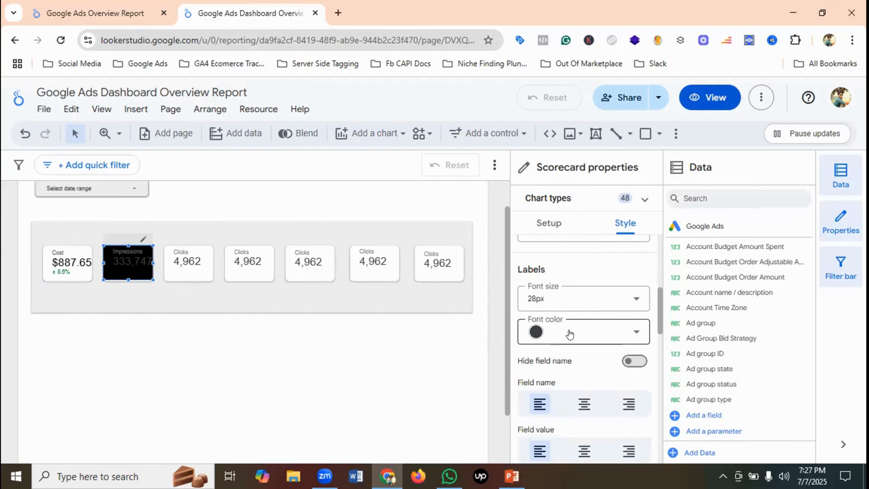
left_click(569, 333)
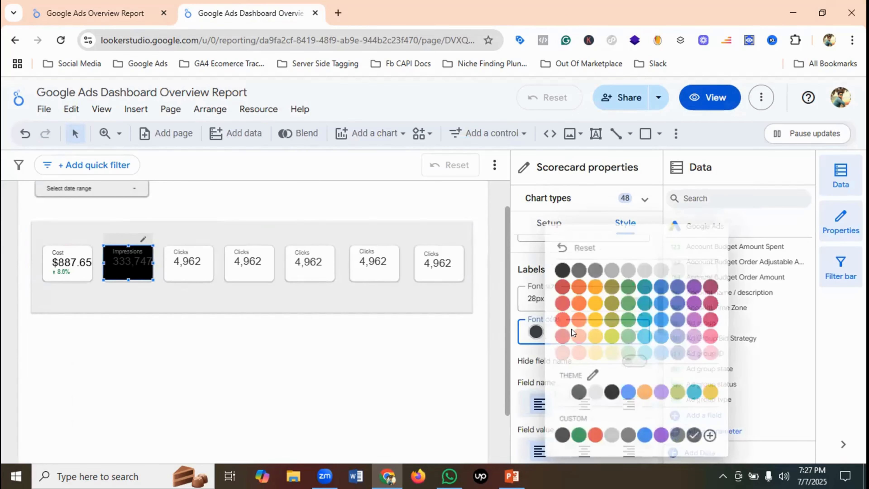
left_click(709, 272)
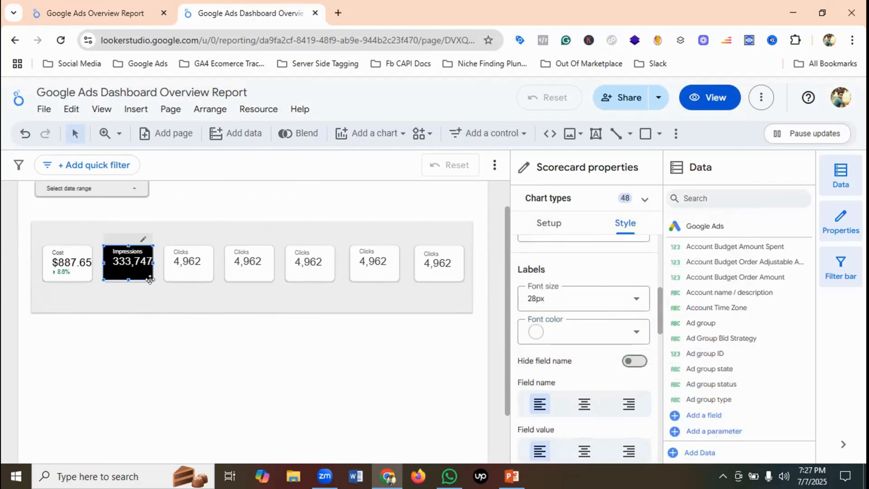
left_click_drag(150, 274, 149, 279)
left_click(143, 298)
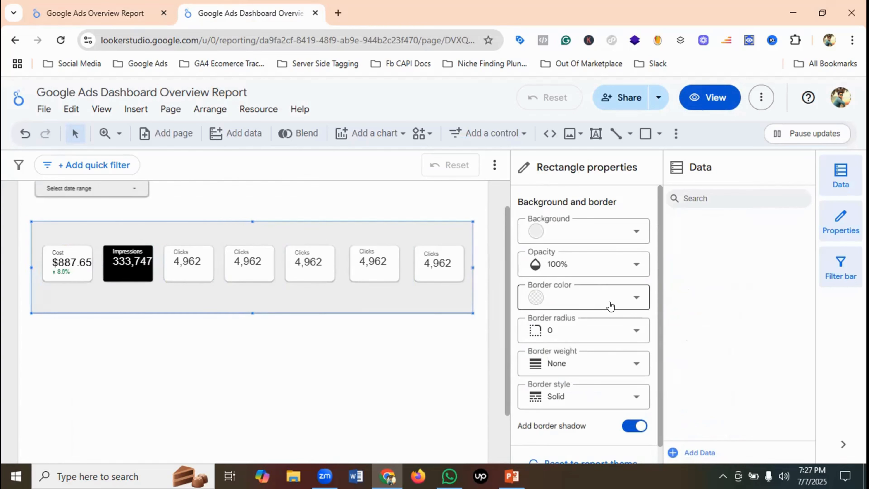
scroll(611, 305, "down", 1)
scroll(586, 298, "up", 1)
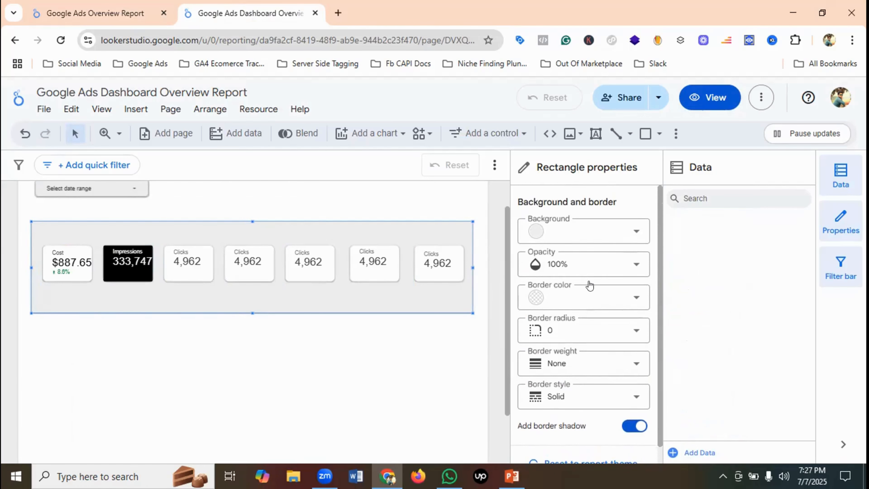
scroll(588, 284, "down", 1)
scroll(586, 291, "up", 1)
left_click(271, 377)
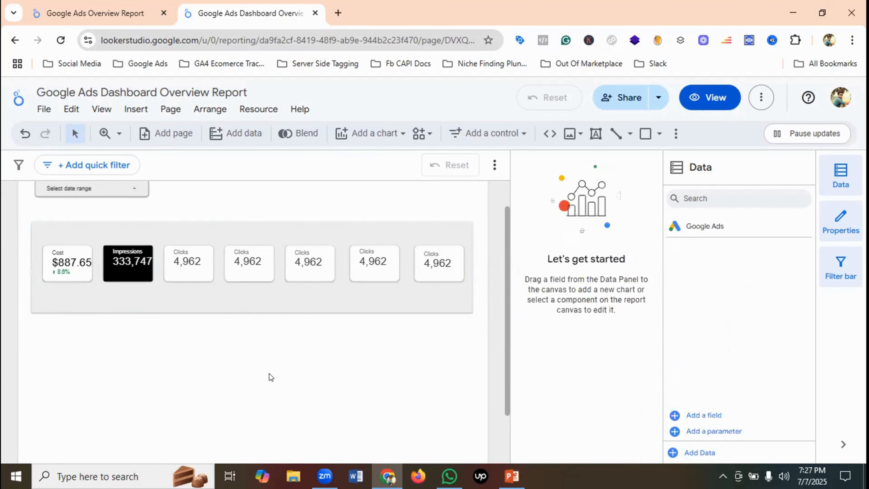
- Enable the comparison date range on the Impressions scorecard and set it to Previous period
left_click(128, 265)
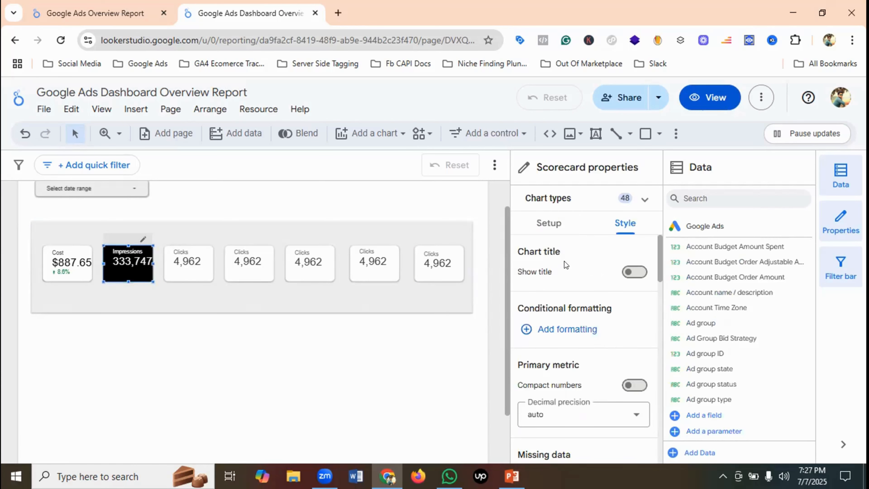
scroll(589, 274, "down", 5)
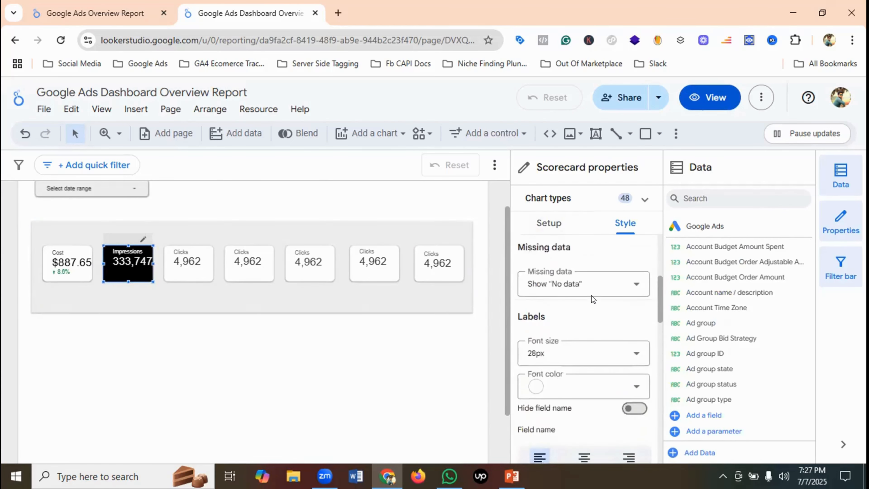
scroll(591, 295, "up", 5)
left_click(549, 223)
scroll(574, 299, "down", 5)
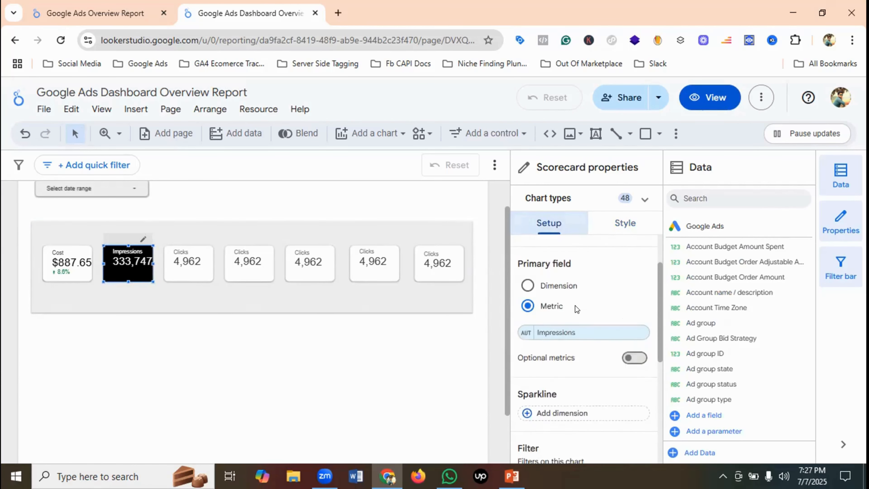
scroll(576, 310, "down", 1)
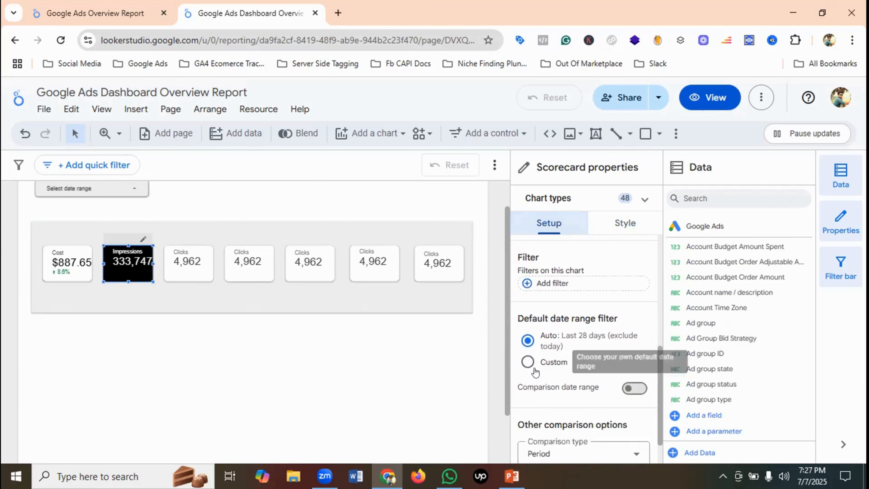
left_click(635, 388)
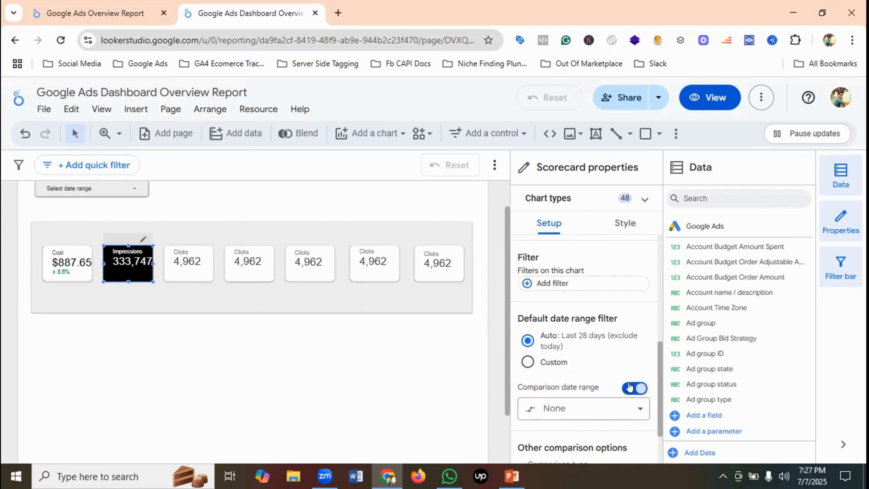
scroll(598, 371, "down", 2)
left_click(588, 342)
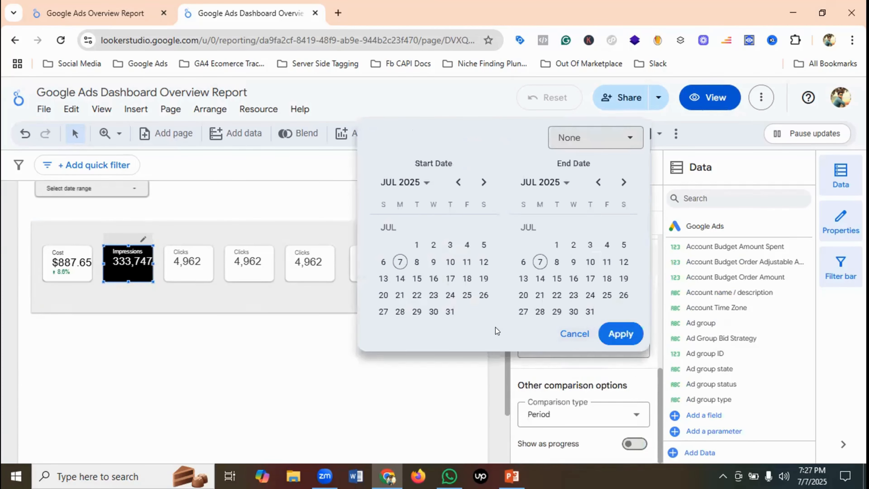
left_click(595, 140)
left_click(592, 198)
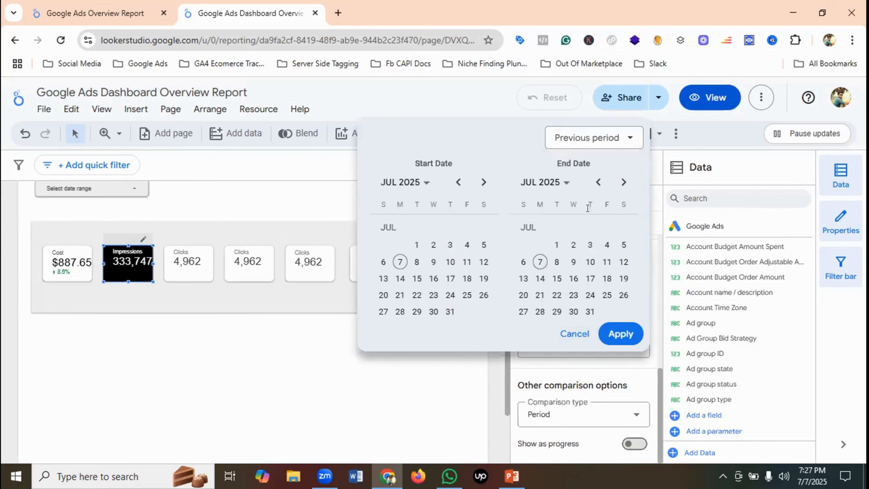
left_click(615, 344)
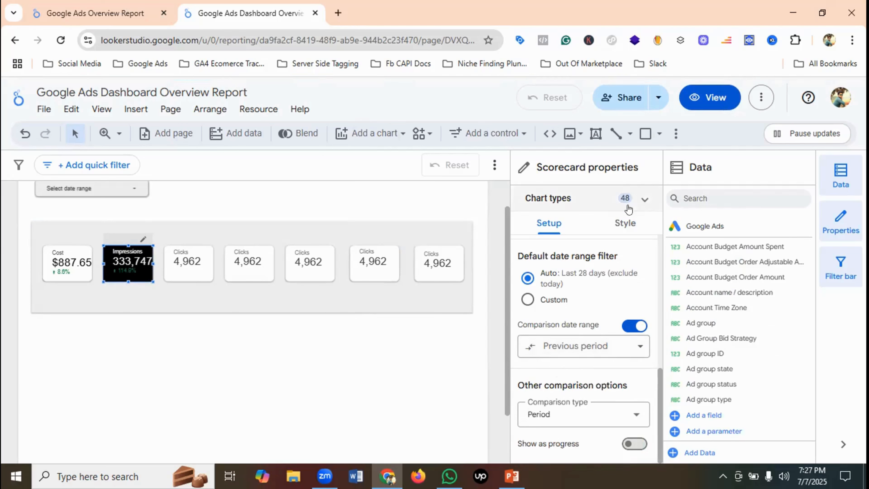
- Set the positive change color of the Impressions scorecard's comparison field to white
left_click(625, 223)
scroll(579, 350, "down", 1)
scroll(578, 350, "down", 1)
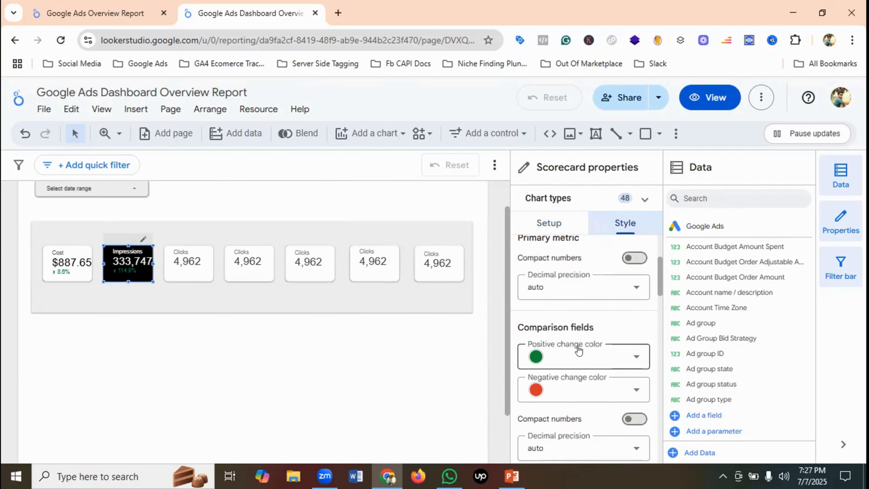
left_click(587, 358)
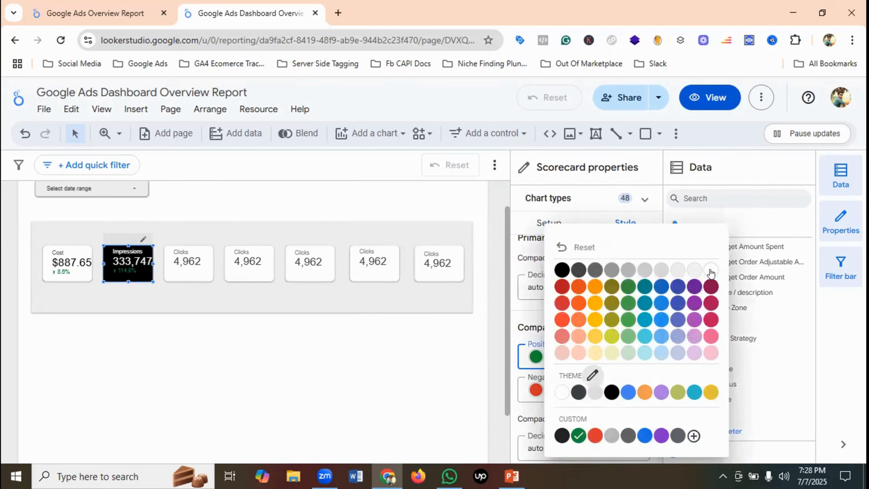
left_click(709, 264)
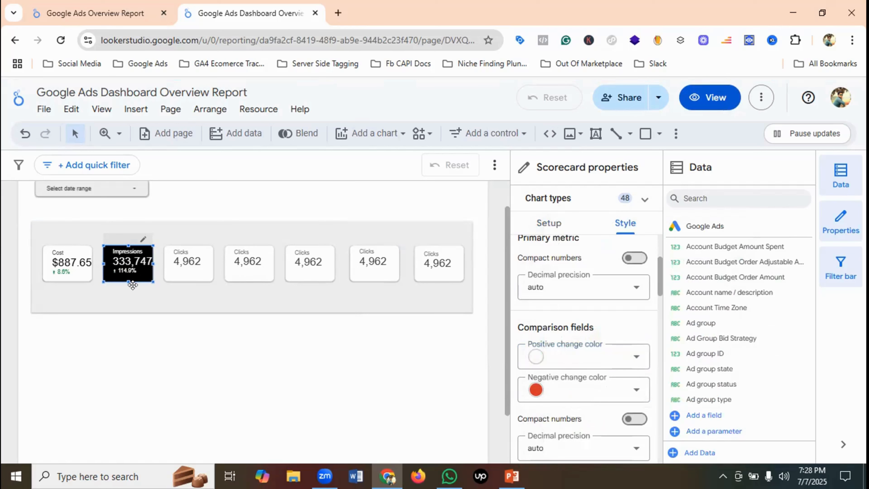
left_click(149, 296)
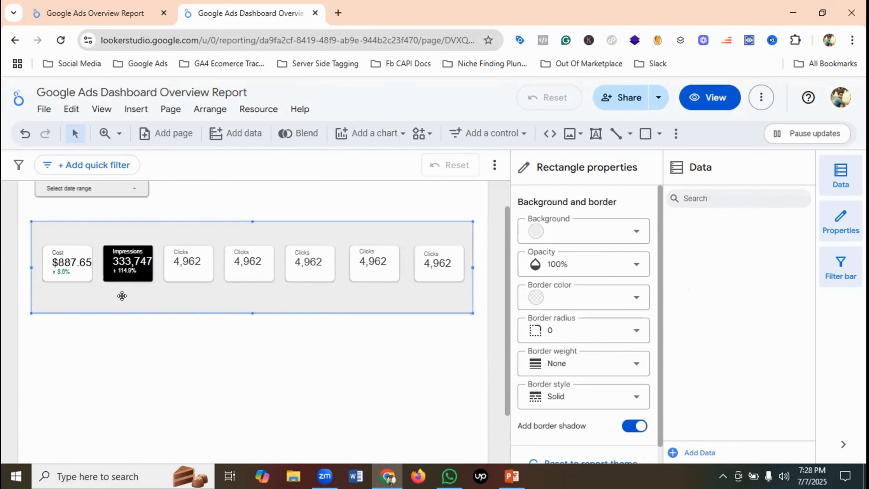
- Turn on compact numbers for the primary metric of the Impressions scorecard
left_click(140, 279)
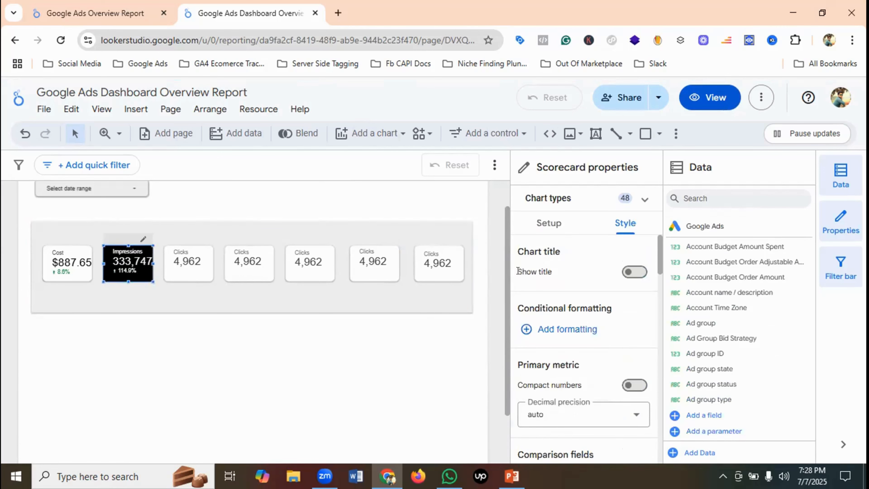
scroll(593, 278, "down", 2)
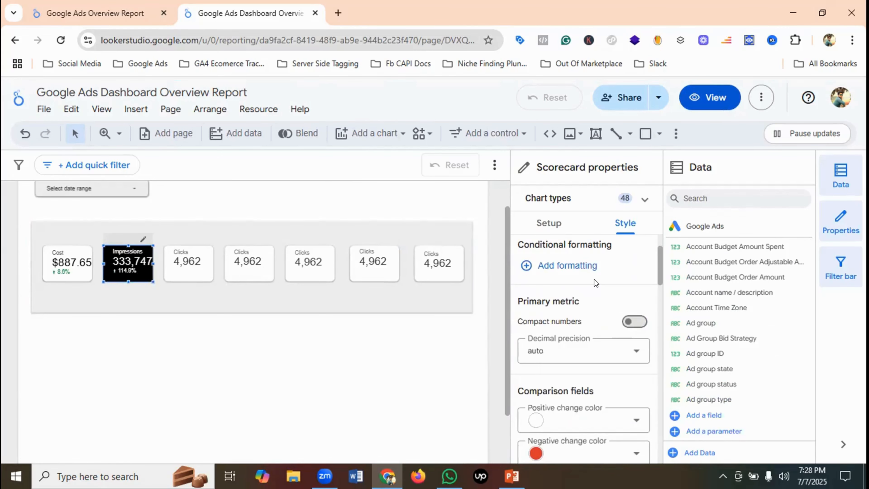
left_click(631, 322)
- Try the Cost scorecard without compact numbers, and restore the setting
left_click(68, 263)
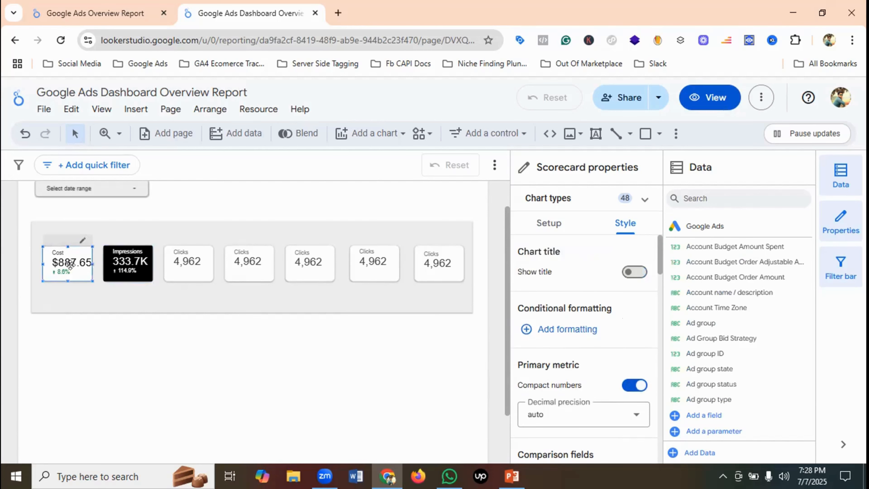
scroll(645, 330, "down", 2)
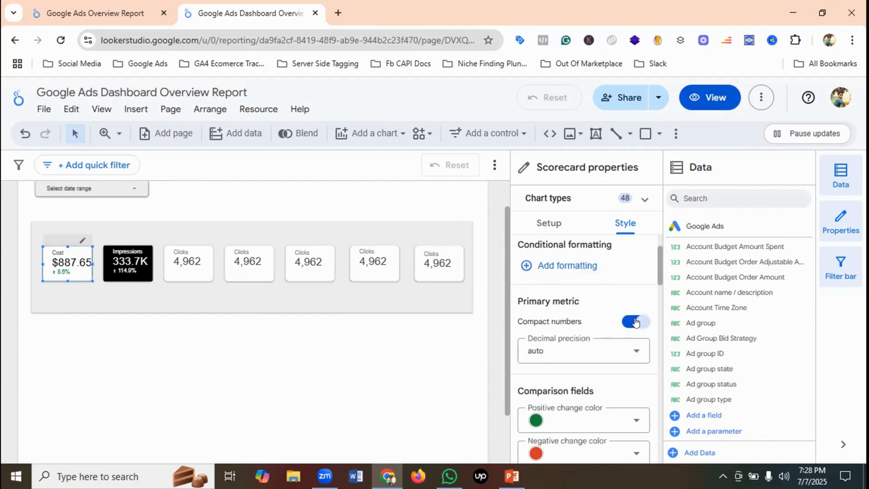
left_click(634, 322)
left_click(631, 321)
left_click(159, 284)
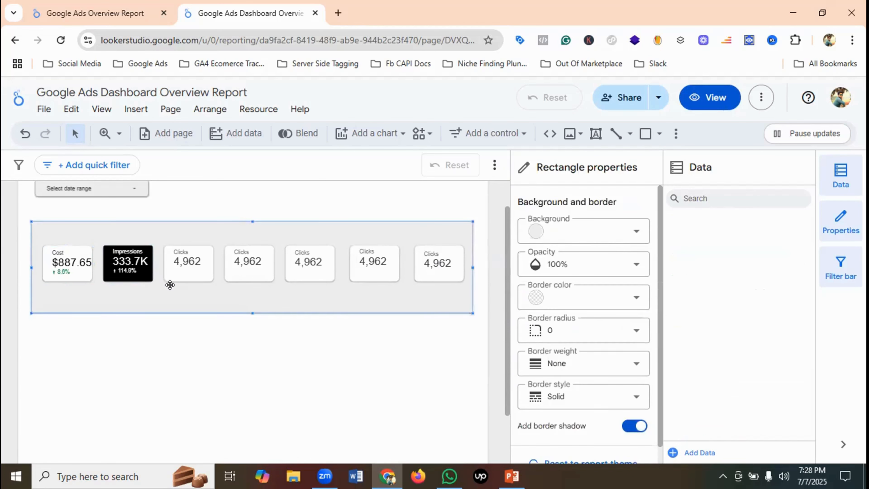
- Set the label font color of the third scorecard, Clicks, to white, matching the reference report's Clicks card
left_click(185, 271)
left_click(72, 8)
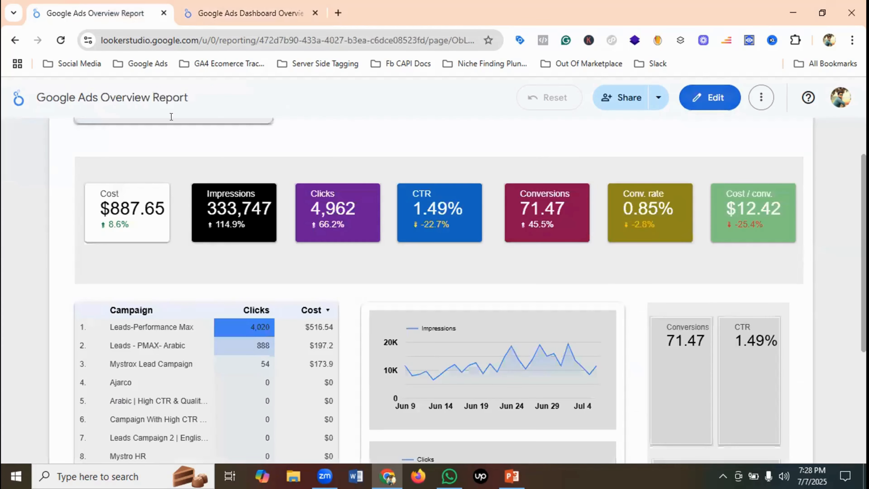
left_click(243, 13)
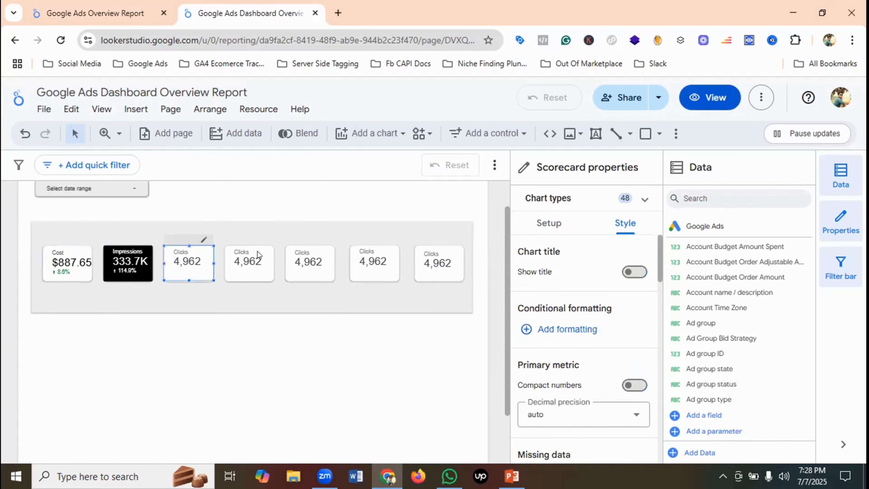
left_click(90, 13)
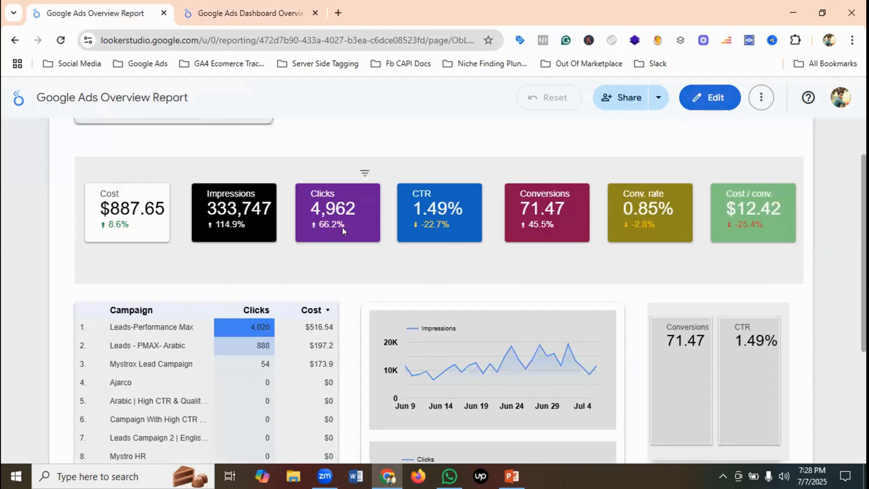
left_click(240, 9)
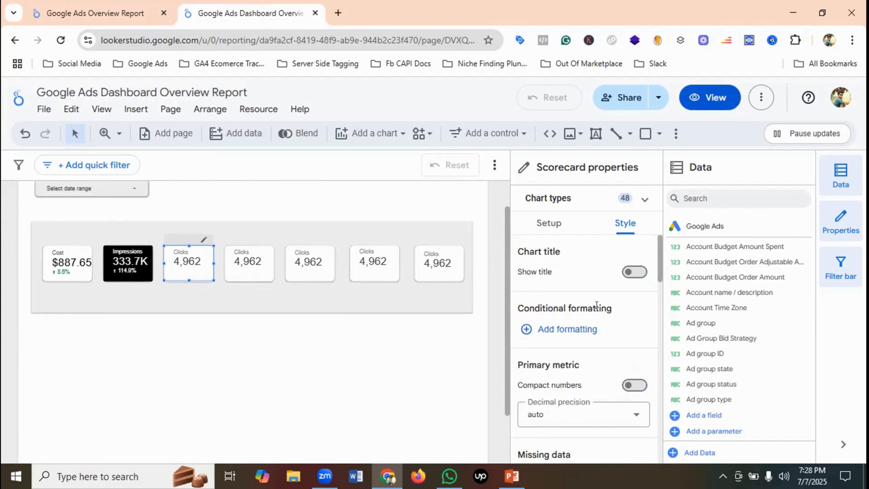
scroll(596, 308, "down", 10)
scroll(596, 312, "up", 3)
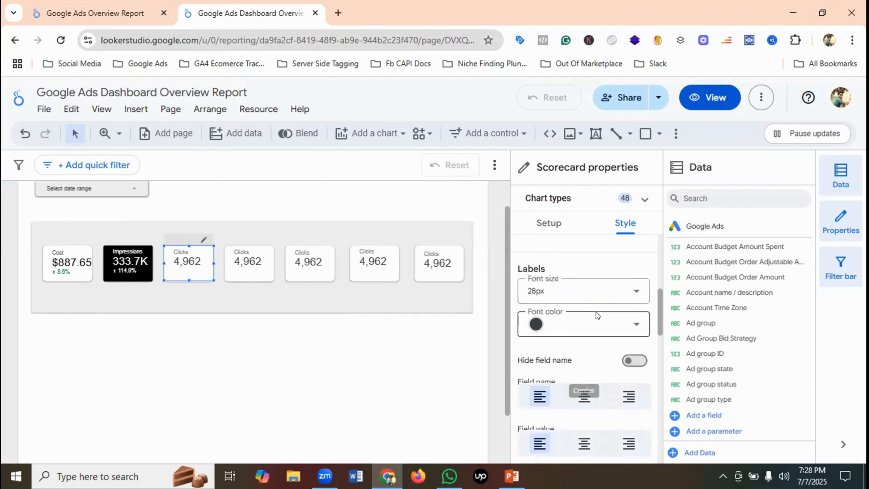
scroll(596, 312, "up", 1)
left_click(572, 330)
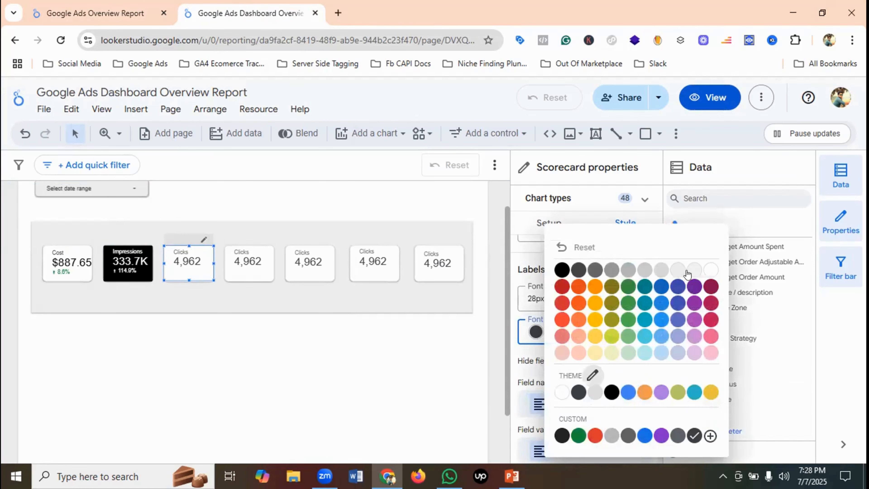
left_click(711, 269)
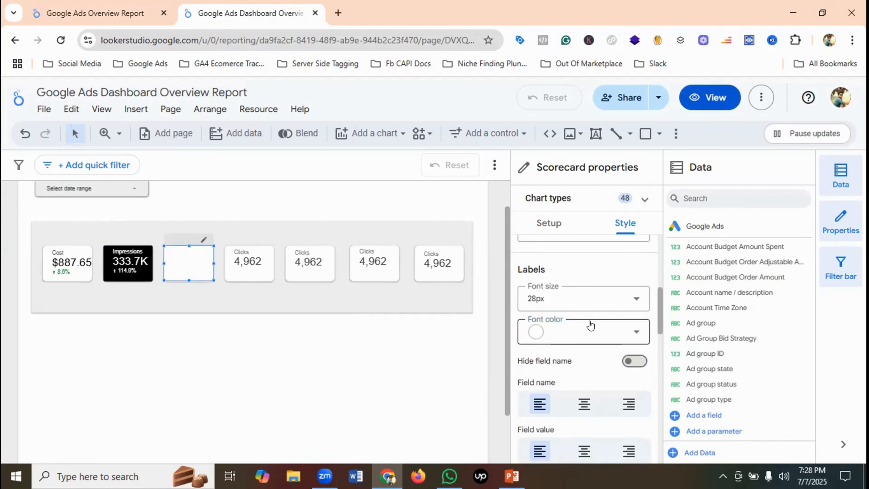
- Set the background of the third scorecard, Clicks, to dark purple and compare it with the reference report
scroll(592, 323, "down", 8)
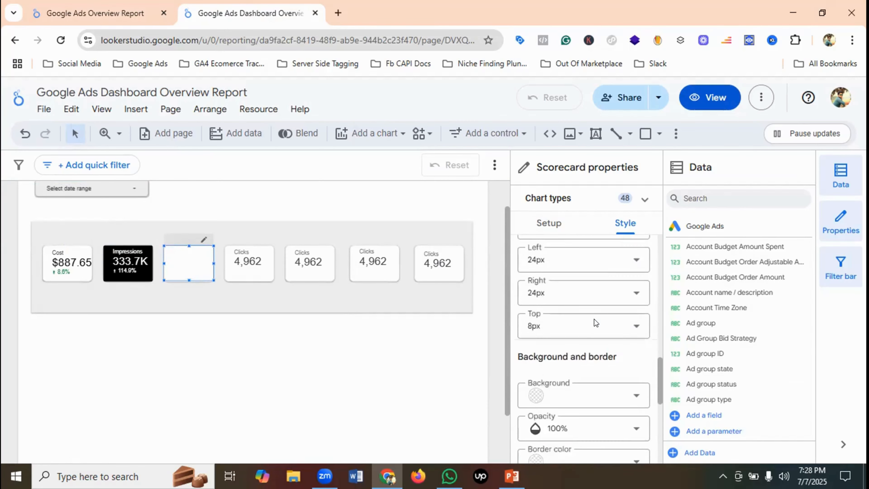
left_click(576, 294)
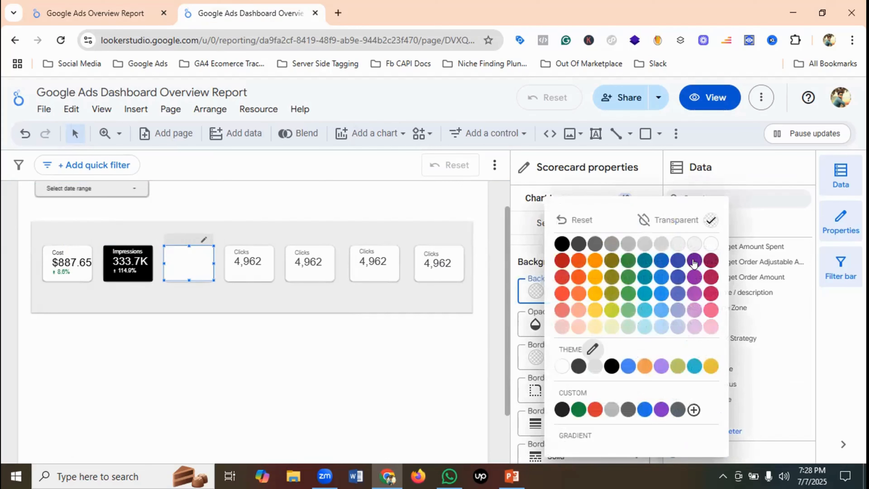
left_click(694, 262)
left_click(170, 18)
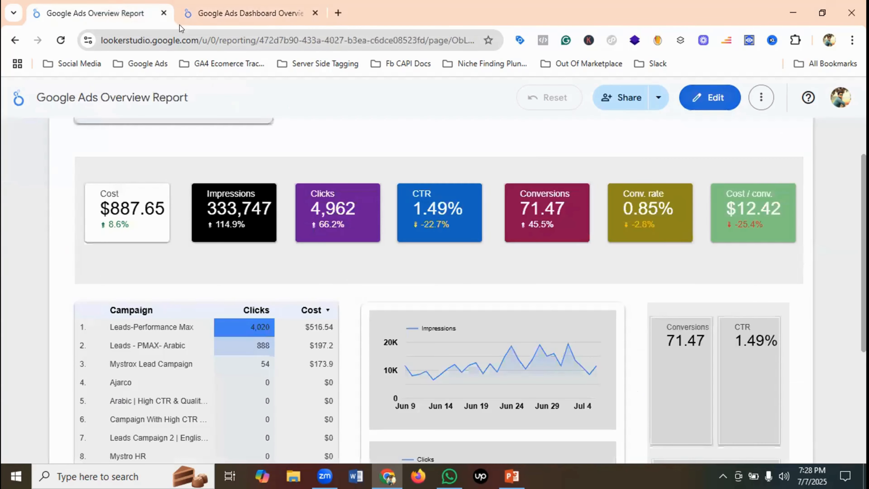
left_click(239, 14)
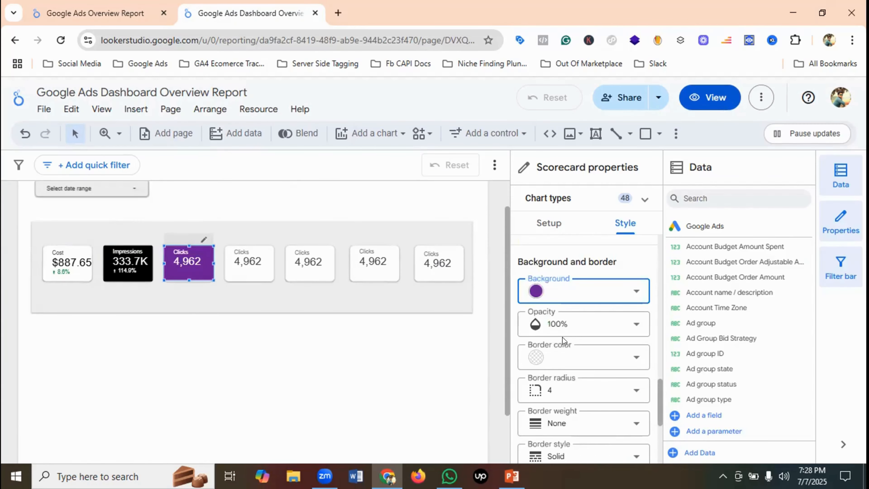
- Enable the comparison date range on the purple Clicks scorecard and set it to Previous period
left_click(536, 223)
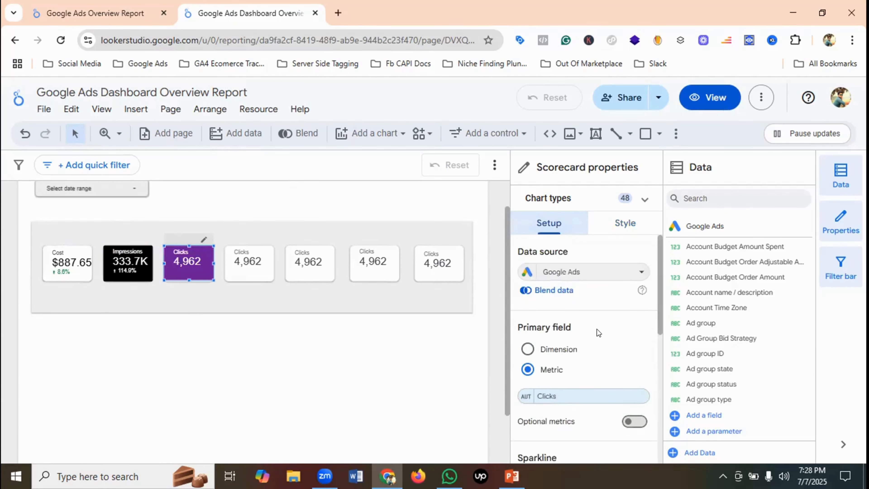
scroll(597, 328, "down", 2)
scroll(597, 329, "down", 3)
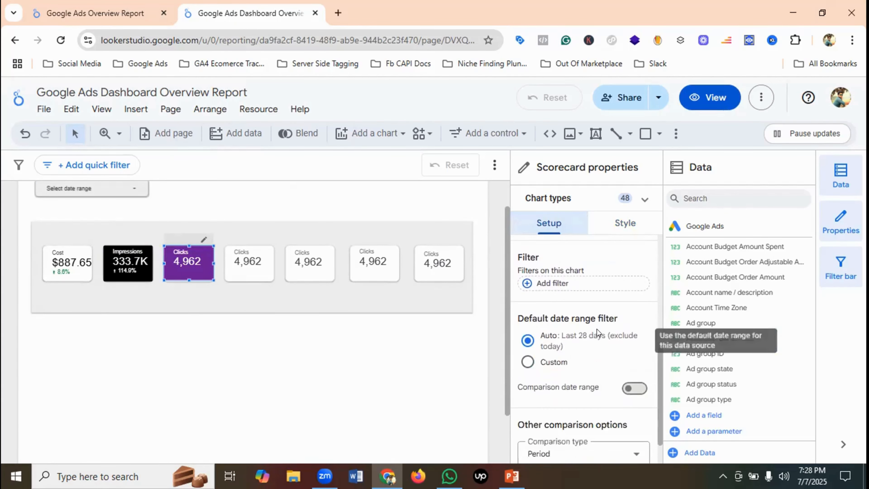
left_click(633, 348)
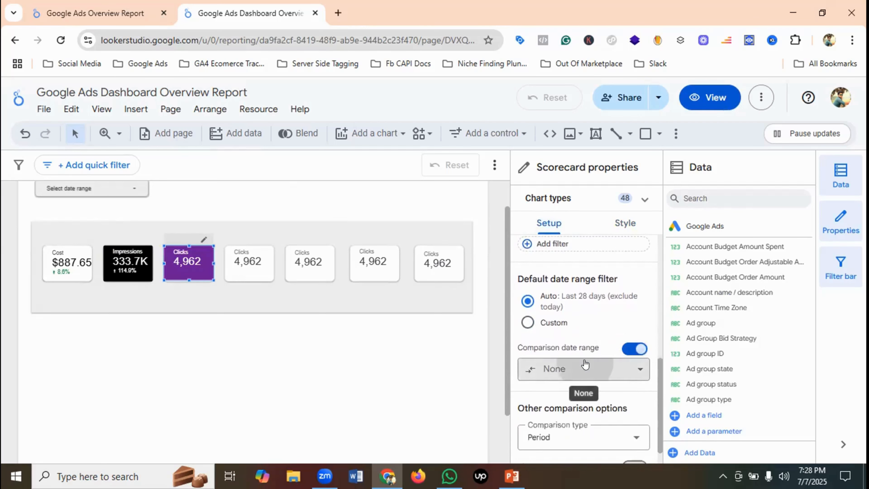
left_click(582, 368)
left_click(582, 161)
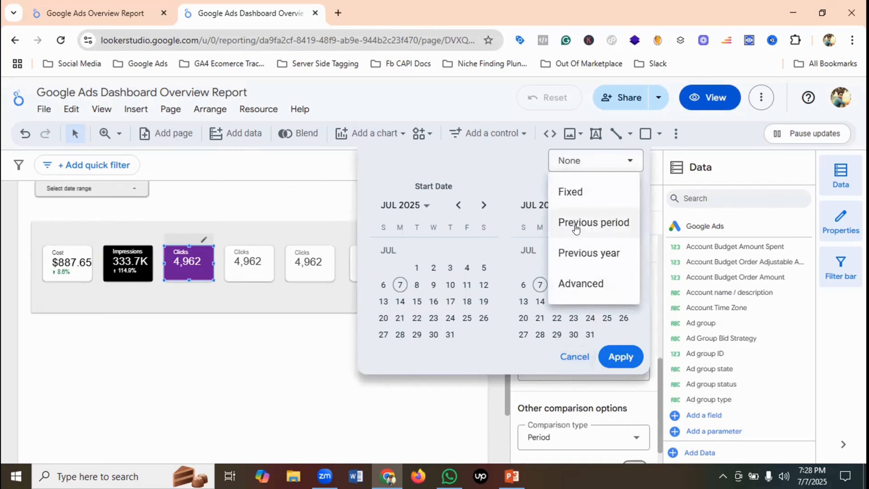
left_click(588, 223)
left_click(620, 356)
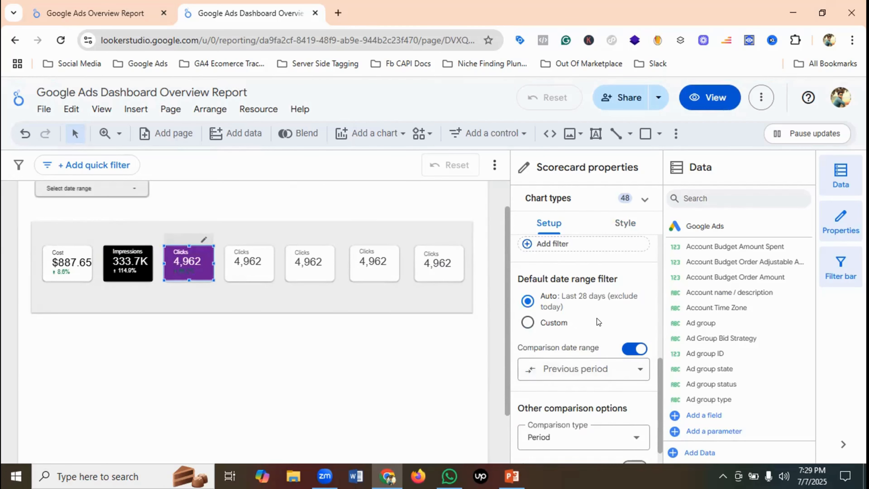
- Set the positive change color of the purple Clicks scorecard's comparison to white
scroll(597, 318, "up", 4)
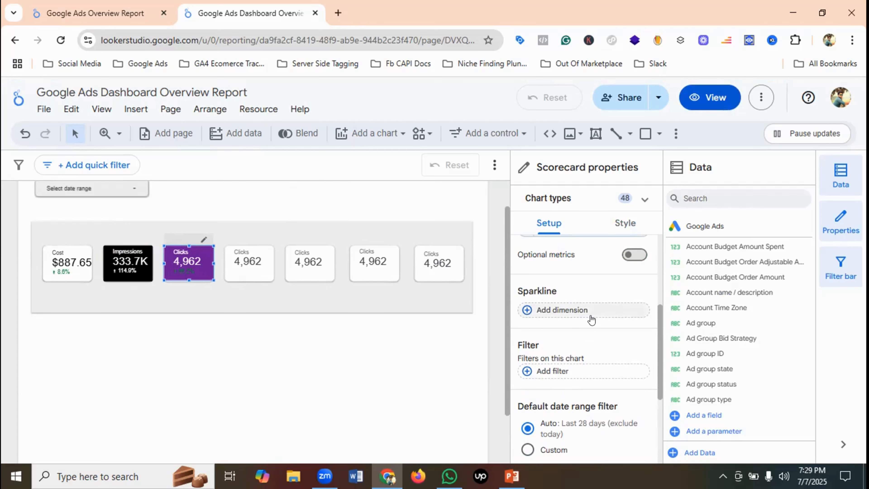
left_click(625, 223)
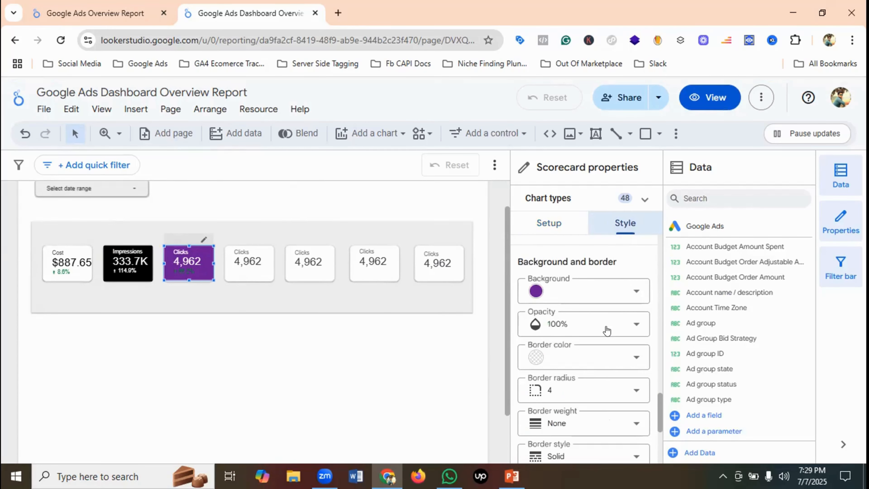
scroll(598, 332, "up", 10)
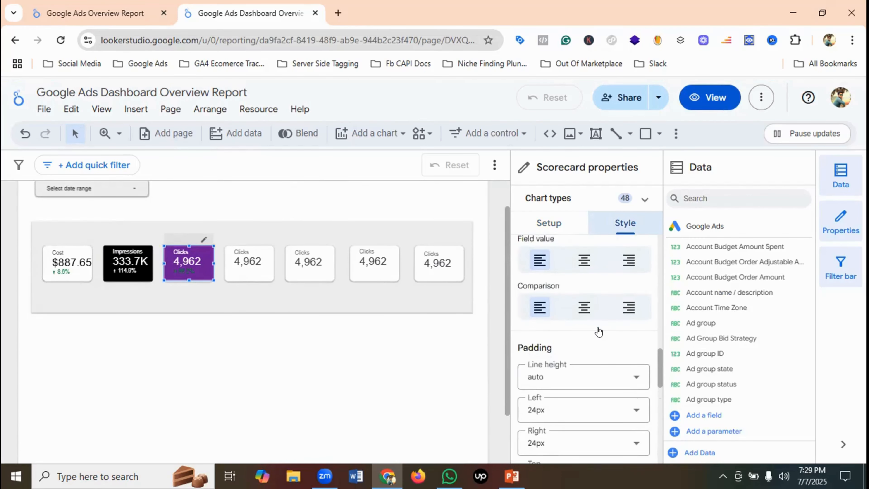
scroll(599, 332, "up", 10)
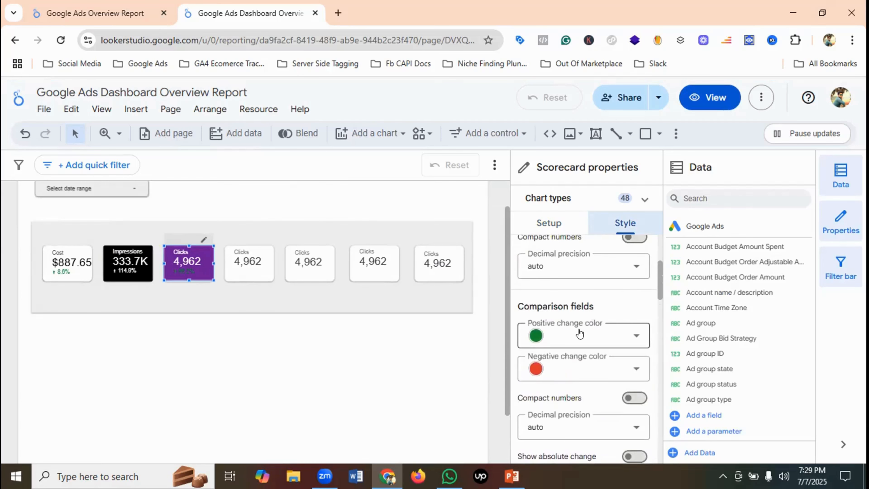
left_click(579, 333)
left_click(596, 391)
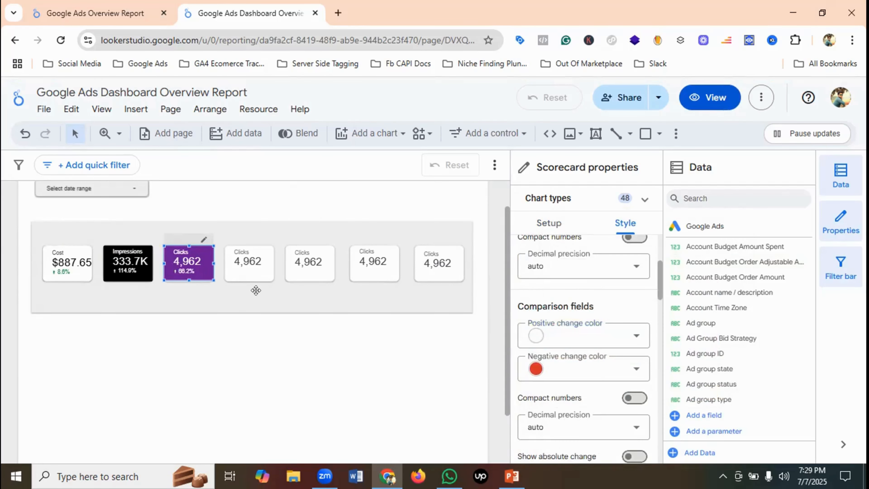
left_click(245, 300)
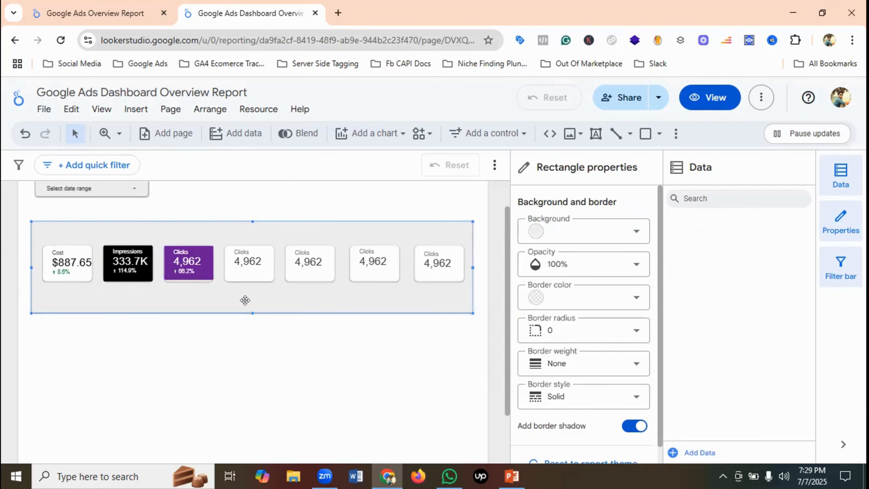
- Check the reference report's fourth card and change the fourth scorecard's metric from Clicks to CTR
left_click(95, 13)
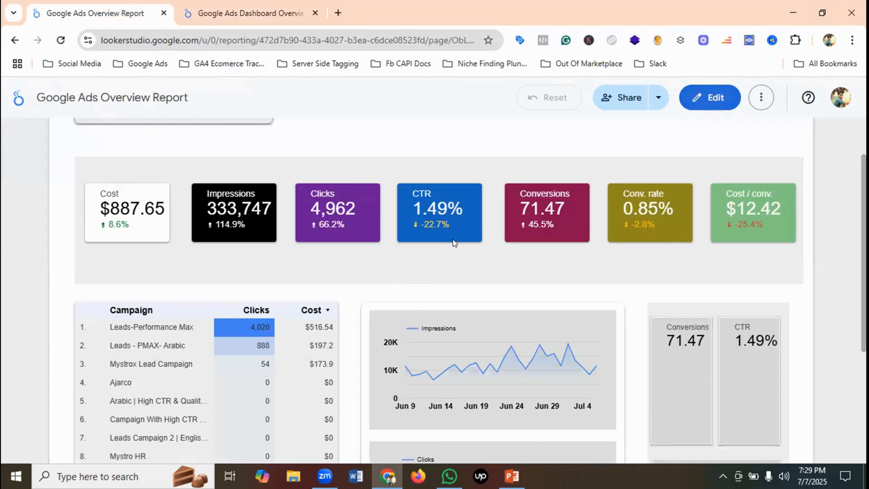
left_click(278, 13)
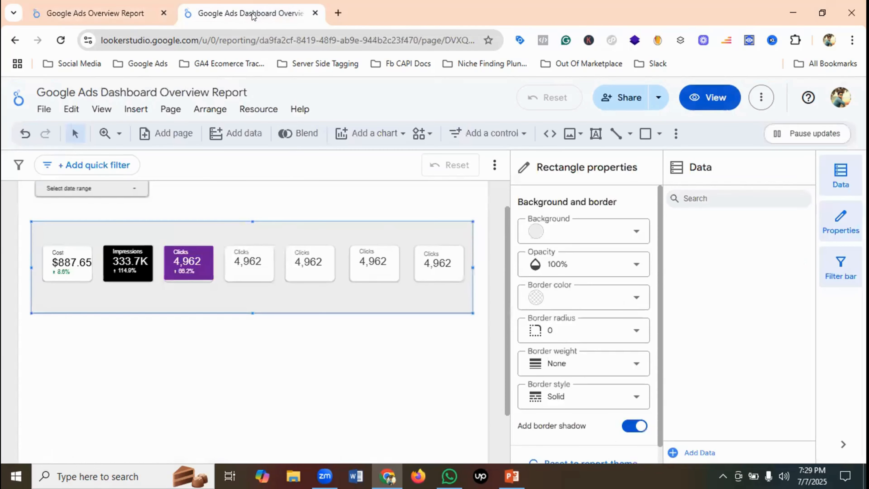
left_click(253, 264)
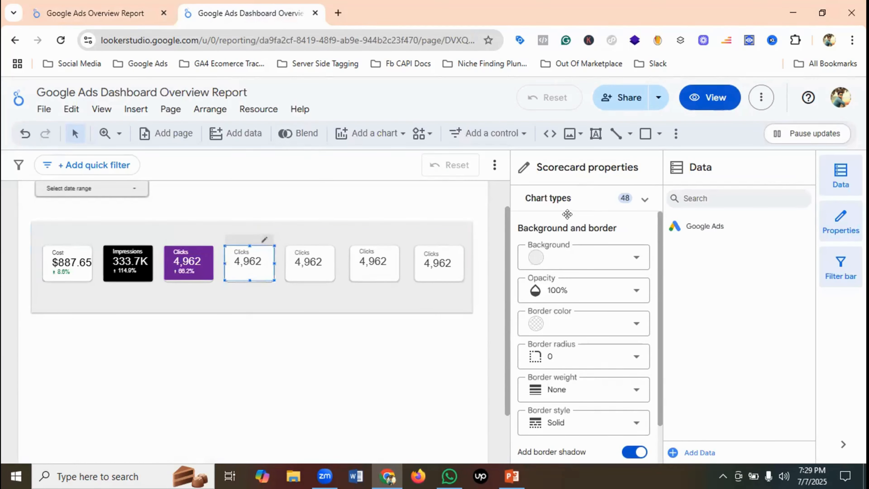
left_click(555, 231)
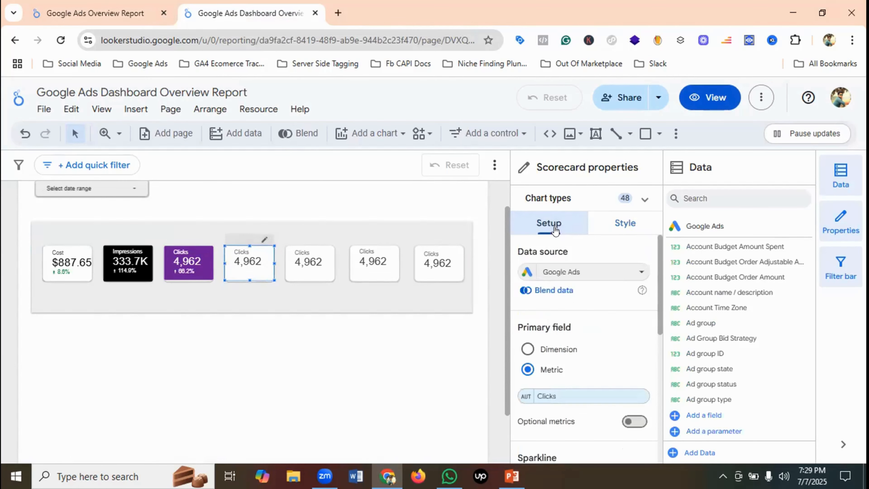
left_click(548, 394)
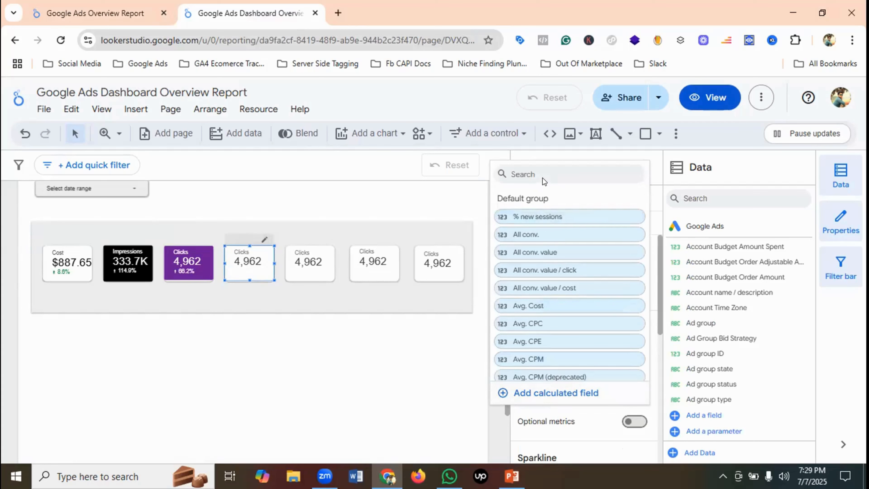
type("ctr")
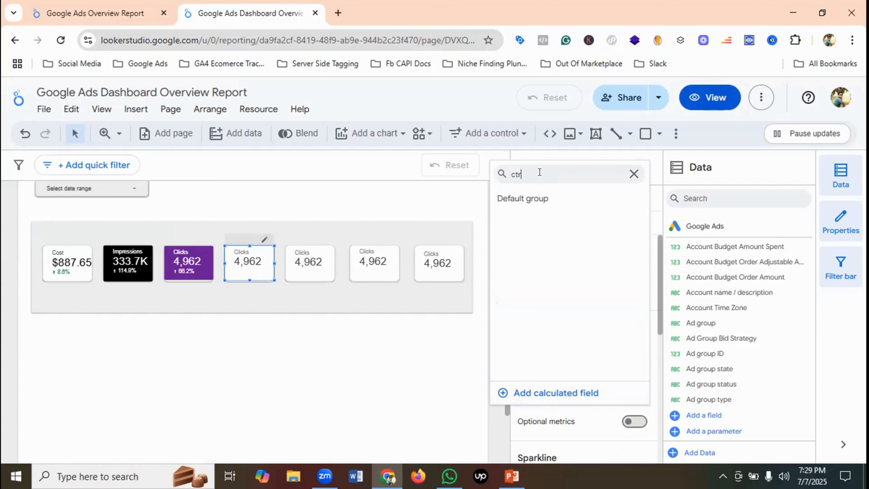
left_click(529, 220)
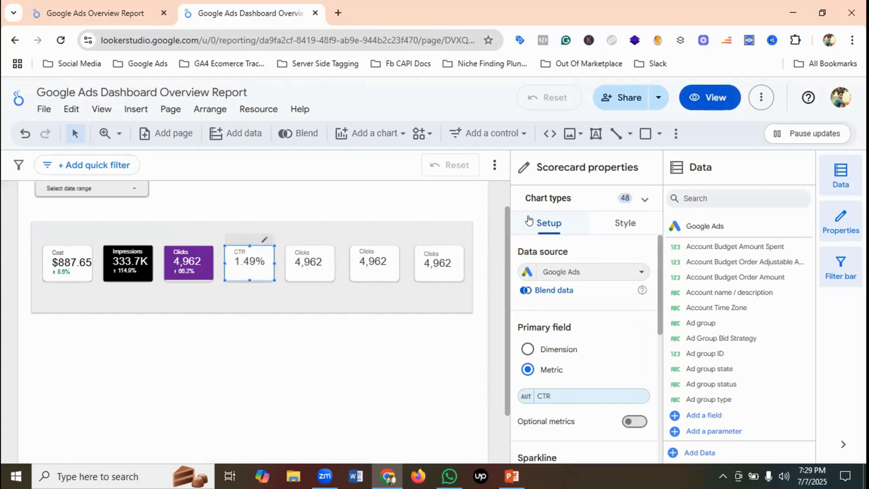
- Set the CTR scorecard's background to blue, following the CTR card in the reference report
left_click(131, 14)
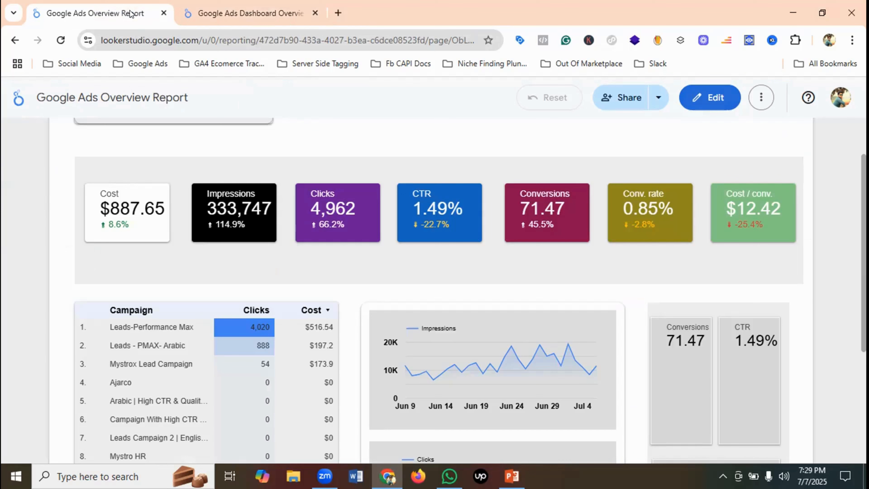
left_click(229, 14)
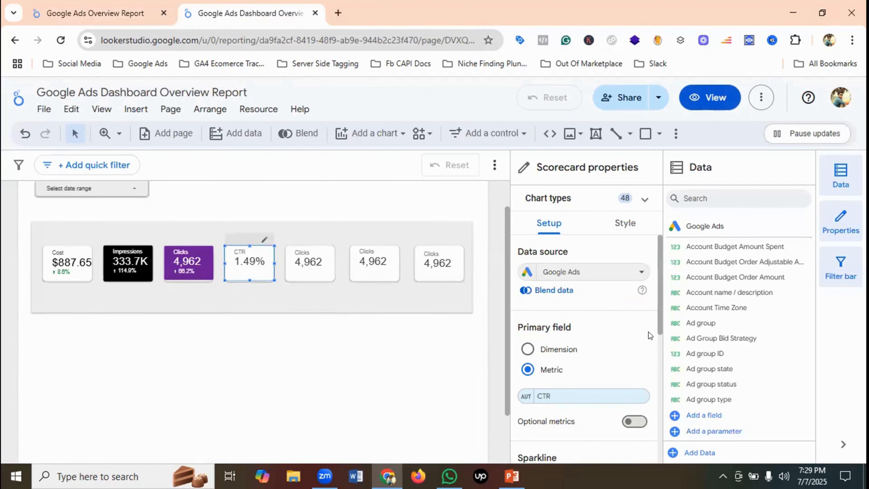
left_click(625, 223)
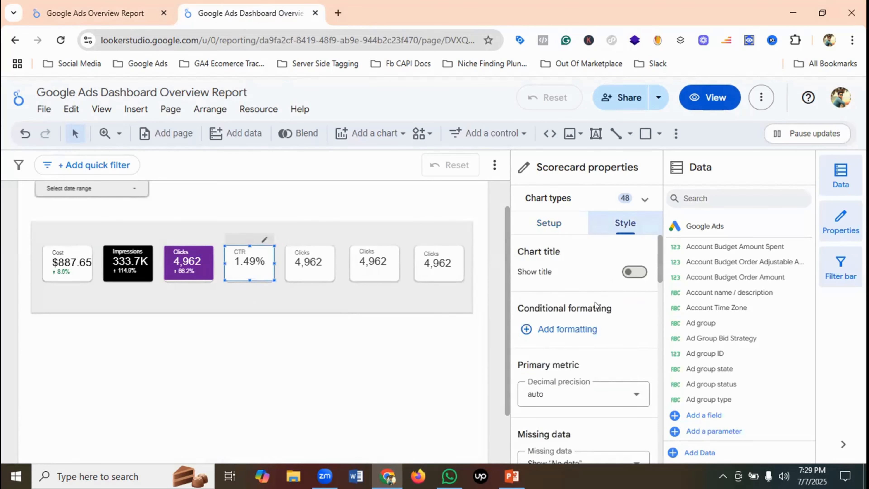
scroll(587, 306, "down", 7)
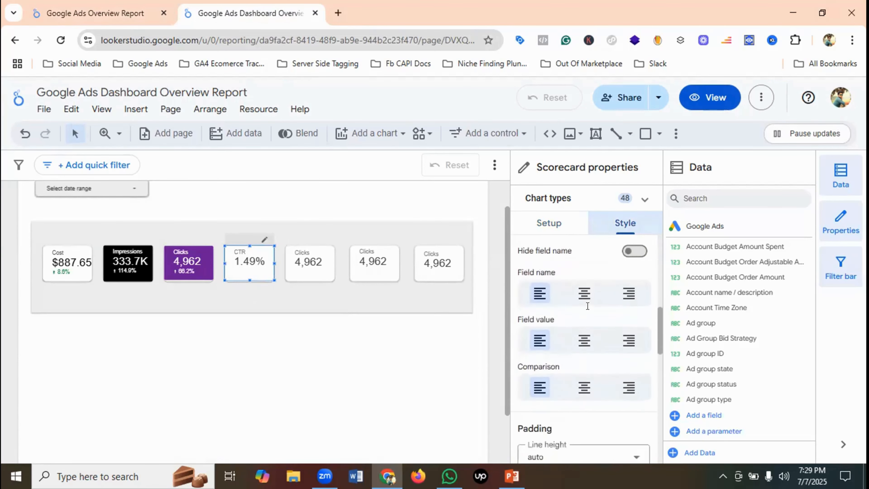
scroll(587, 306, "down", 8)
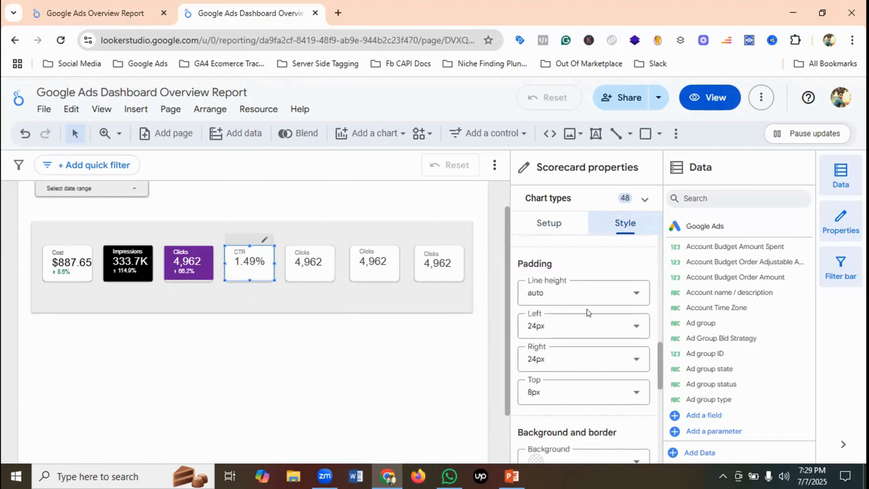
left_click(573, 337)
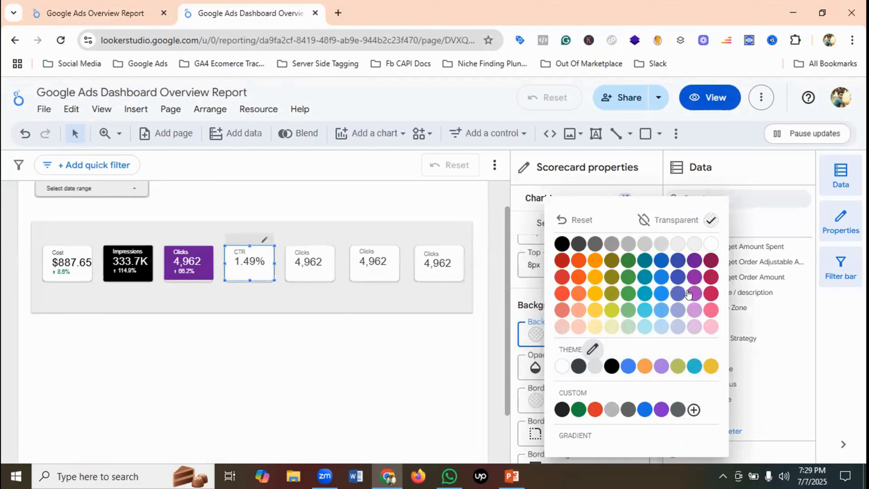
left_click(658, 276)
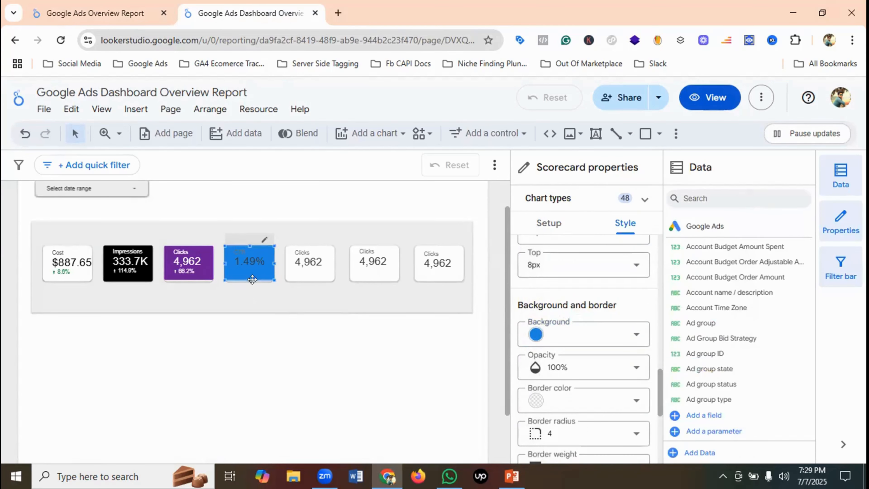
- Set the label font color of the blue CTR scorecard to white
scroll(604, 312, "up", 6)
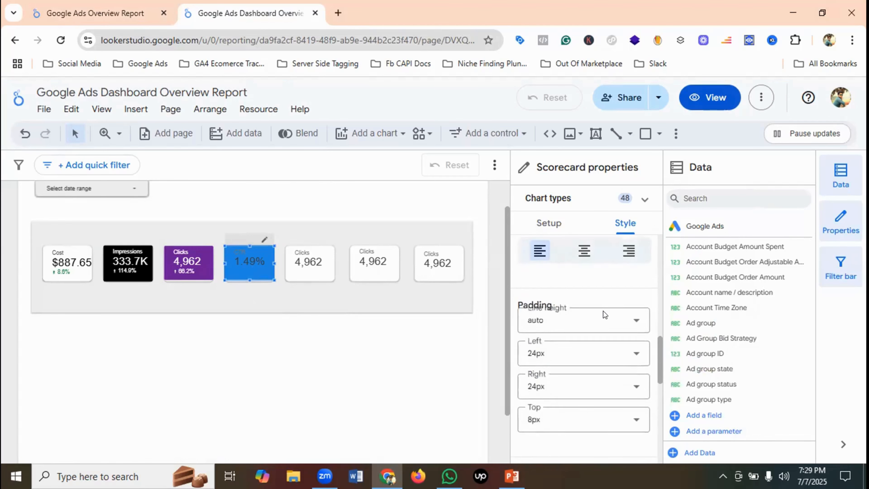
scroll(603, 311, "up", 4)
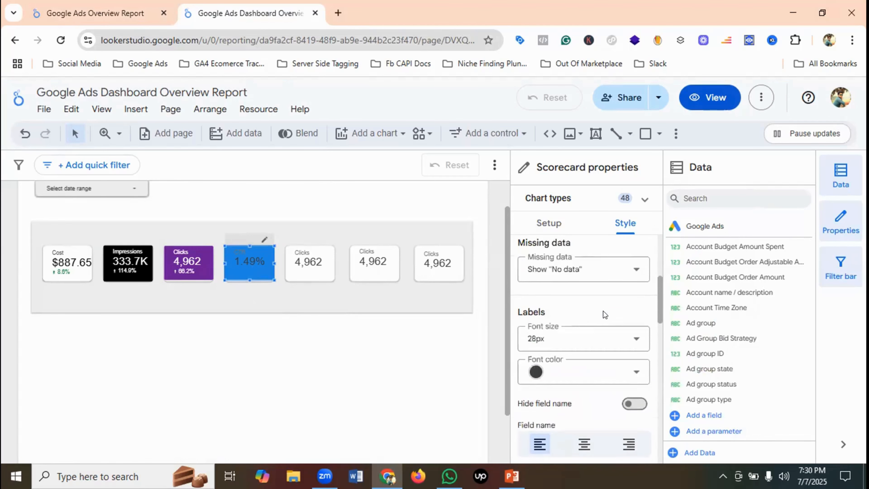
left_click(576, 375)
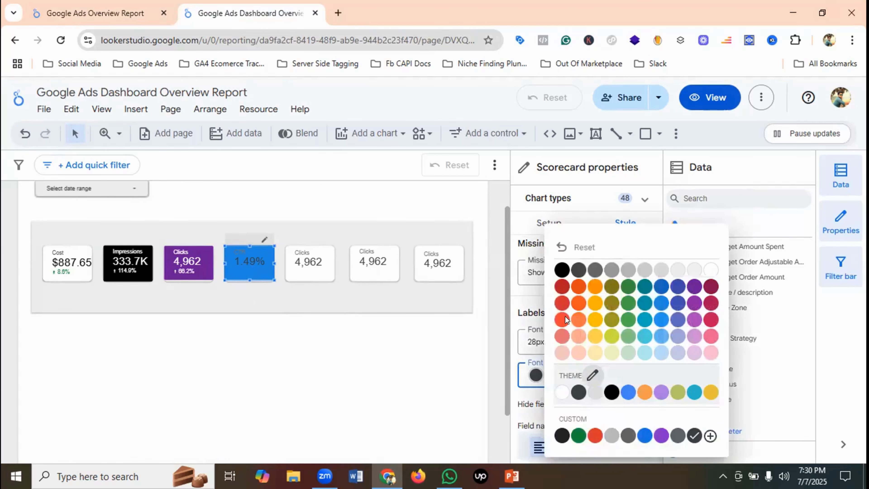
left_click(711, 270)
- Look through the CTR scorecard's style settings for the comparison change color options
scroll(582, 327, "up", 2)
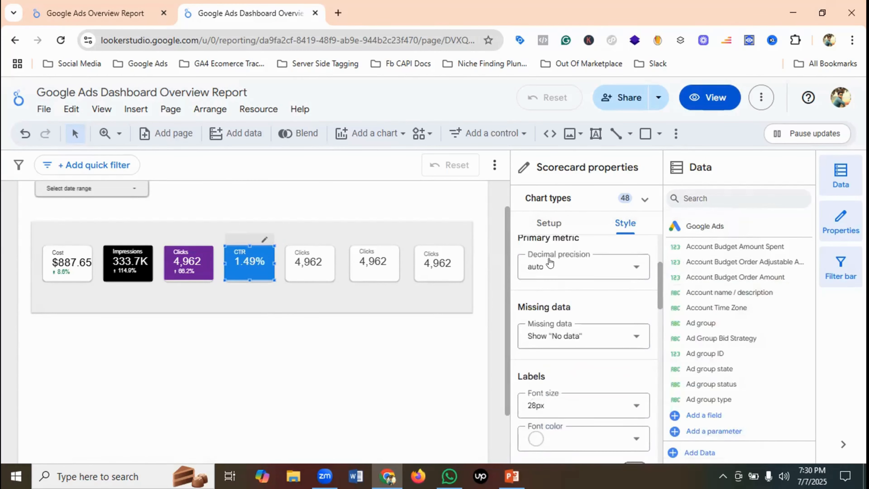
scroll(597, 343, "up", 2)
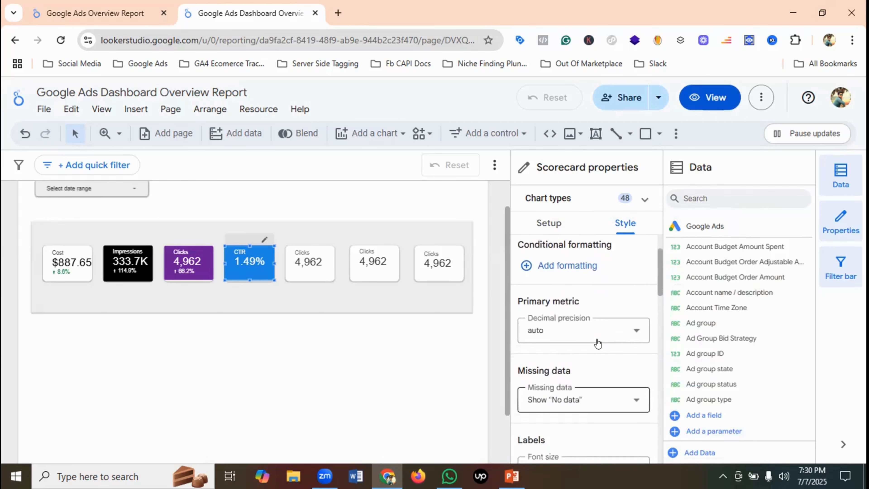
scroll(597, 342, "down", 6)
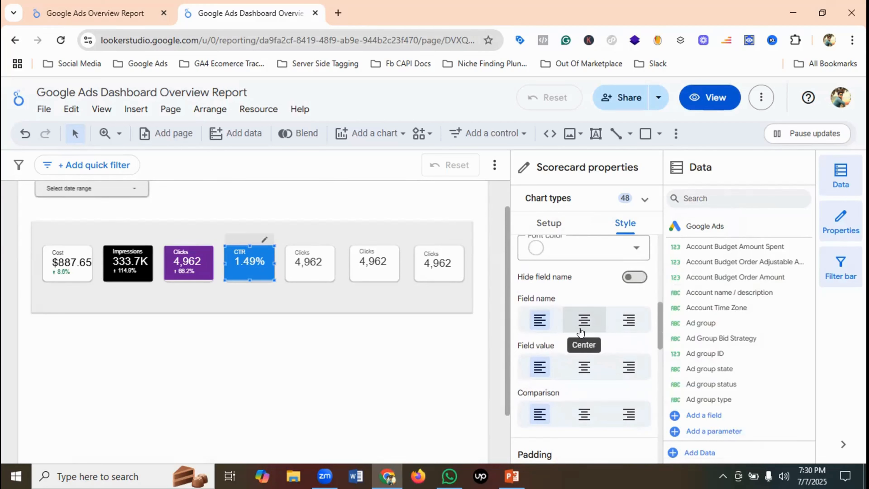
scroll(583, 328, "down", 4)
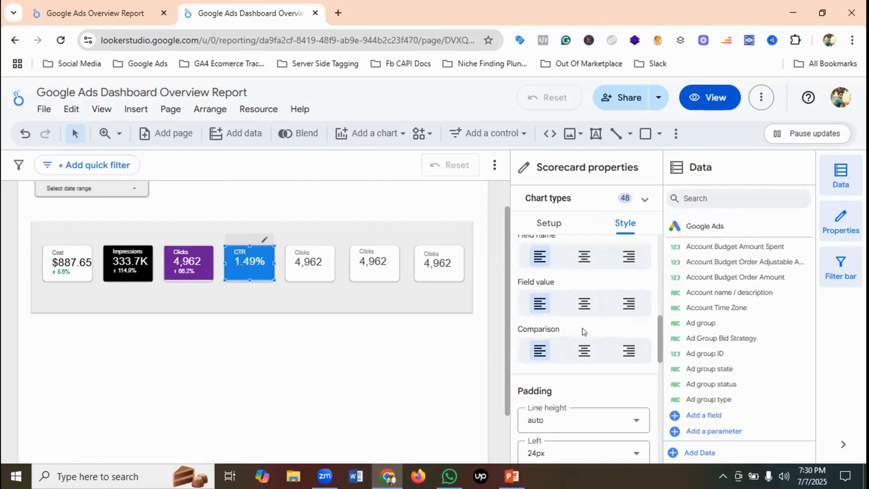
scroll(585, 337, "up", 2)
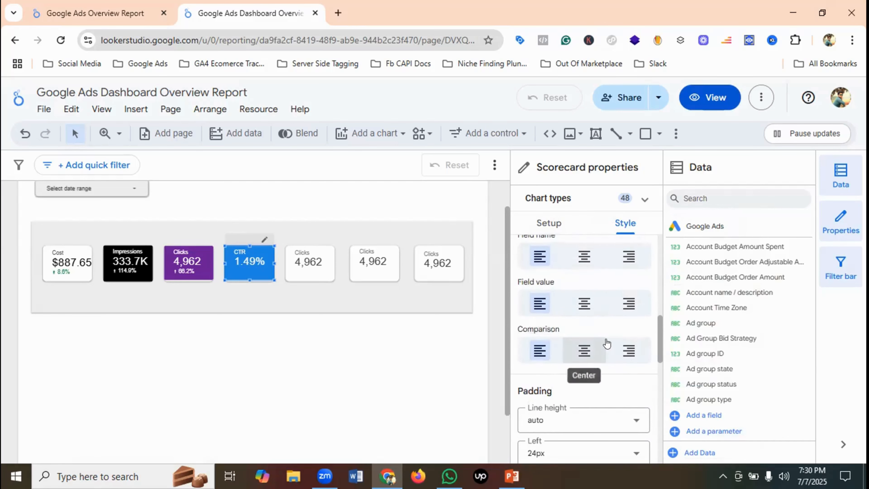
scroll(591, 343, "down", 4)
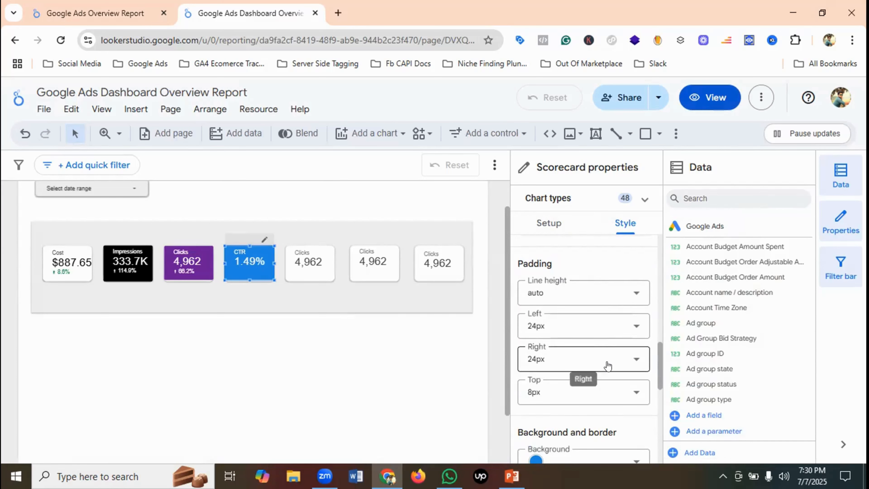
scroll(632, 361, "down", 3)
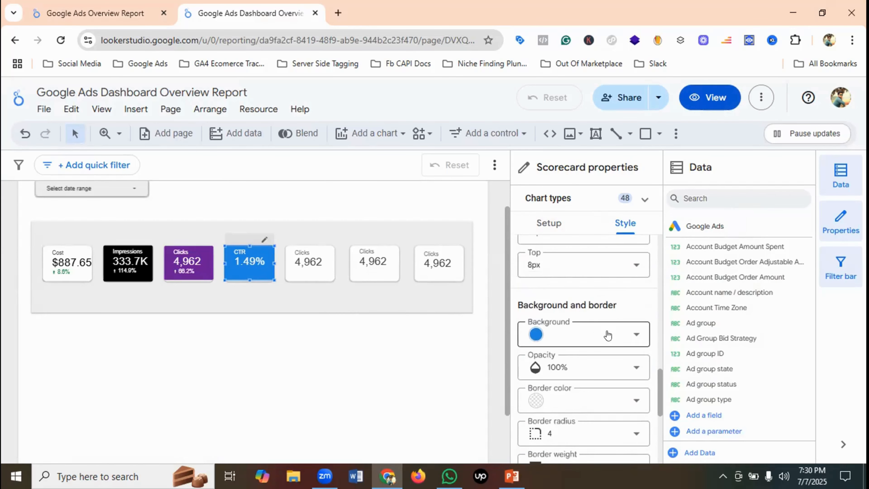
scroll(599, 344, "down", 2)
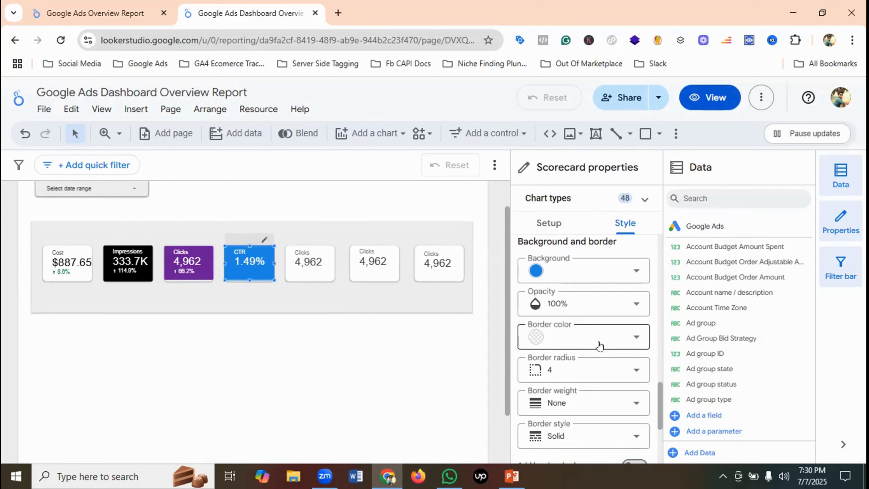
scroll(597, 343, "up", 6)
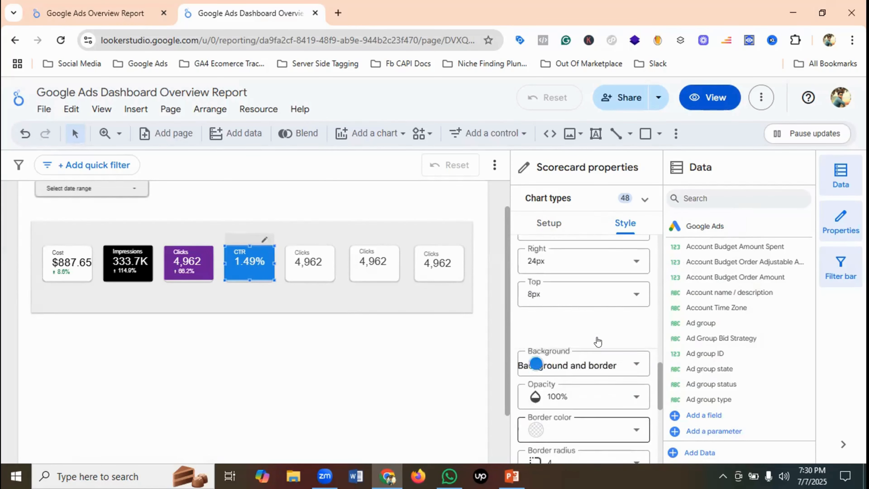
- Enable the comparison date range for the CTR scorecard and set it to Previous period
left_click(559, 229)
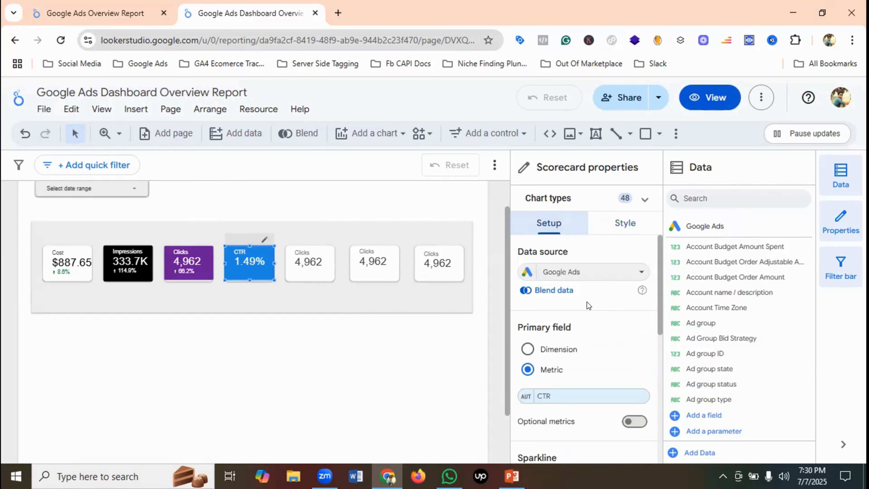
scroll(586, 301, "down", 4)
scroll(593, 315, "down", 5)
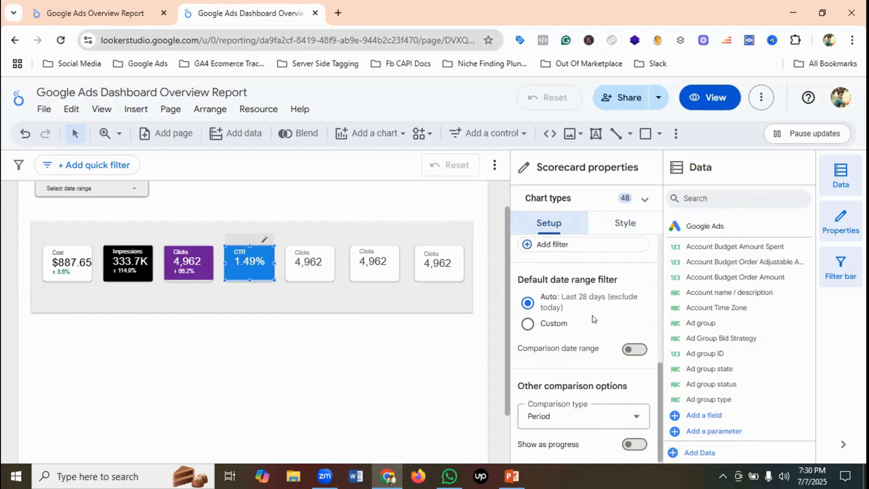
left_click(634, 347)
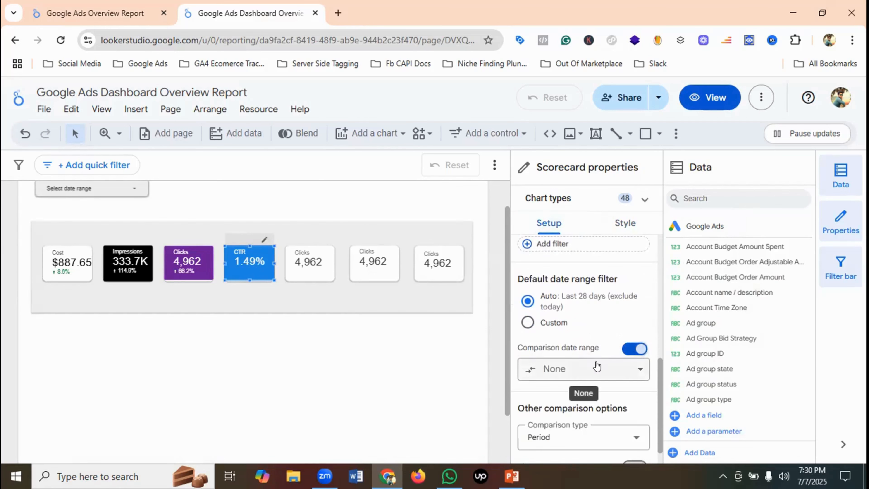
left_click(589, 368)
left_click(590, 167)
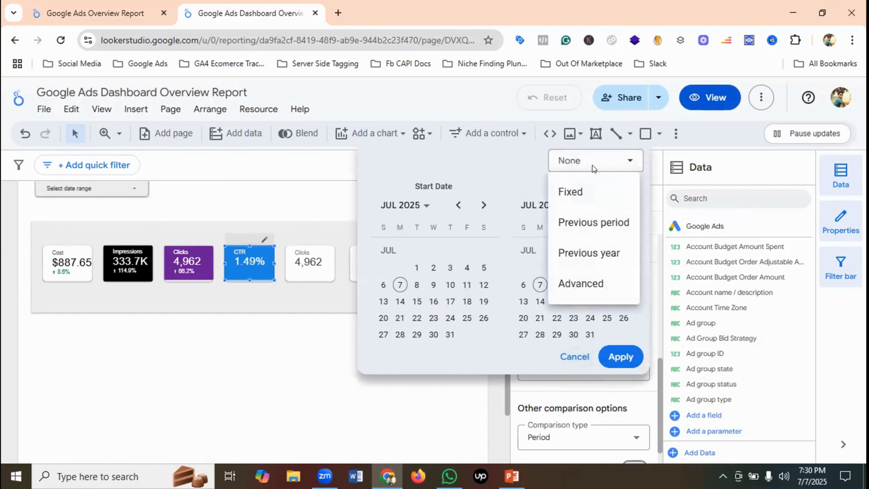
left_click(595, 220)
left_click(620, 356)
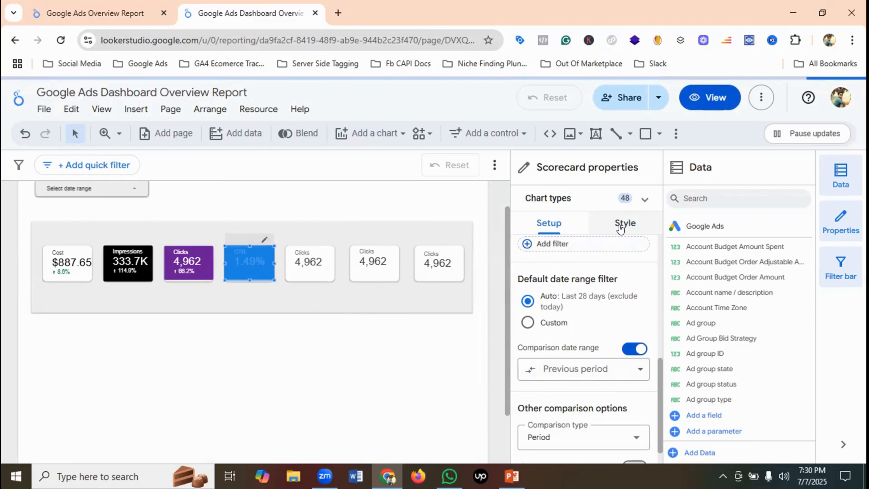
left_click(622, 227)
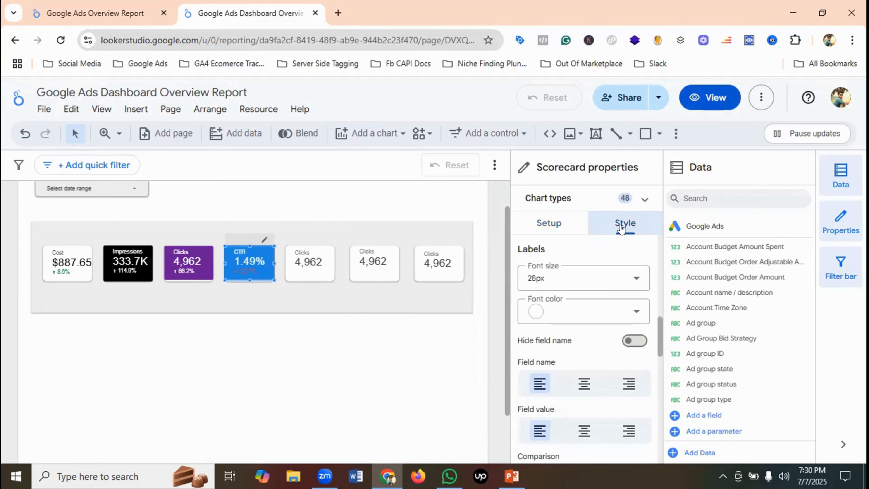
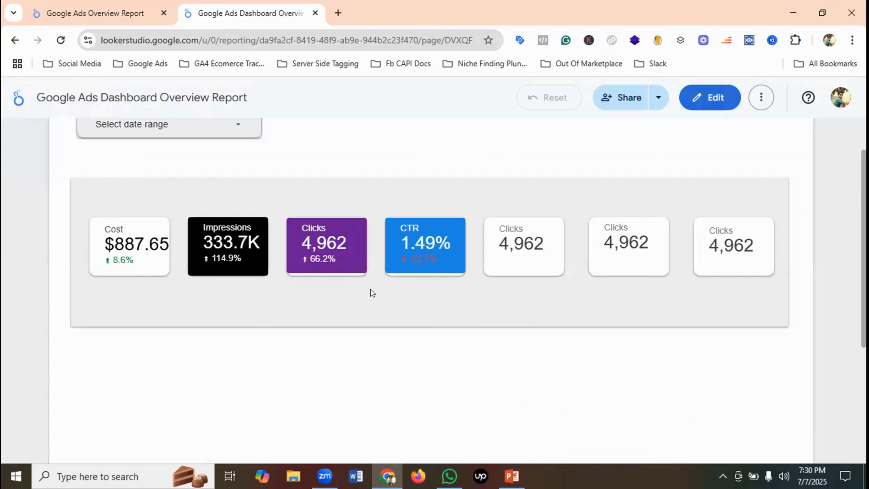
- Return the report to edit mode and stretch the purple Clicks and blue CTR scorecards slightly downward at their lower edges
left_click(714, 101)
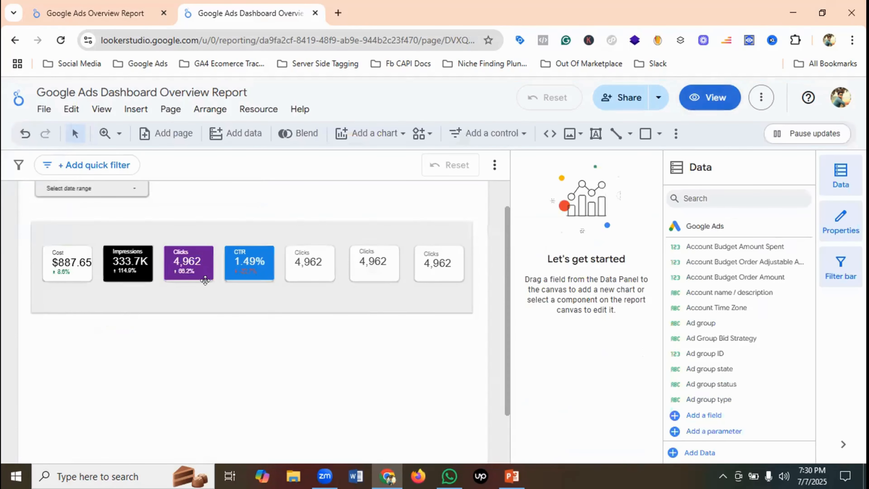
left_click(191, 270)
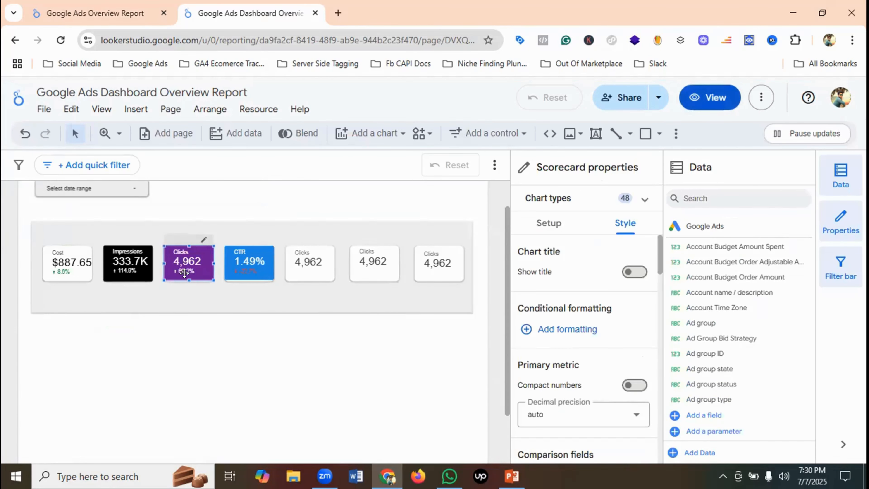
left_click_drag(187, 275, 187, 276)
left_click(220, 293)
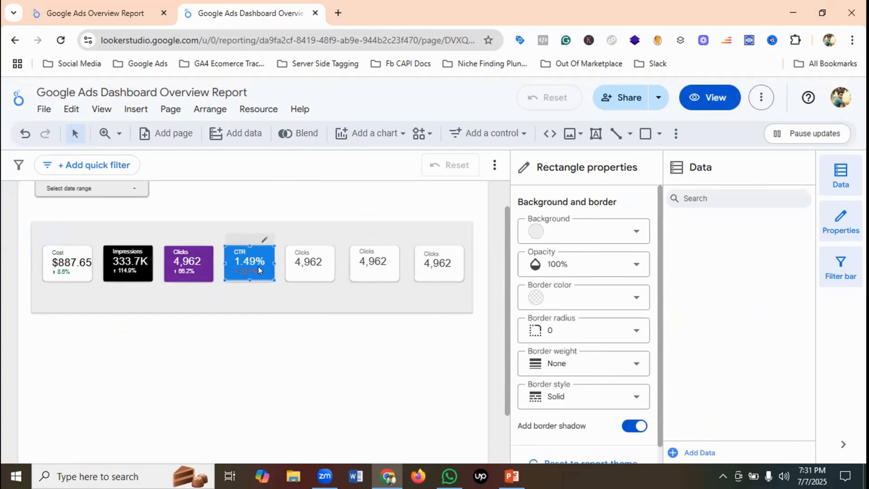
left_click(254, 272)
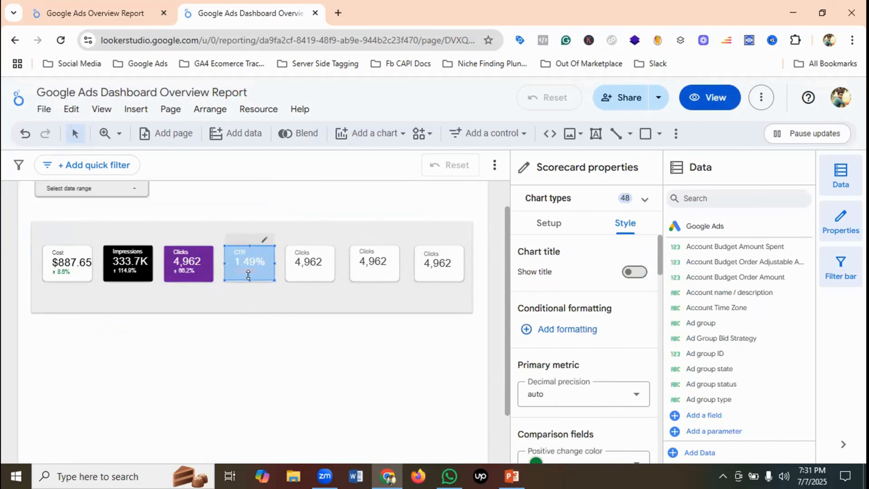
left_click(255, 294)
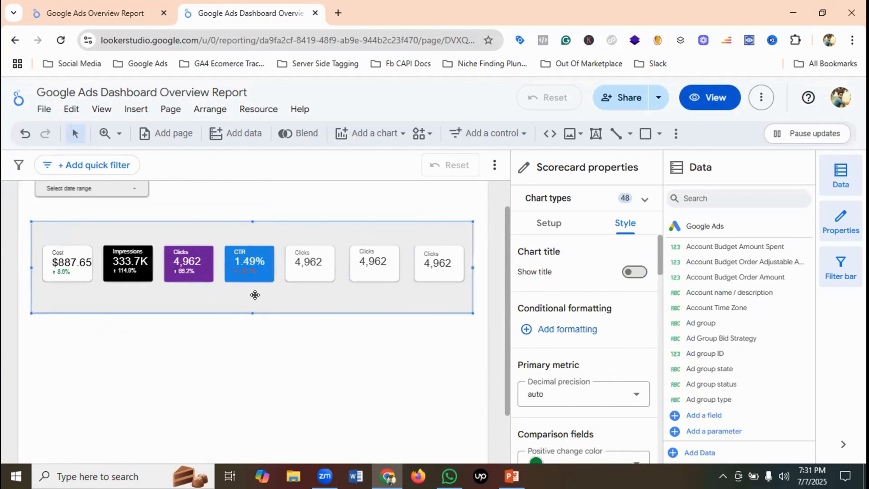
- Set the CTR scorecard's negative change color to black
left_click(265, 276)
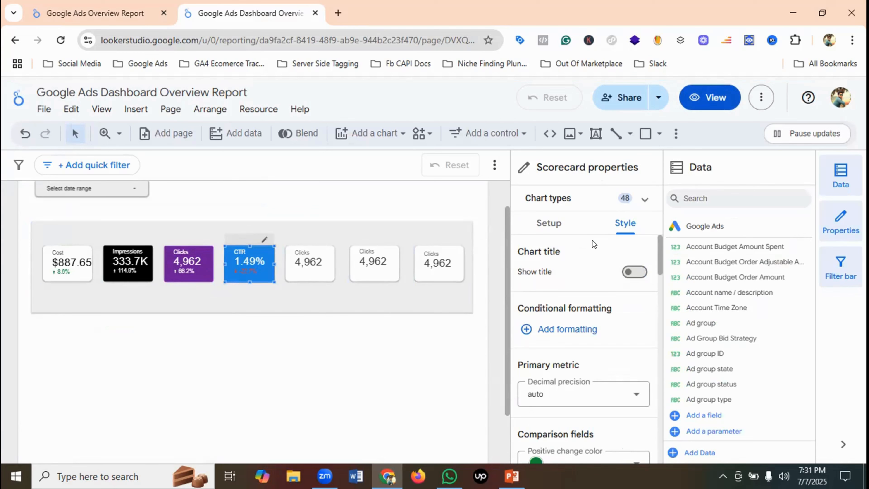
scroll(594, 284, "down", 5)
left_click(595, 305)
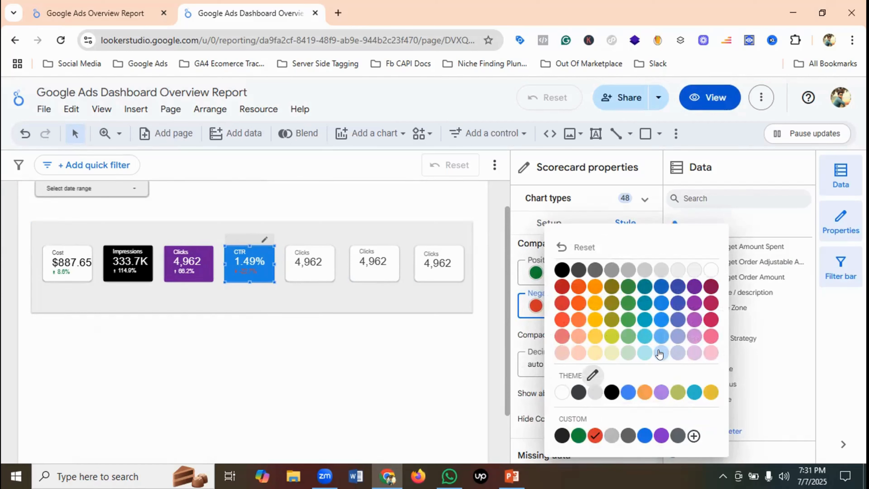
left_click(562, 271)
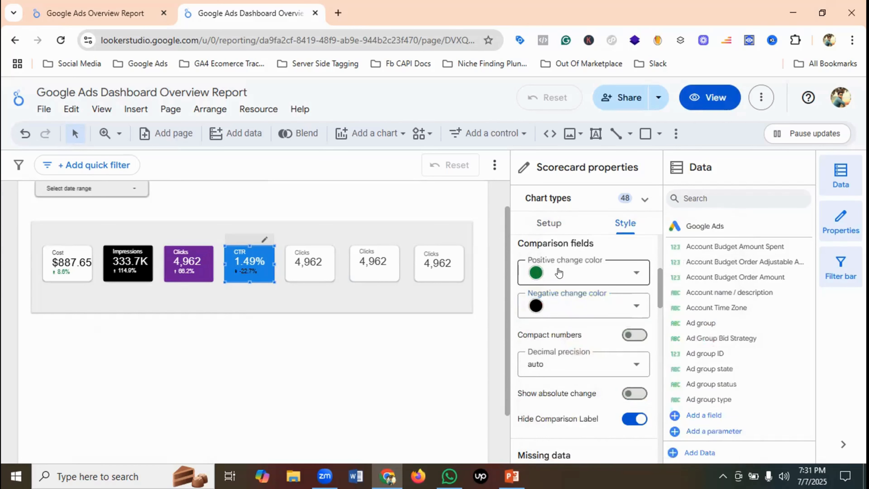
- Stretch the fifth scorecard slightly downward at its lower edge and keep it selected
left_click(317, 292)
left_click(314, 271)
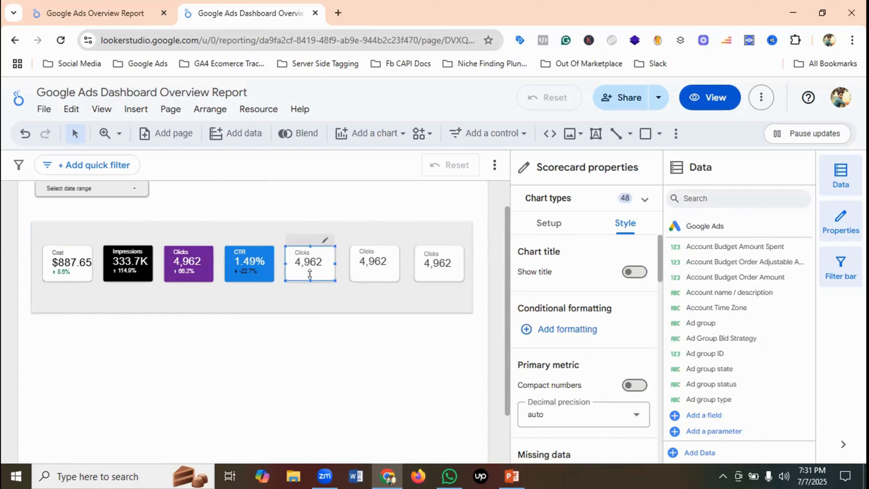
left_click_drag(310, 273, 307, 275)
left_click(325, 293)
left_click(311, 262)
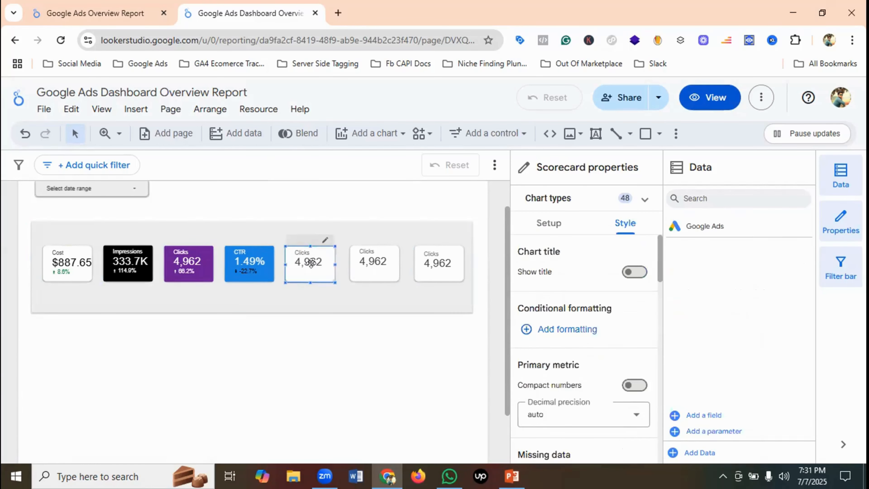
- Check the Conversions card in the reference report and give the fifth scorecard a matching dark magenta background
left_click(135, 4)
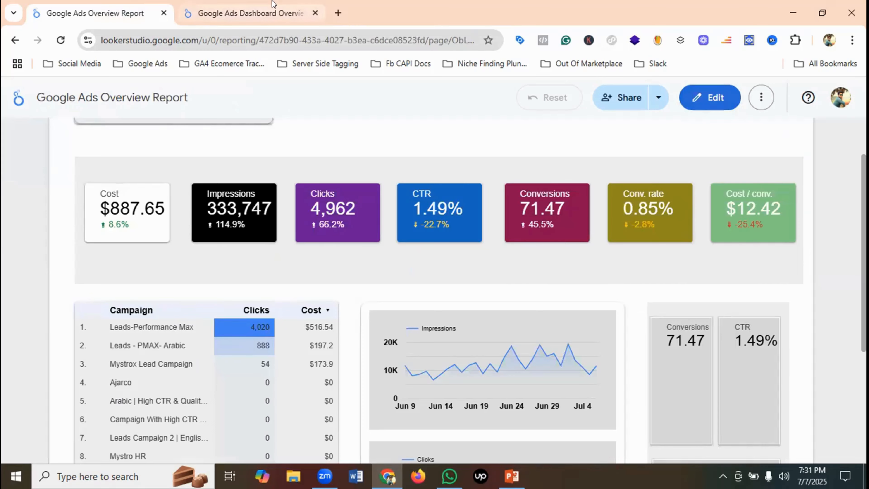
left_click(274, 8)
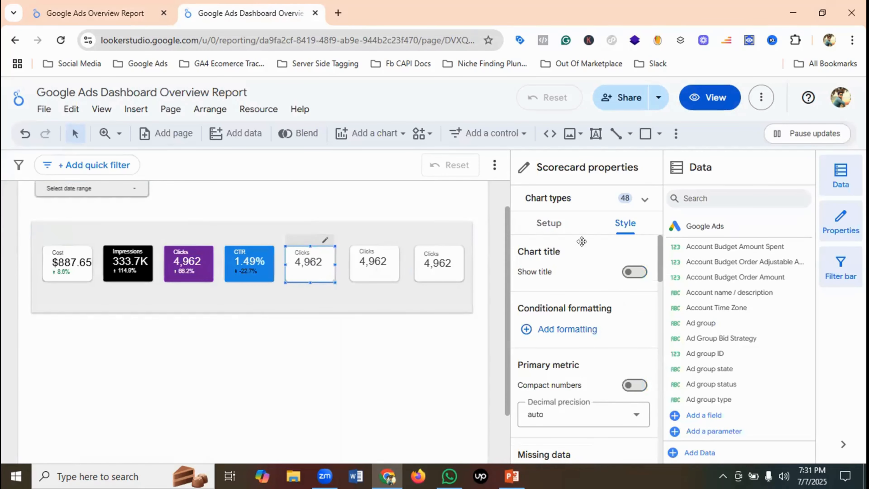
scroll(608, 277, "down", 5)
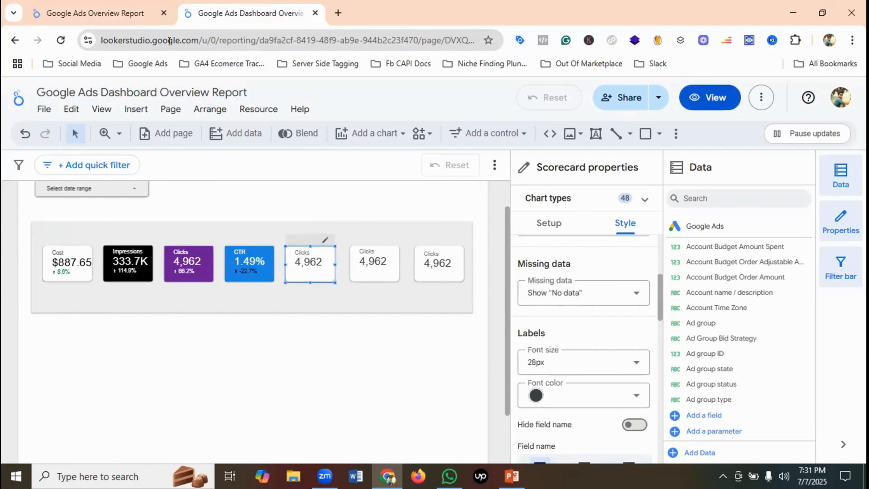
left_click(114, 7)
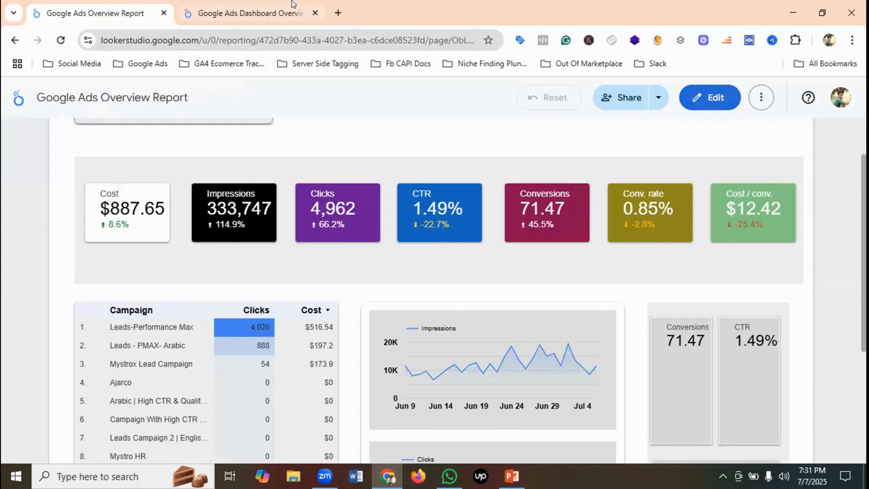
left_click(279, 4)
scroll(602, 328, "down", 10)
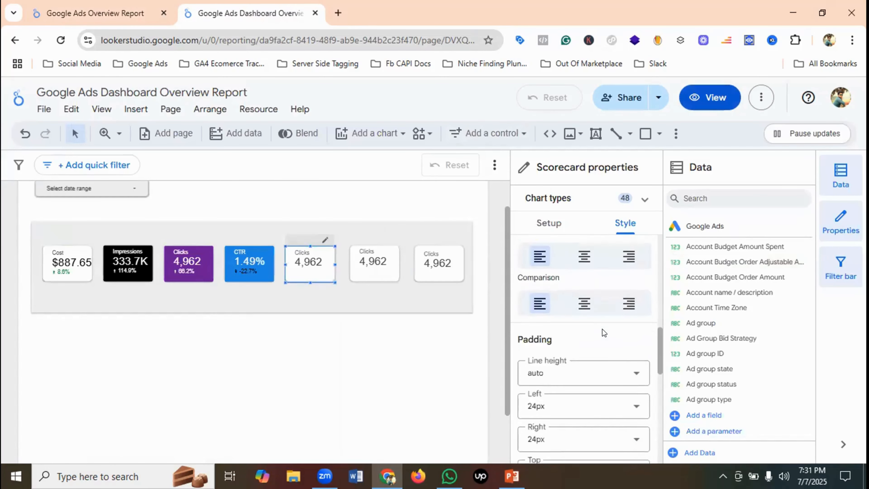
scroll(588, 322, "down", 4)
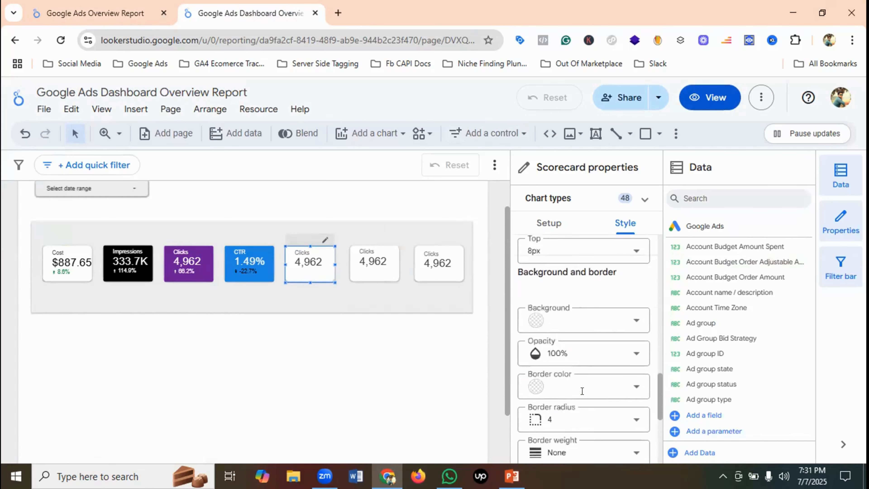
left_click(575, 295)
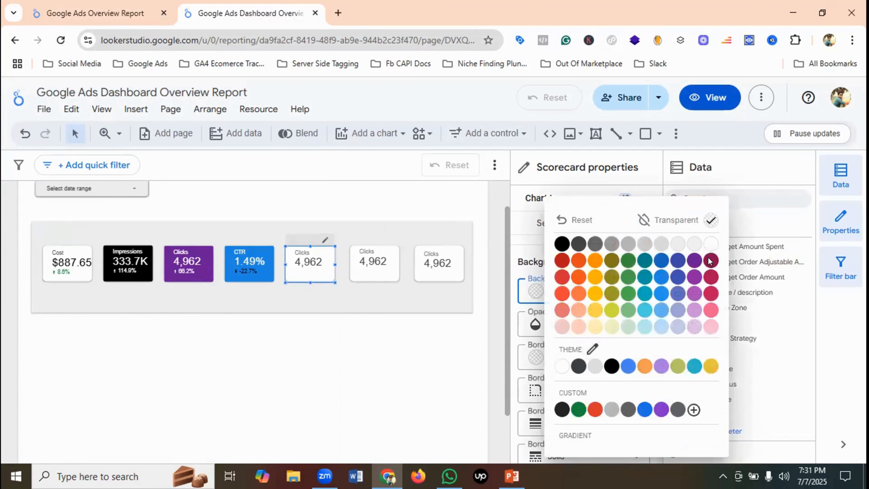
left_click(708, 257)
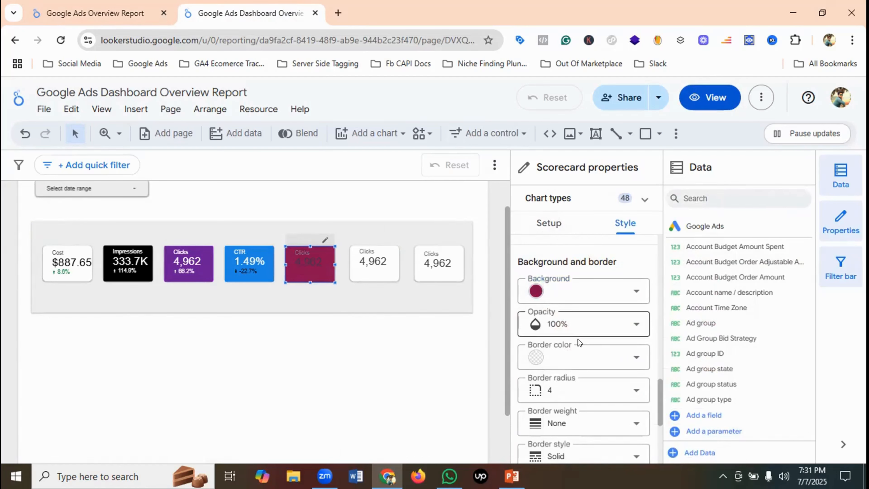
- Set the label font color of the dark magenta scorecard to white
scroll(577, 340, "up", 5)
scroll(577, 339, "up", 8)
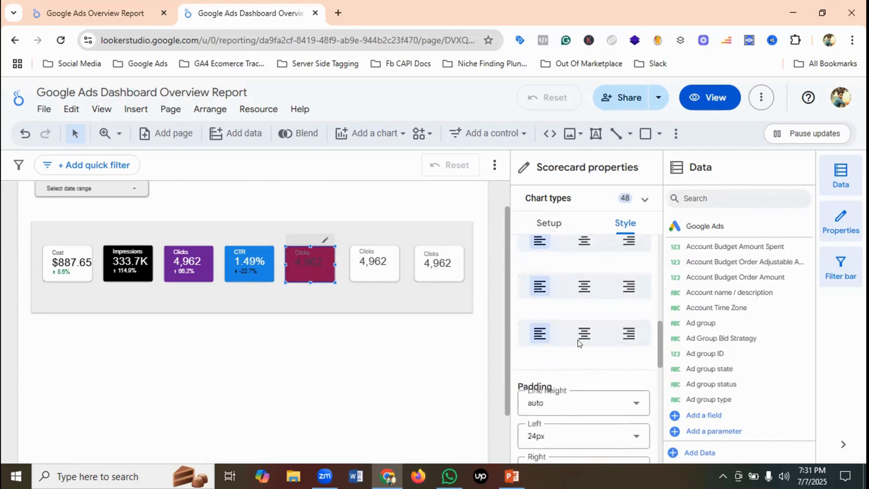
left_click(575, 396)
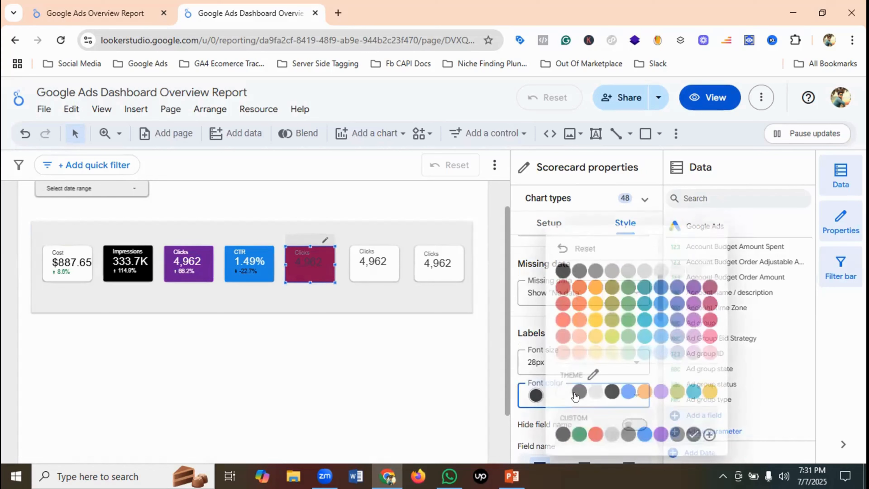
left_click(709, 272)
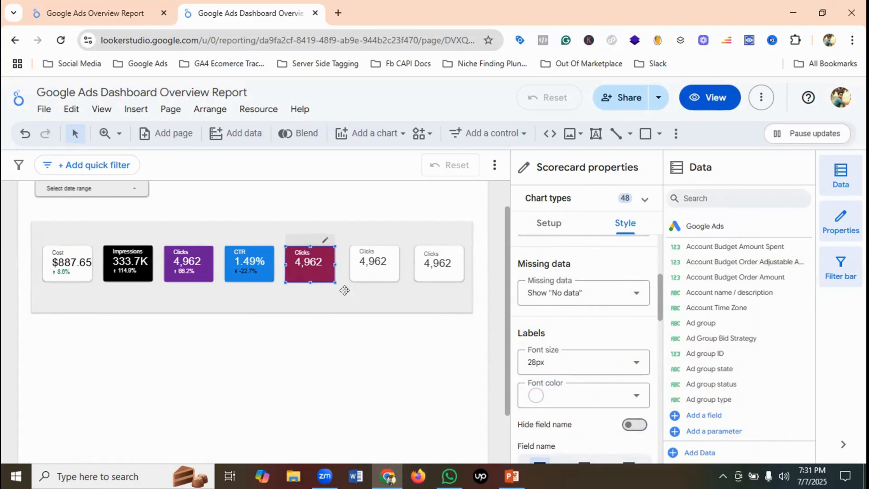
- Change the fifth scorecard's metric from Clicks to Conversions
left_click(549, 225)
scroll(586, 337, "down", 2)
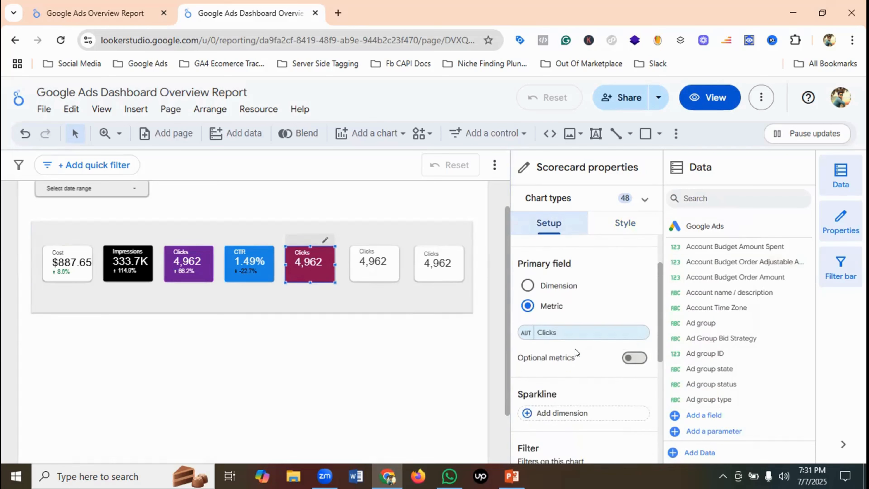
left_click(551, 331)
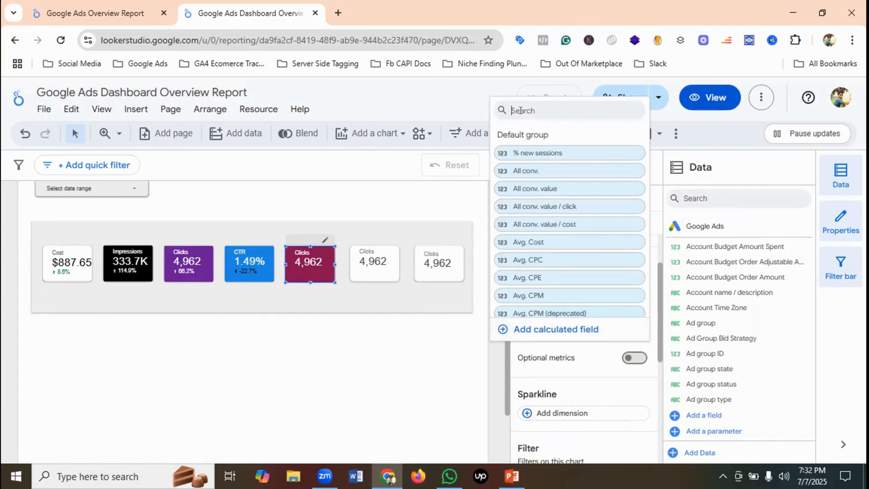
type("convers")
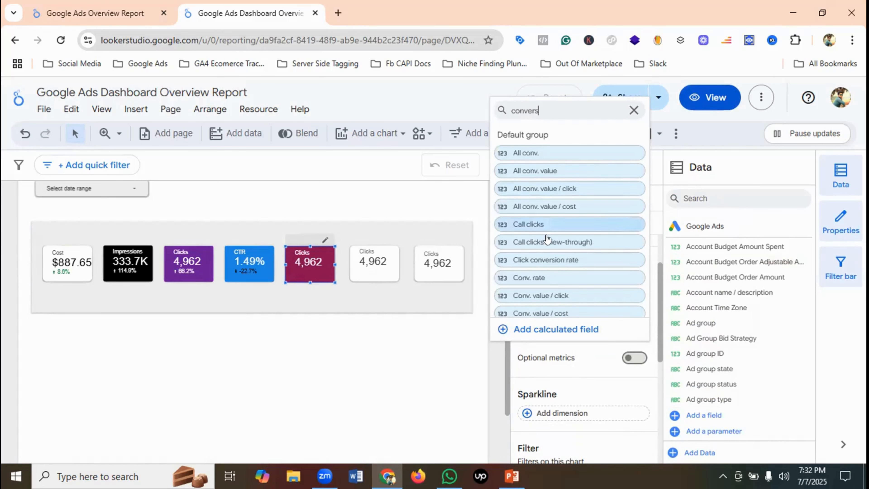
scroll(549, 243, "down", 2)
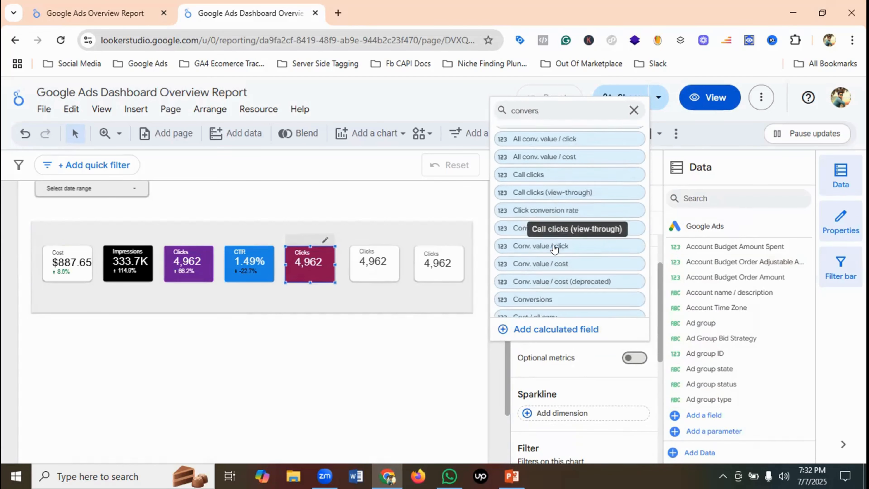
left_click(551, 283)
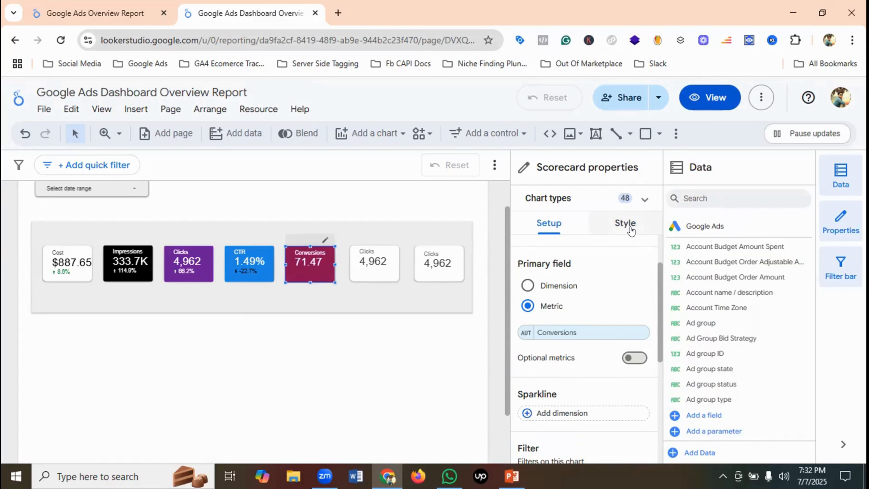
- Turn on the comparison date range for the Conversions scorecard and set it to Previous period
scroll(613, 306, "down", 3)
scroll(593, 309, "up", 1)
scroll(594, 310, "down", 4)
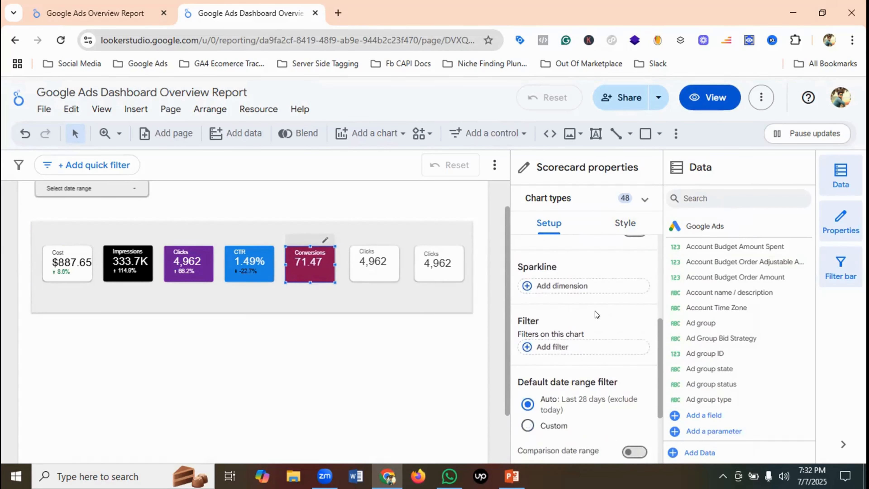
left_click(633, 389)
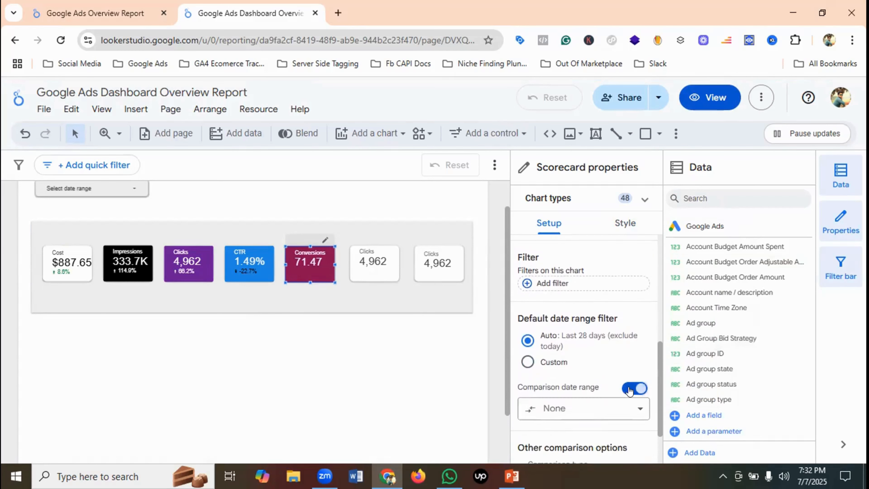
left_click(603, 410)
left_click(601, 193)
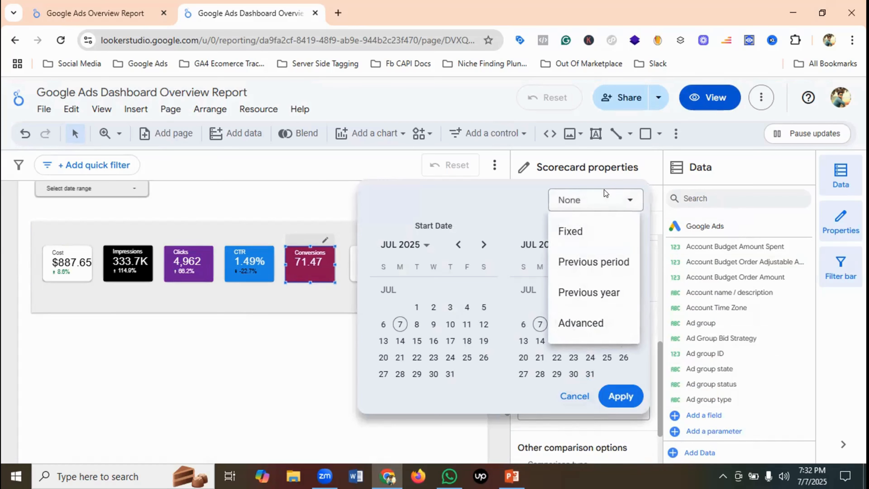
left_click(596, 261)
left_click(630, 396)
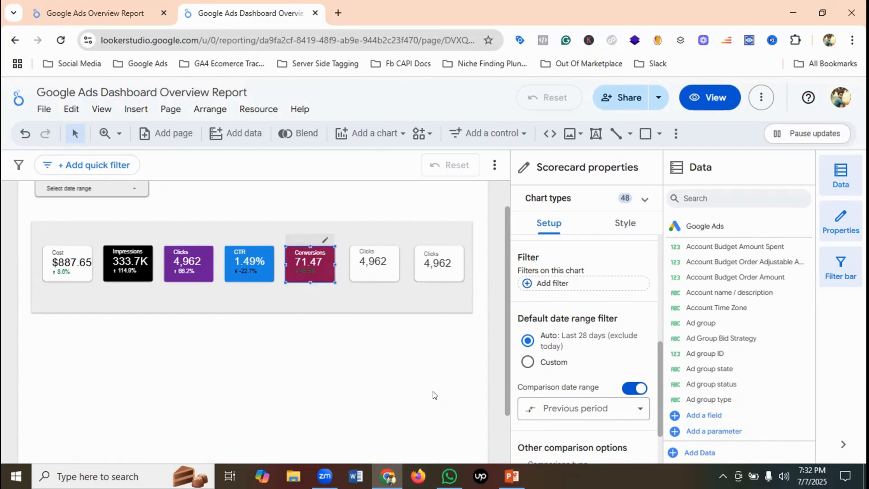
- Set the positive change color of the Conversions scorecard to white and deselect the card
left_click(625, 223)
left_click(570, 285)
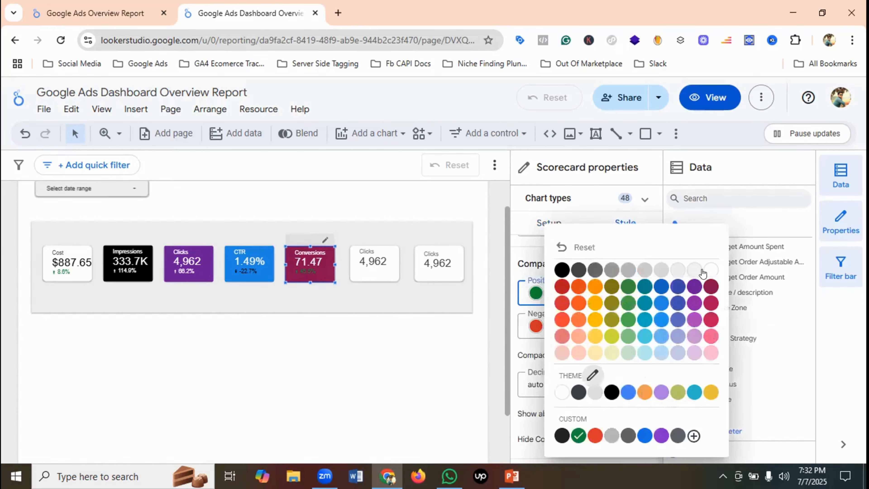
left_click(704, 276)
left_click(386, 295)
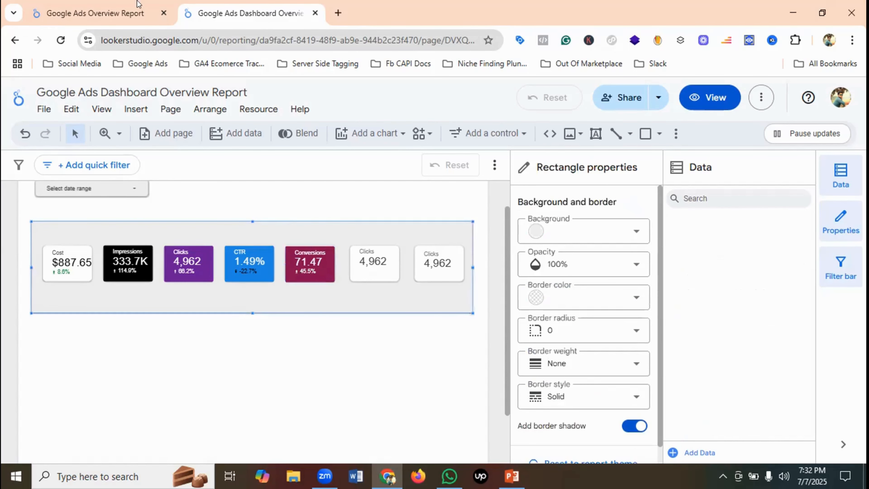
- Check the sixth card in the reference report and change the sixth scorecard's metric from Clicks to Conv. rate
left_click(85, 8)
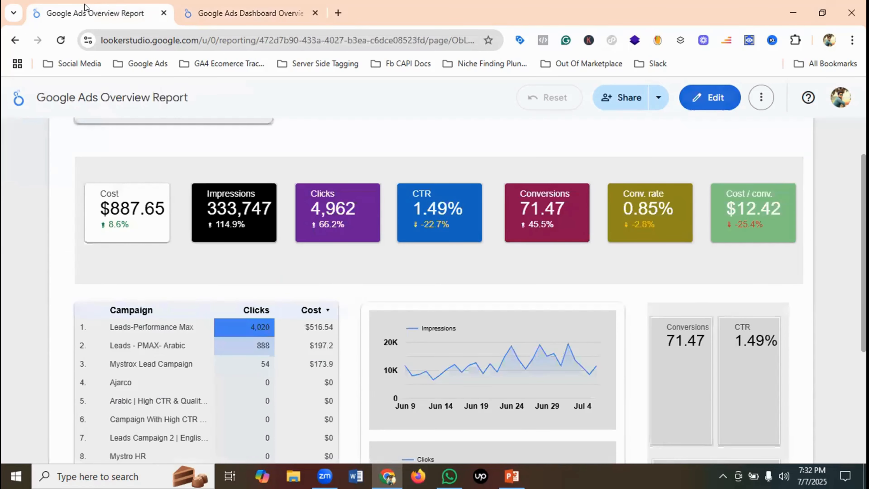
left_click(252, 10)
left_click(375, 260)
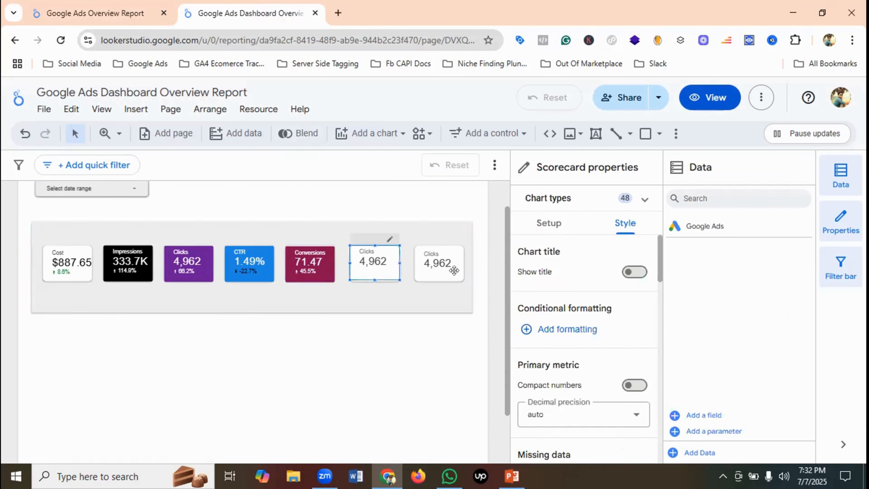
left_click(549, 224)
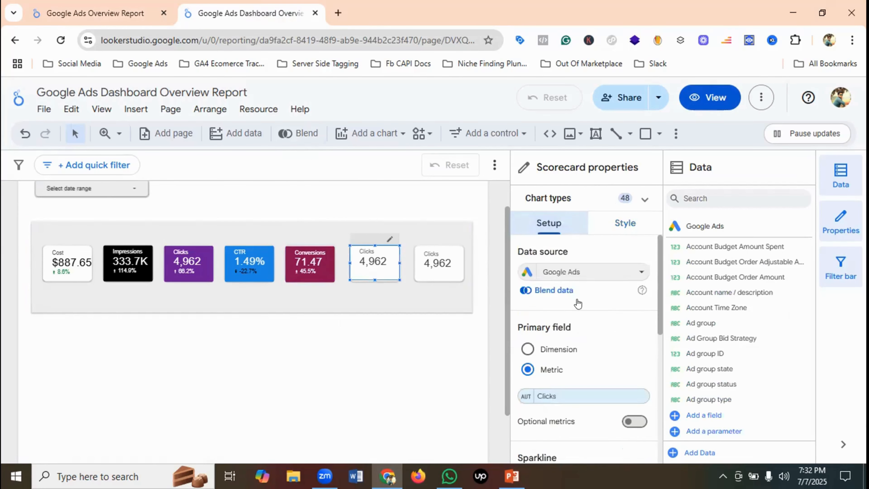
left_click(559, 397)
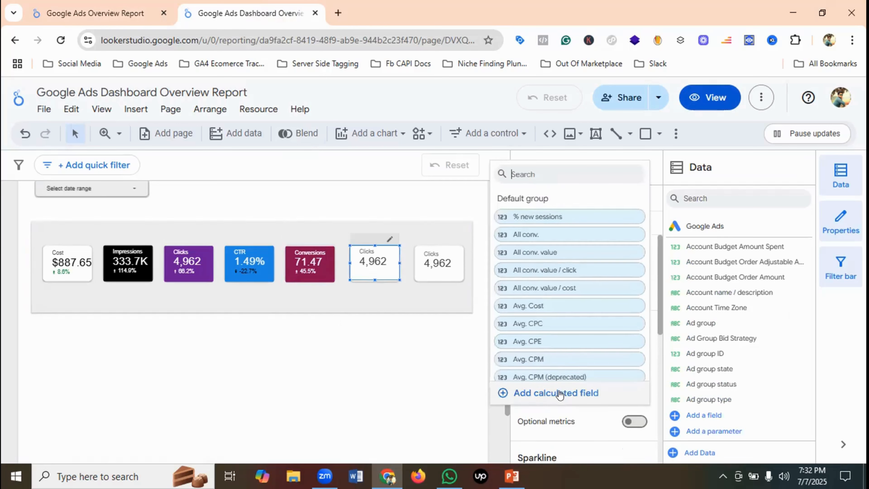
type("c")
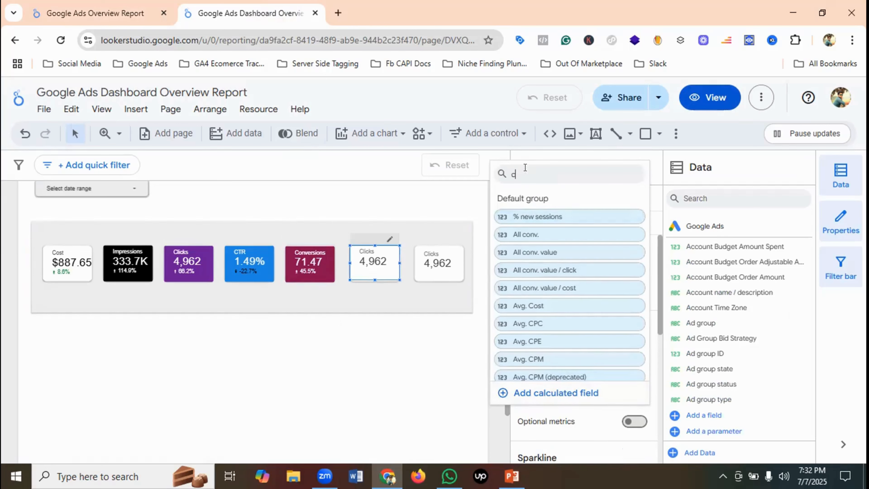
type("onv")
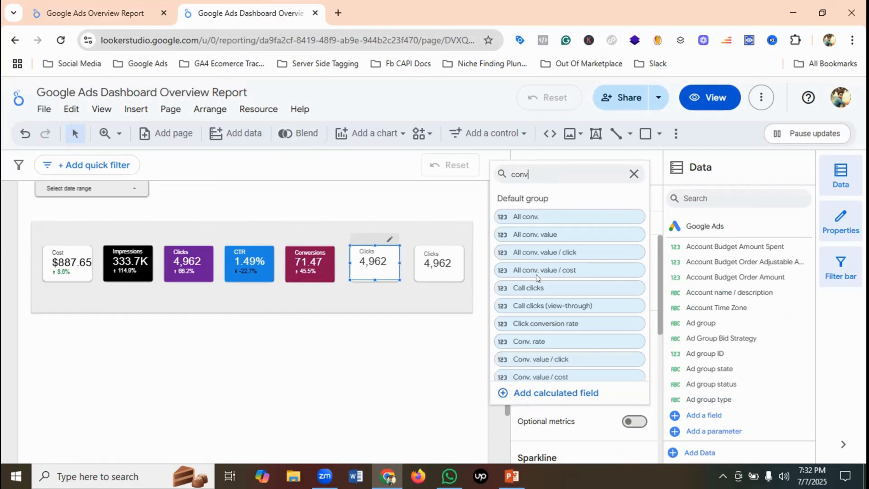
left_click(547, 342)
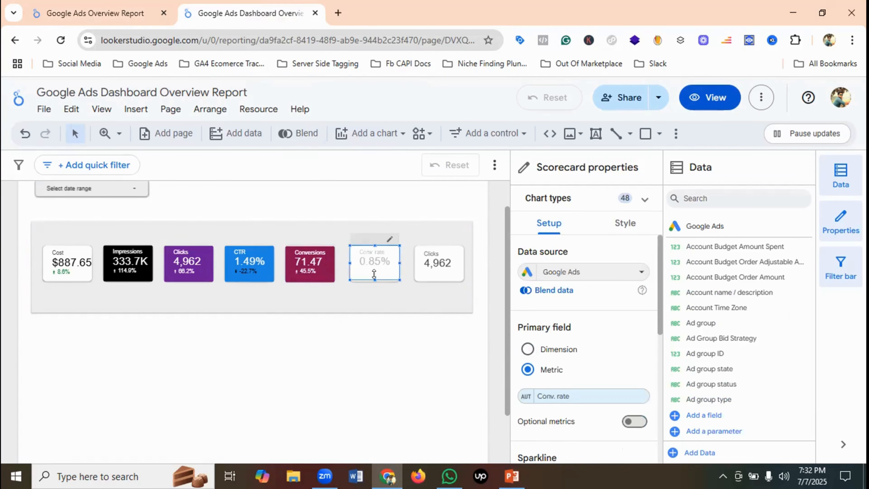
left_click(394, 303)
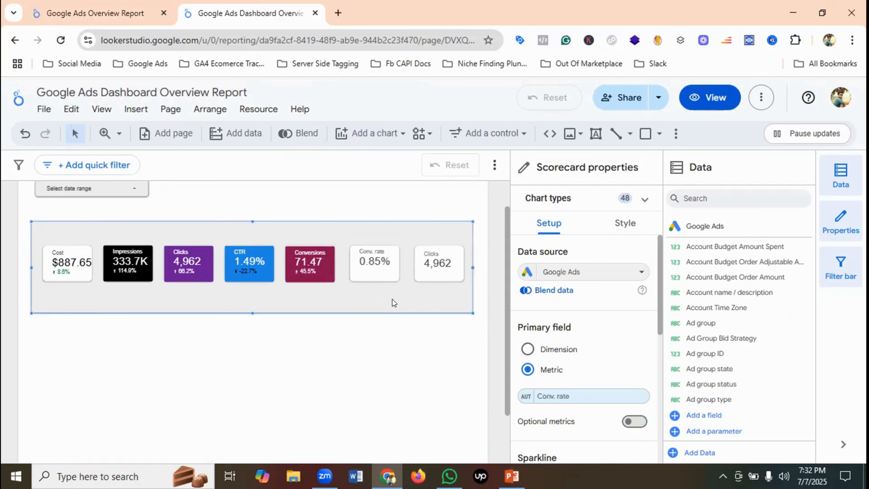
- Check the Conv. rate card in the reference report and give the sixth scorecard a similar olive background
left_click(383, 274)
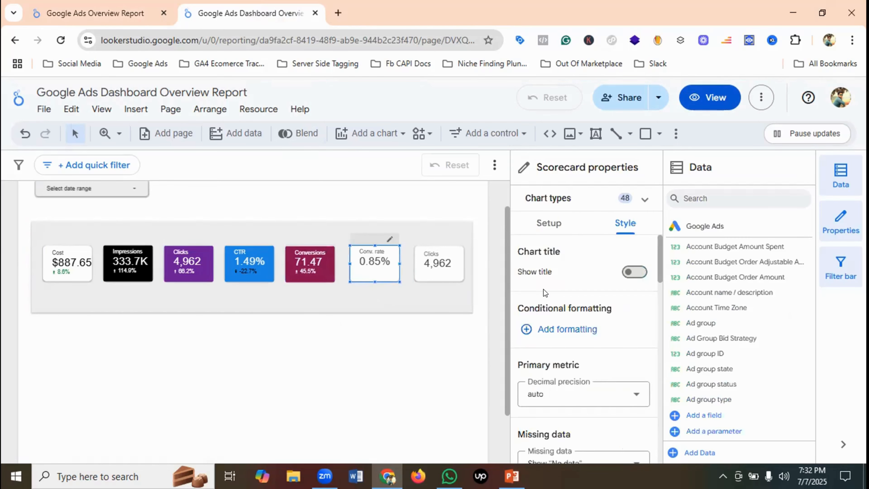
left_click(86, 5)
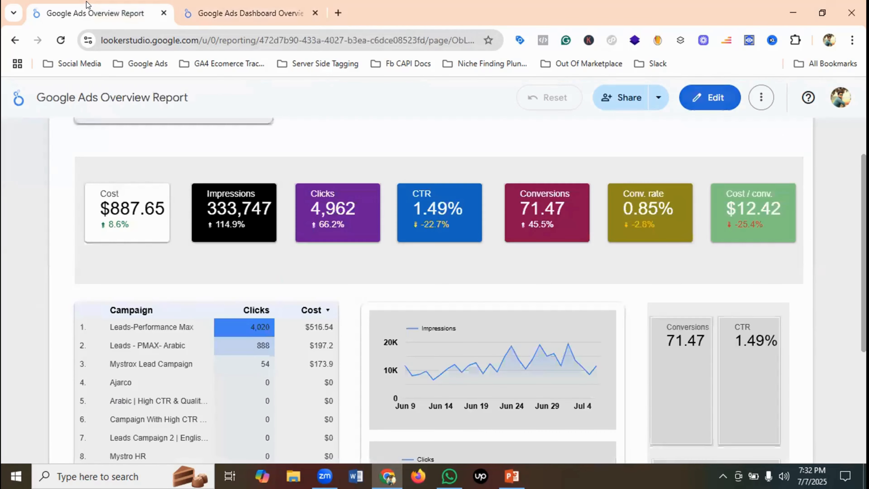
left_click(266, 6)
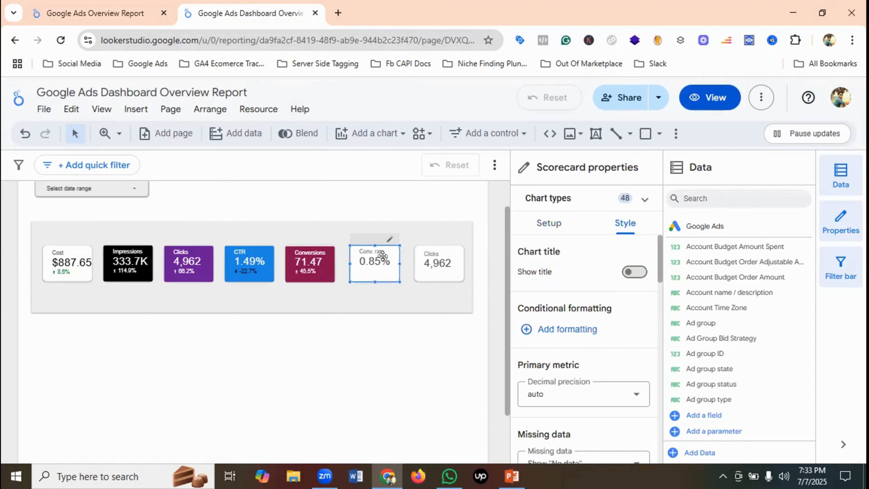
scroll(624, 289, "down", 10)
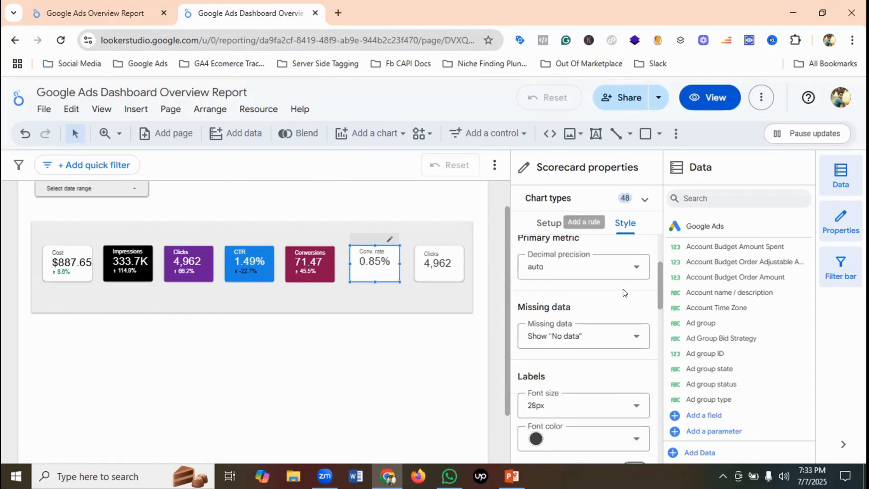
scroll(621, 294, "up", 3)
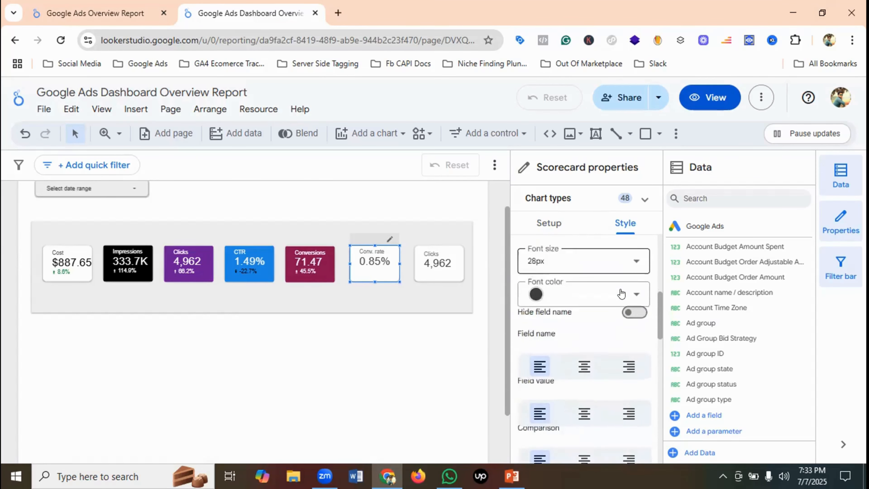
scroll(621, 294, "down", 8)
scroll(622, 294, "down", 2)
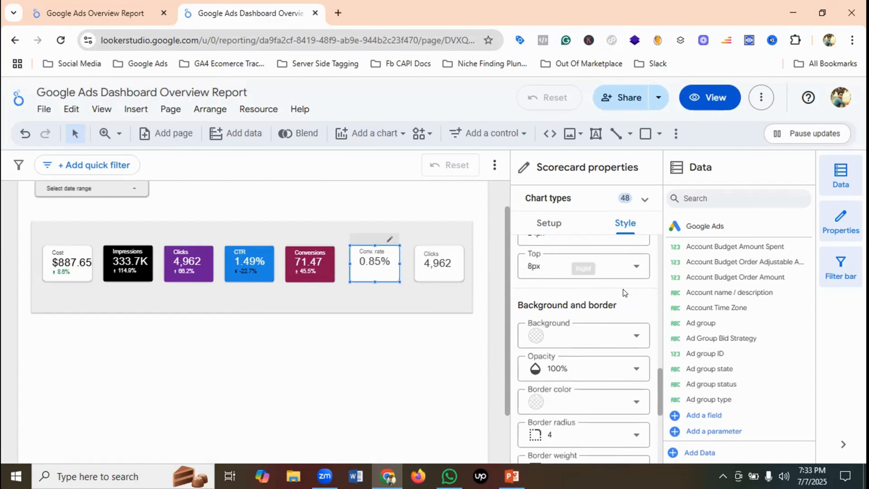
left_click(591, 332)
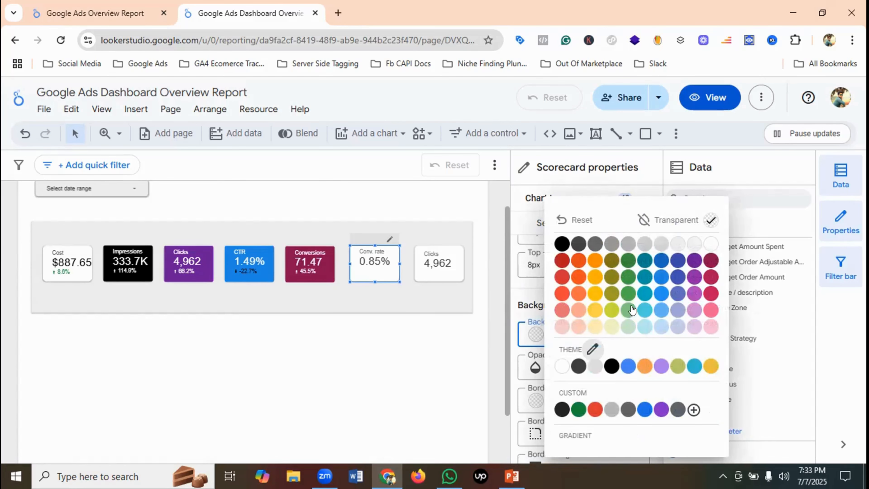
left_click(610, 293)
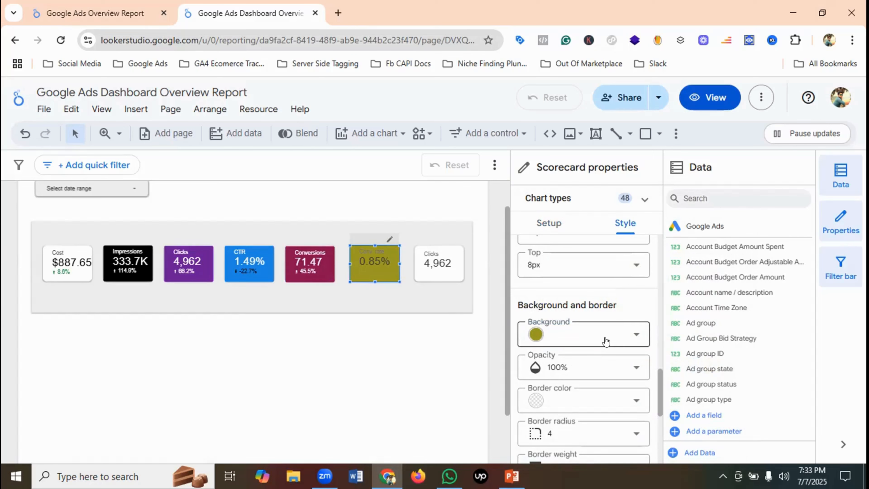
- Set the label font color of the olive Conv. rate scorecard to white
scroll(605, 341, "up", 10)
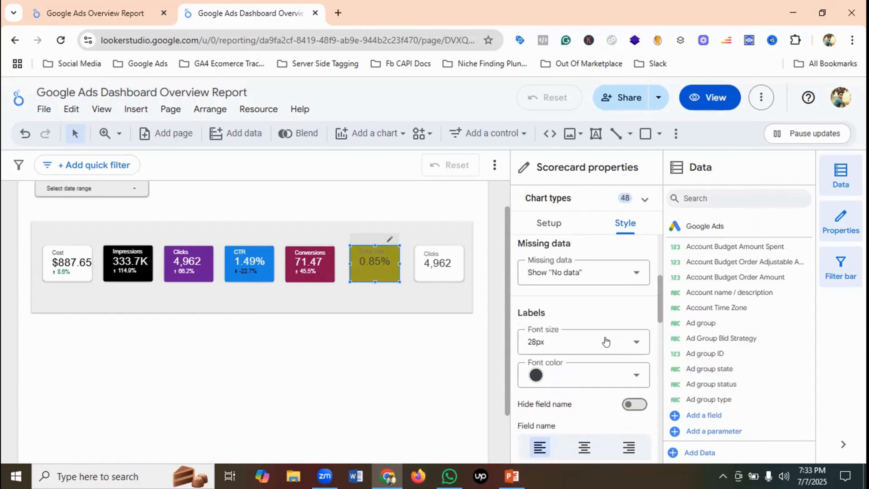
left_click(565, 371)
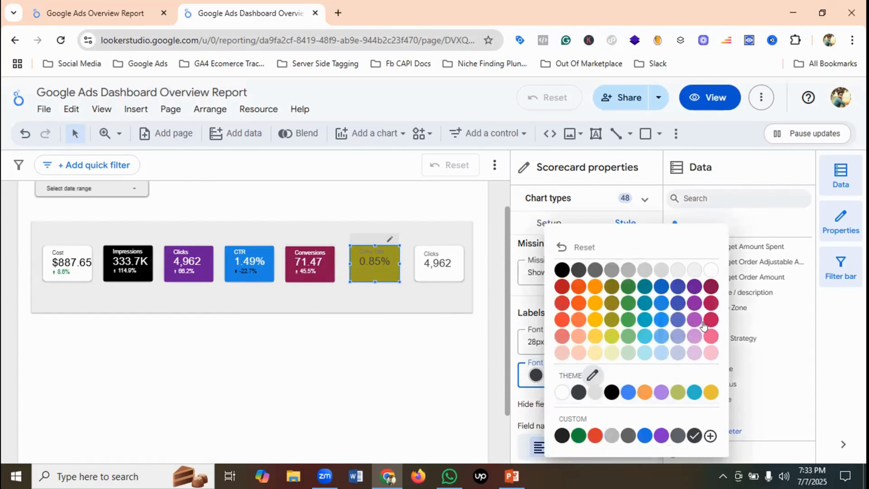
left_click(709, 270)
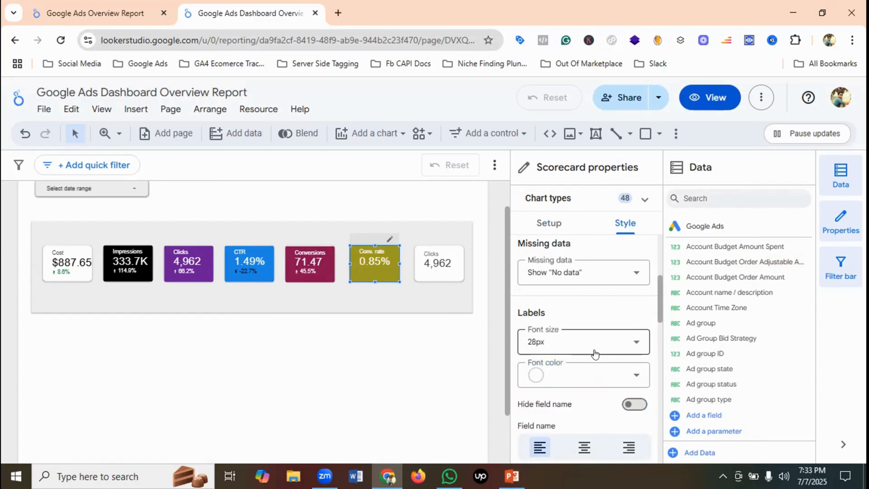
- Turn on the comparison date range for the Conv. rate scorecard and open its period selection
left_click(549, 223)
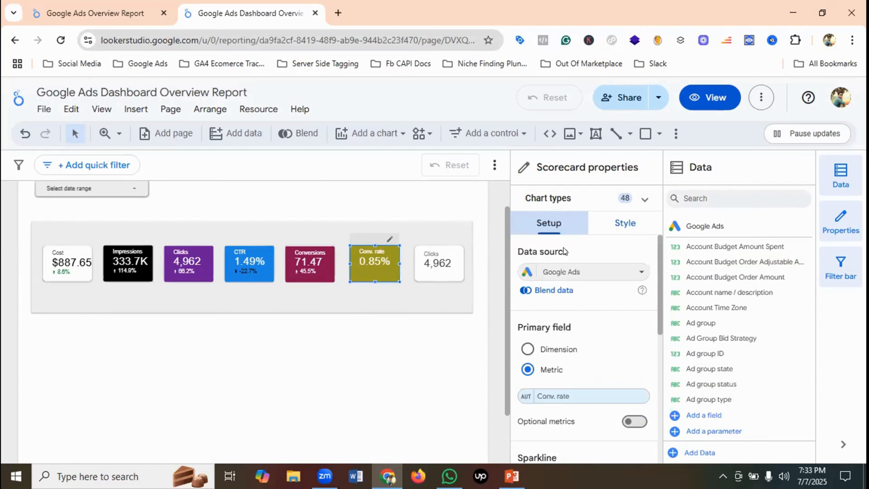
scroll(605, 320, "down", 5)
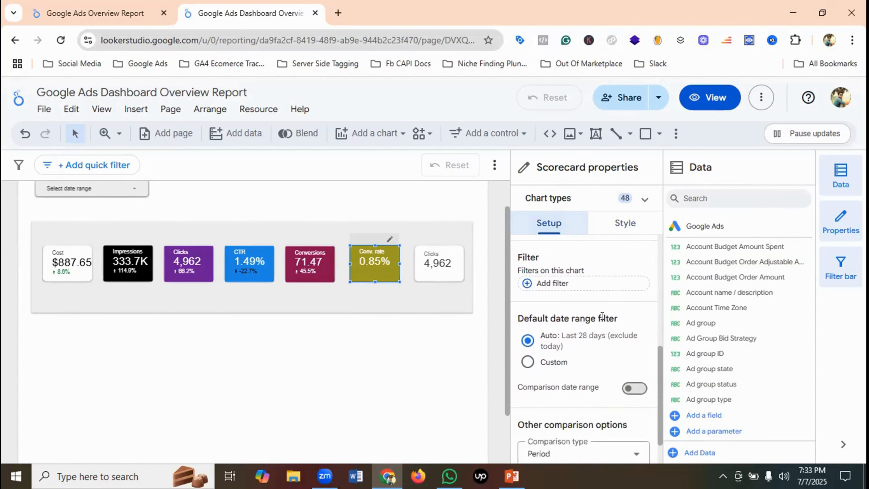
left_click(630, 385)
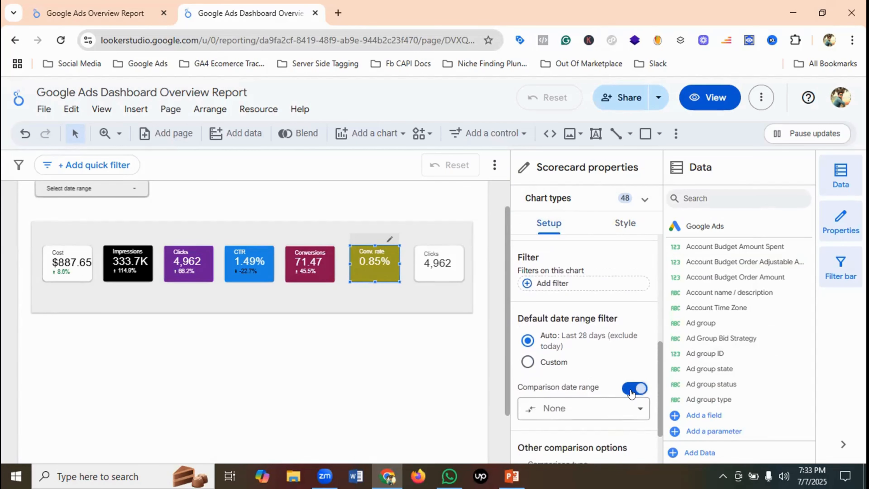
scroll(595, 361, "down", 2)
left_click(589, 348)
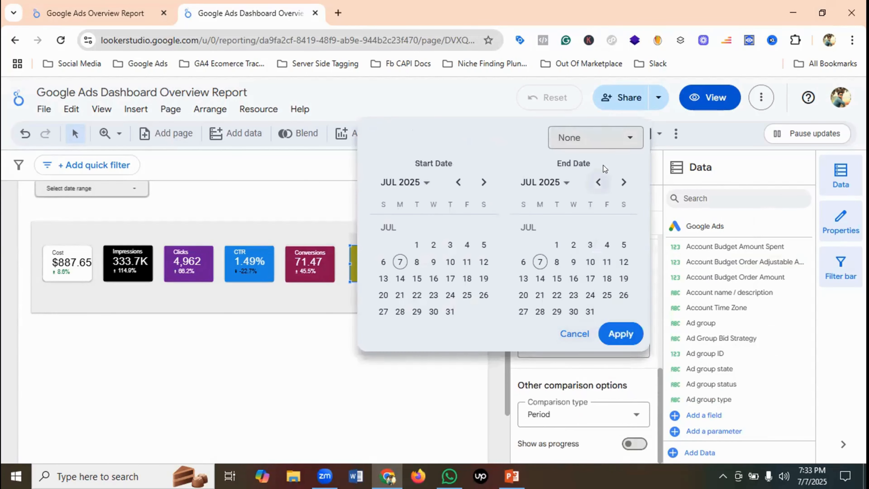
- Set the Conv. rate scorecard's comparison date range to Previous period and apply it
left_click(598, 141)
left_click(580, 198)
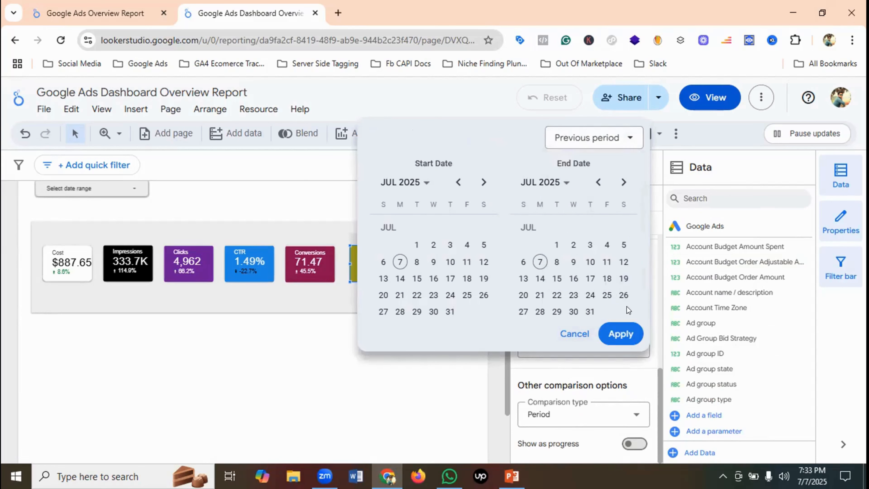
left_click(620, 333)
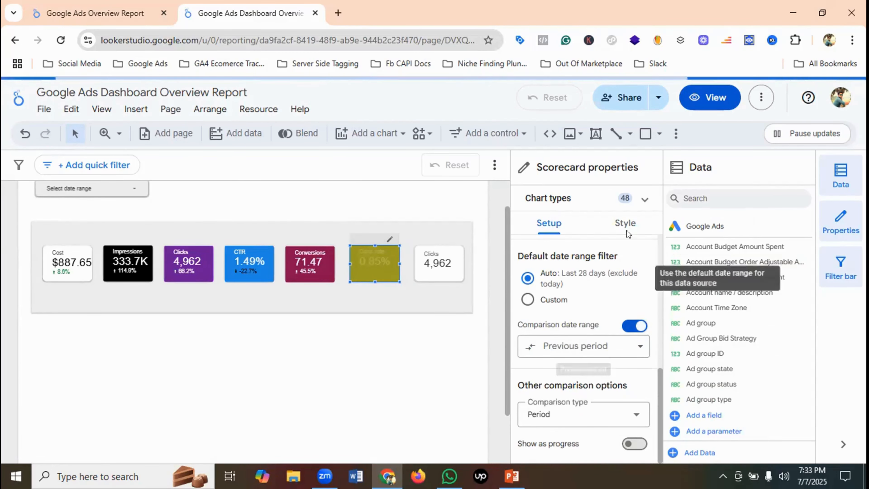
- Set the negative change color of the Conv. rate scorecard's comparison field to black
left_click(626, 223)
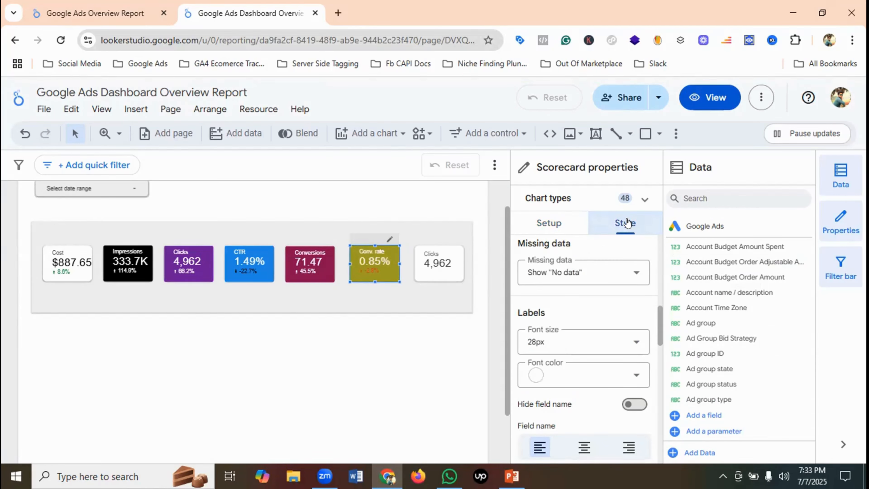
scroll(605, 331, "down", 8)
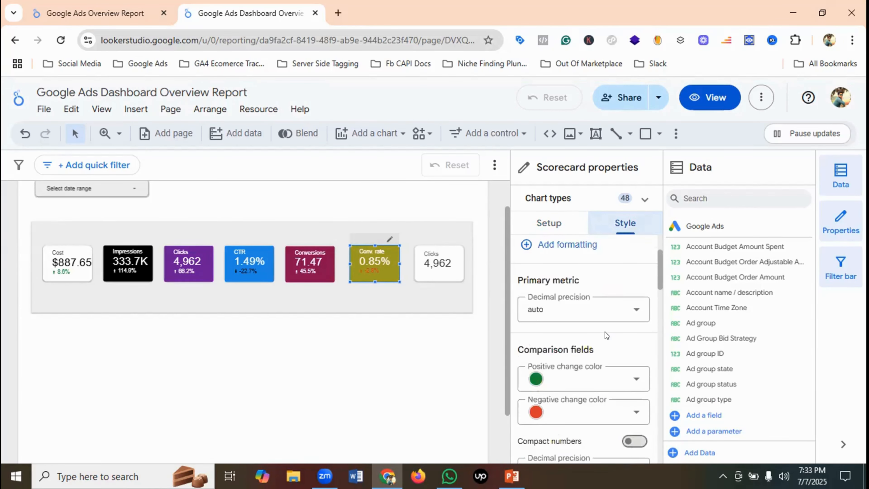
left_click(572, 379)
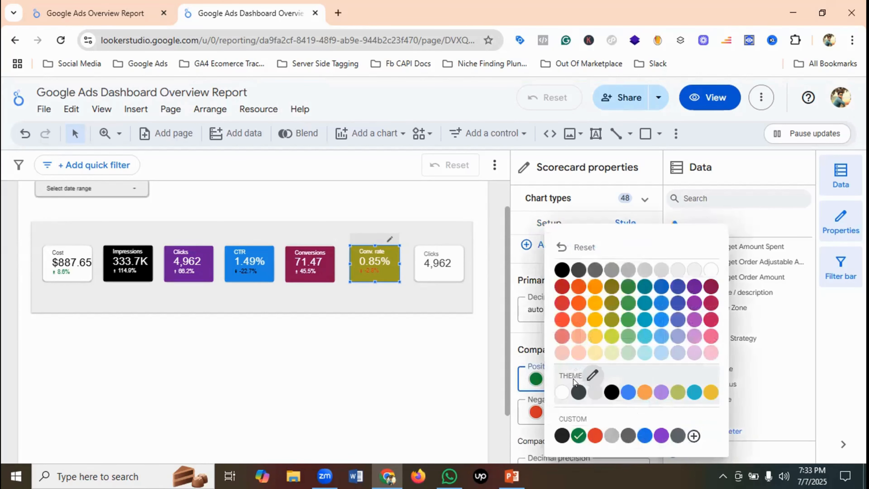
left_click(536, 413)
left_click(536, 412)
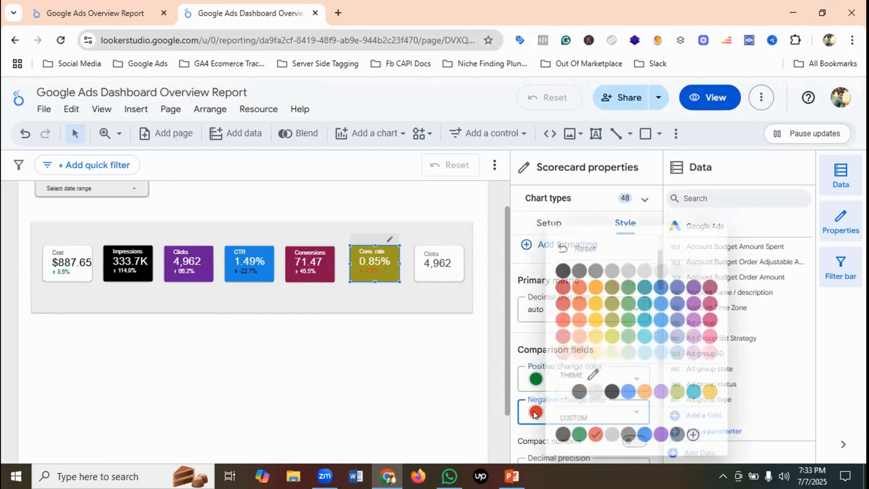
left_click(561, 270)
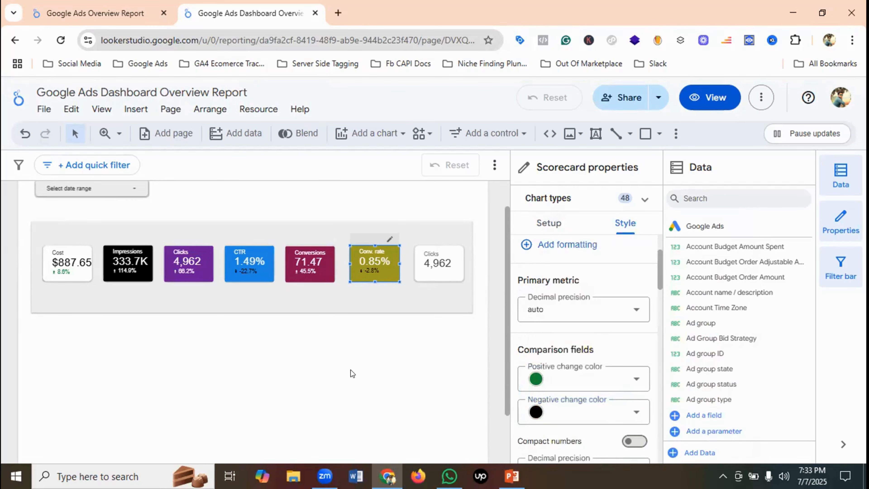
left_click(356, 365)
- Replace the primary metric of the last scorecard in the row with Cost / conv
left_click(437, 270)
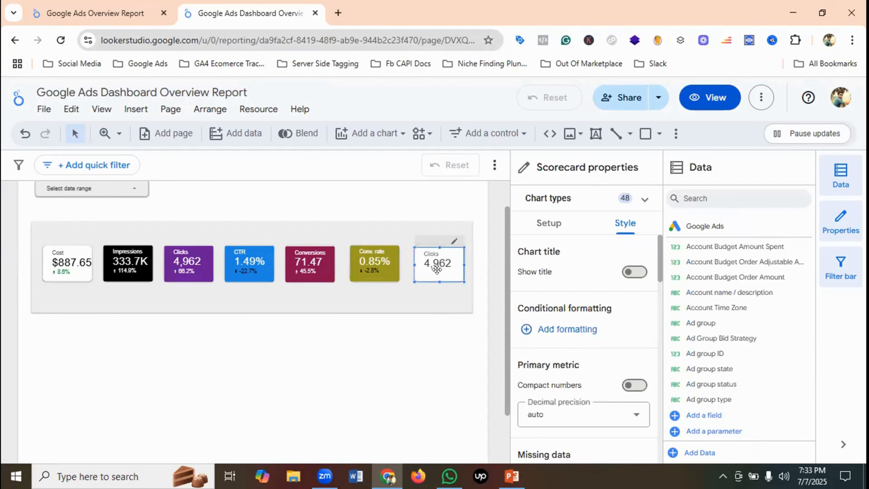
left_click(548, 223)
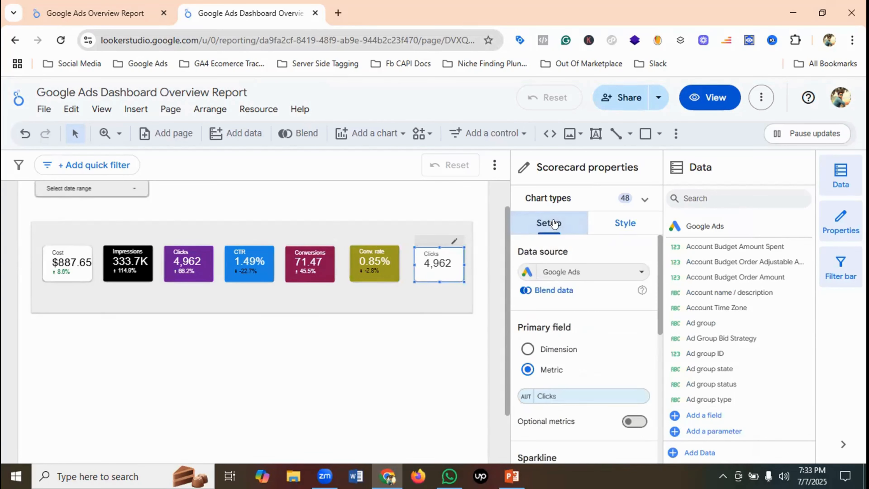
scroll(593, 309, "down", 2)
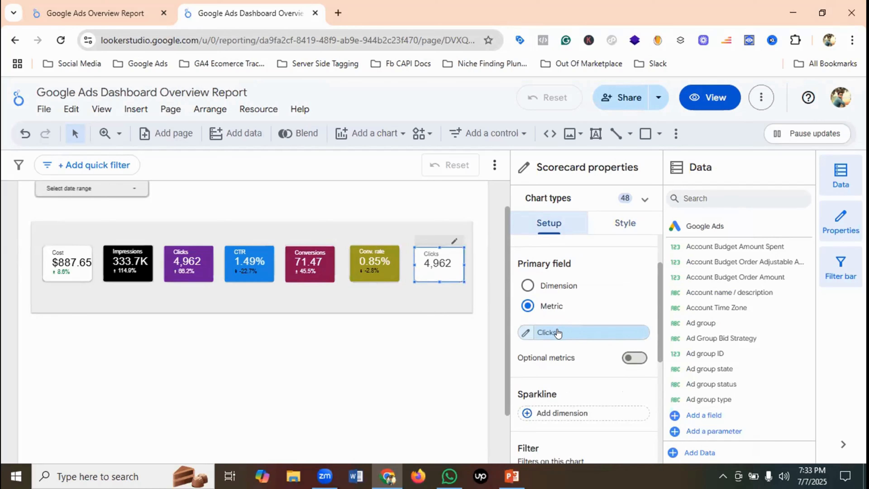
left_click(561, 332)
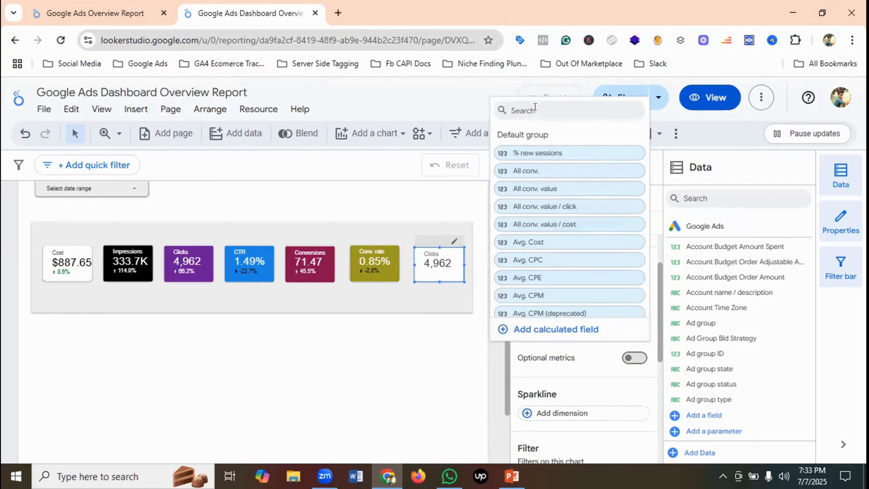
type("cost")
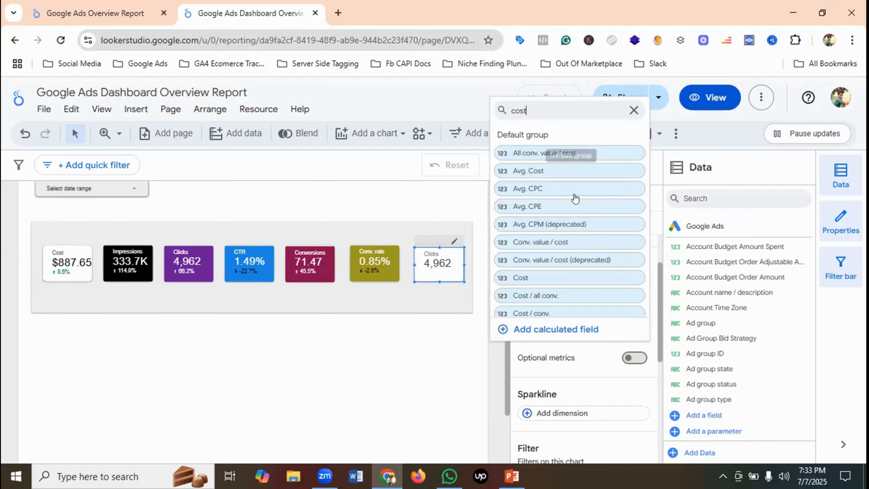
scroll(570, 274, "down", 1)
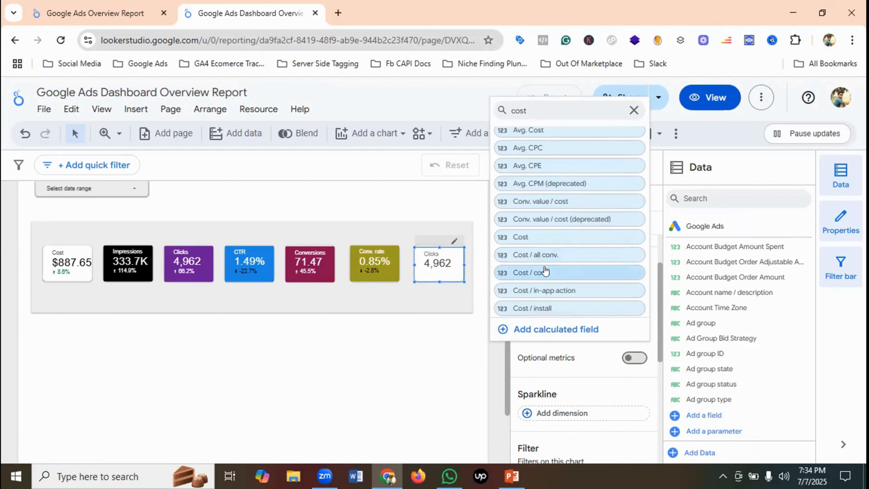
left_click(540, 272)
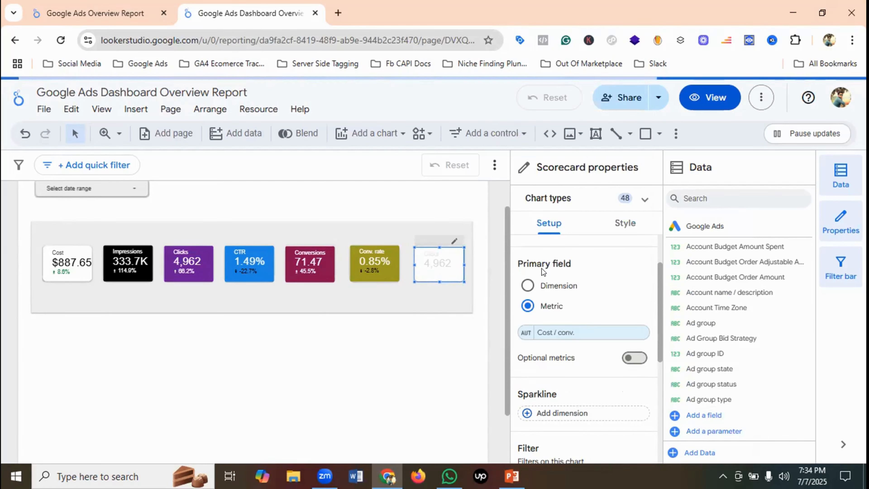
- Check the matching card in the Google Ads Overview Report and give the Cost / conv. scorecard a light blue background
left_click(113, 4)
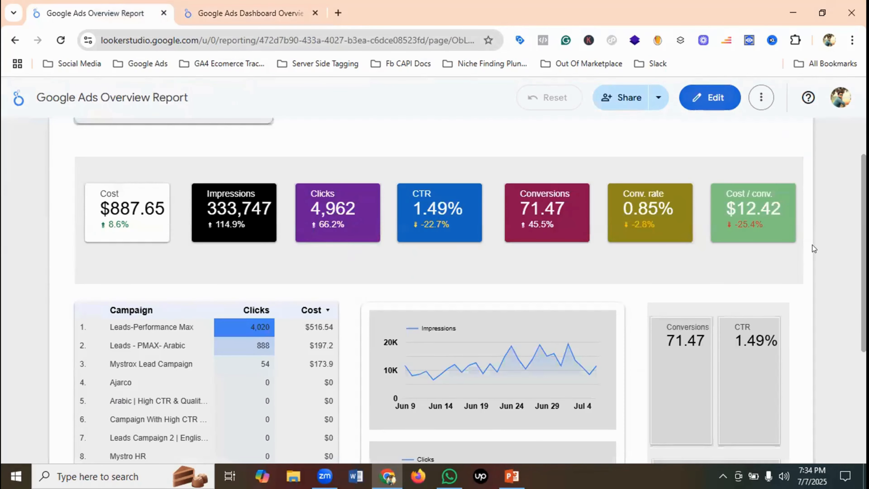
left_click(276, 8)
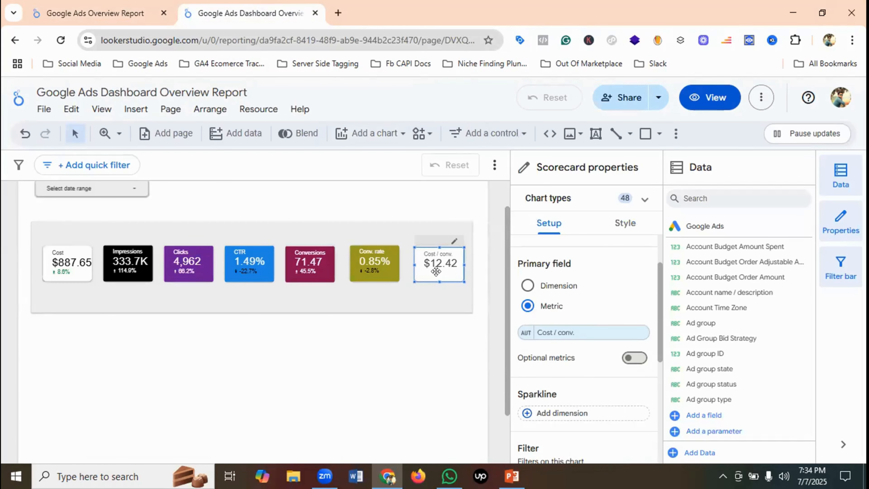
left_click(626, 223)
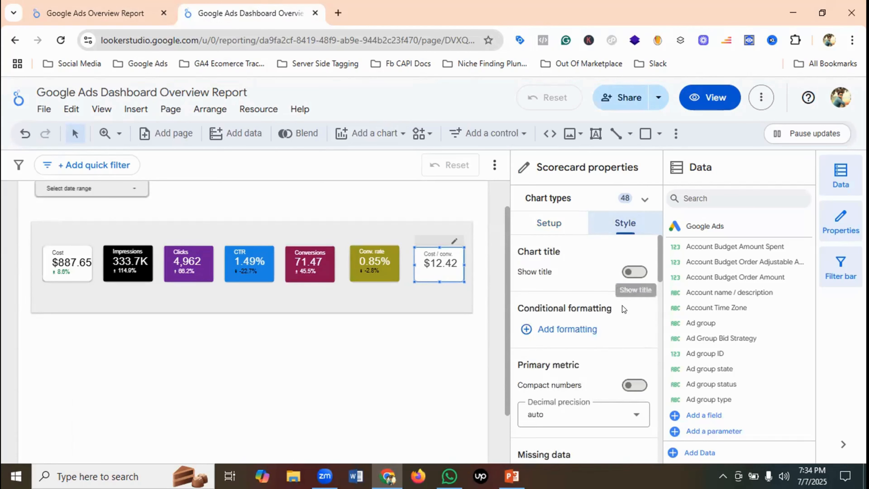
scroll(622, 308, "down", 6)
scroll(622, 315, "down", 6)
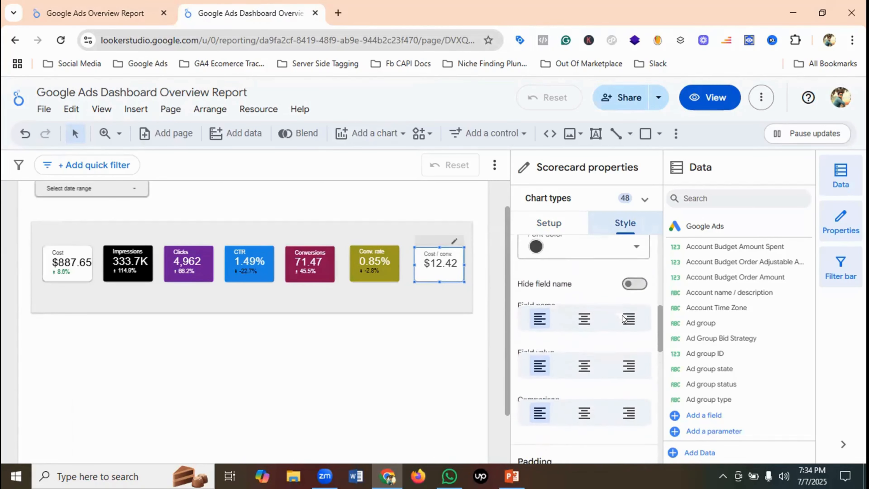
scroll(622, 315, "down", 3)
scroll(622, 315, "up", 2)
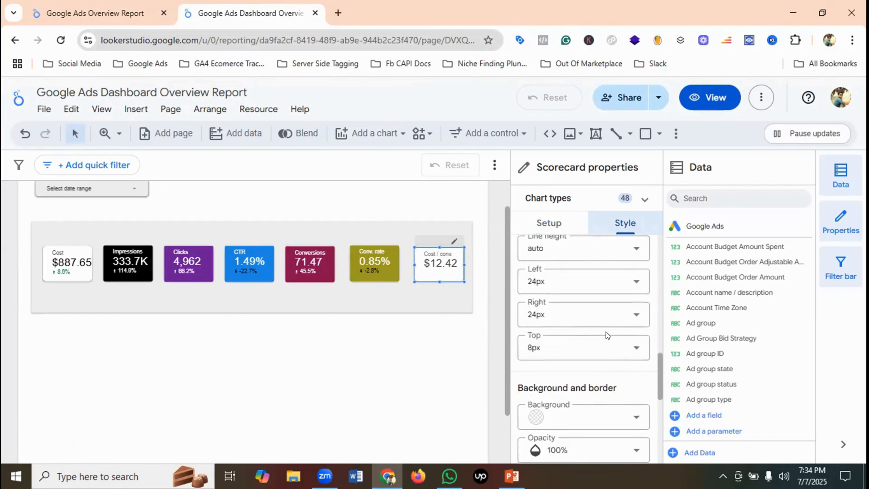
scroll(605, 331, "down", 2)
left_click(581, 356)
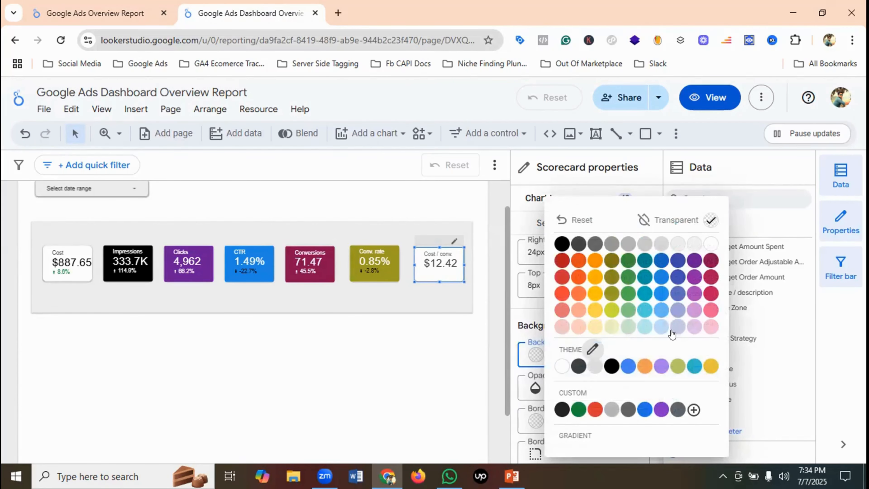
left_click(661, 329)
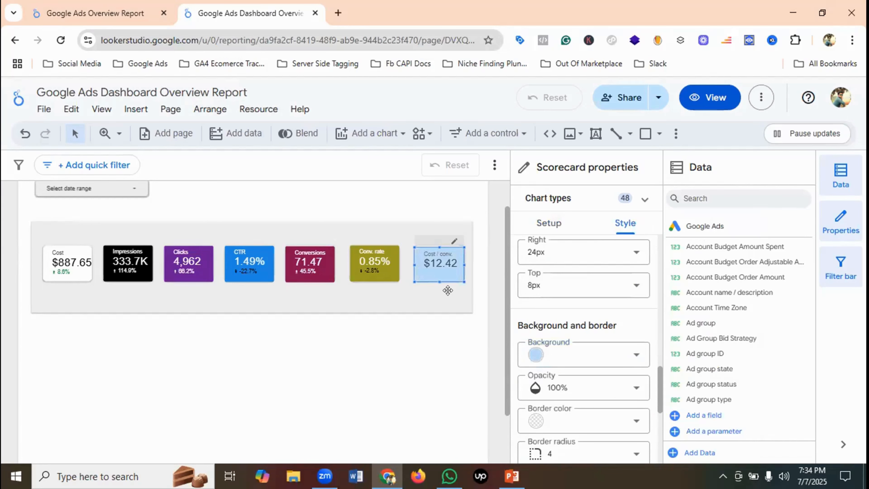
- Try white as the label font color of the Cost / conv. scorecard
scroll(588, 303, "up", 3)
scroll(588, 303, "up", 6)
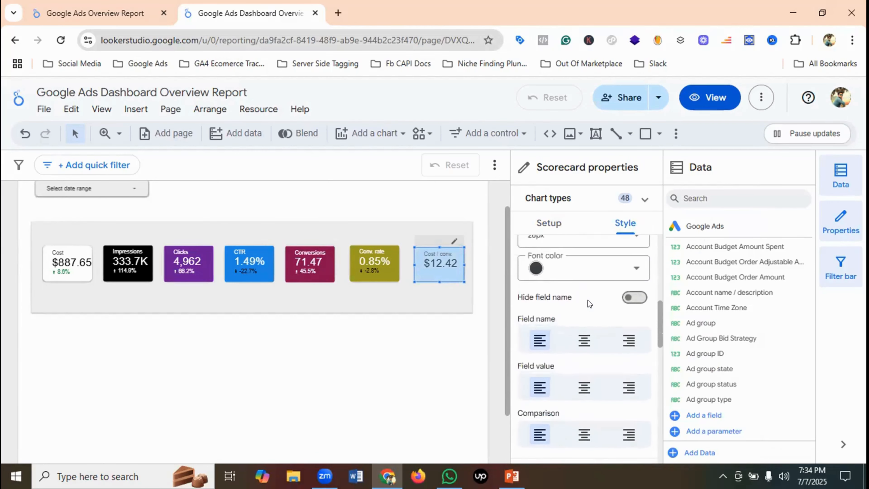
left_click(568, 323)
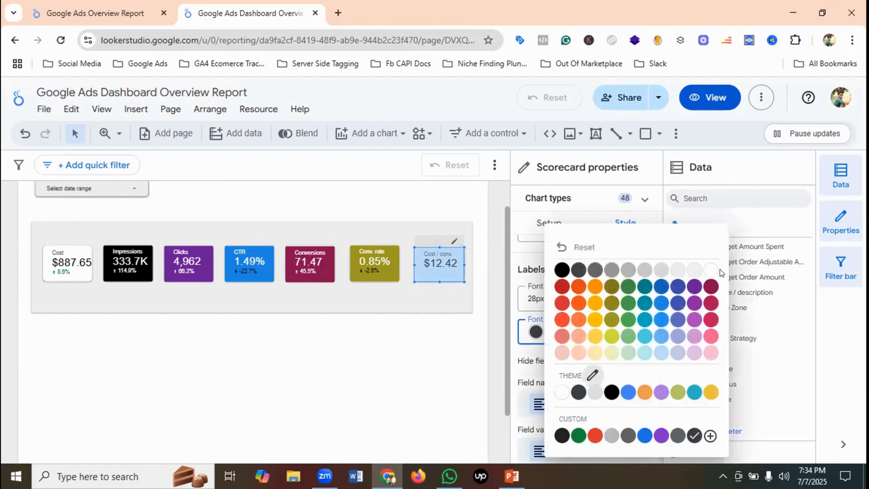
left_click(709, 270)
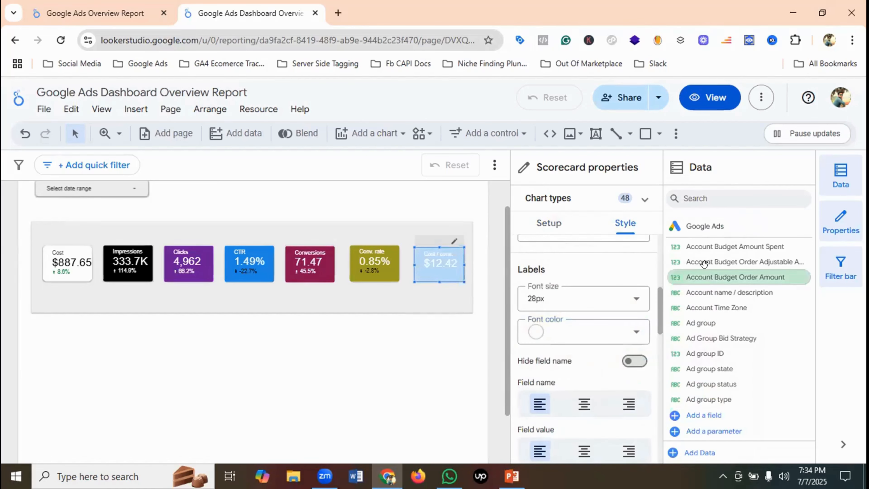
- Set the label font color of the Cost / conv. scorecard to black
left_click(566, 300)
left_click(577, 331)
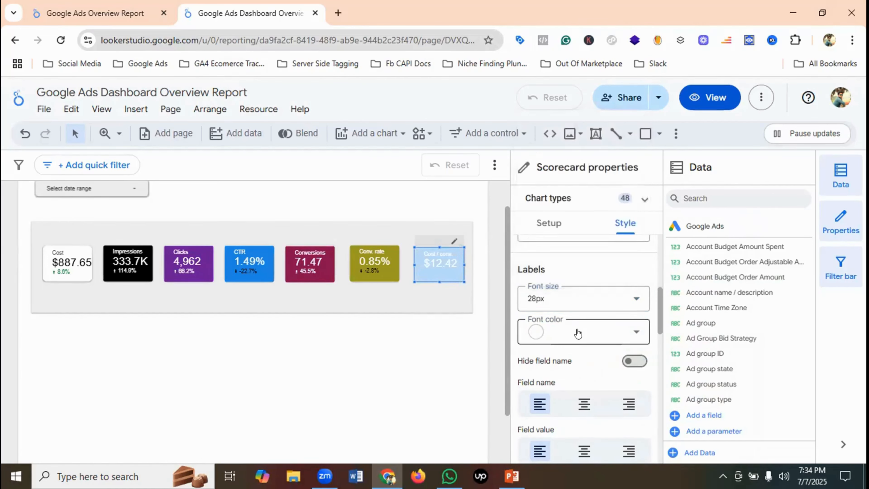
left_click(576, 332)
left_click(561, 270)
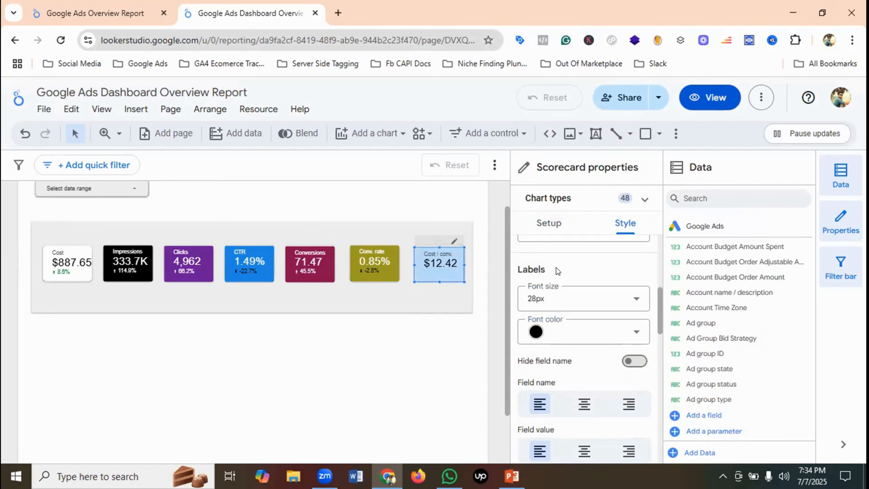
- Enable the comparison date range on the Cost / conv. scorecard and set it to Previous period
left_click(539, 223)
scroll(588, 288, "down", 5)
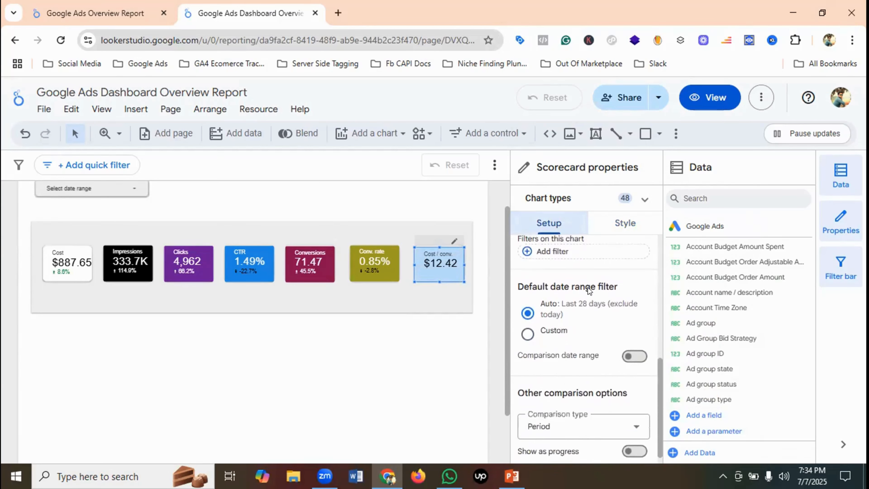
left_click(627, 350)
scroll(588, 353, "up", 2)
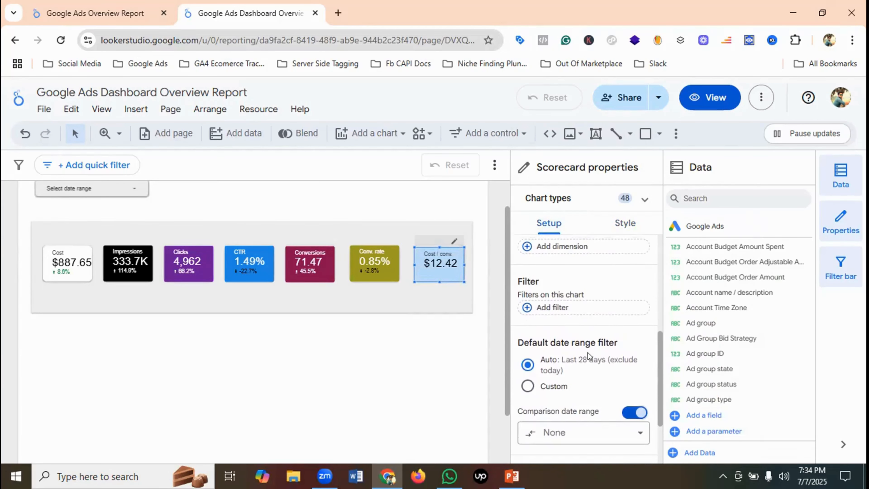
left_click(579, 426)
left_click(605, 229)
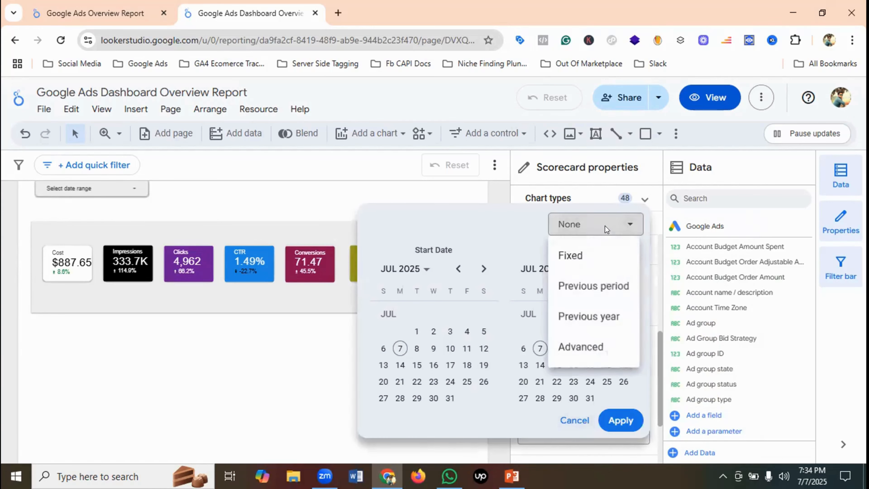
left_click(604, 285)
left_click(621, 421)
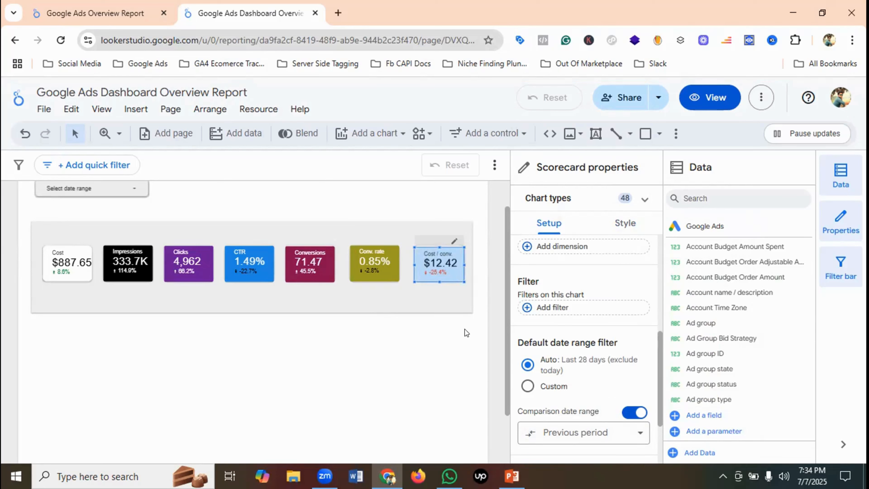
- Preview the scorecard row in view mode and examine the campaign table and charts in the Google Ads Overview Report
left_click(708, 100)
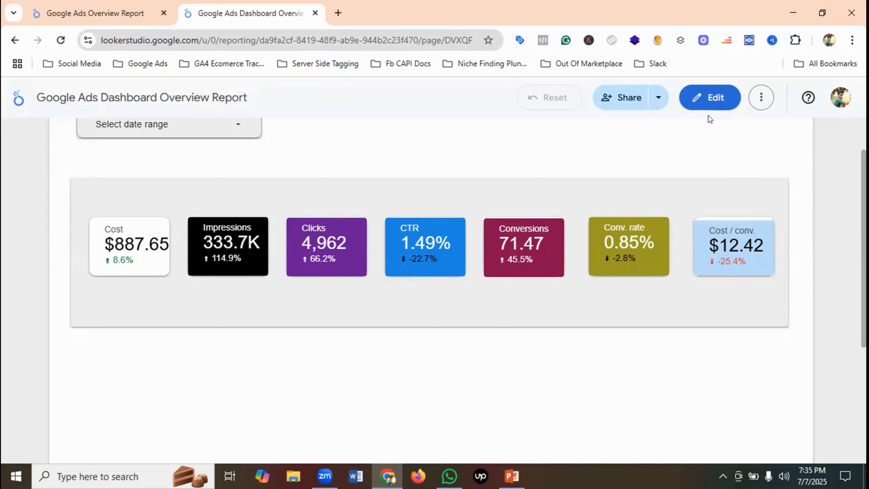
left_click(712, 100)
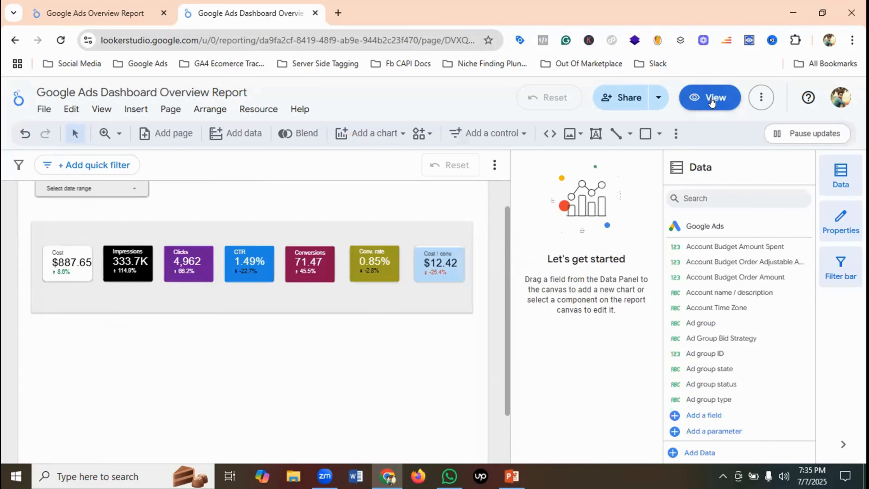
left_click(96, 13)
scroll(292, 281, "down", 4)
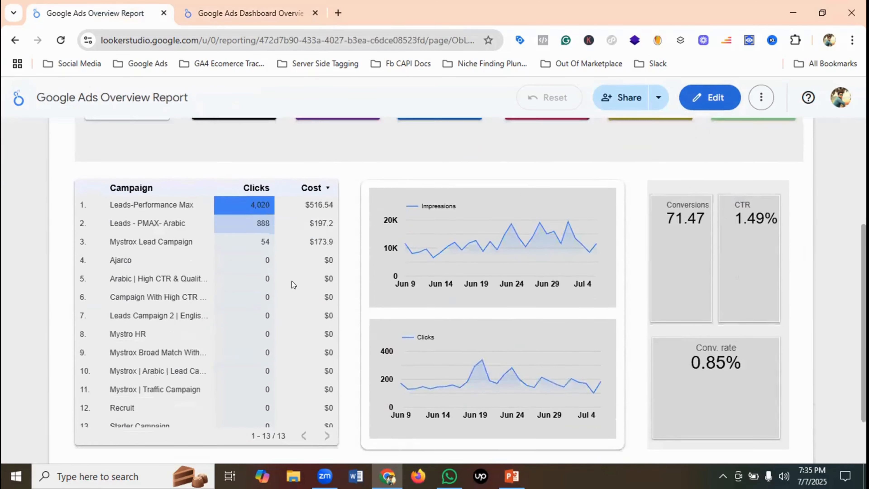
scroll(495, 309, "up", 2)
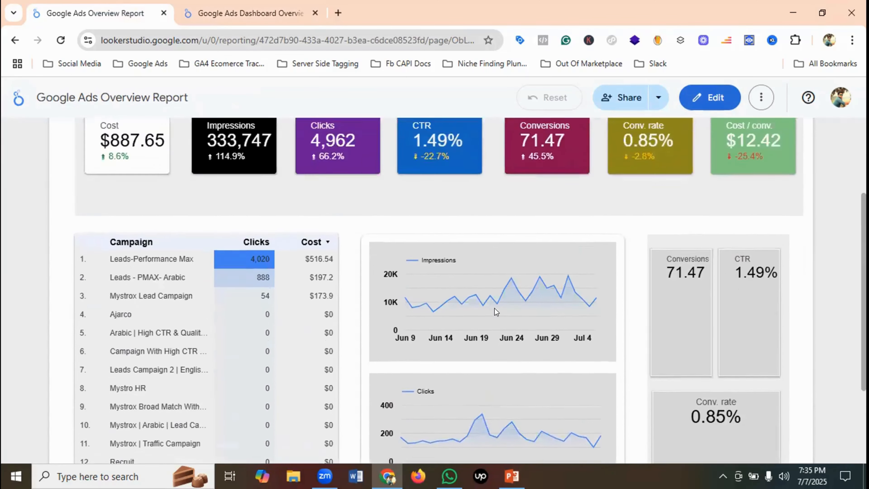
scroll(495, 309, "down", 2)
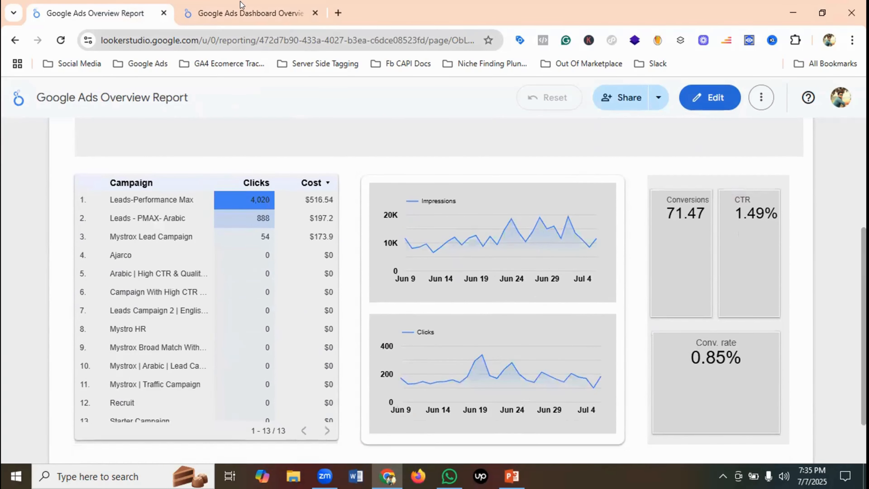
- Draw a rectangle in the Google Ads Dashboard Overview Report below the scorecard row and align it with the left edge of the scorecard panel
left_click(241, 4)
left_click(148, 11)
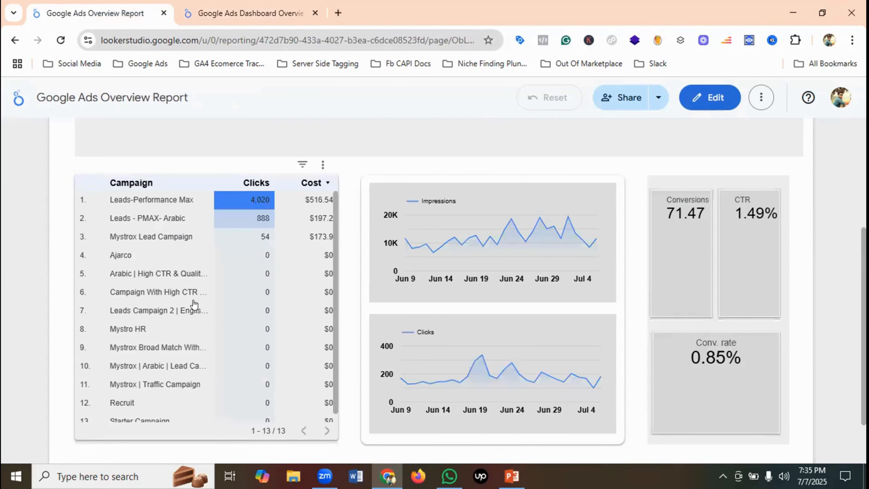
left_click(259, 5)
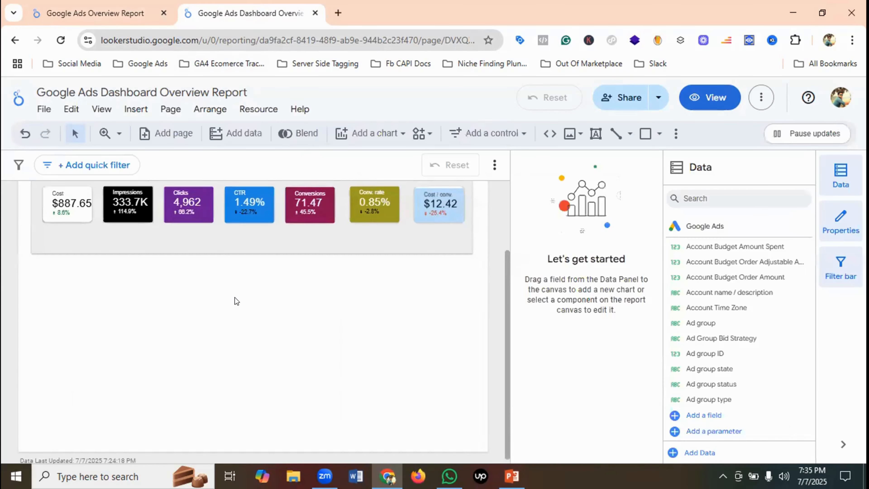
left_click(646, 134)
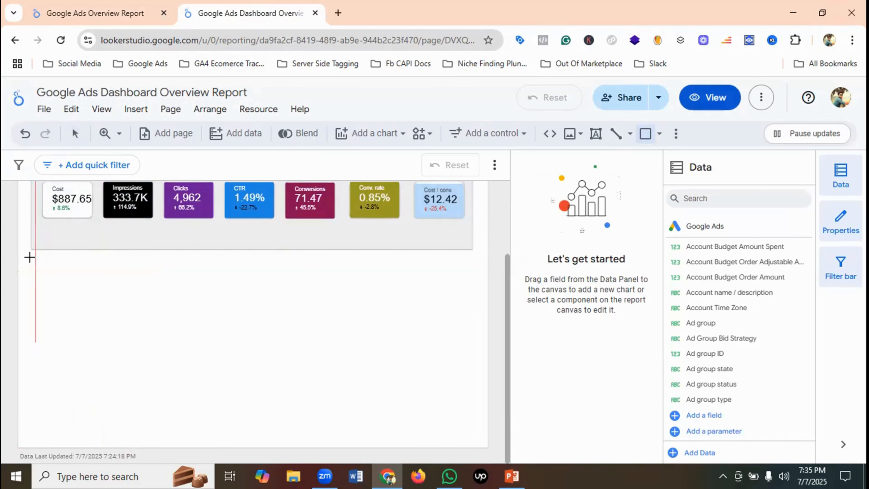
left_click_drag(36, 263, 193, 434)
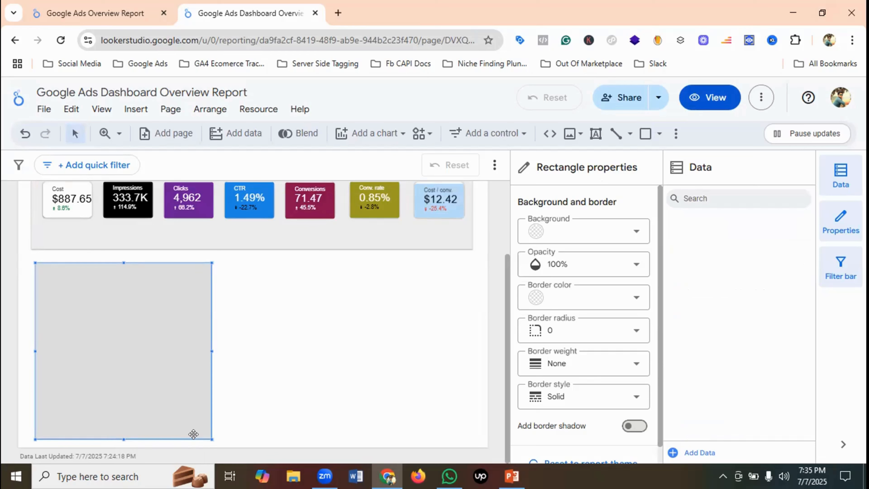
left_click_drag(155, 409, 155, 408)
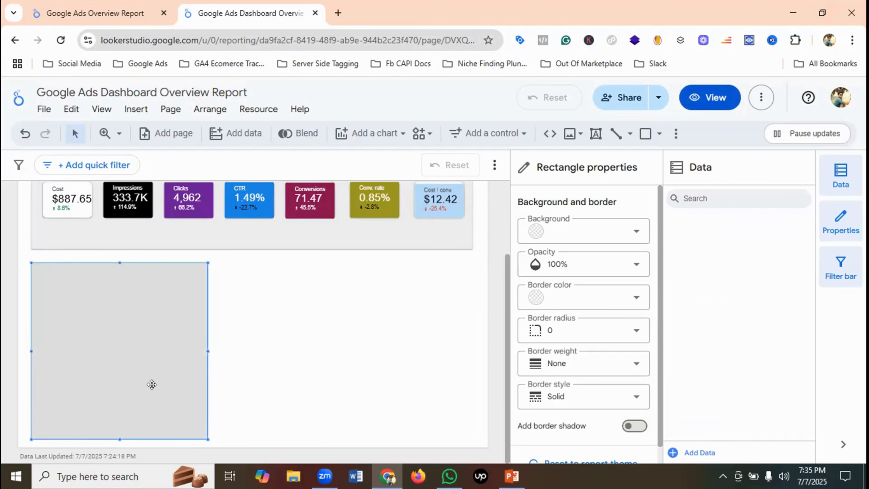
- Copy the gray rectangle and place the copy beside it at the same height below the scorecard row
right_click(157, 356)
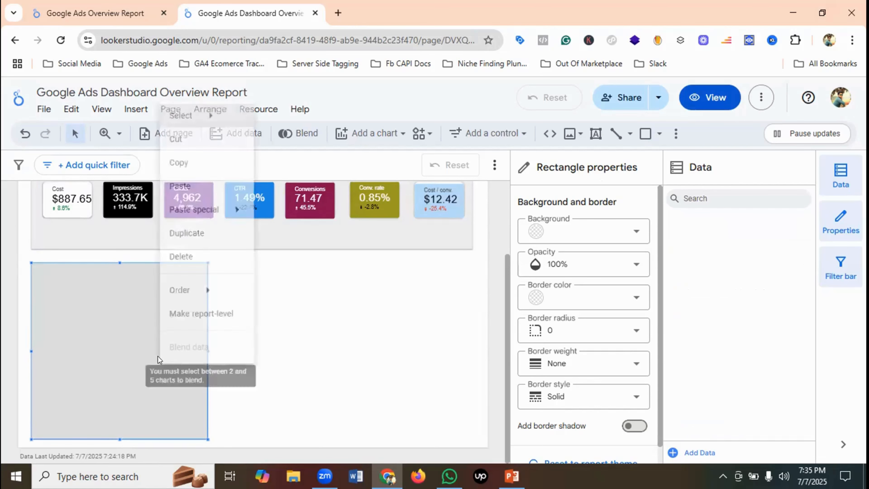
left_click(181, 146)
left_click(267, 328)
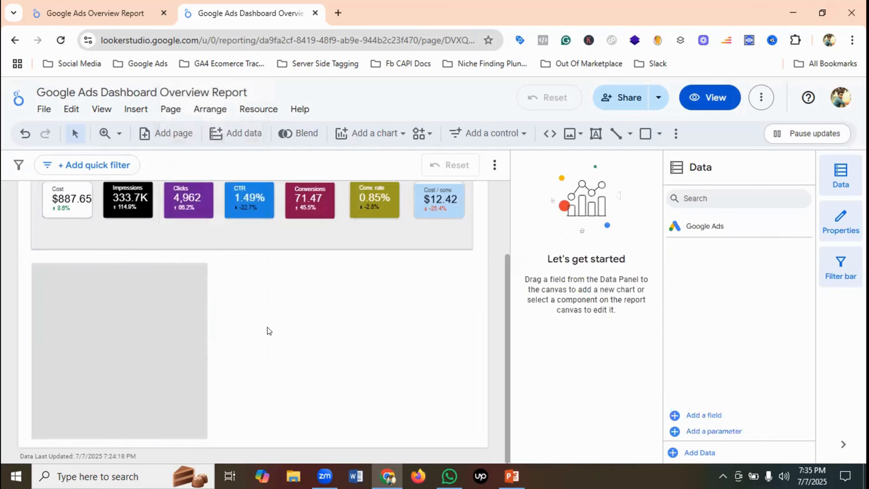
key("ctrl+v")
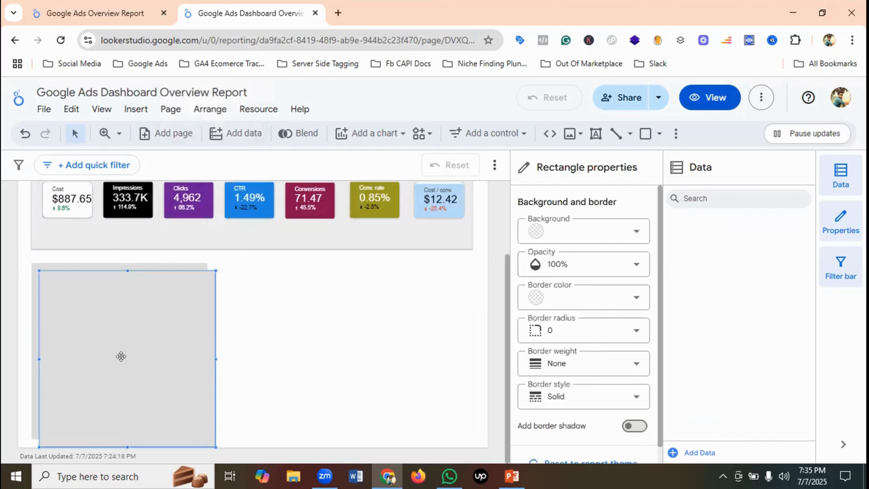
left_click_drag(120, 355, 303, 348)
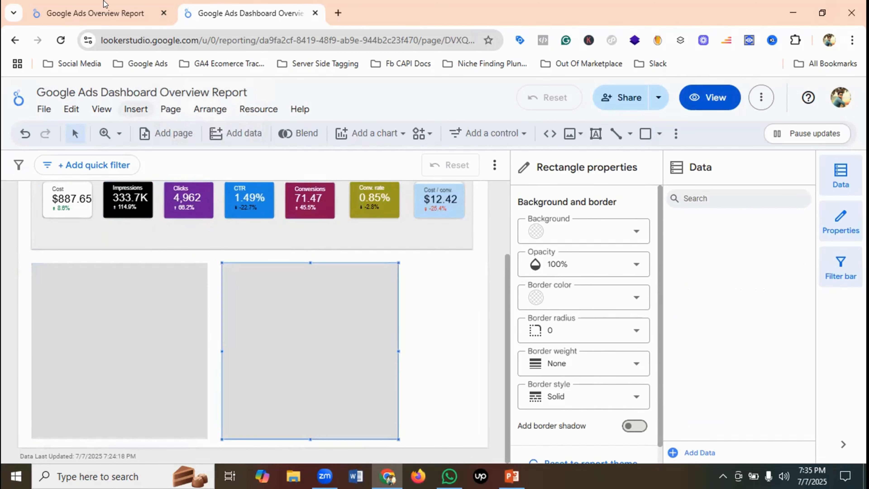
- Compare the layout with the Google Ads Overview Report and delete the copied rectangle
left_click(104, 4)
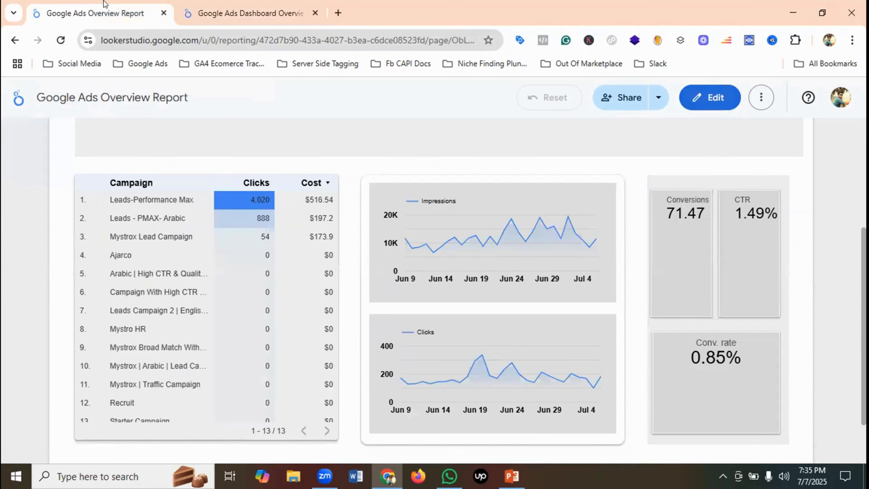
left_click(236, 5)
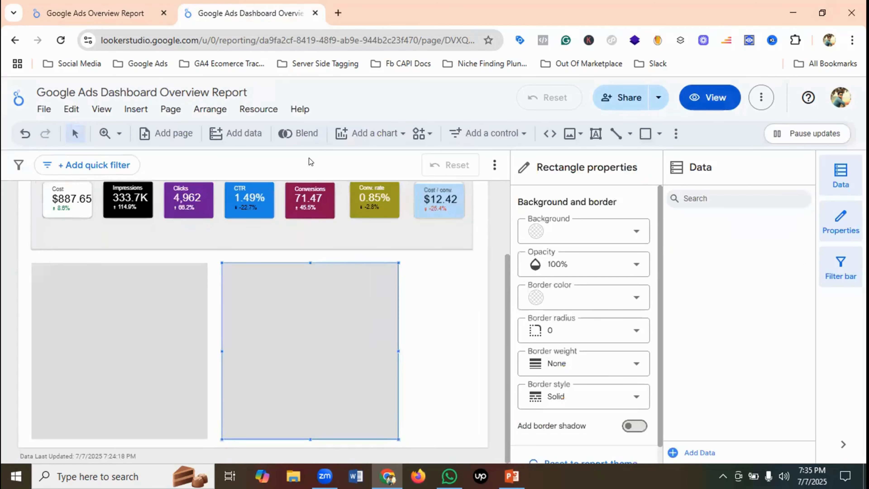
left_click(139, 373)
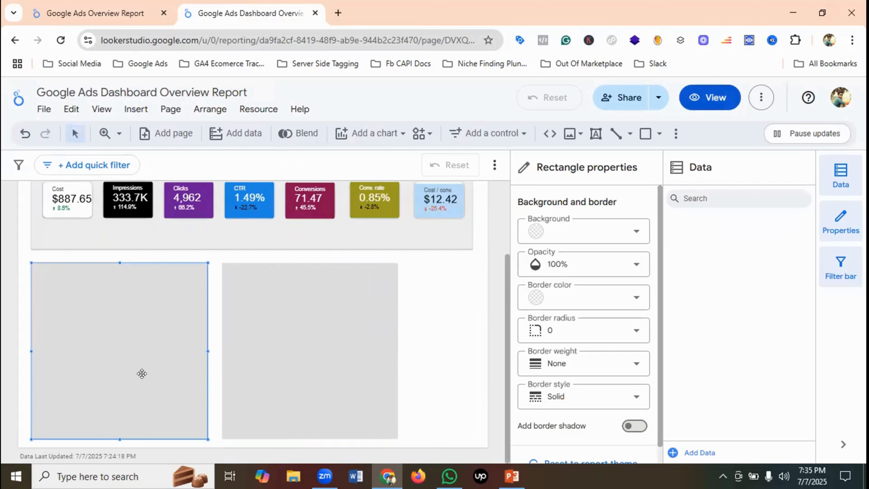
left_click(282, 365)
right_click(283, 365)
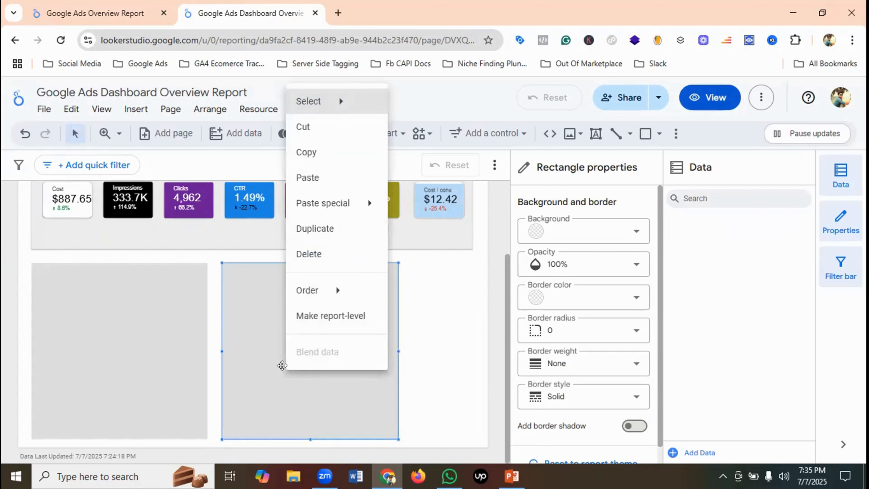
left_click(310, 254)
- Narrow the remaining rectangle from its right edge and preview it in view mode
left_click(199, 356)
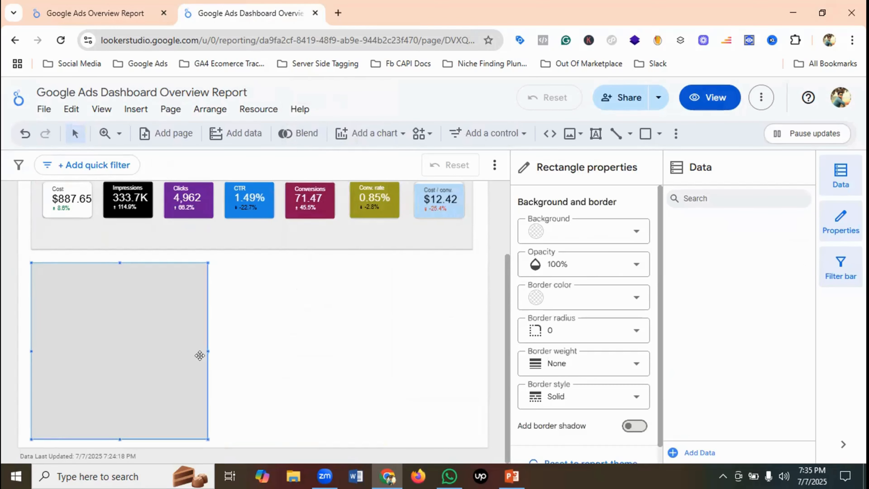
left_click_drag(208, 351, 189, 352)
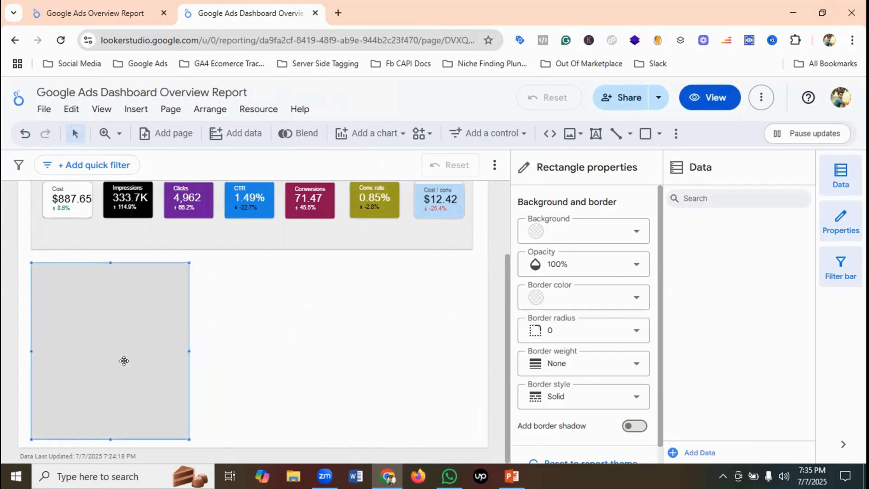
left_click(716, 97)
scroll(363, 311, "down", 3)
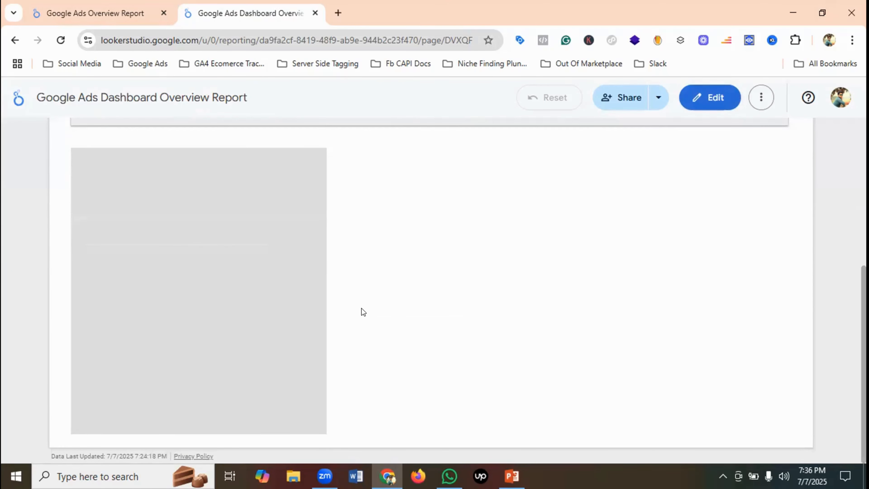
- Examine the campaign table in the Google Ads Overview Report and compare it with the rectangle in the dashboard preview
left_click(91, 11)
scroll(255, 301, "down", 1)
scroll(257, 301, "up", 1)
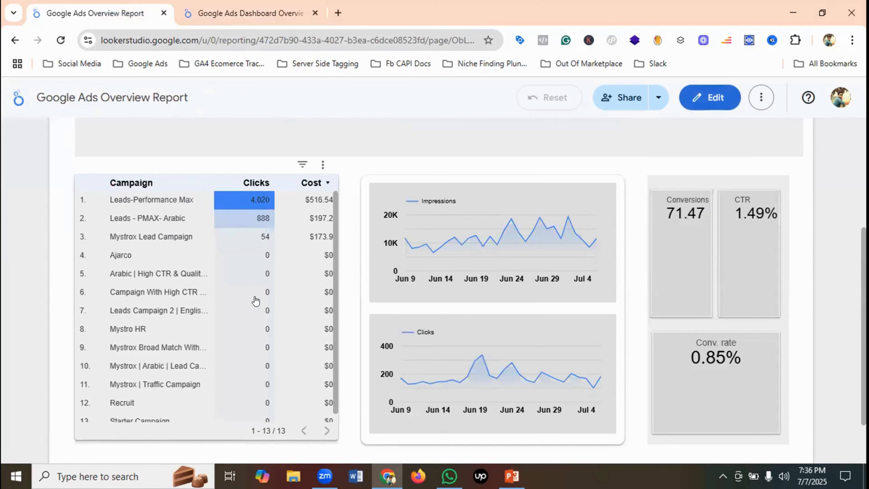
scroll(263, 310, "down", 1)
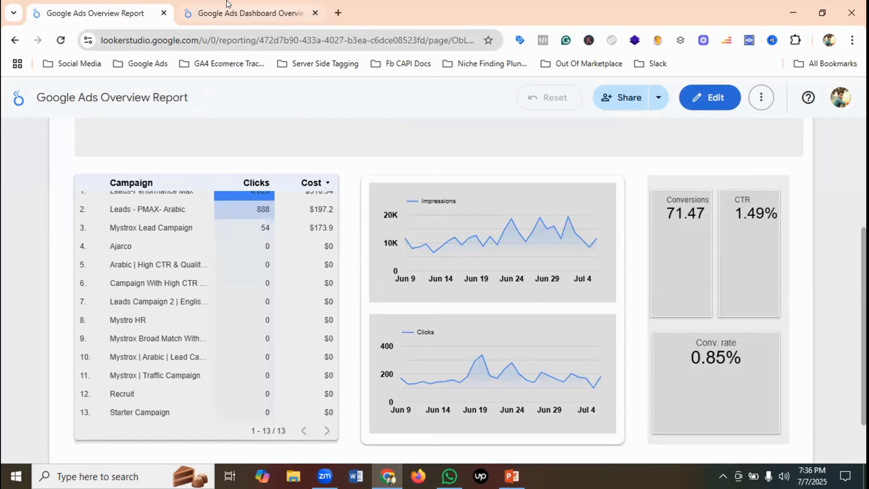
left_click(248, 13)
scroll(209, 283, "up", 2)
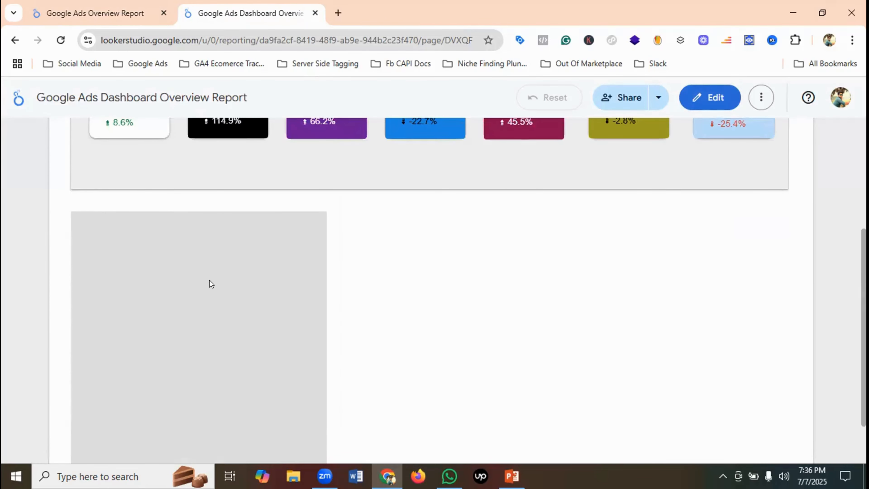
scroll(429, 241, "down", 2)
- Return to editing, add a border shadow to the rectangle and set its background to light gray
left_click(703, 105)
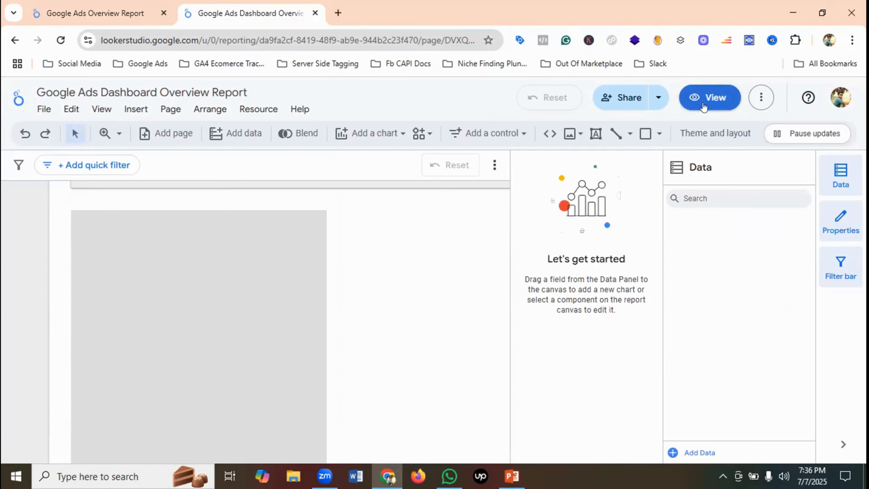
scroll(290, 320, "down", 2)
left_click(77, 335)
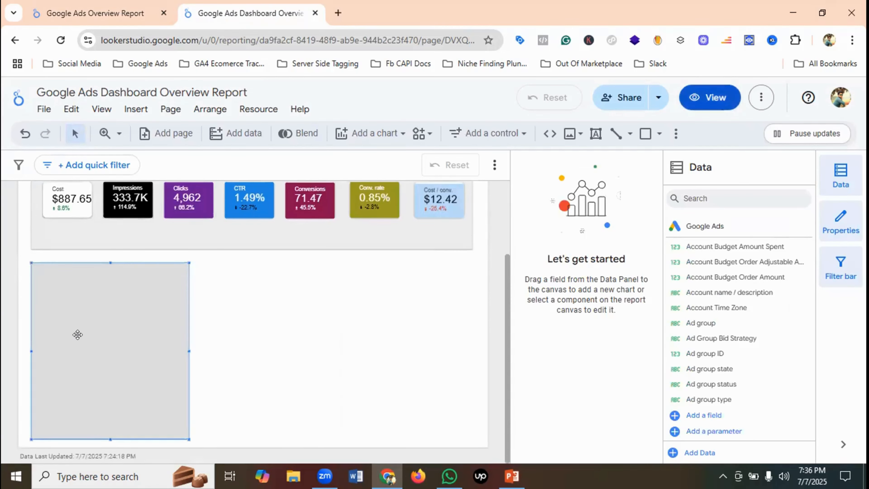
scroll(595, 321, "down", 1)
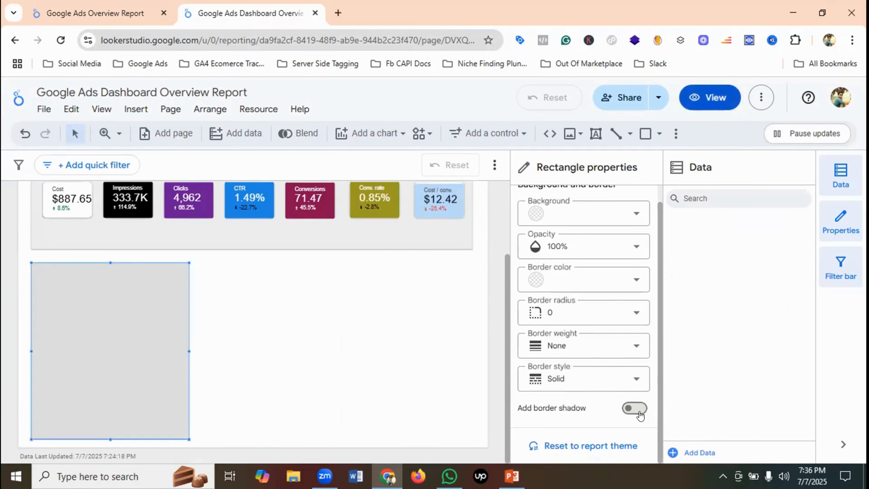
left_click(635, 408)
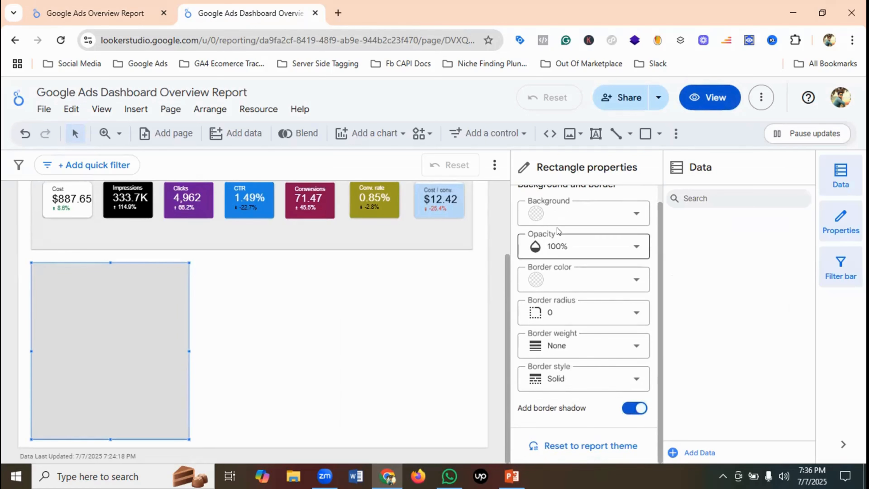
left_click(577, 214)
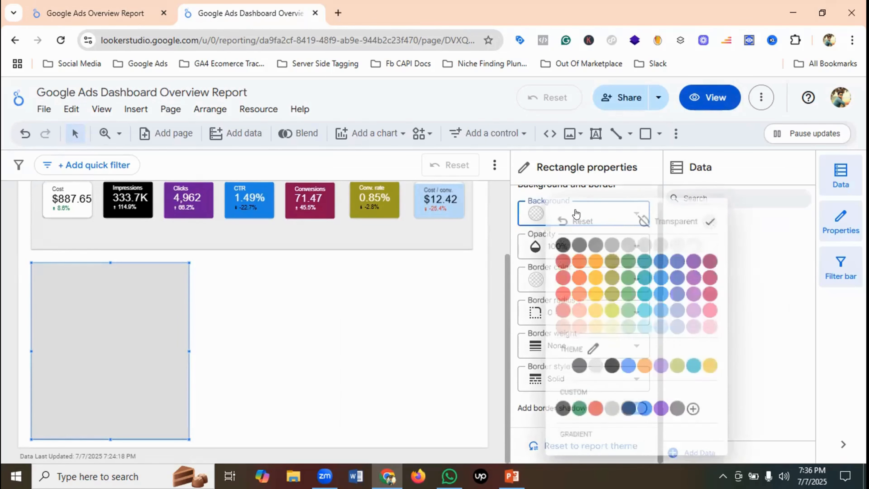
left_click(678, 245)
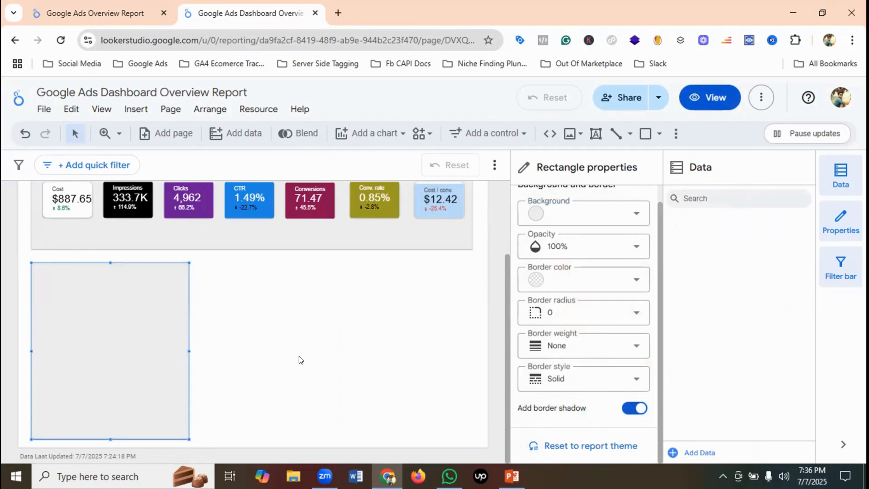
- Set the border radius of the light gray rectangle to 10
left_click(586, 311)
scroll(557, 235, "down", 1)
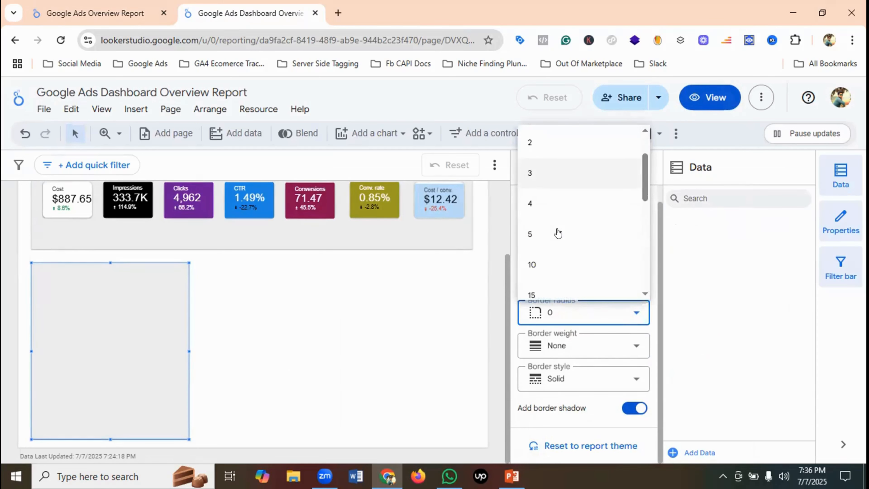
left_click(549, 262)
left_click(243, 356)
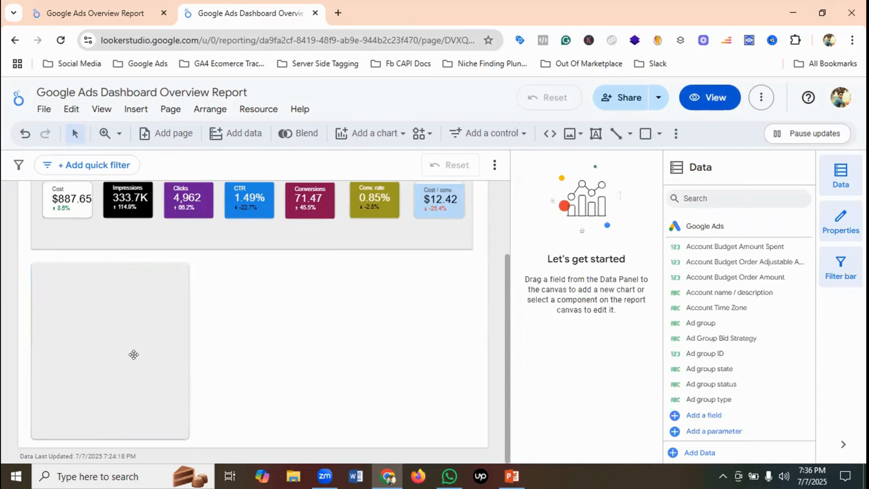
- Copy the rounded light gray rectangle and place the copy to its right, aligned at the same height with a small gap
left_click(132, 355)
right_click(135, 357)
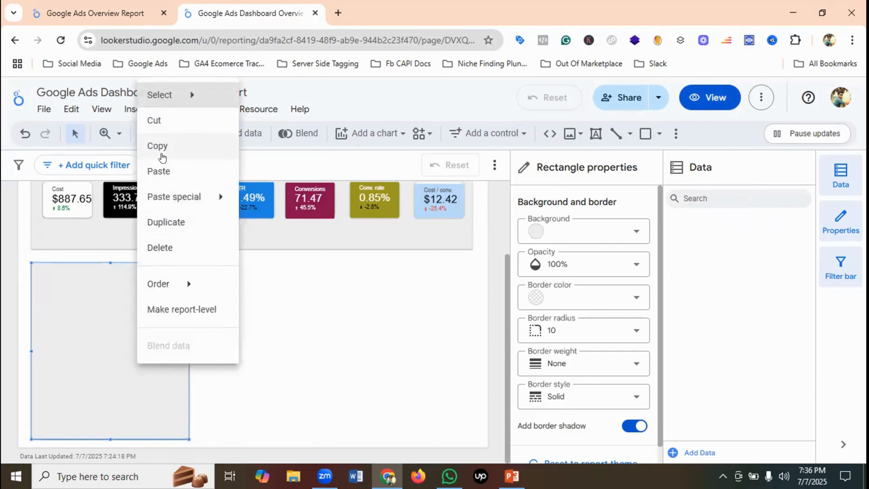
left_click(157, 145)
left_click(237, 355)
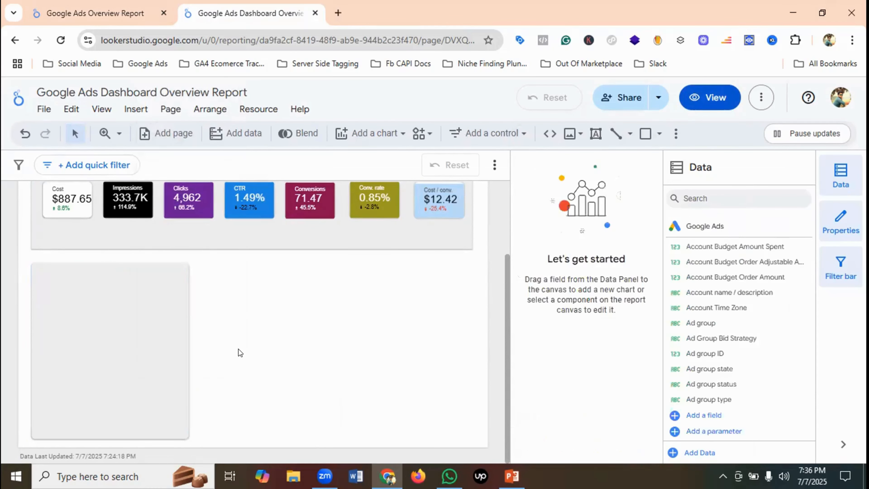
key("ctrl+v")
left_click_drag(114, 342, 283, 334)
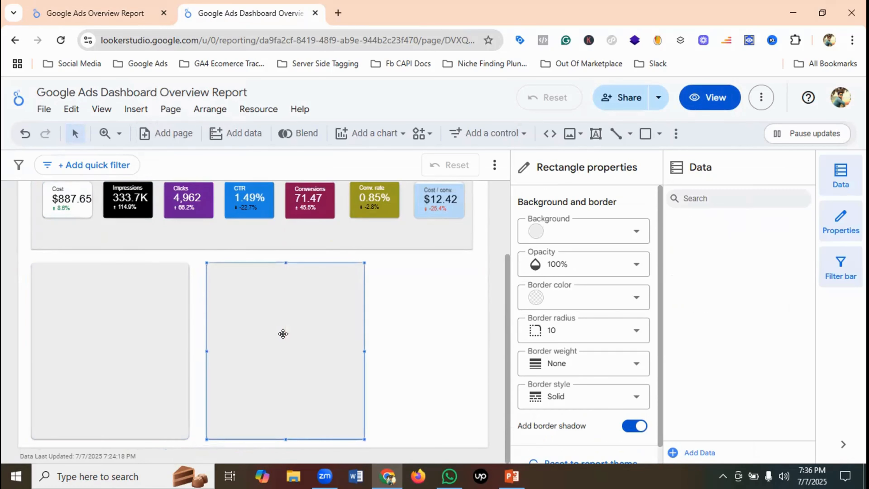
left_click(413, 338)
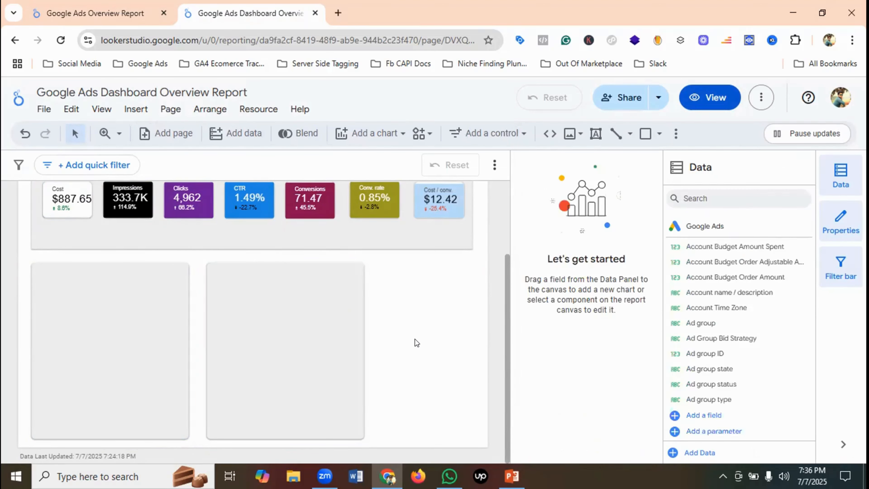
- Check the campaign table in the Google Ads Overview Report, then draw a plain table over the left gray panel in the dashboard report
left_click(99, 7)
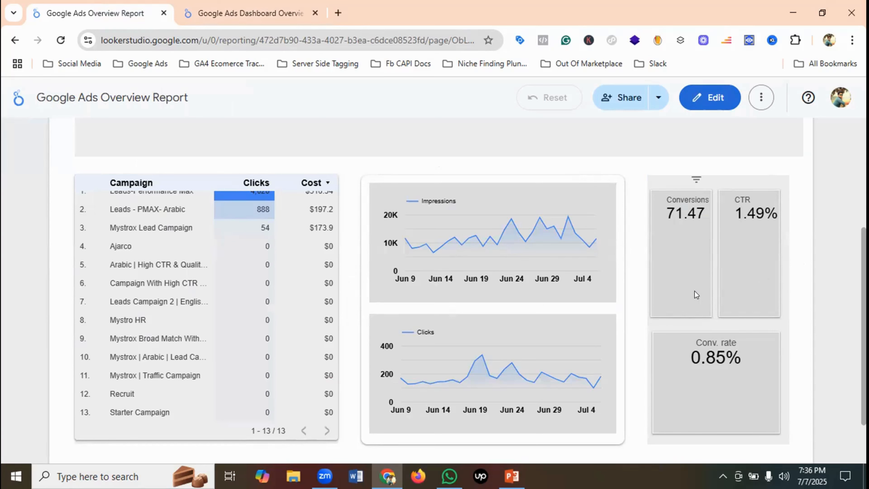
scroll(194, 323, "up", 1)
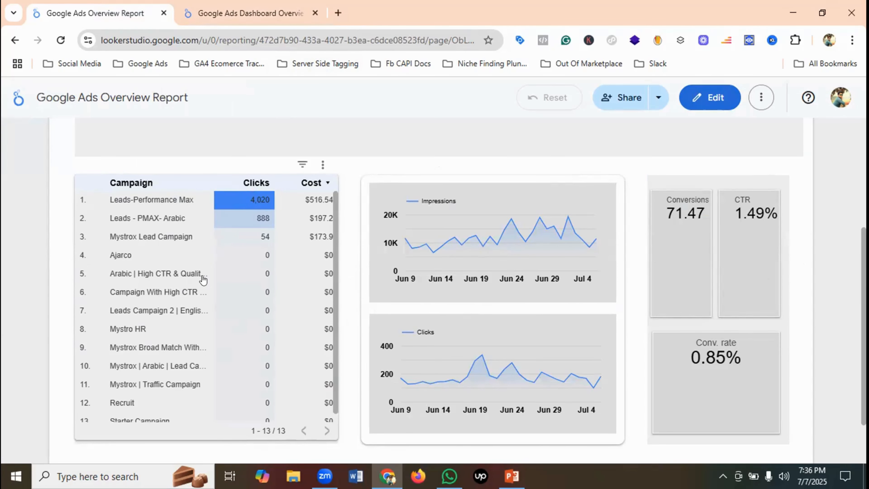
key("ctrl+Tab")
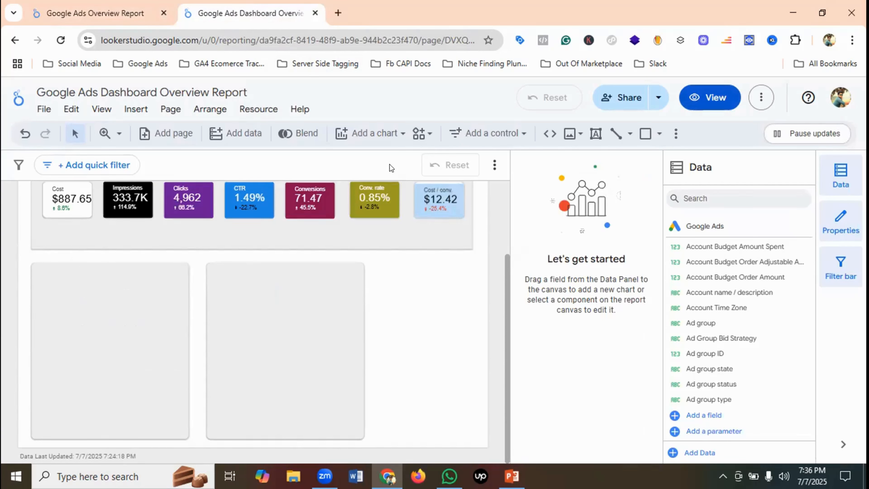
left_click(368, 133)
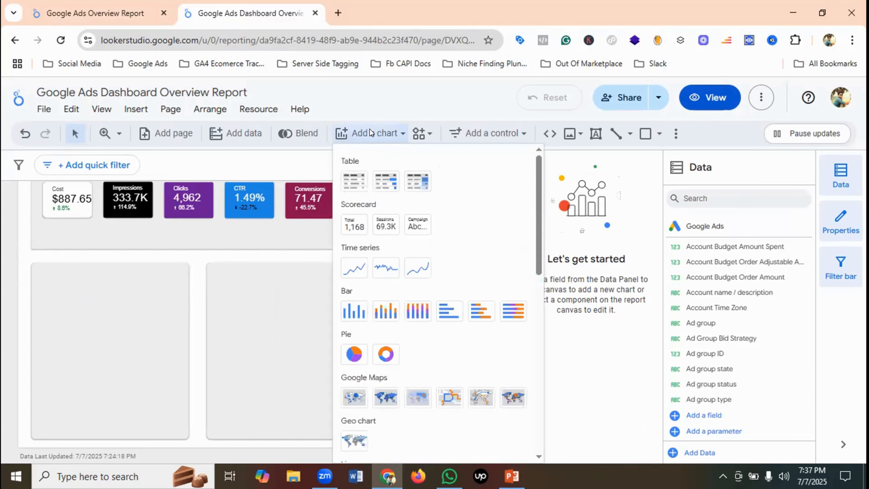
left_click(354, 181)
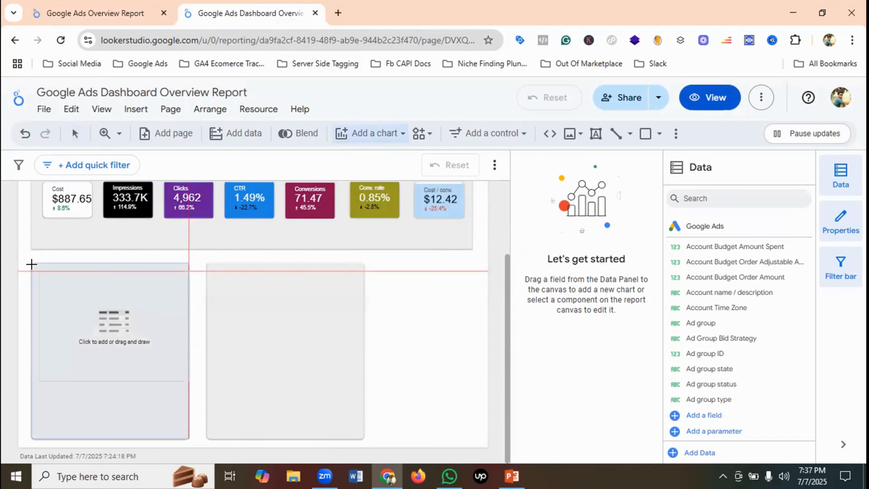
left_click_drag(60, 292, 109, 353)
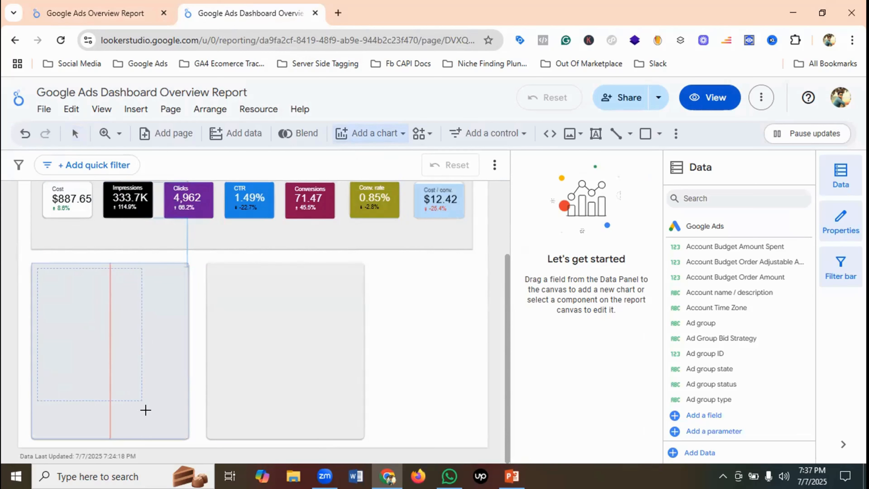
left_click_drag(146, 409, 156, 423)
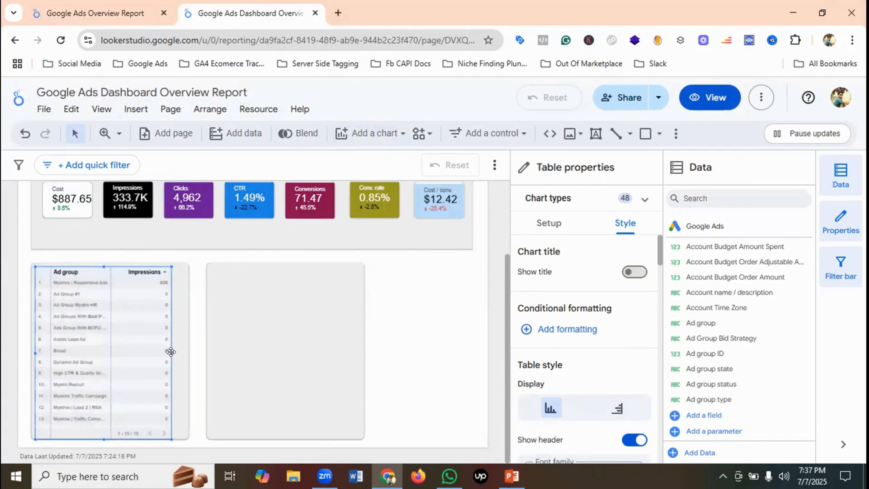
- Stretch the table sideways so both its edges line up with the gray panel behind it
left_click_drag(169, 351, 187, 355)
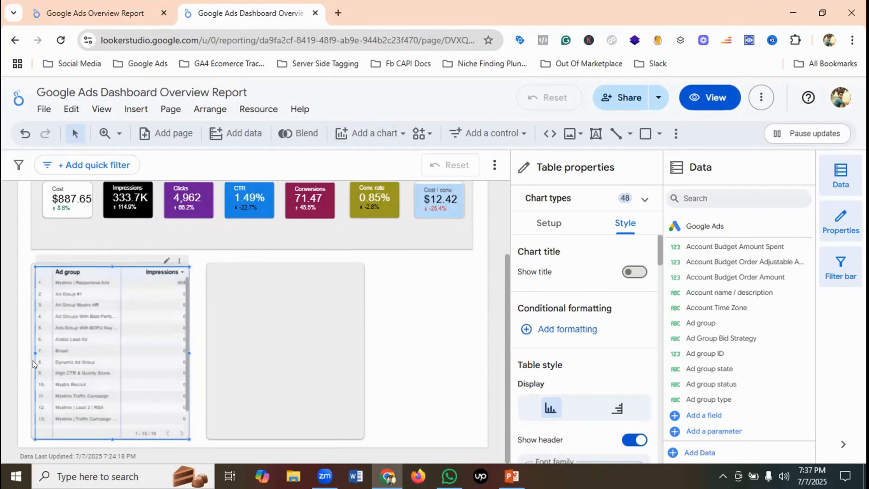
left_click_drag(30, 351, 26, 352)
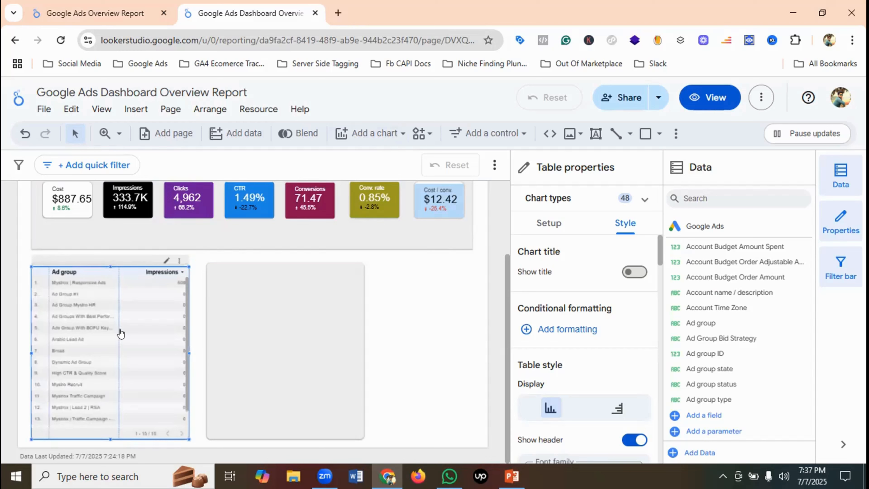
left_click(23, 352)
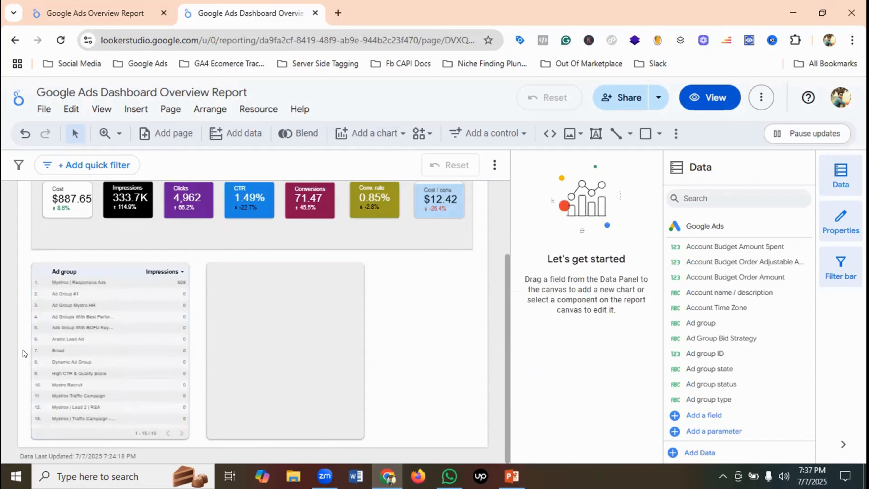
- Preview the dashboard and compare its new table with the campaign table in the Google Ads Overview Report
left_click(693, 99)
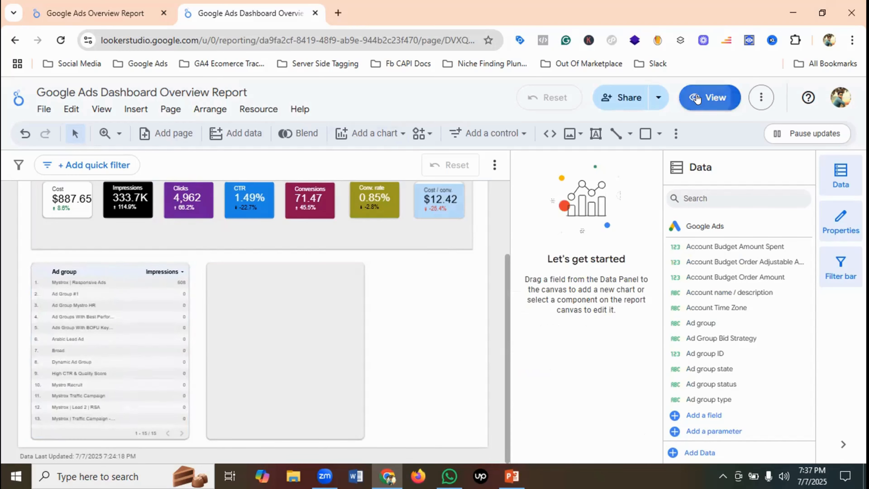
scroll(294, 355, "down", 1)
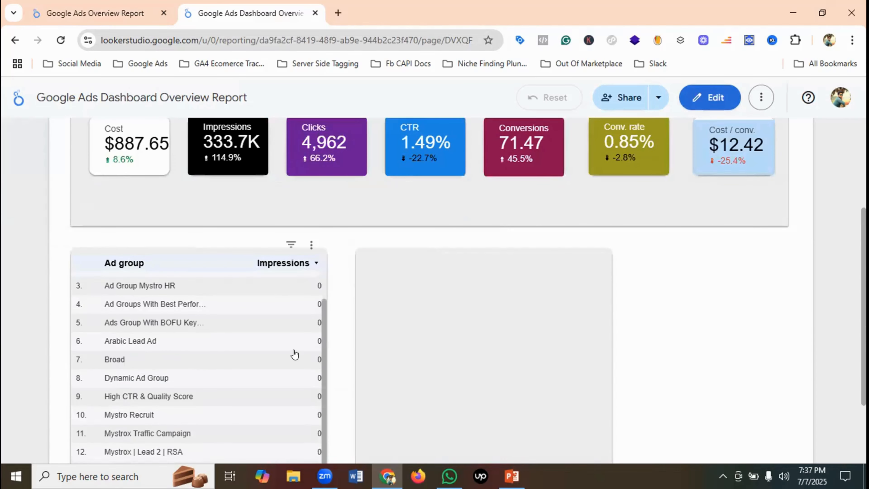
scroll(294, 355, "up", 1)
left_click(120, 7)
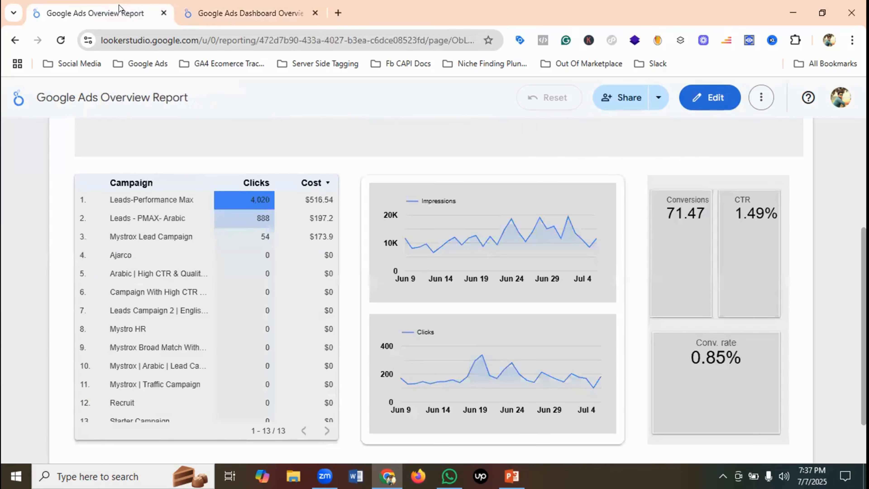
left_click(246, 7)
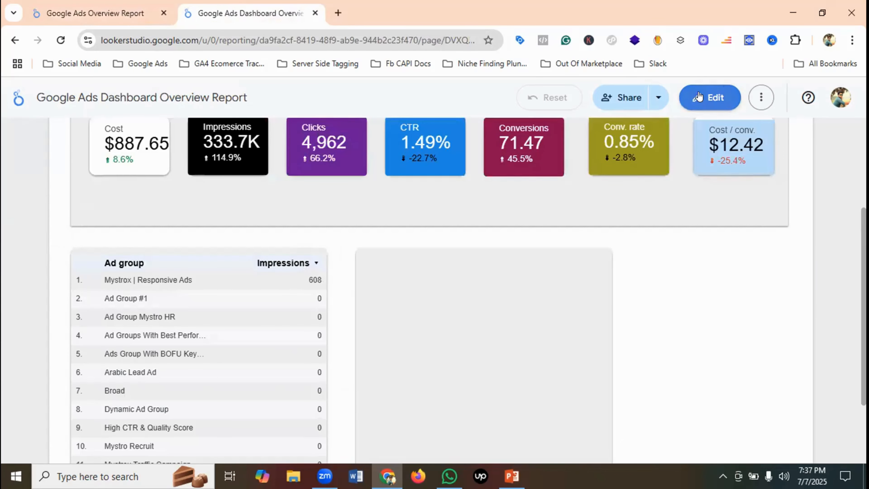
- Return to editing and replace the table's Ad group dimension with Campaign, as in the Google Ads Overview Report
left_click(692, 106)
left_click(95, 360)
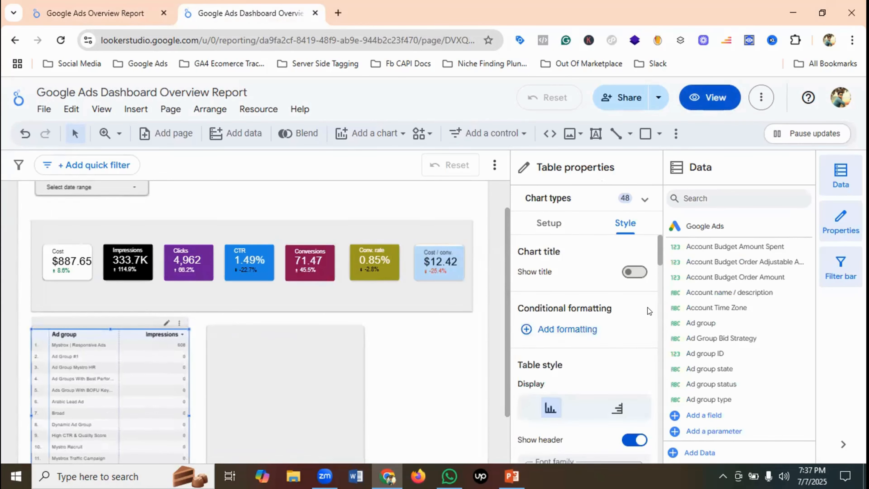
scroll(640, 310, "down", 4)
scroll(635, 311, "down", 3)
scroll(634, 312, "up", 7)
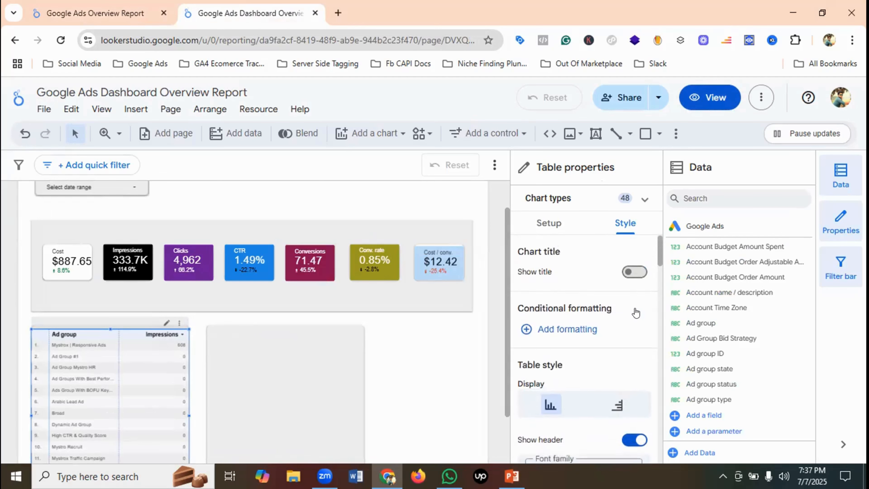
left_click(548, 223)
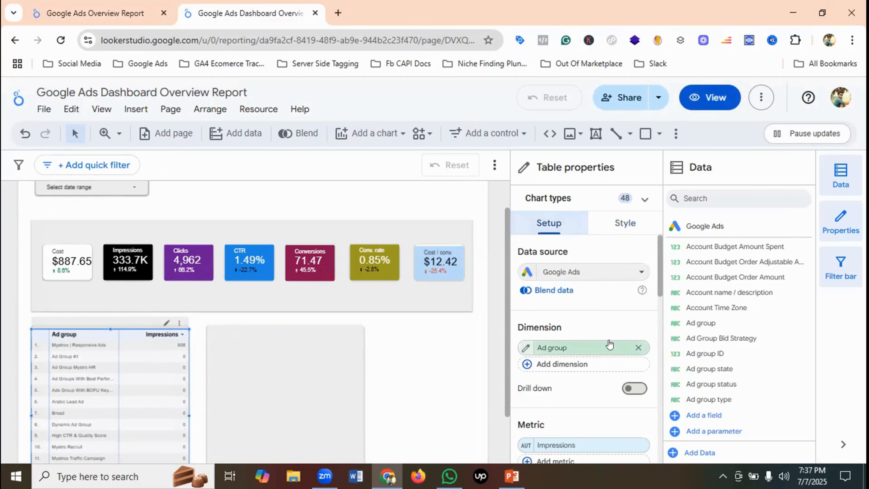
left_click(118, 12)
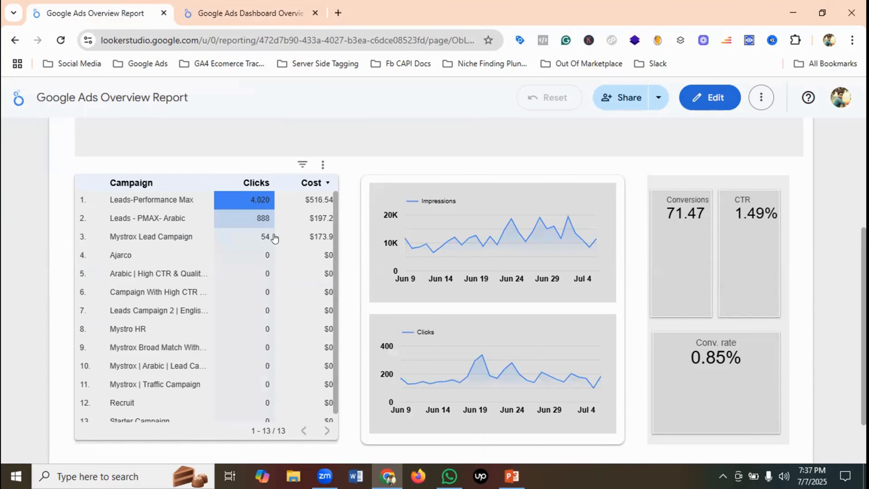
left_click(258, 4)
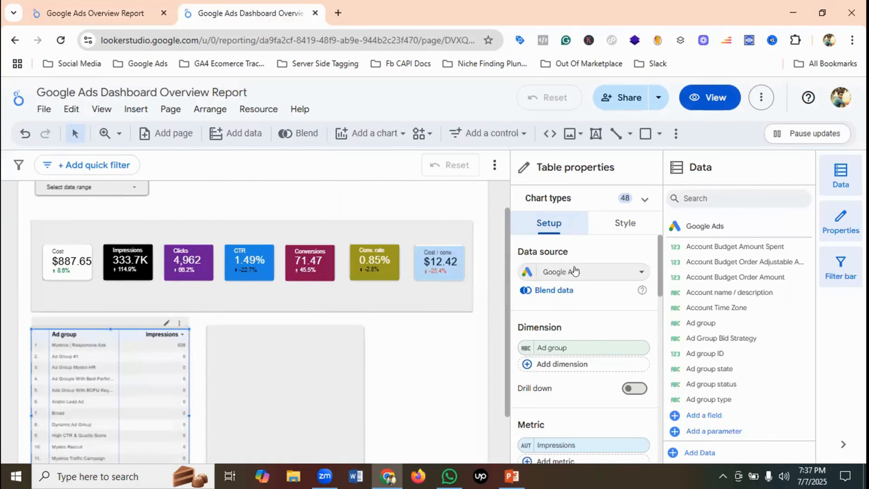
scroll(592, 345, "down", 1)
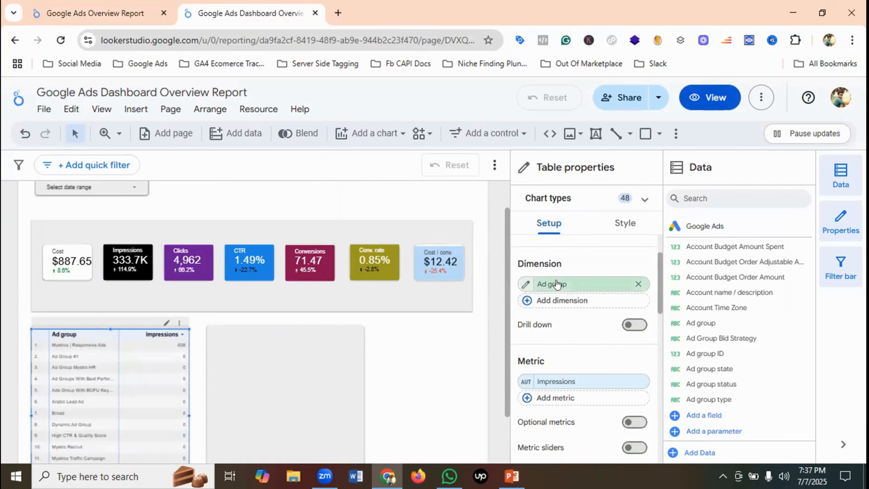
left_click(561, 284)
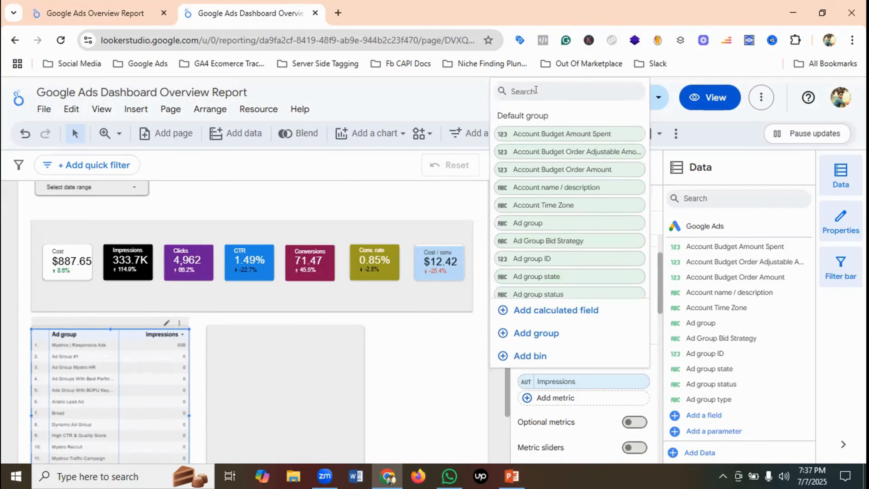
type("campaign")
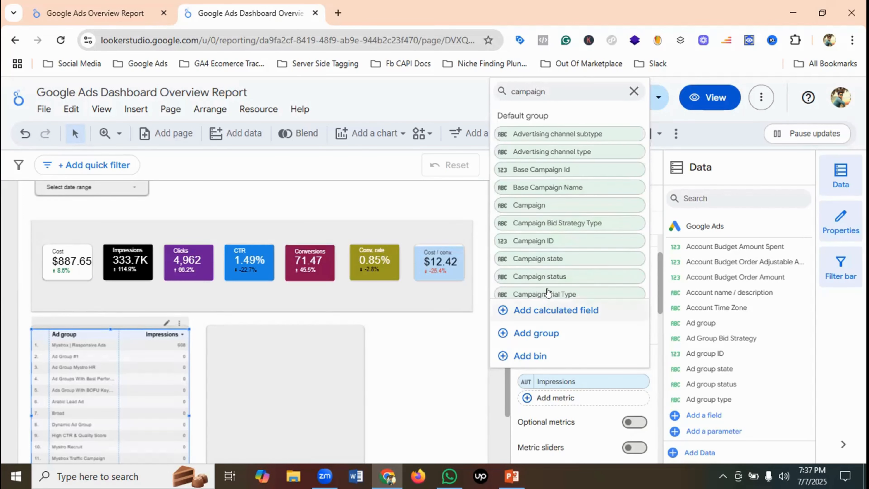
left_click(534, 205)
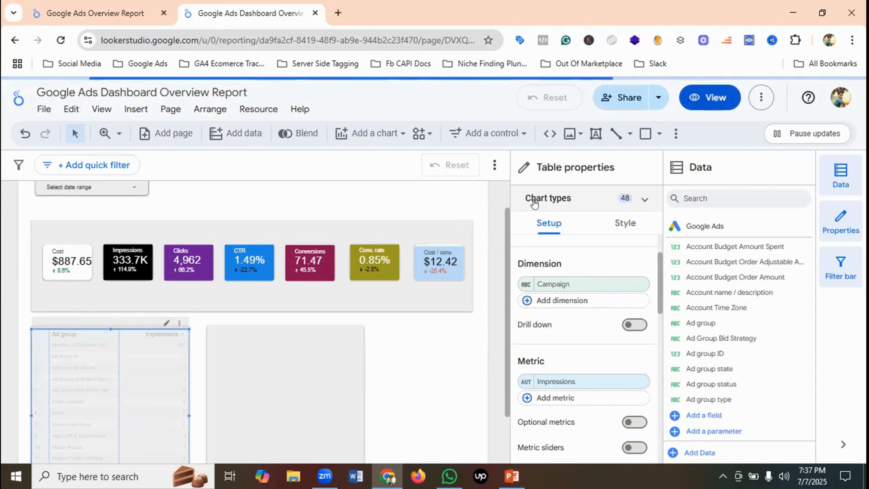
- Check the reference table's columns and replace the new table's Impressions metric with Clicks
scroll(574, 291, "down", 2)
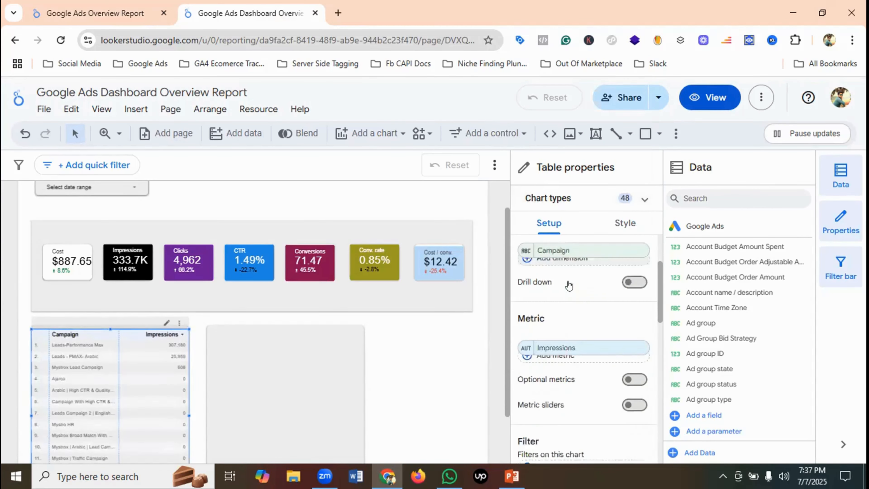
left_click(88, 6)
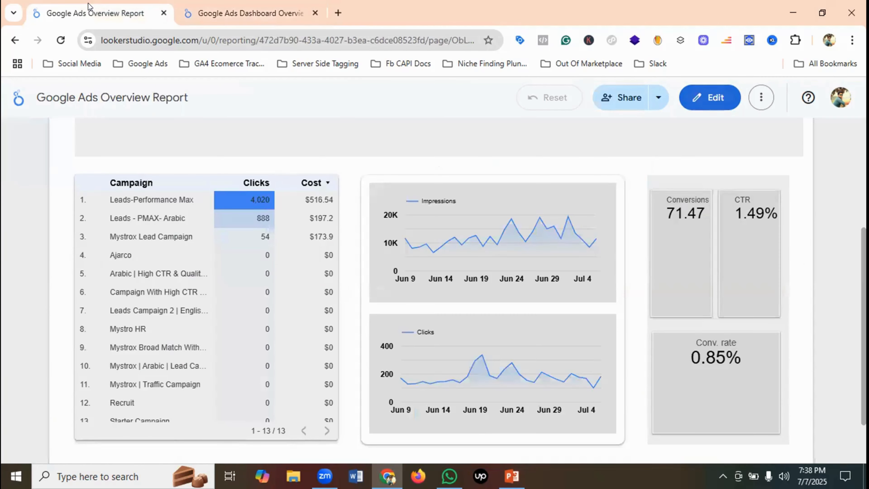
left_click(221, 15)
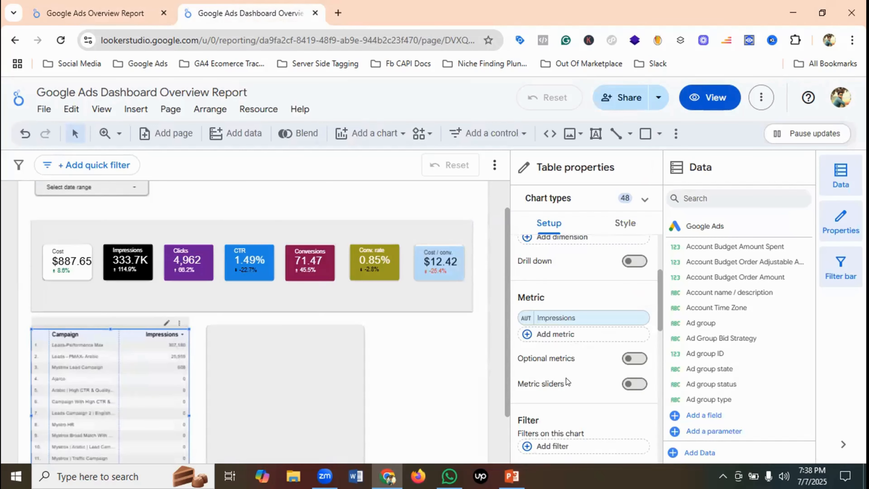
left_click(559, 316)
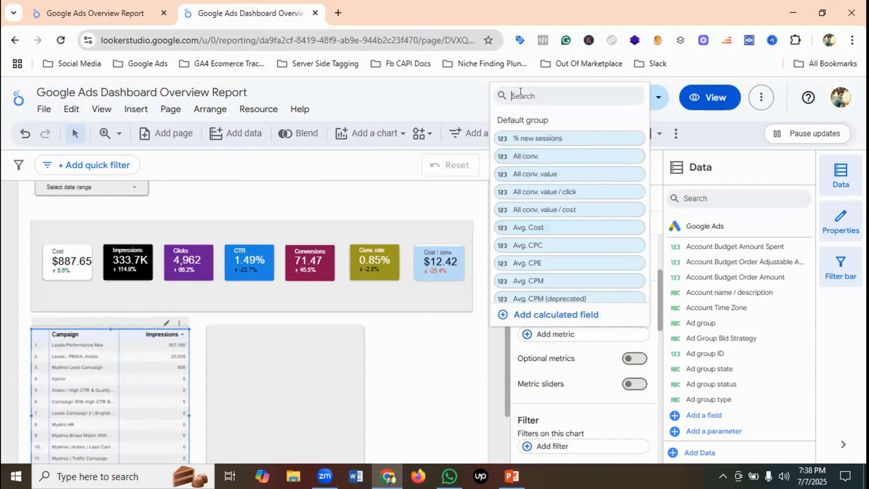
type("click")
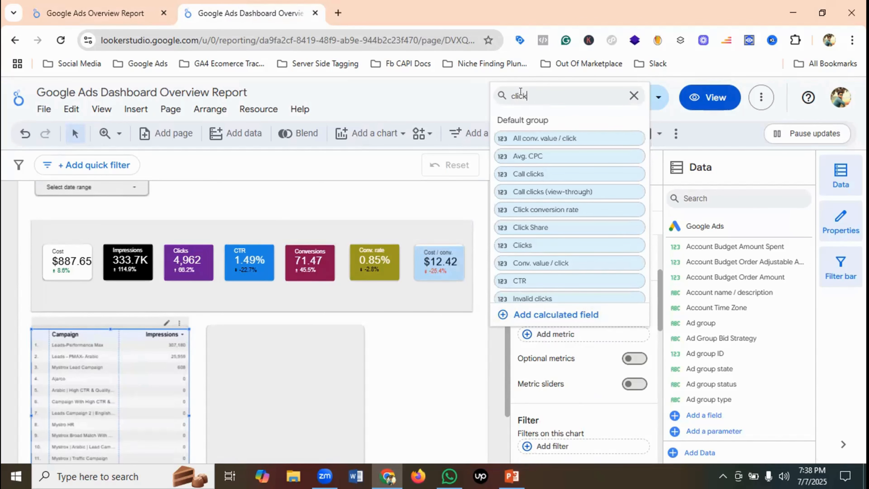
type("s")
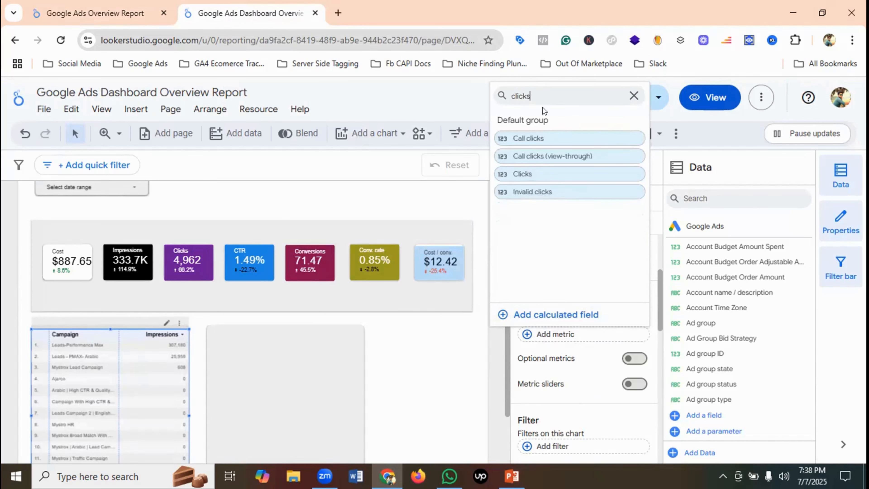
left_click(531, 174)
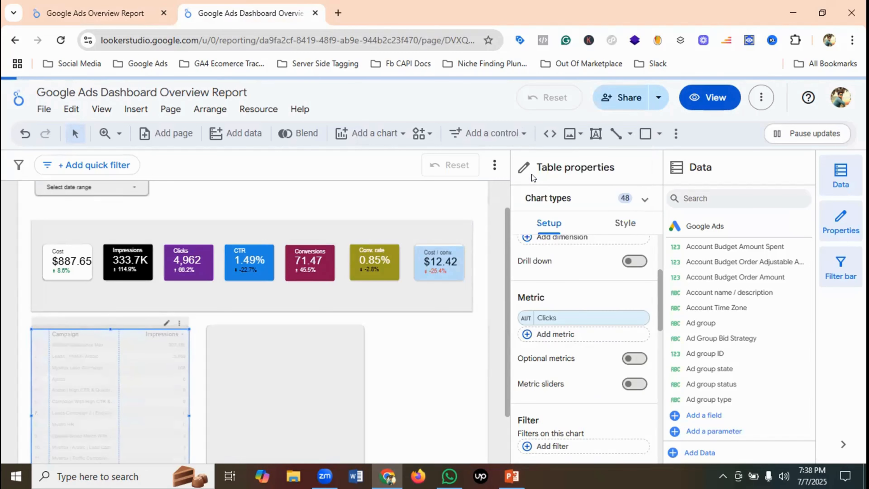
- Add Cost as the campaign table's second metric and preview the table in the dashboard
left_click(548, 335)
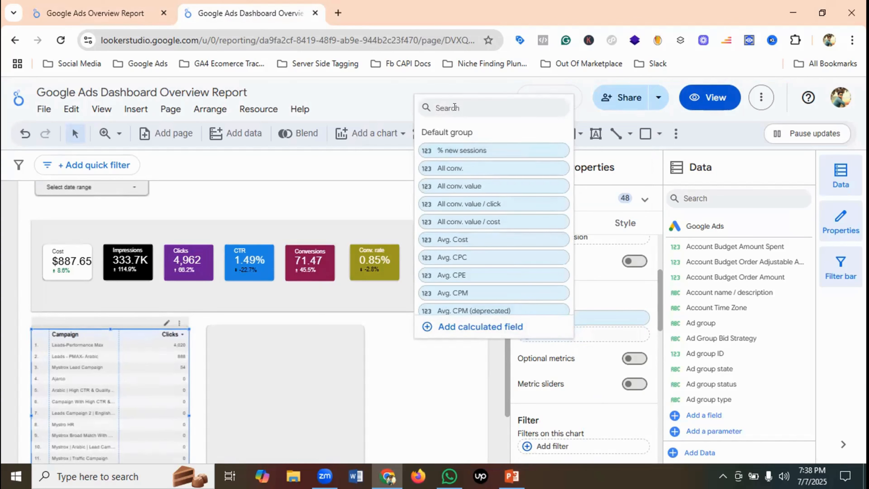
type("cost")
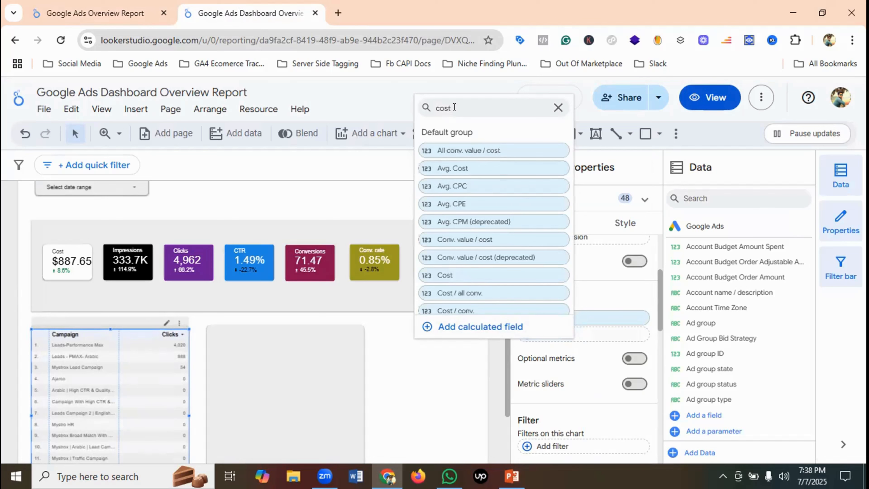
left_click(442, 275)
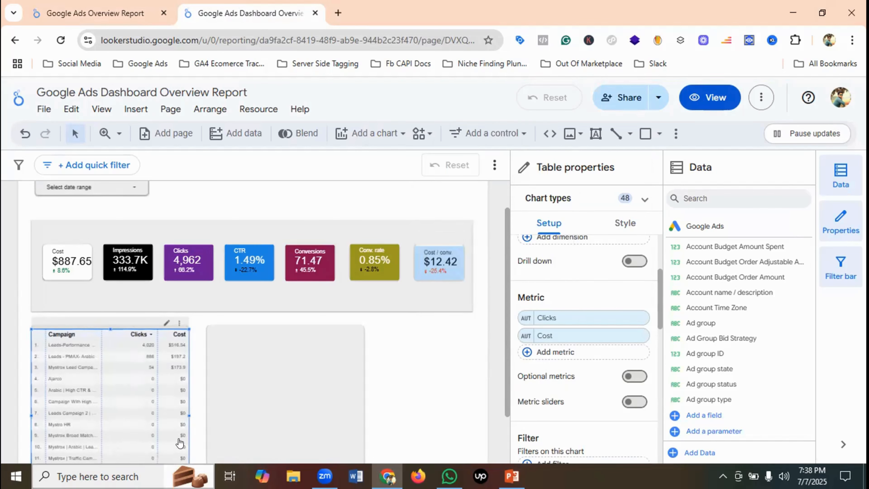
left_click(703, 101)
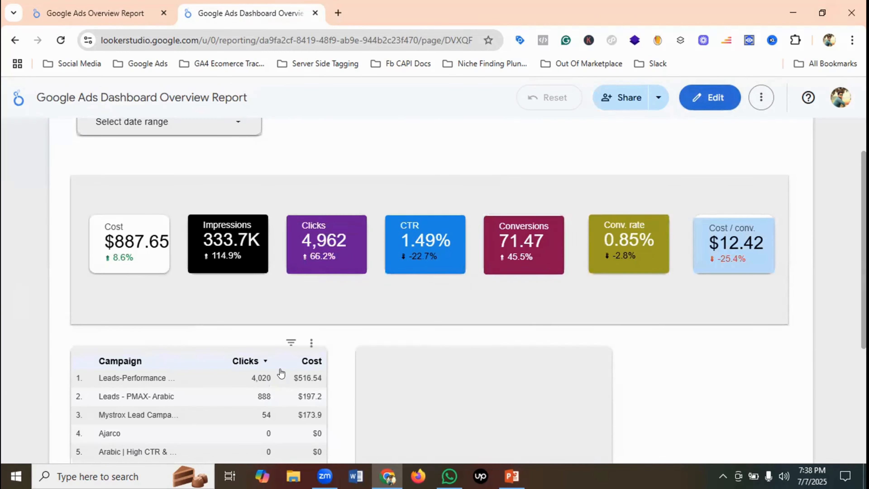
scroll(287, 344, "down", 3)
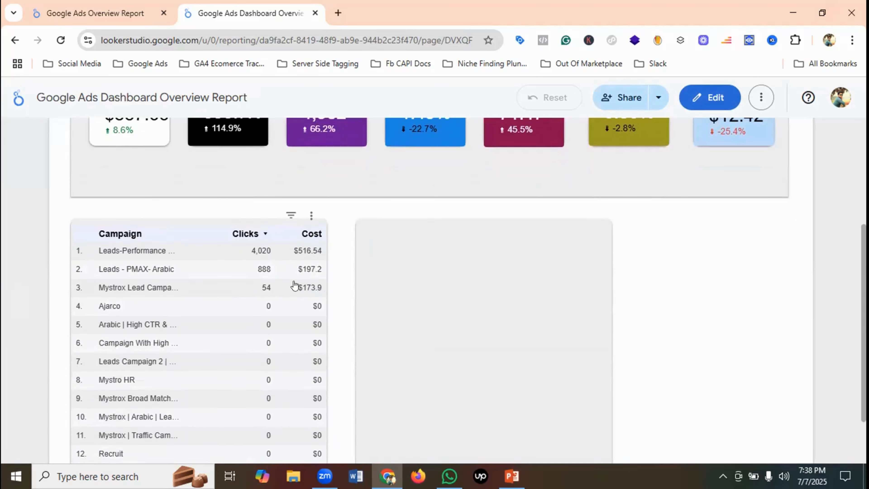
- Check the reference report's campaign table formatting and open the style settings of the new dashboard's campaign table
key("ctrl+shift+Tab")
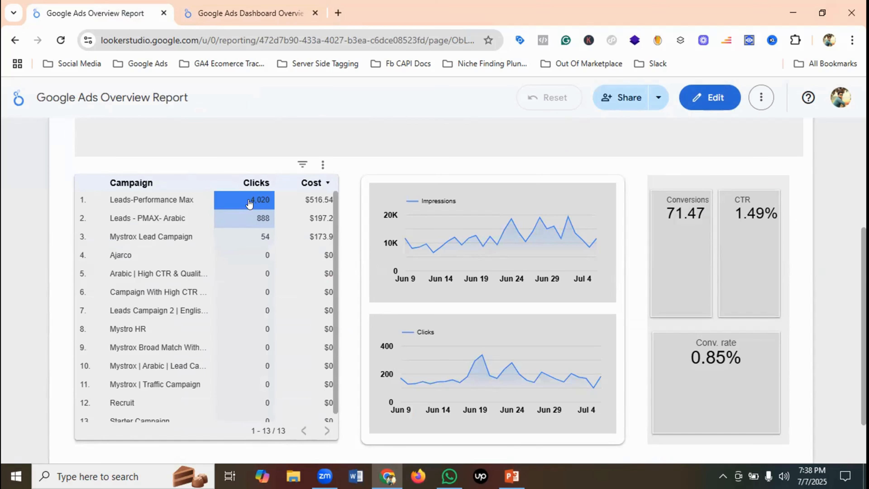
left_click(250, 3)
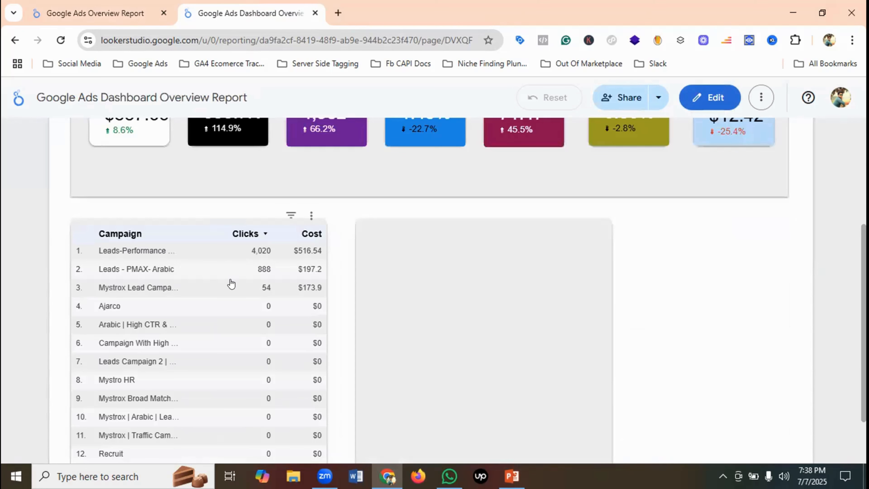
left_click(699, 100)
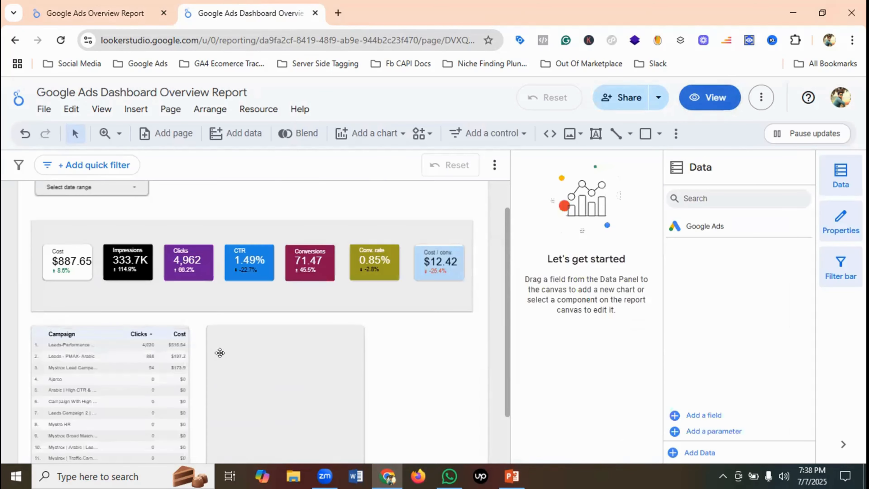
left_click(143, 375)
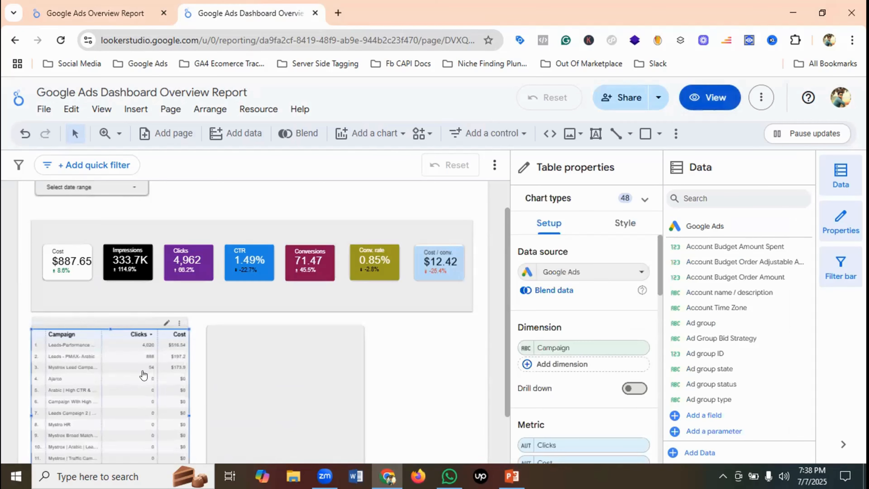
scroll(621, 251, "down", 10)
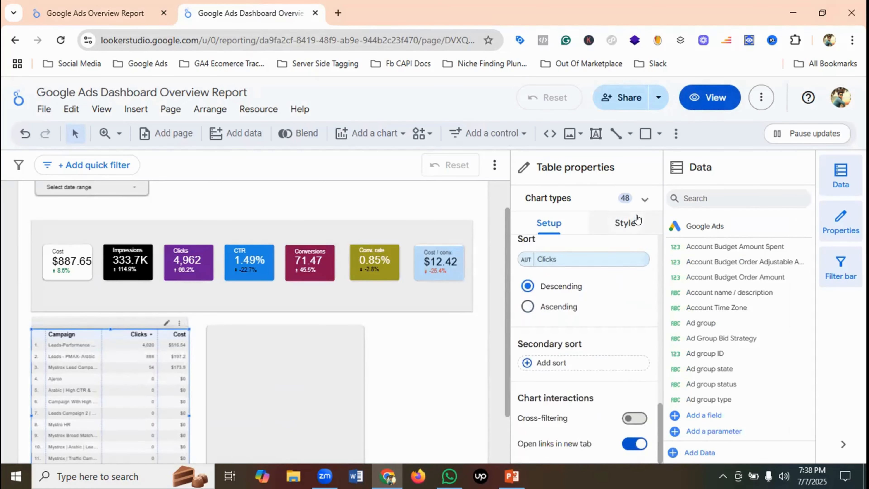
left_click(626, 223)
scroll(587, 342, "down", 4)
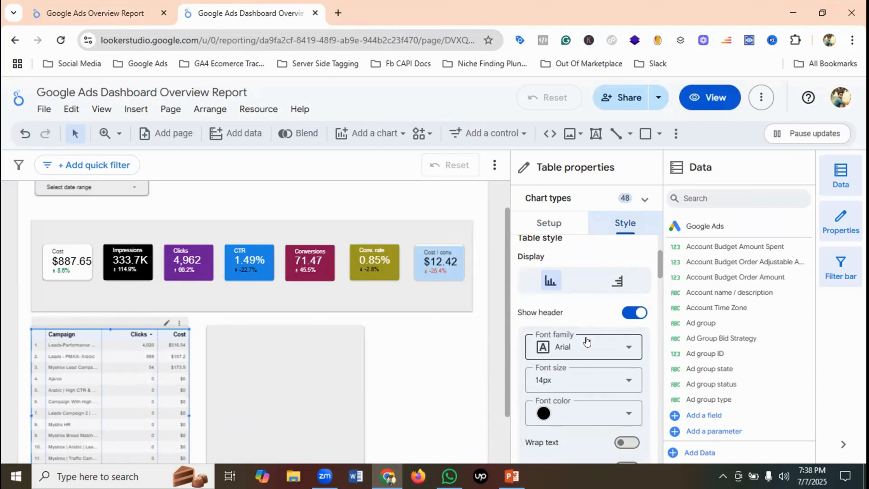
scroll(573, 299, "up", 4)
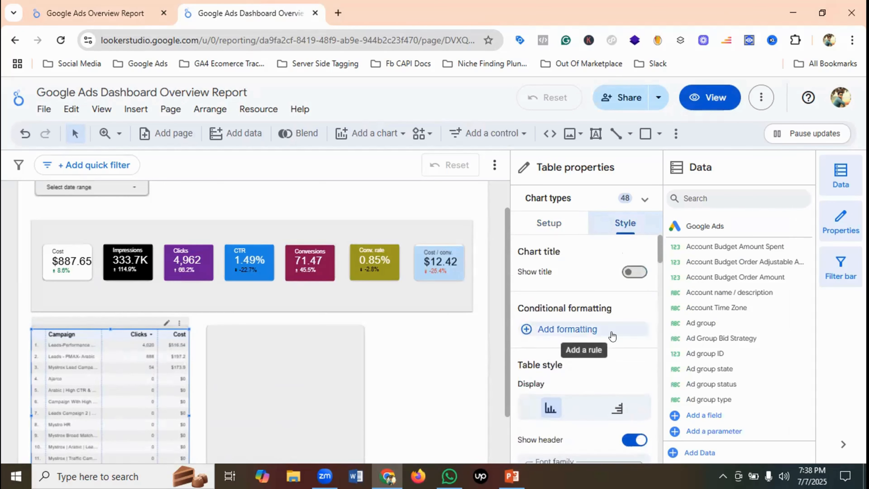
- Try the horizontal display for the campaign table and restore the vertical display
scroll(617, 331, "down", 1)
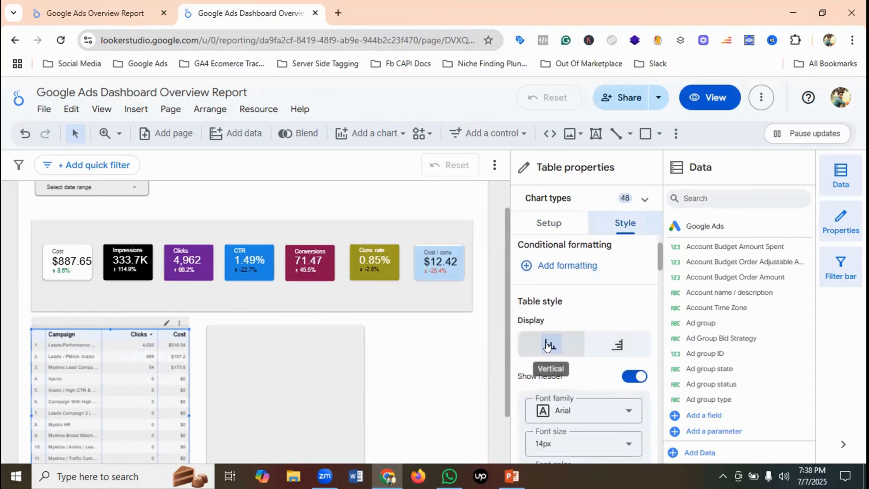
left_click(618, 345)
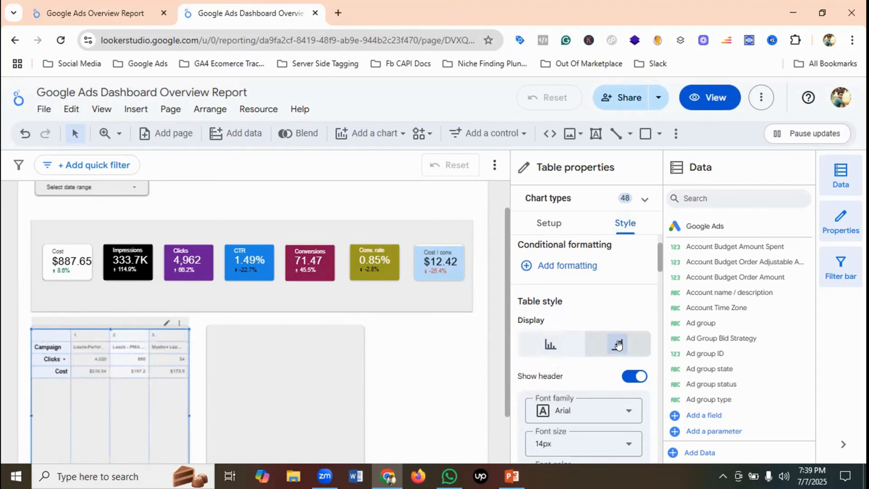
left_click(555, 346)
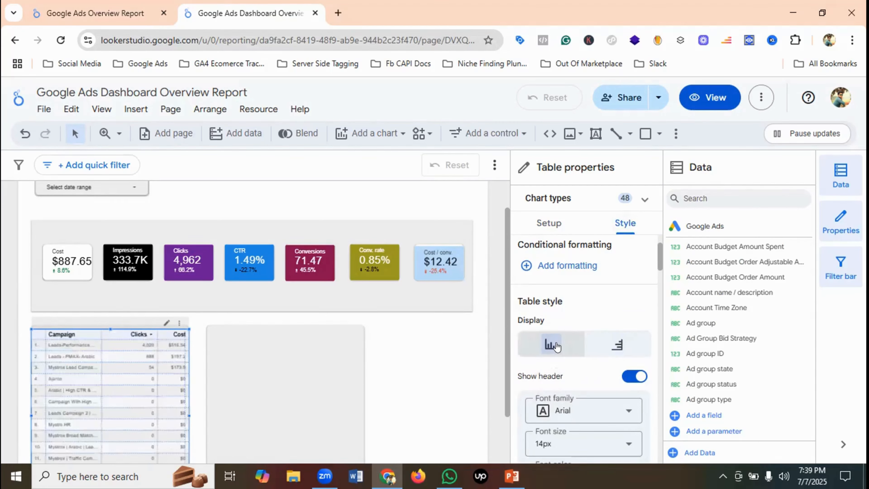
- Review the table header's font sizes, try red as its font color, and restore black
scroll(578, 340, "down", 3)
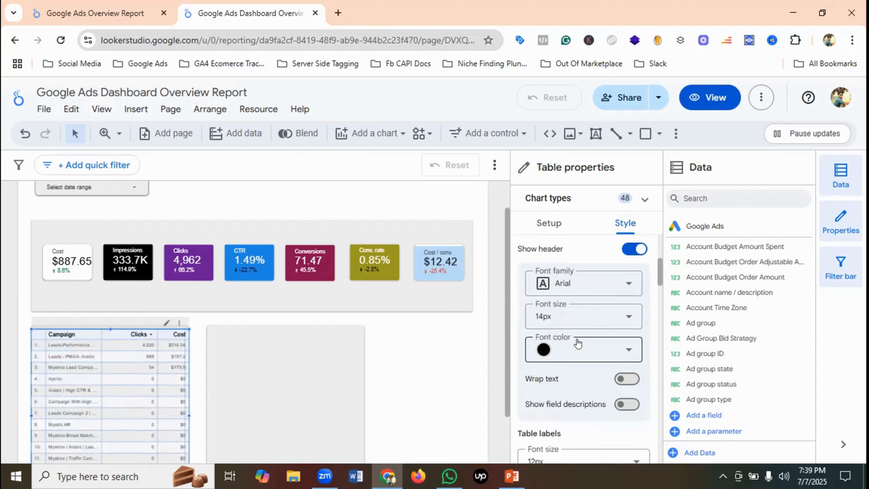
left_click(606, 318)
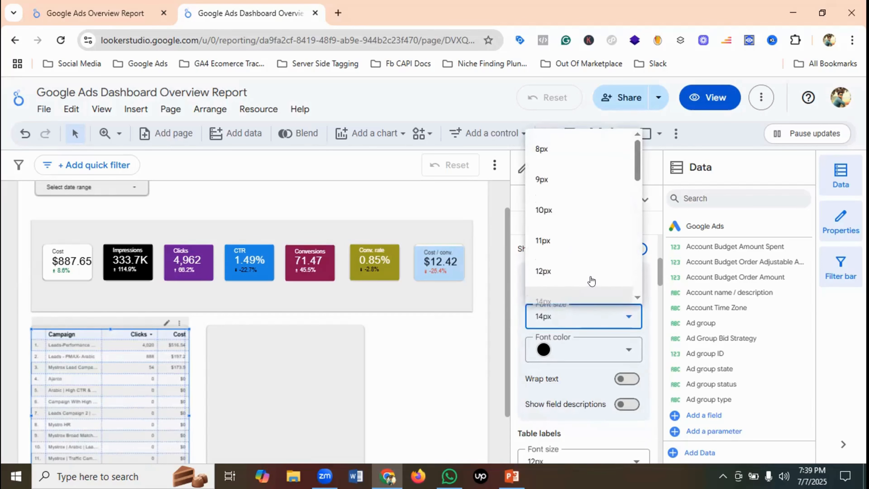
scroll(592, 283, "down", 2)
scroll(591, 284, "up", 3)
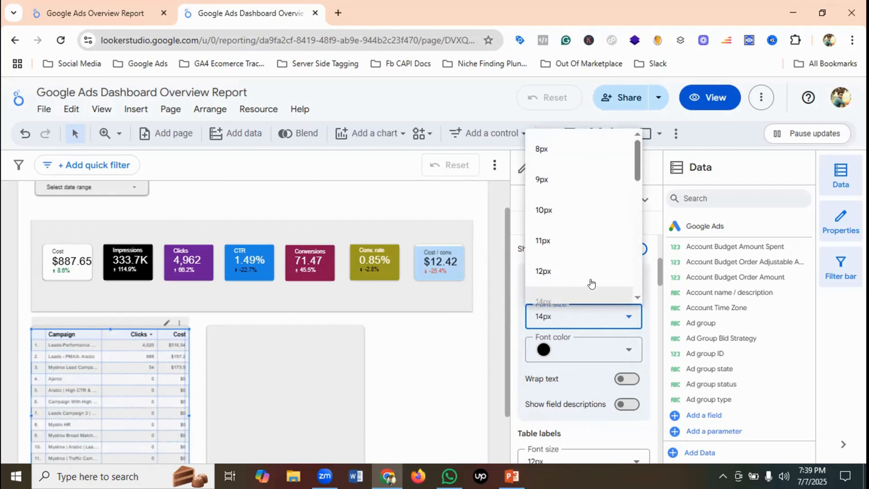
left_click(594, 350)
left_click(594, 349)
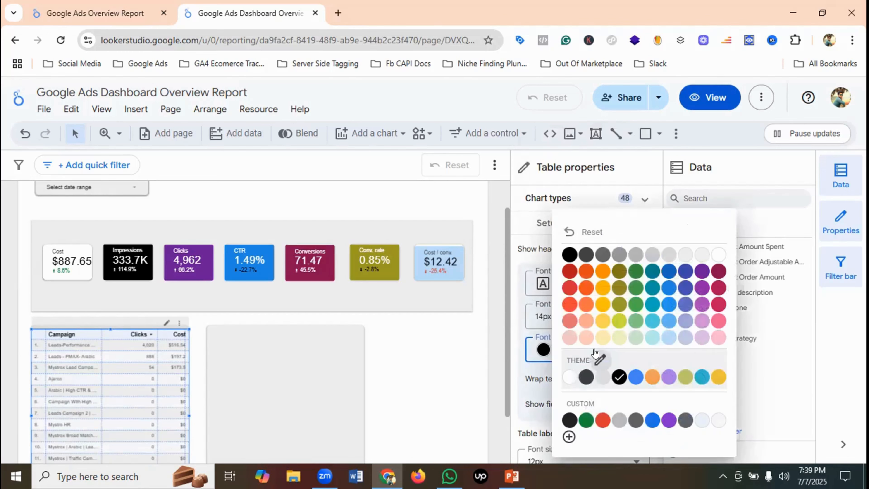
left_click(571, 273)
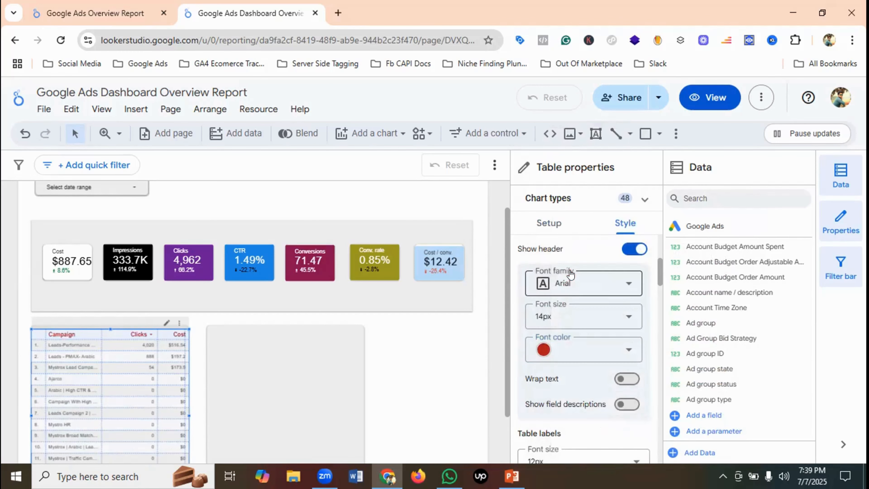
left_click(594, 349)
left_click(567, 251)
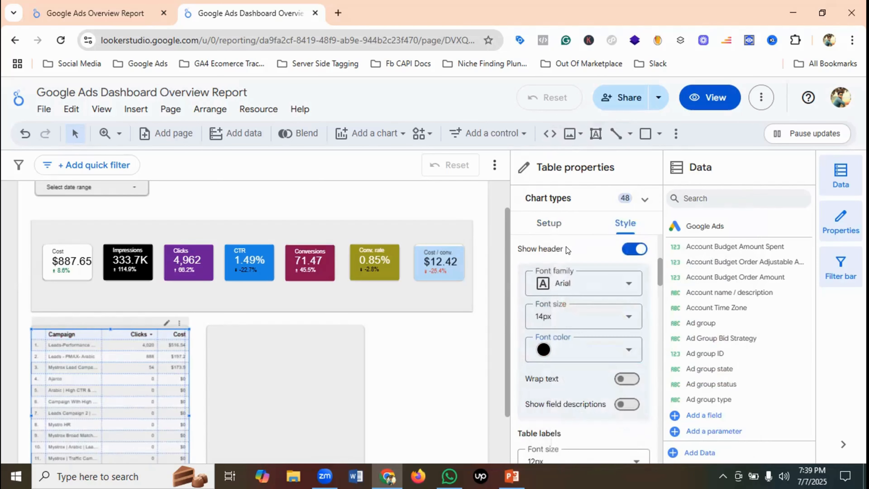
- Try text wrapping on the campaign table's header and switch it off again
scroll(578, 286, "down", 2)
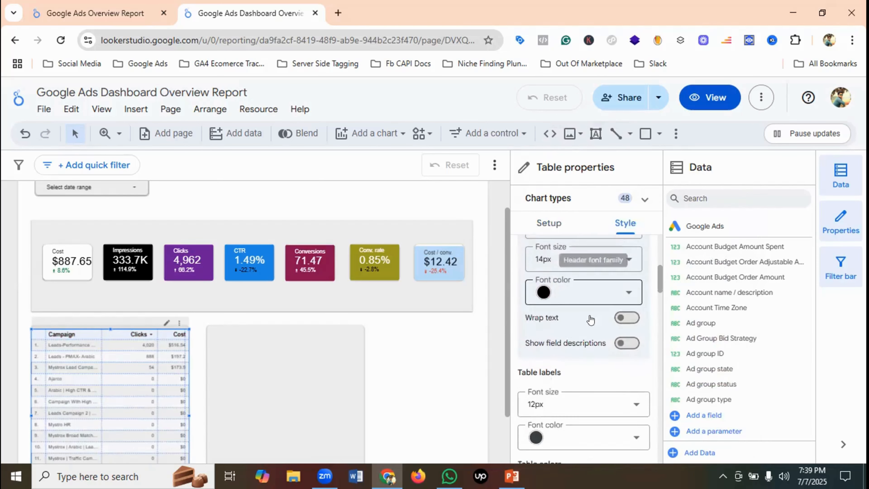
left_click(628, 315)
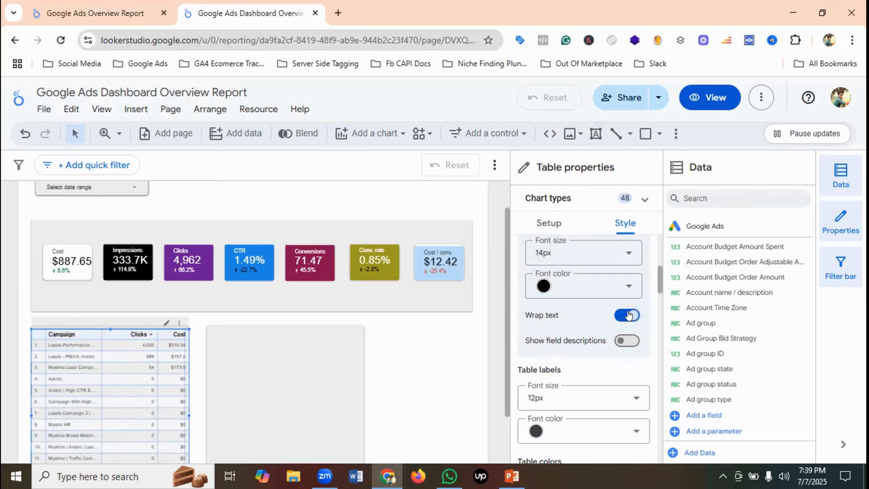
left_click(628, 315)
- Try a 16px font size for the table labels and restore 12px
scroll(595, 311, "down", 2)
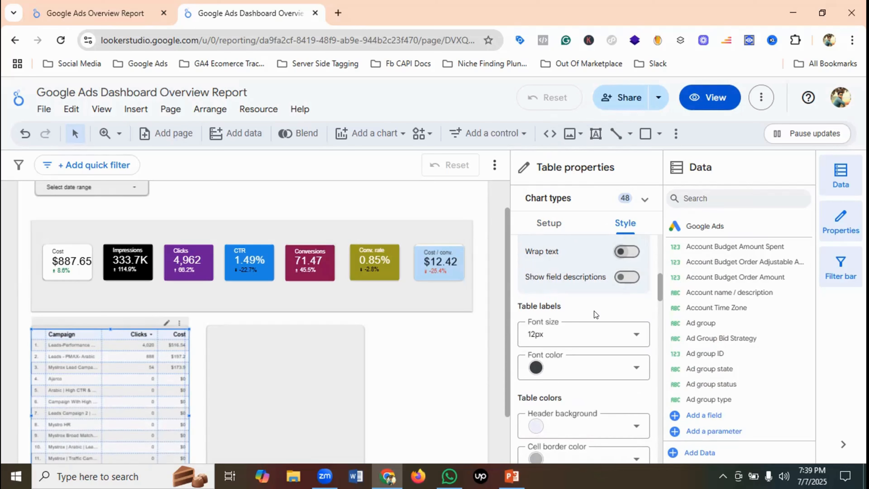
scroll(594, 312, "down", 2)
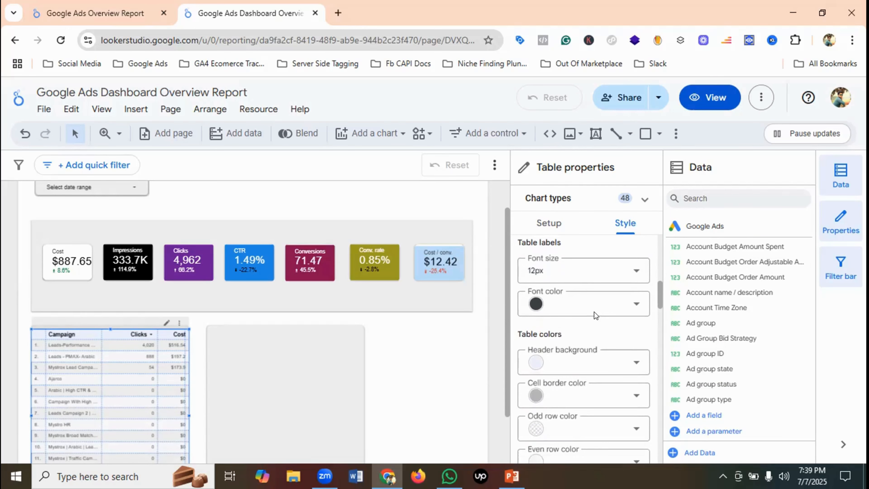
left_click(582, 274)
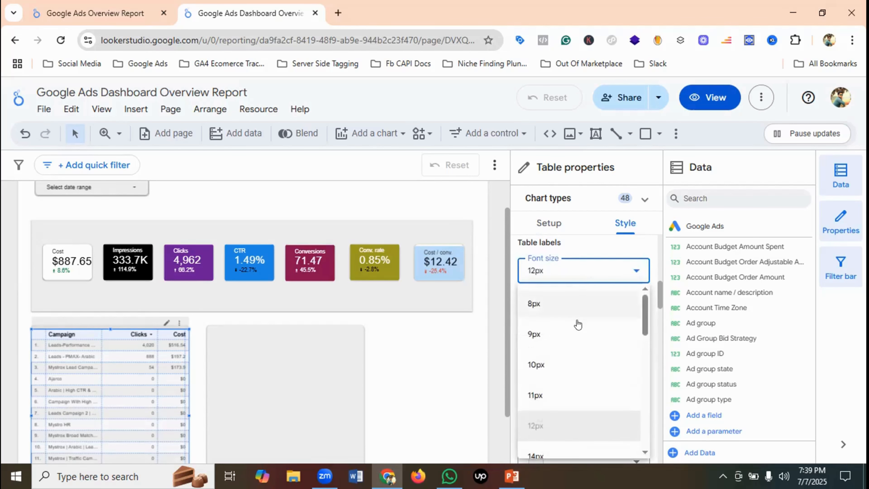
scroll(576, 324, "down", 3)
left_click(544, 360)
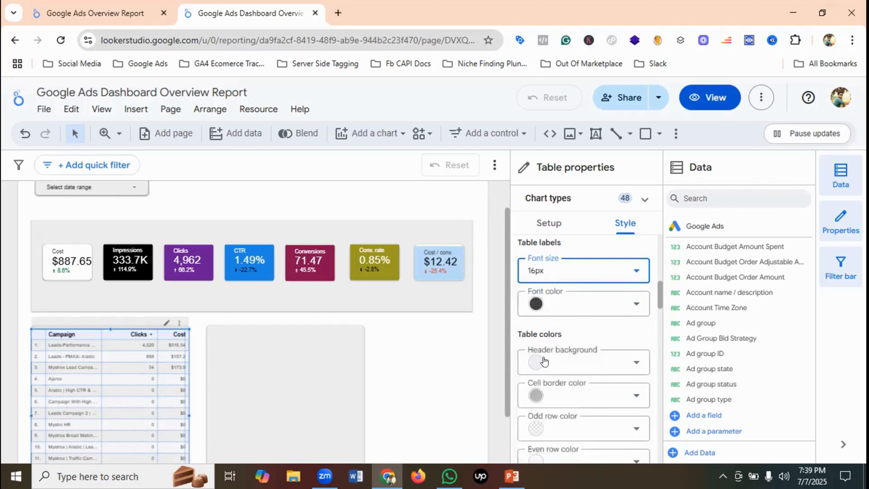
left_click(564, 271)
left_click(545, 382)
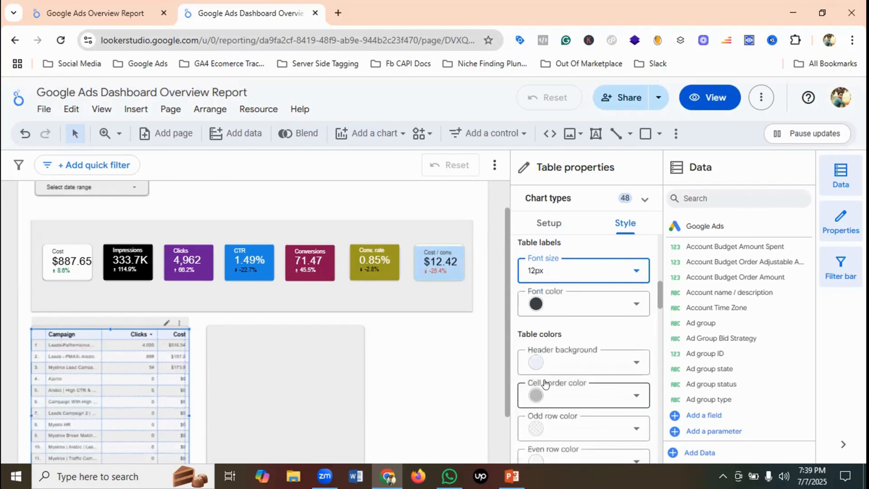
- Set the table labels' font color to black, and the header background to white after trying dark blue
left_click(558, 303)
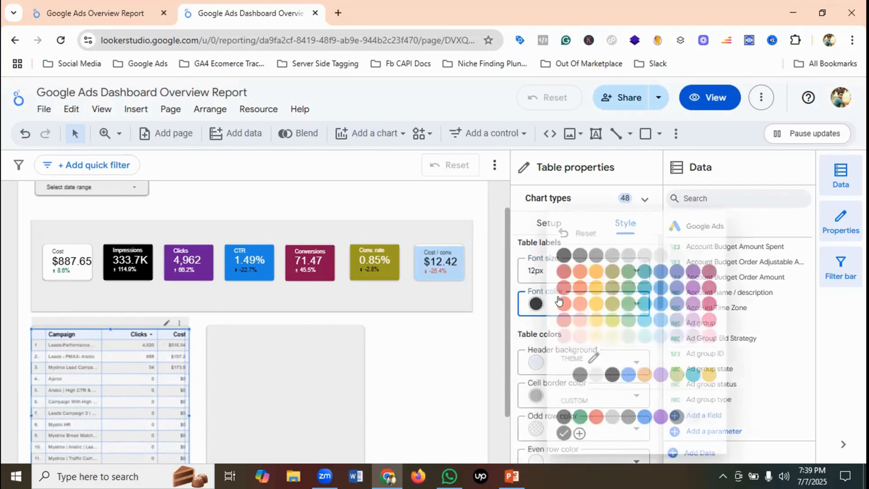
left_click(561, 254)
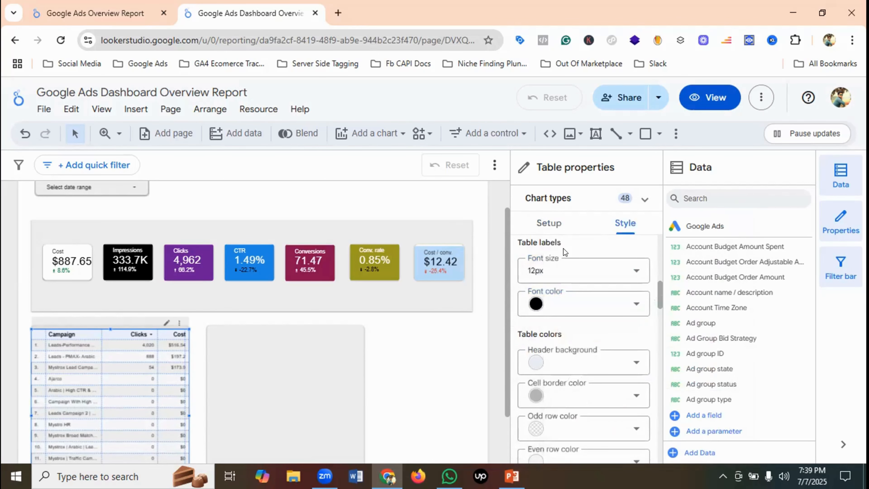
scroll(596, 316, "down", 2)
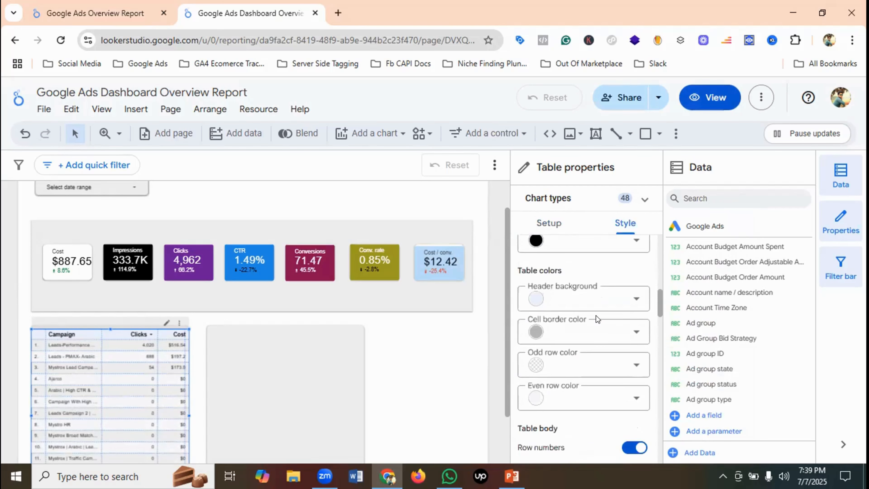
left_click(588, 302)
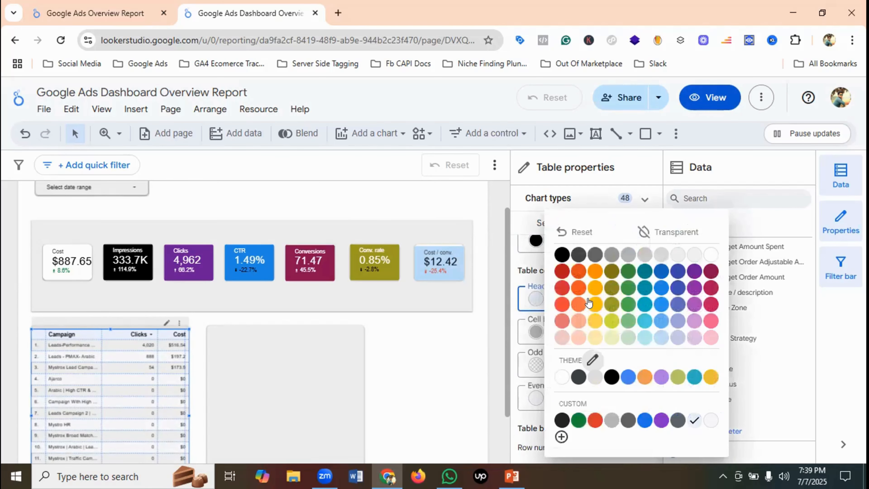
left_click(677, 271)
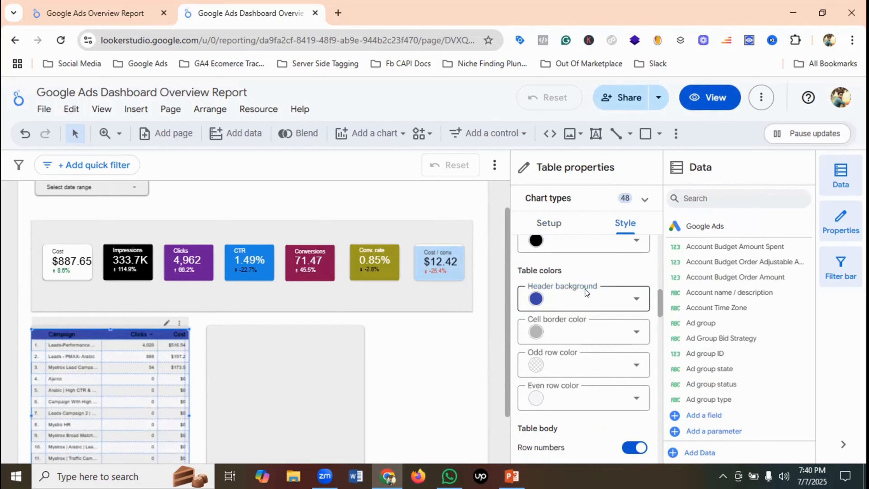
left_click(587, 291)
left_click(706, 259)
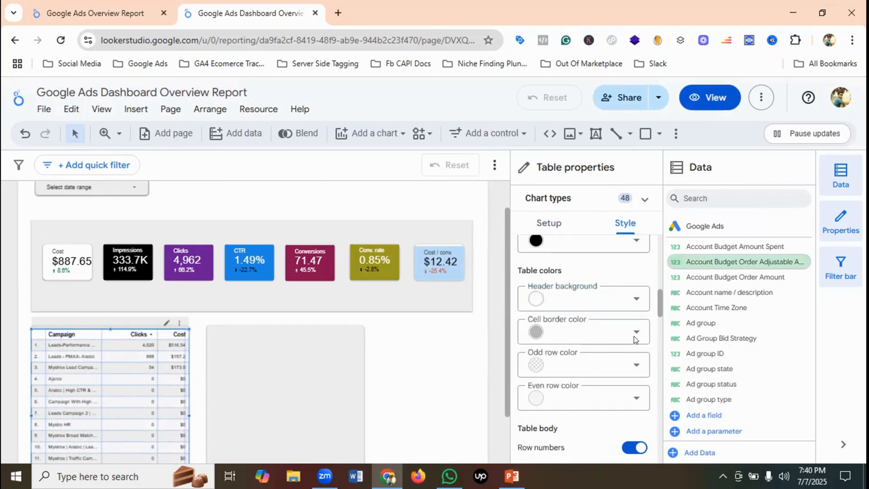
- Review the campaign table's cell border color choices and its row color, table body and footer style options
left_click(579, 339)
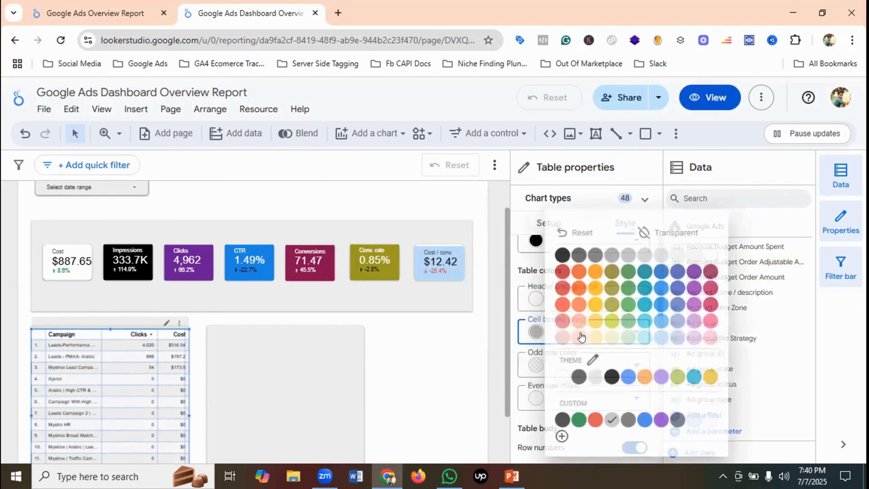
left_click(513, 333)
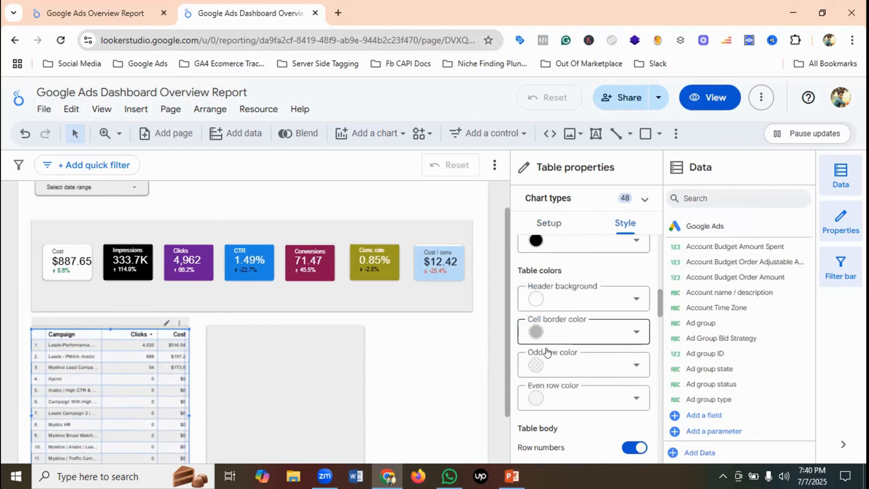
scroll(584, 350, "down", 4)
scroll(588, 351, "up", 2)
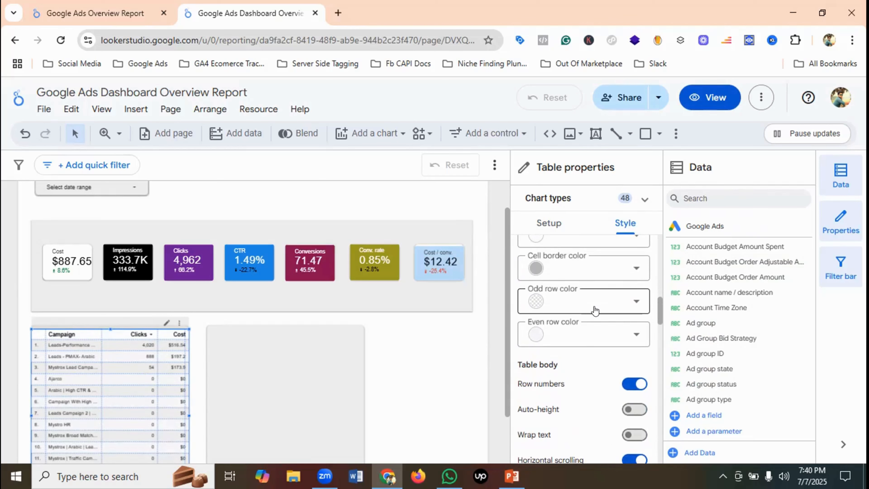
scroll(595, 310, "down", 2)
scroll(594, 310, "down", 3)
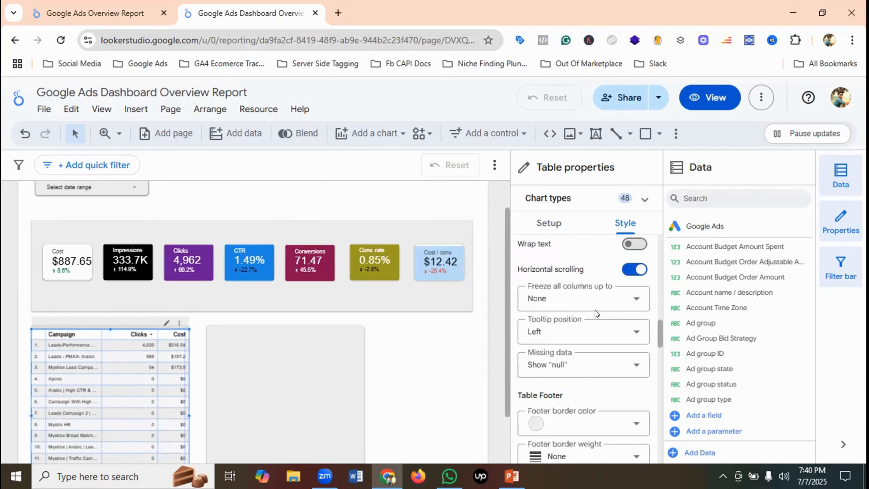
scroll(595, 310, "down", 4)
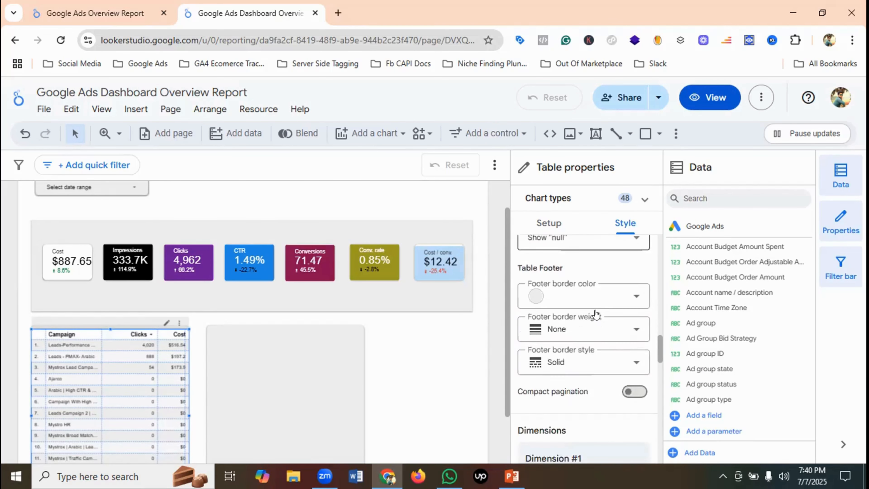
- Display the campaign table's first metric, Clicks, as a Heatmap instead of a plain number
scroll(596, 314, "down", 4)
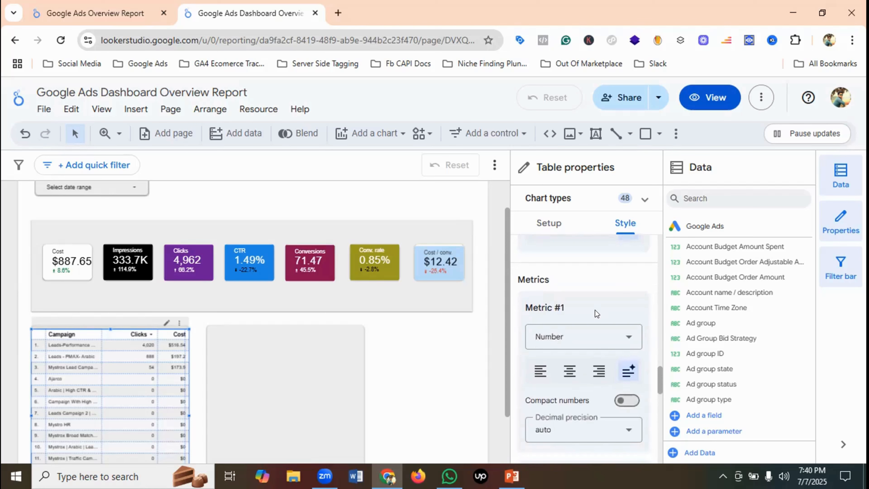
scroll(595, 310, "down", 2)
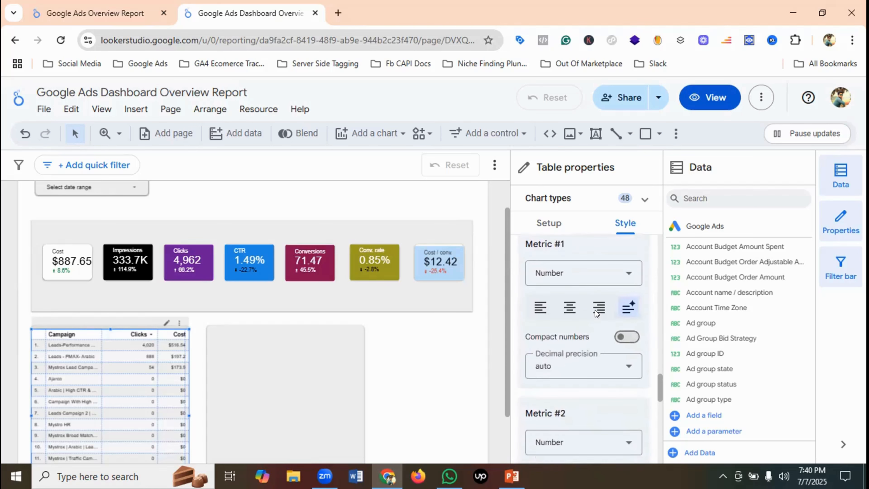
left_click(575, 273)
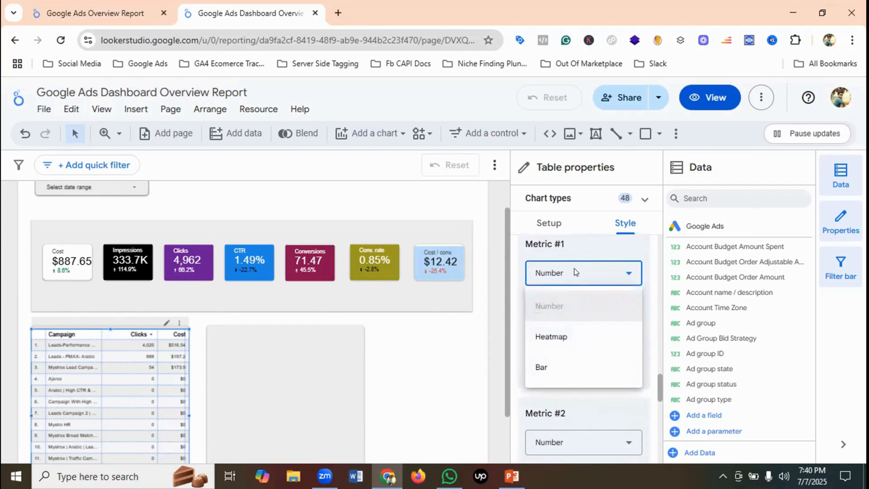
left_click(558, 338)
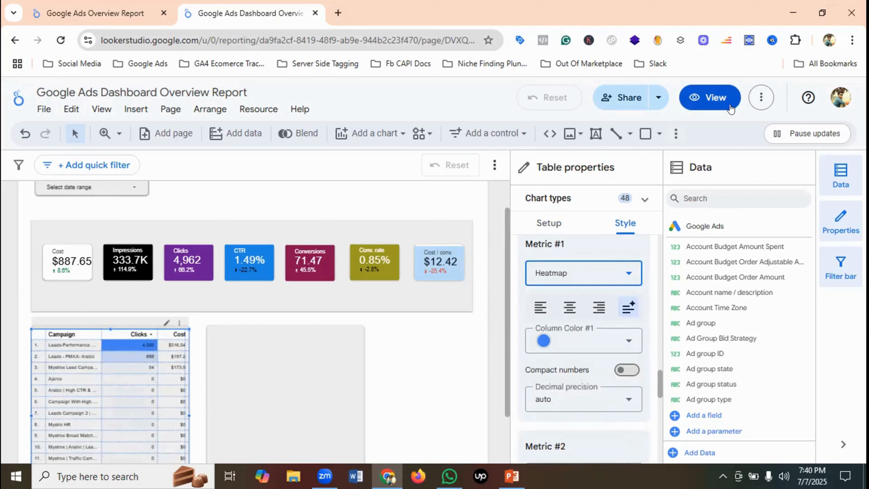
- Preview the dashboard and compare its campaign table with the table in the Google Ads Overview Report
left_click(718, 99)
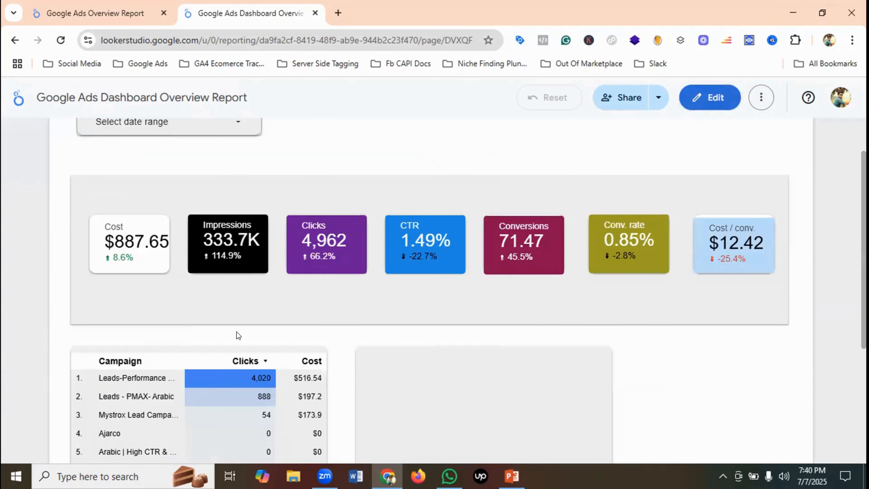
scroll(239, 334, "down", 2)
left_click(110, 10)
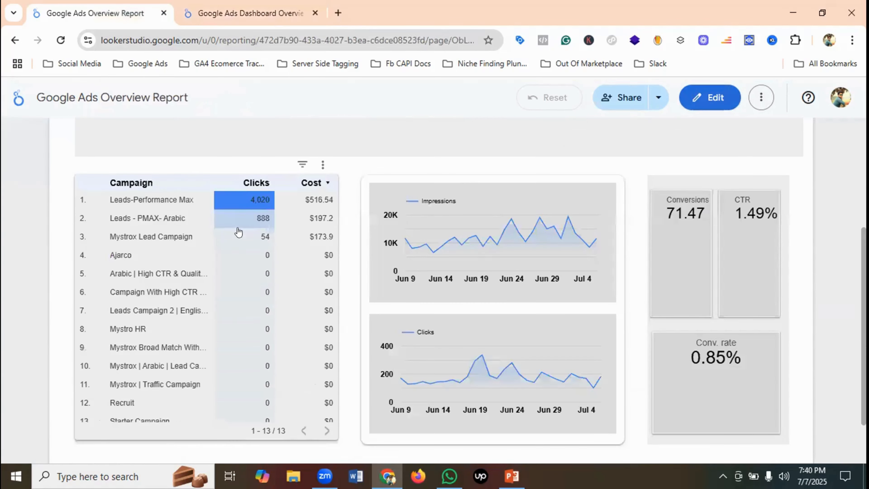
left_click(251, 4)
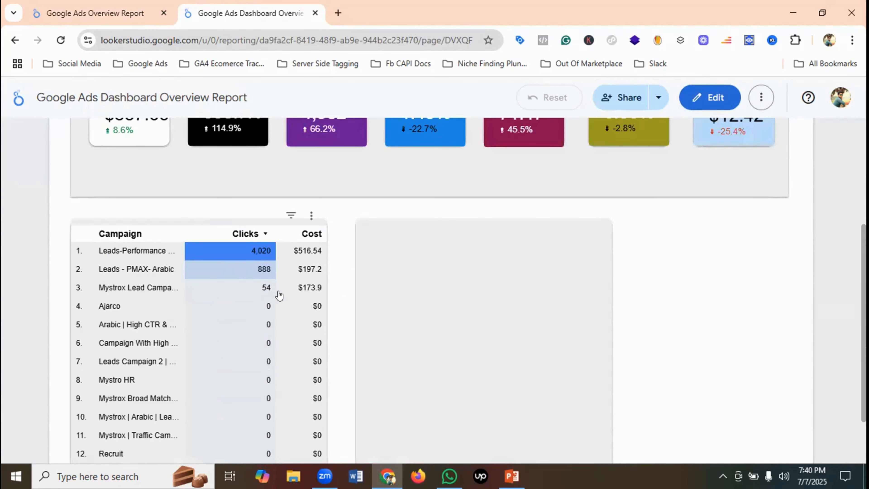
left_click(97, 5)
scroll(251, 275, "down", 1)
scroll(250, 275, "up", 1)
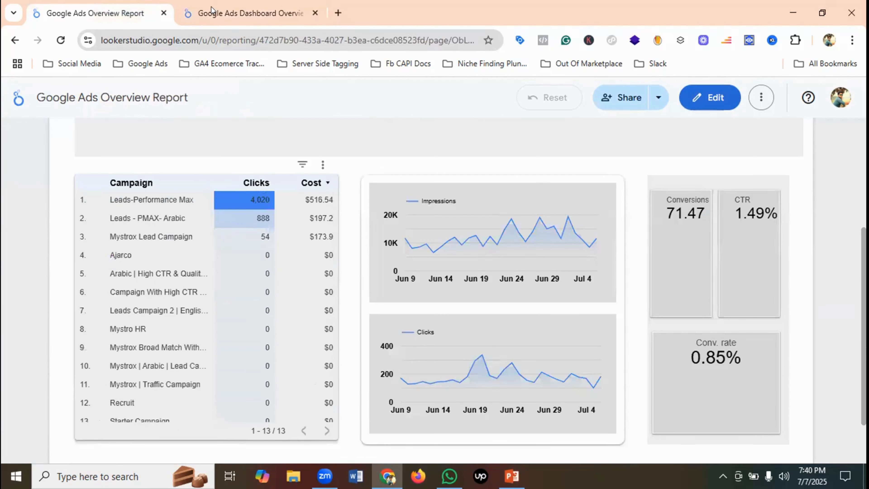
key("ctrl+Tab")
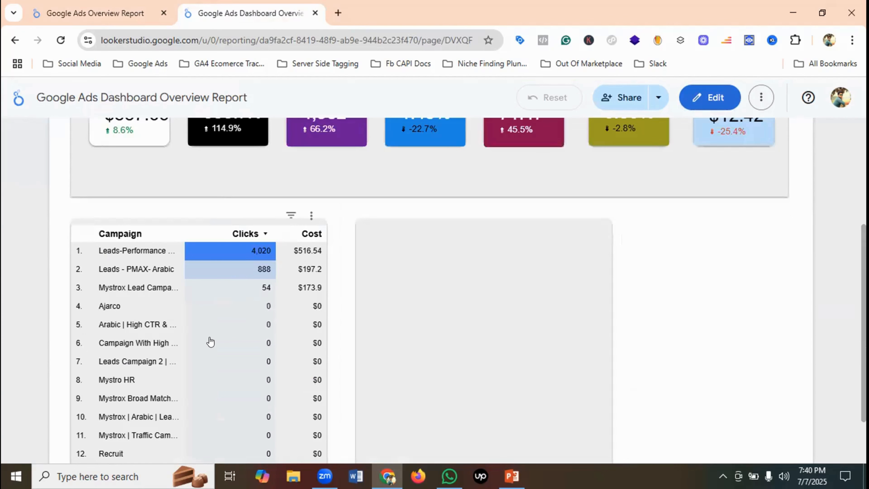
scroll(223, 330, "down", 2)
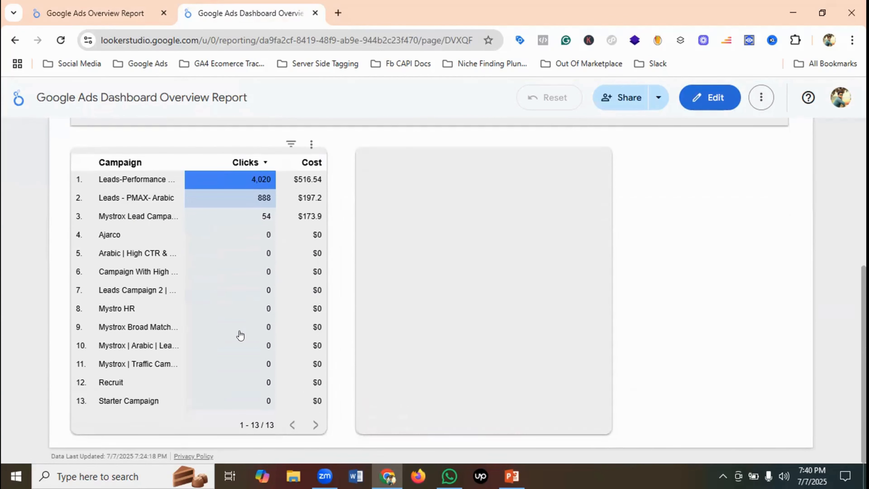
- Examine the chart panel beside the Overview Report's campaign table and compare it with the dashboard's empty panel
left_click(94, 9)
scroll(470, 296, "up", 4)
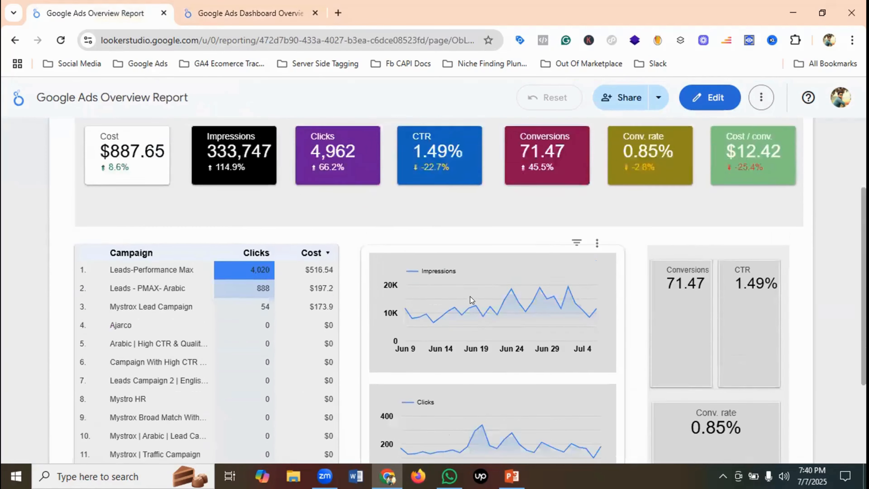
scroll(475, 341, "down", 4)
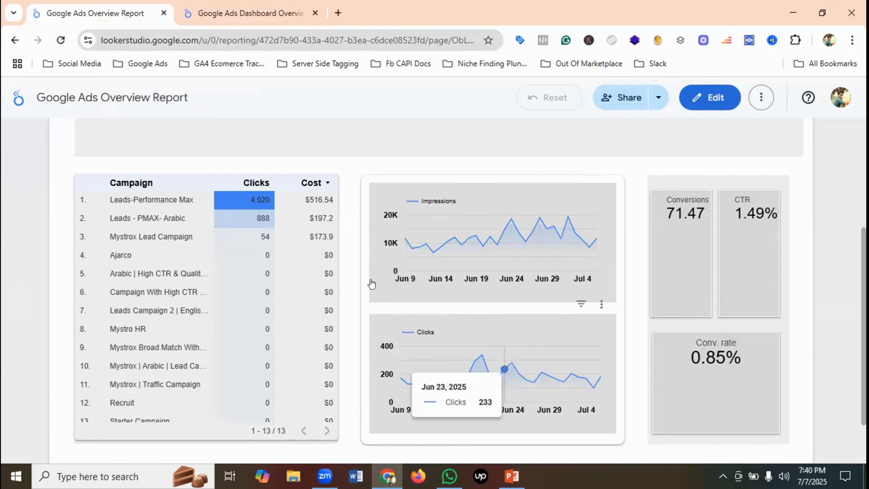
left_click(227, 10)
scroll(373, 282, "up", 2)
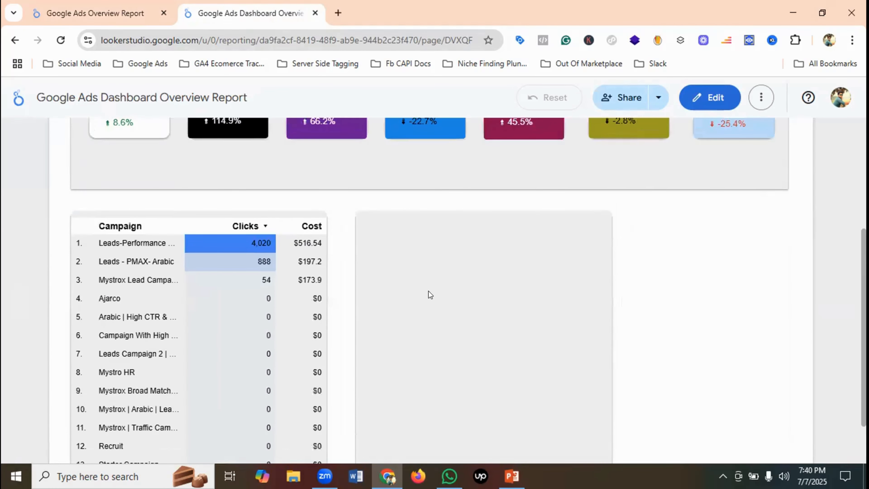
left_click(96, 13)
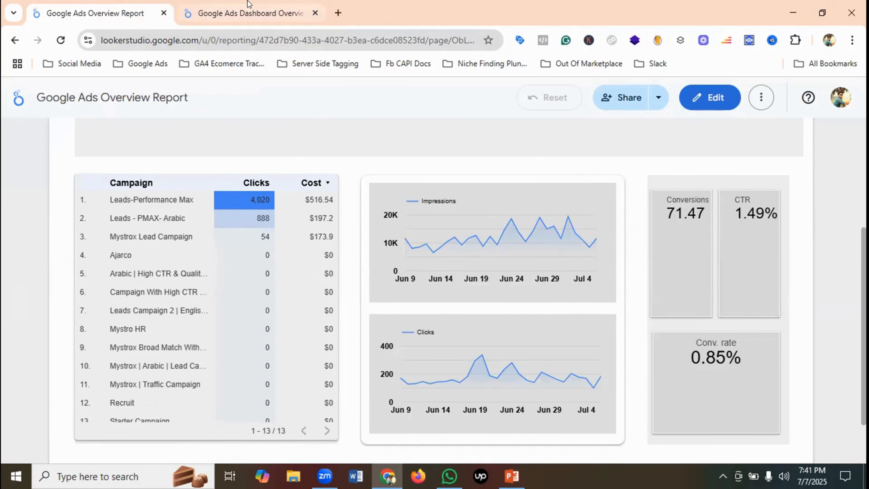
- In edit mode, draw a rectangle inside the upper half of the dashboard's empty panel, inset from its edges and sized like the reference chart box
left_click(249, 13)
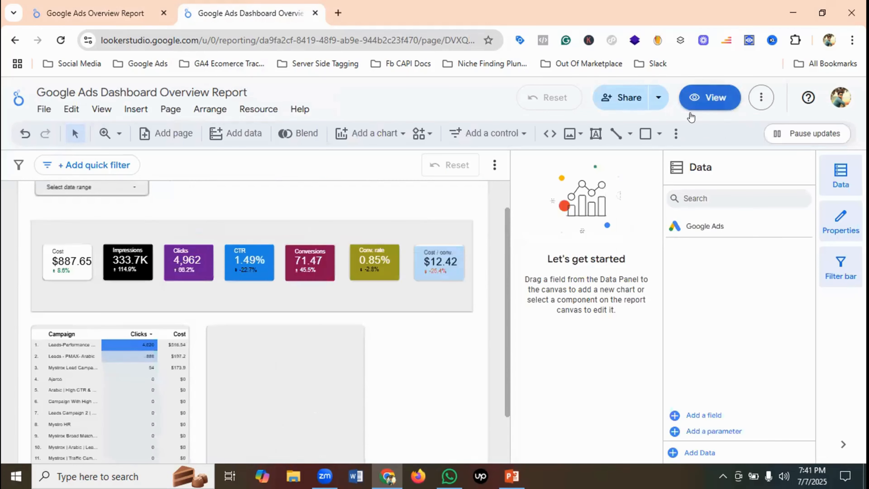
scroll(375, 304, "down", 2)
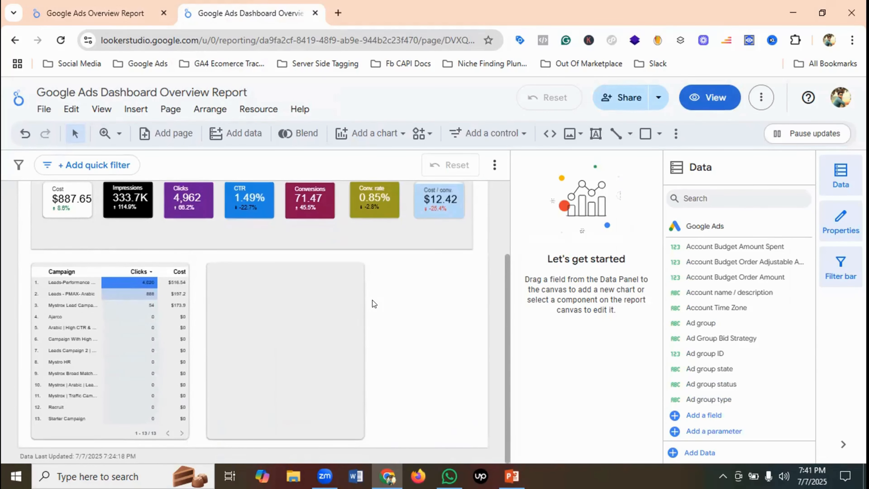
left_click(646, 133)
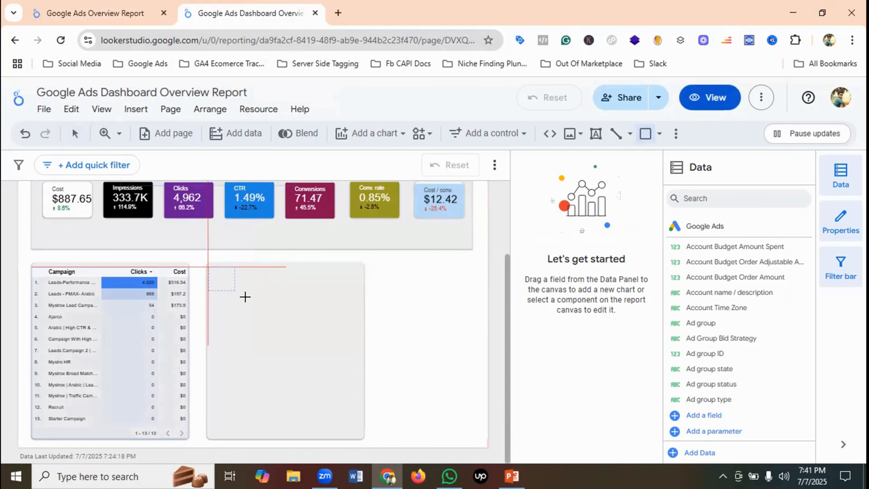
mouse_move(295, 314)
left_mouse_down()
mouse_move(355, 343)
mouse_move(362, 358)
mouse_move(349, 348)
left_mouse_up()
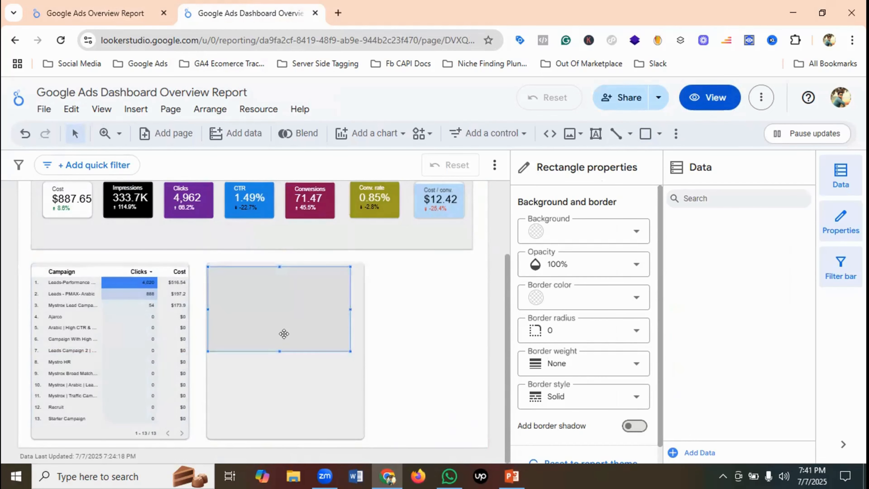
left_click_drag(284, 334, 293, 337)
left_click(69, 2)
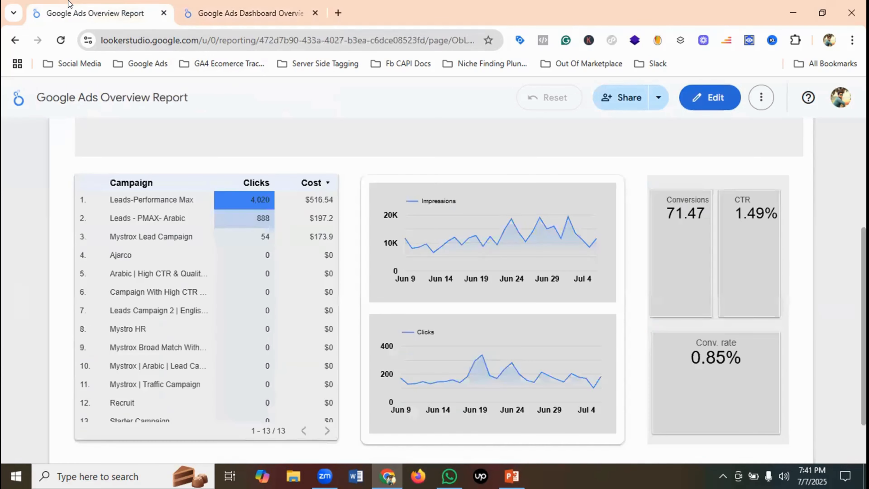
left_click(236, 10)
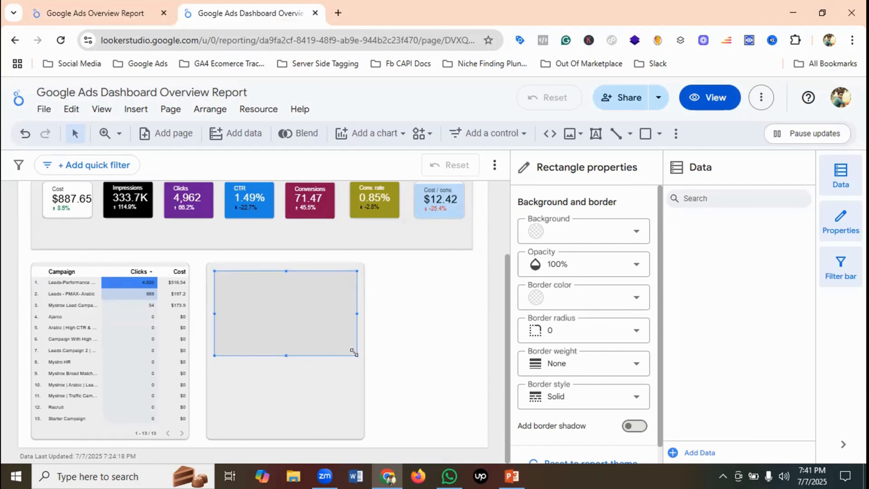
mouse_move(355, 353)
left_mouse_down()
mouse_move(351, 330)
mouse_move(353, 339)
left_mouse_up()
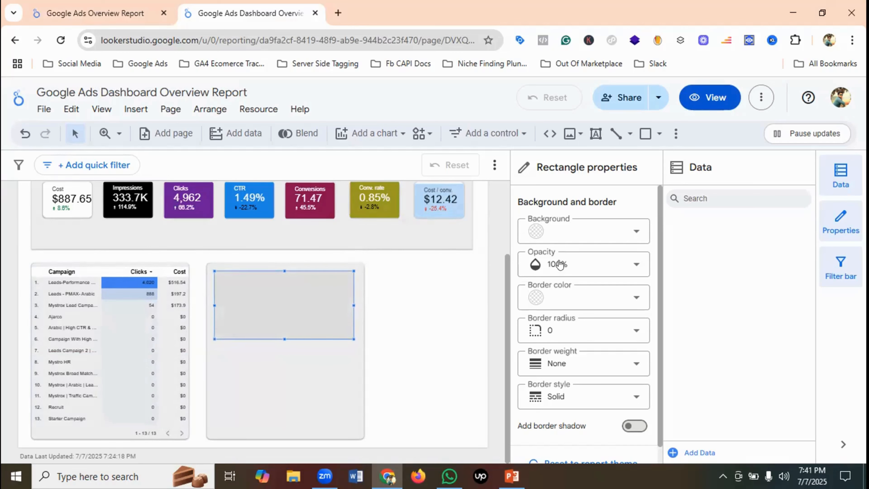
- Fill the new rectangle with a light gray background color
left_click(587, 231)
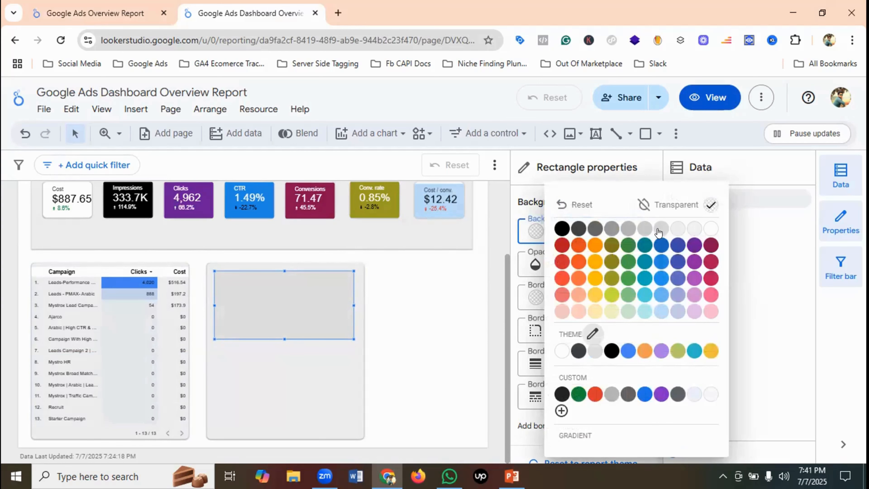
left_click(434, 330)
left_click(441, 323)
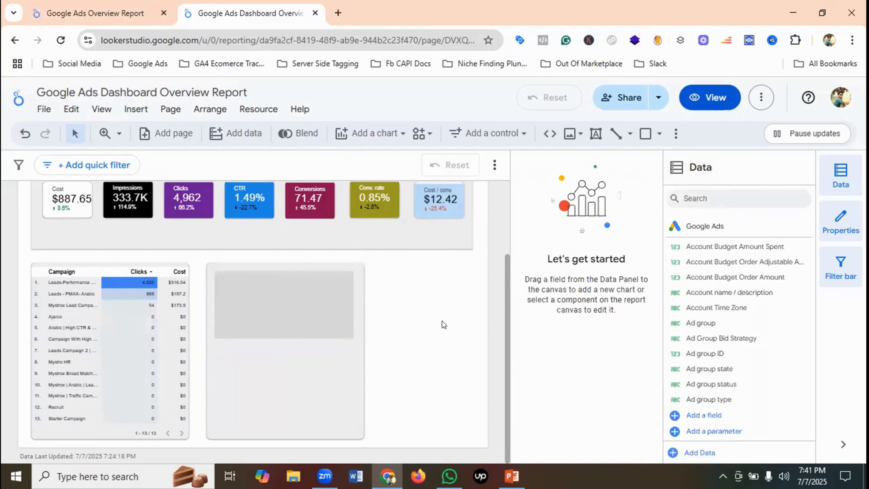
- Check the reference's chart layout, duplicate the gray rectangle and place the copy directly below the original inside the panel
left_click(119, 3)
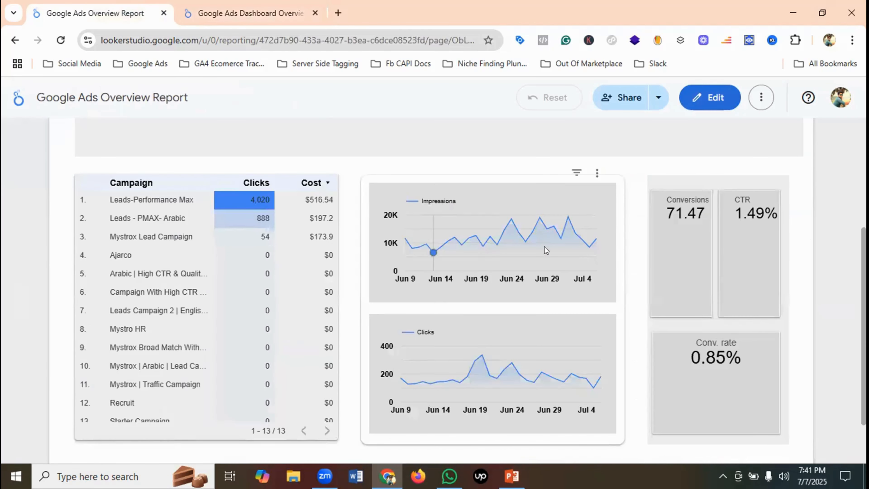
left_click(257, 6)
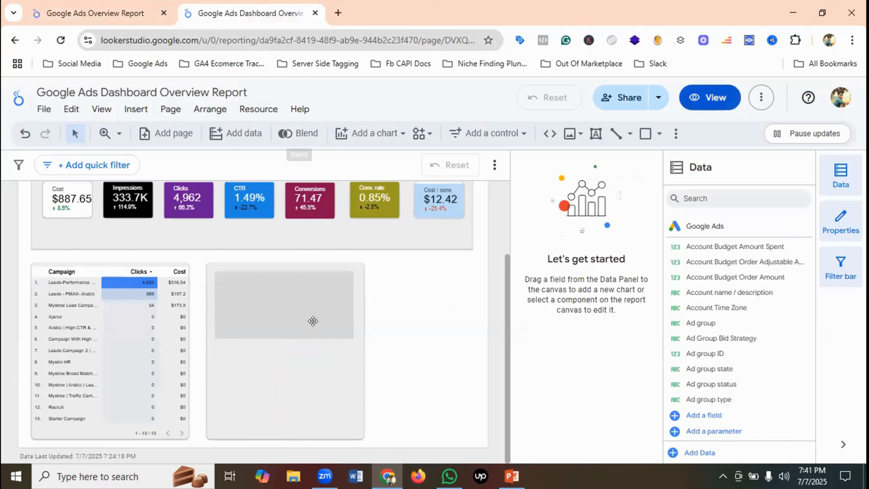
left_click(295, 322)
right_click(296, 322)
left_click(325, 147)
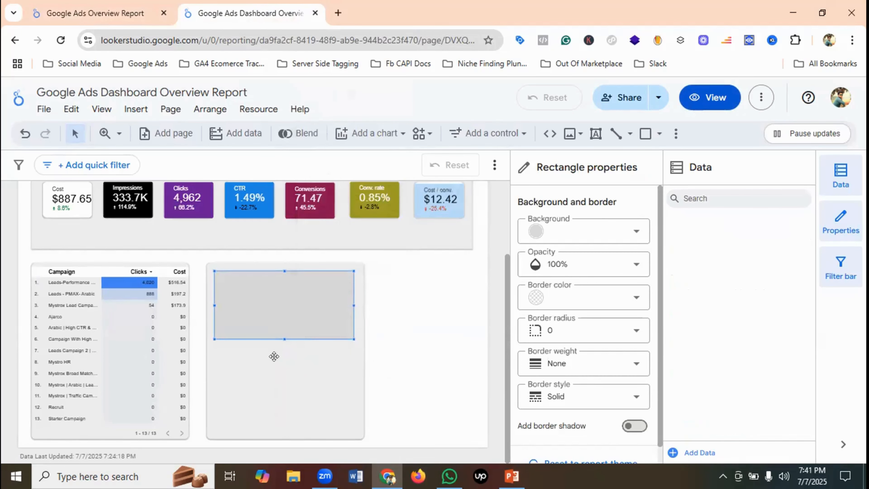
left_click(272, 364)
key("ctrl+v")
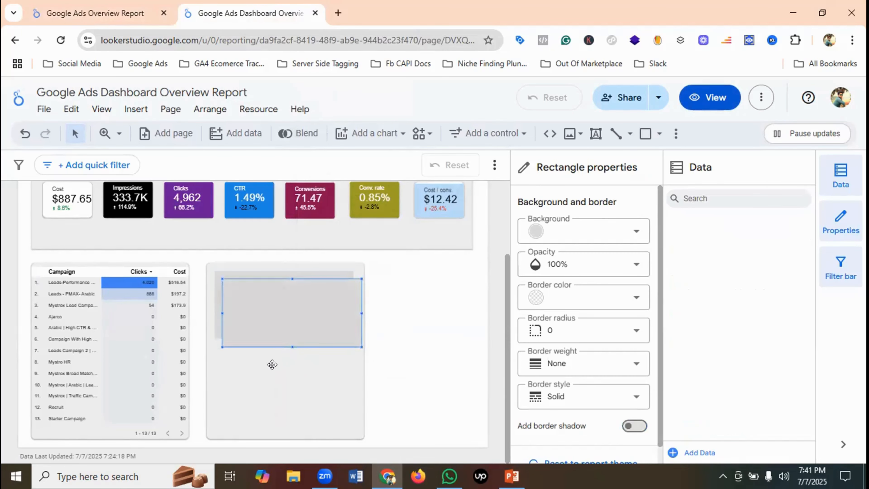
left_click_drag(298, 322, 292, 396)
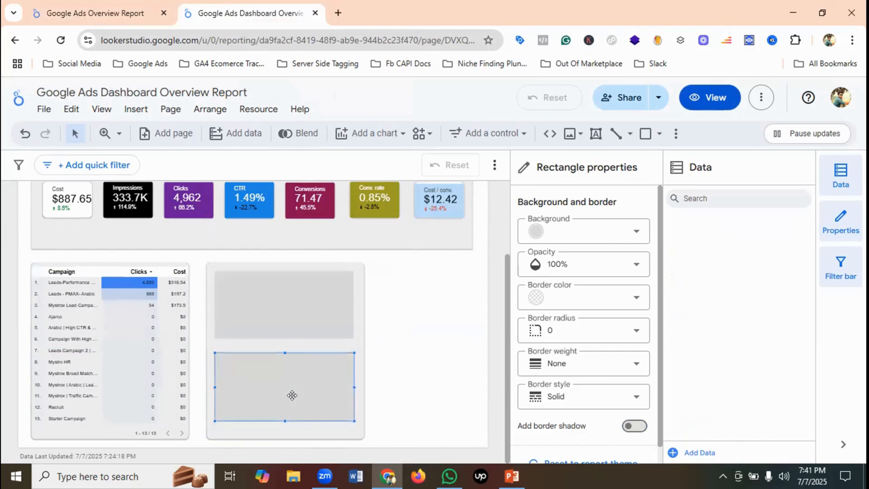
left_click(415, 380)
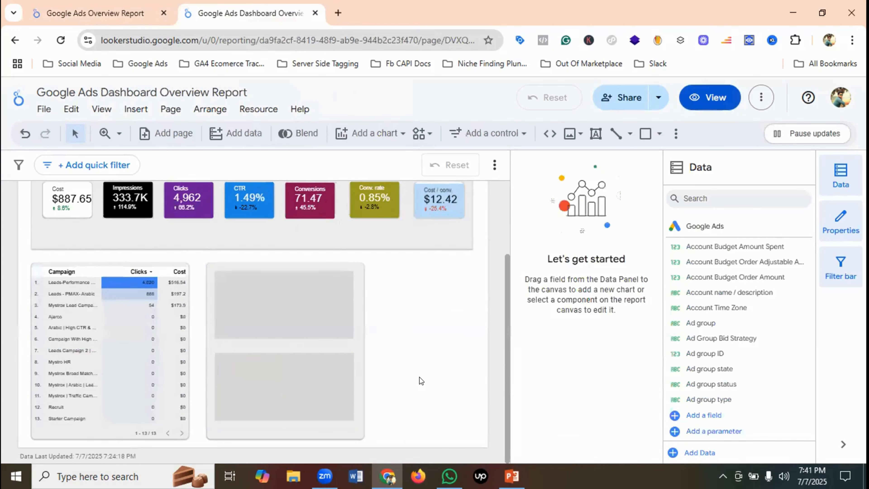
left_click(282, 311)
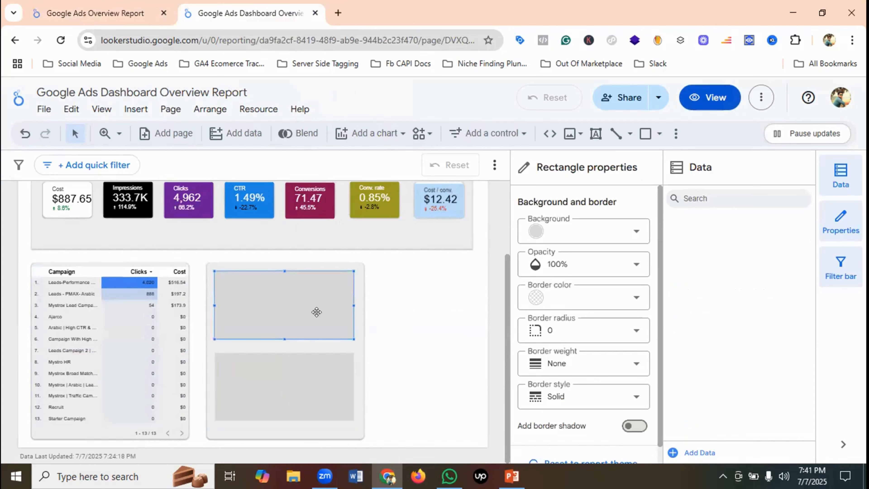
- Insert a time series chart inside the upper gray rectangle of the chart panel
left_click(382, 134)
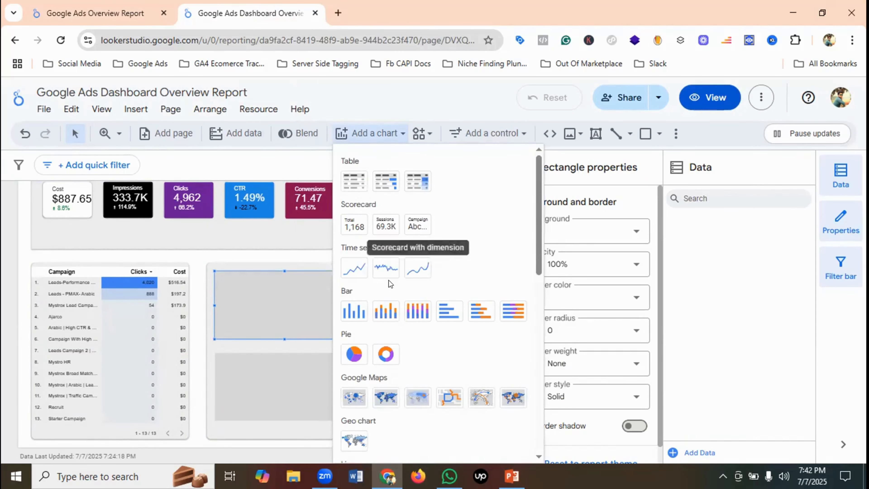
left_click(355, 268)
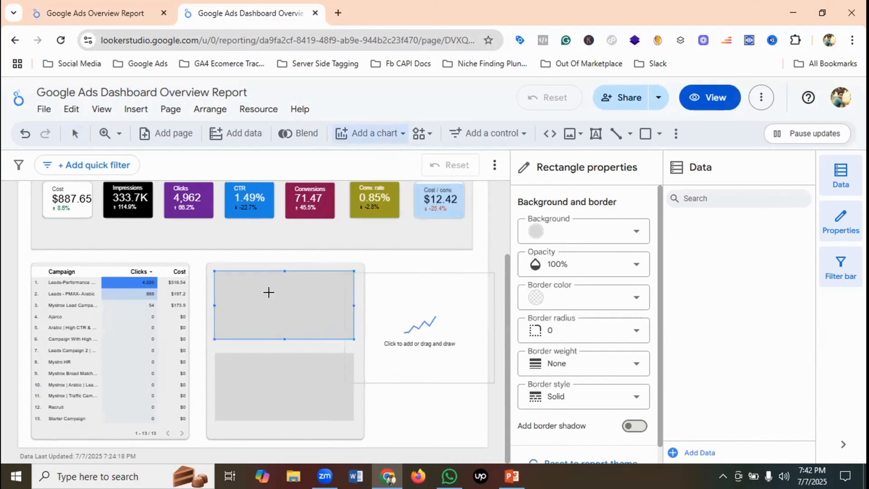
left_click(217, 273)
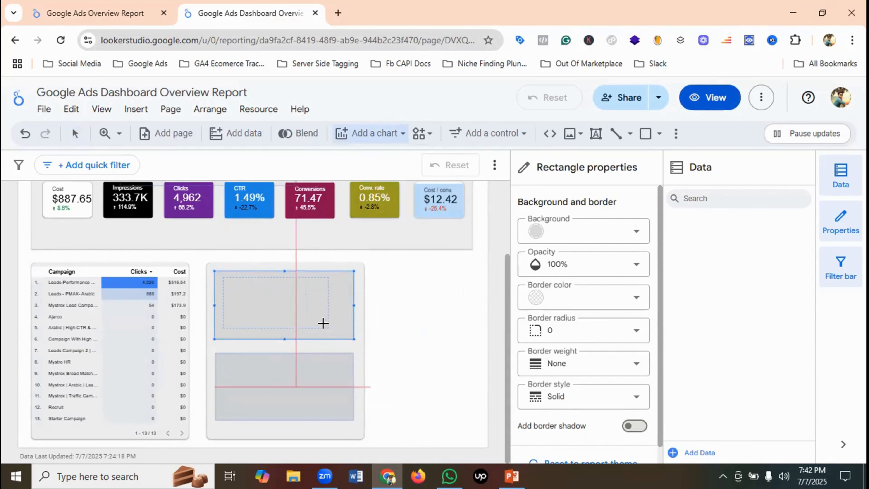
left_click_drag(323, 323, 324, 324)
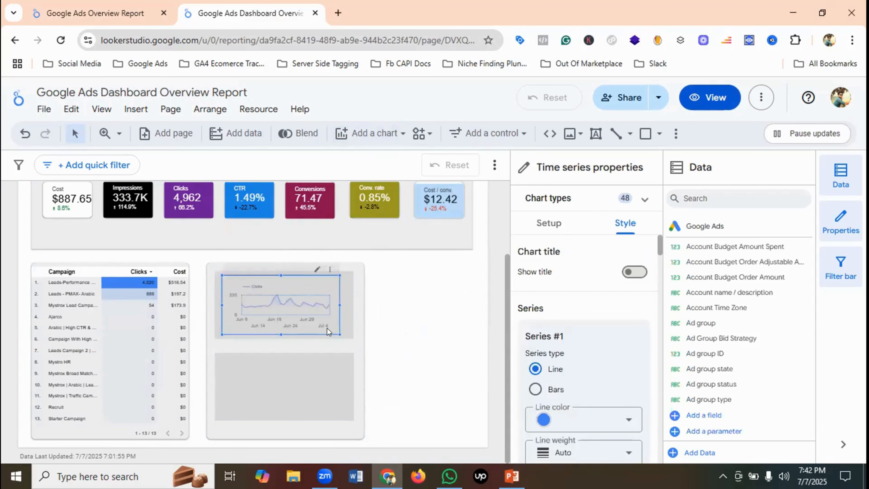
left_click(549, 223)
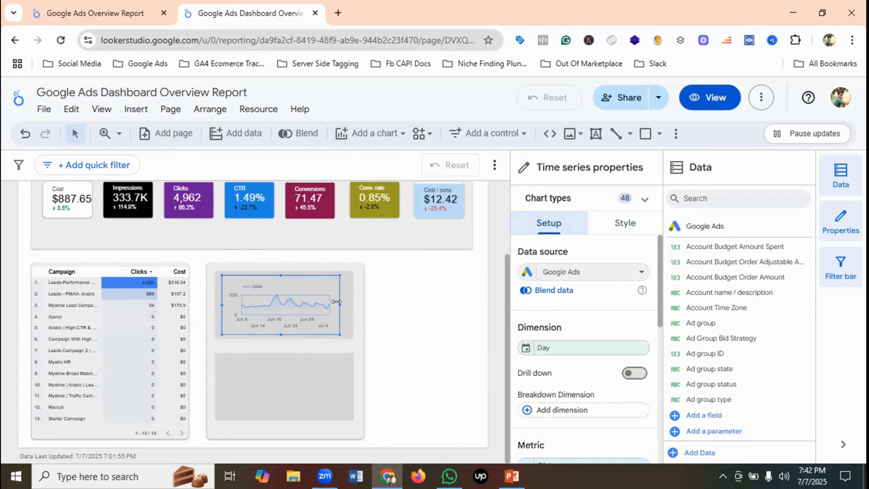
- Resize the time series chart on all four sides so it exactly fills the upper gray rectangle
left_click_drag(337, 302, 350, 305)
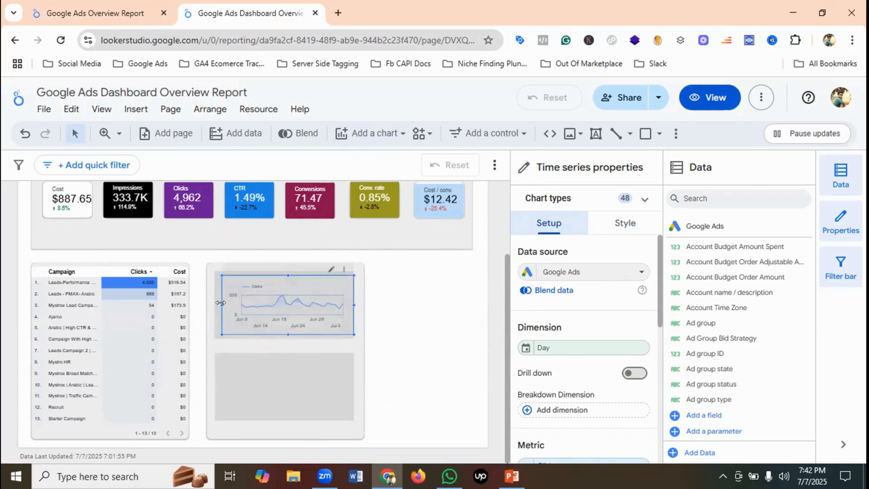
left_click_drag(221, 302, 214, 302)
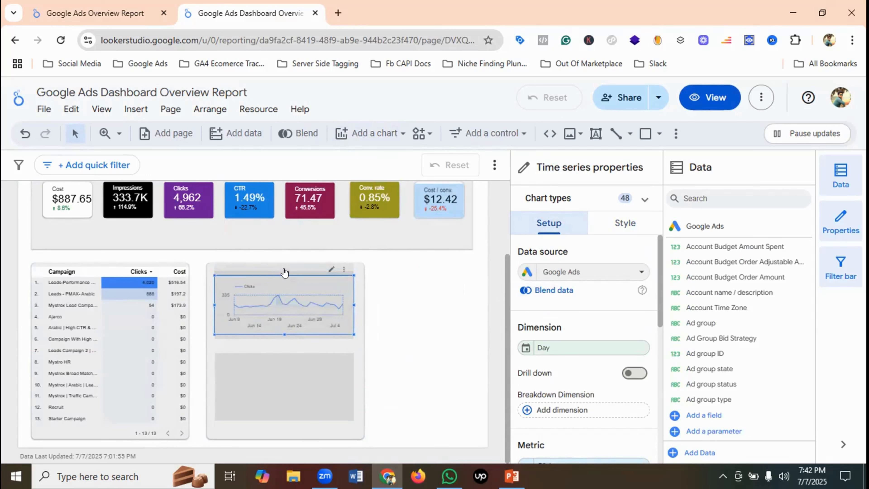
left_click(292, 343)
left_click(287, 329)
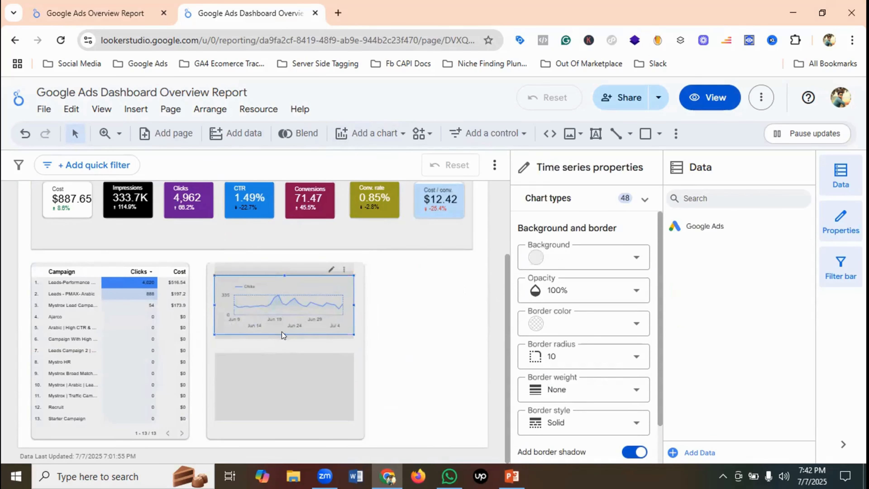
left_click_drag(284, 335, 283, 337)
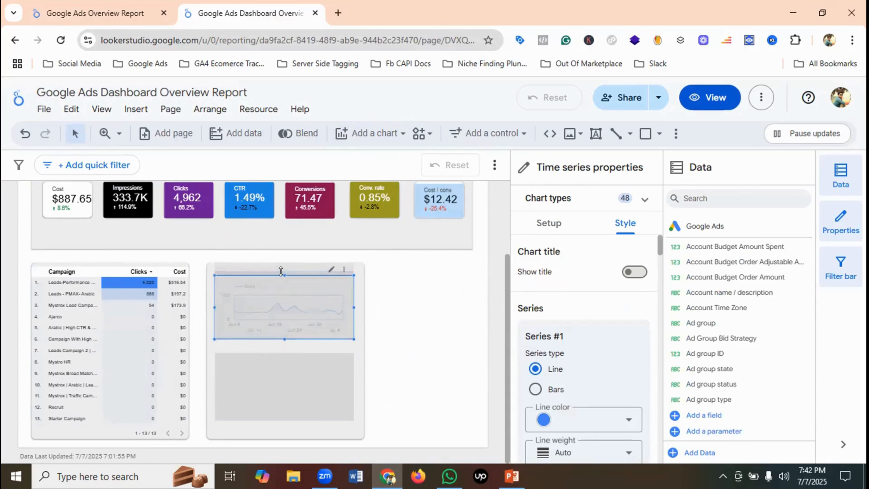
left_click_drag(281, 271, 281, 266)
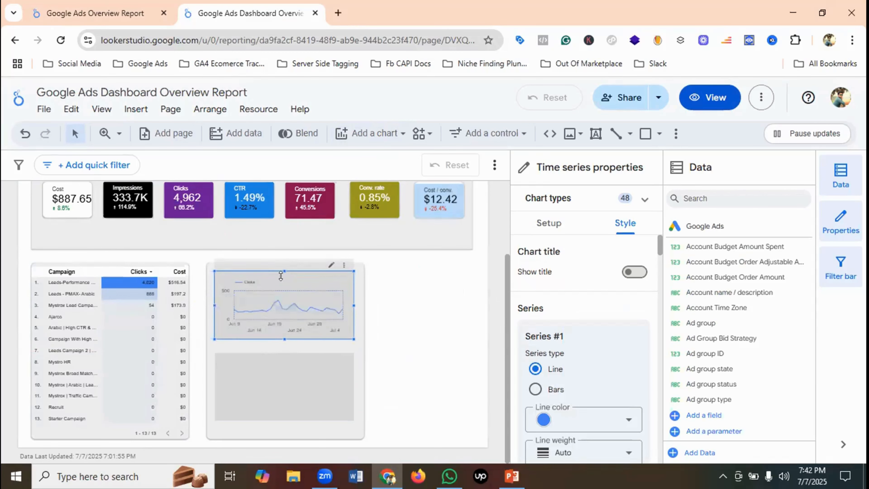
- Copy the time series chart and place the duplicate over the lower gray rectangle
right_click(287, 297)
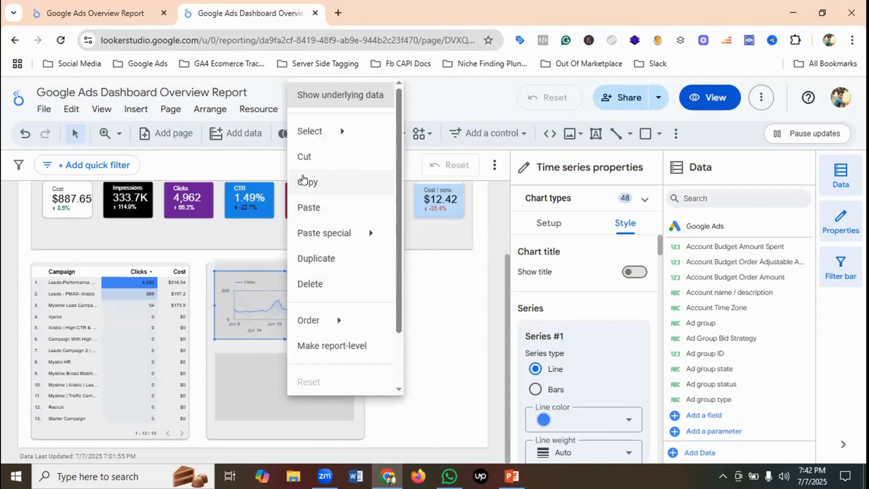
left_click(306, 182)
left_click(286, 372)
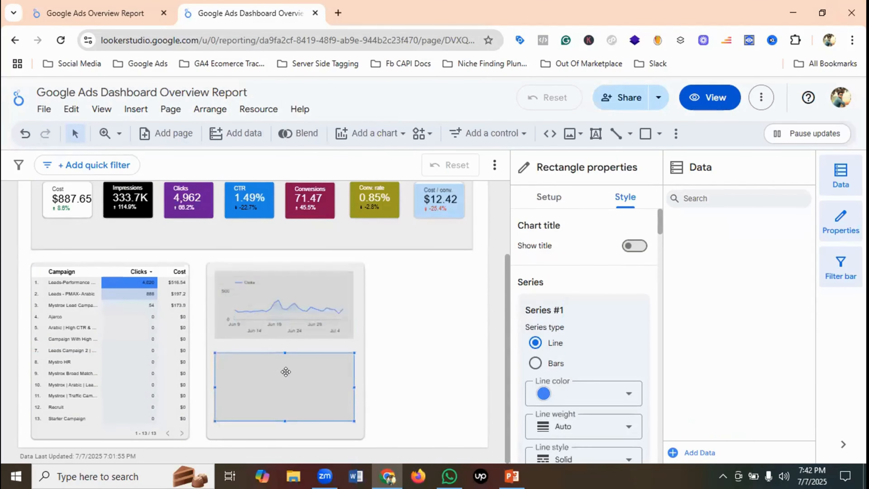
key("ctrl+v")
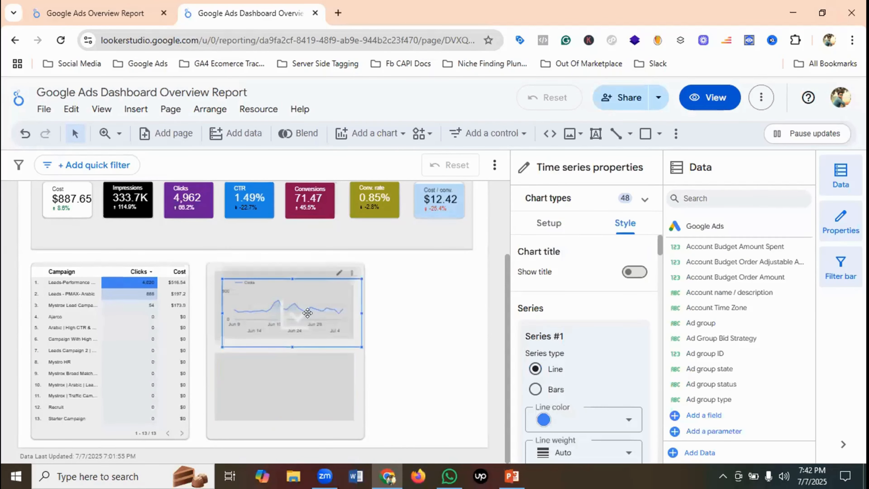
left_click_drag(308, 317, 301, 390)
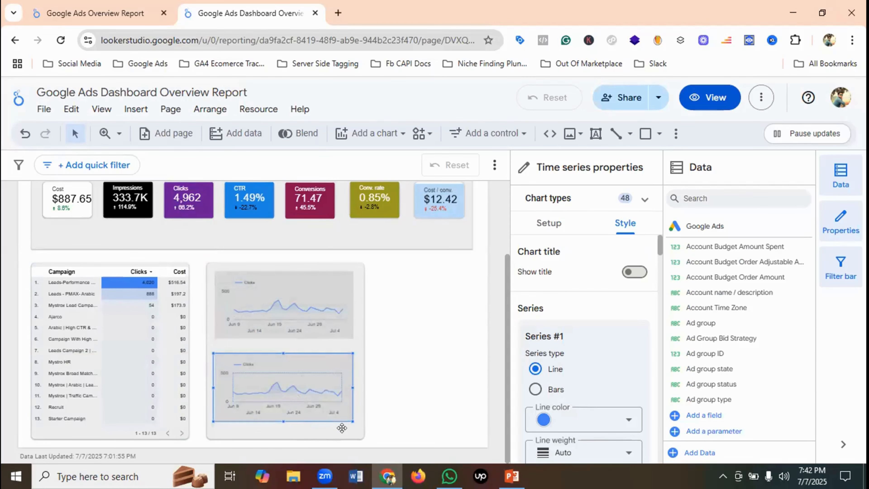
left_click(342, 427)
- Preview the dashboard in view mode and compare its two stacked charts with those in the reference Overview Report
left_click(709, 104)
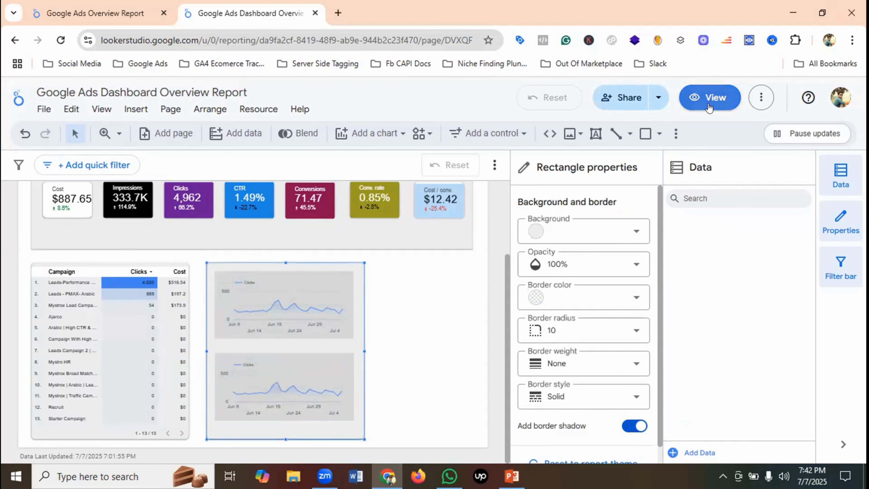
scroll(470, 320, "down", 3)
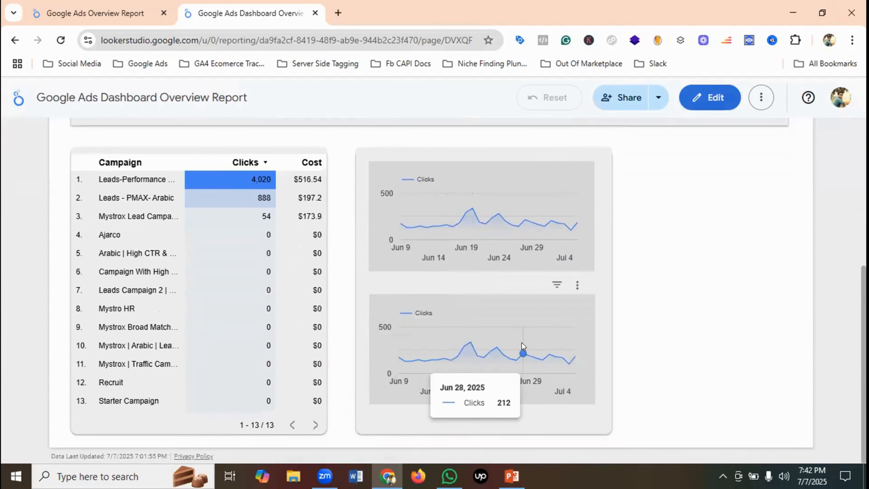
left_click(103, 13)
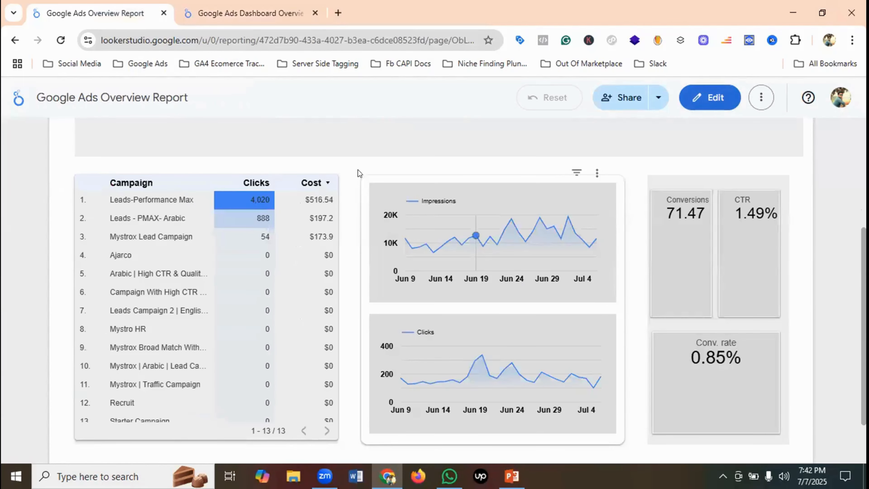
left_click(283, 14)
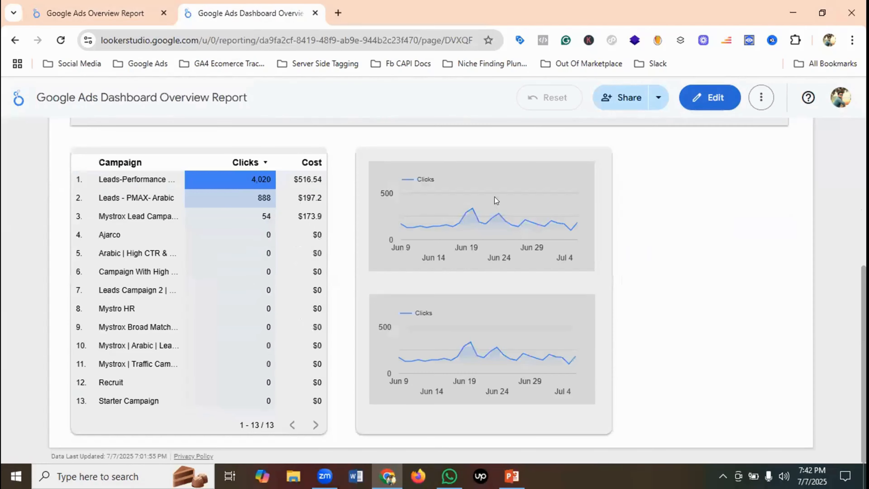
left_click(114, 14)
left_click(240, 13)
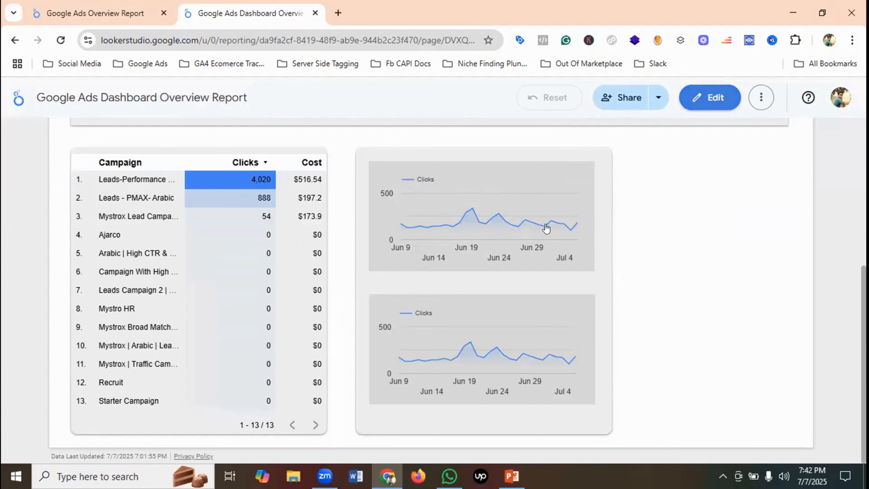
- Return to edit mode and make the upper chart's left Y-axis labels black and bold
scroll(317, 333, "down", 1)
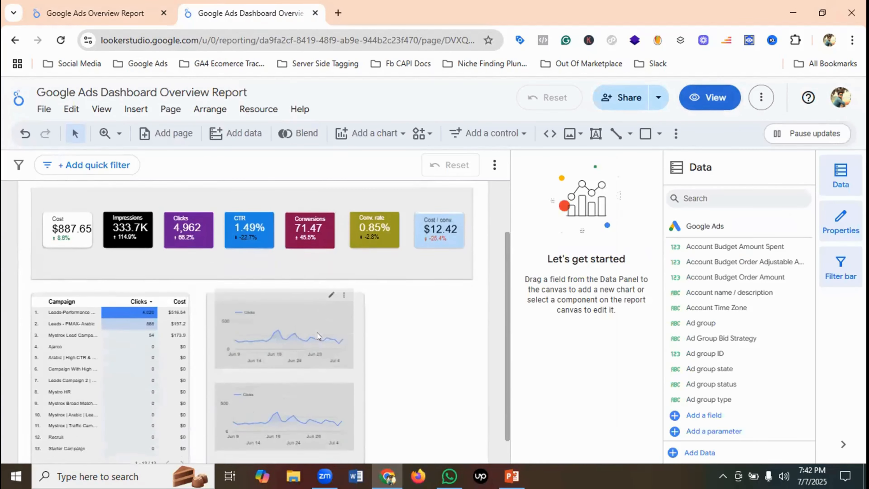
scroll(317, 333, "down", 1)
left_click(287, 300)
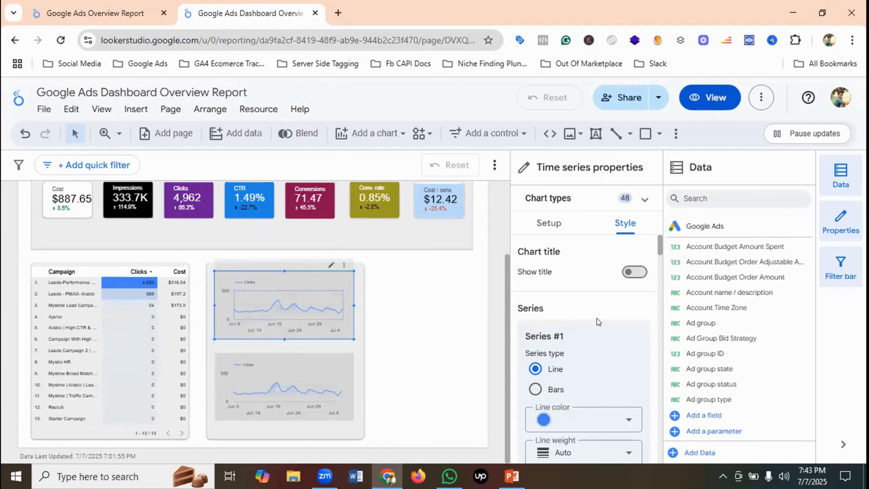
scroll(597, 318, "down", 2)
scroll(597, 318, "down", 8)
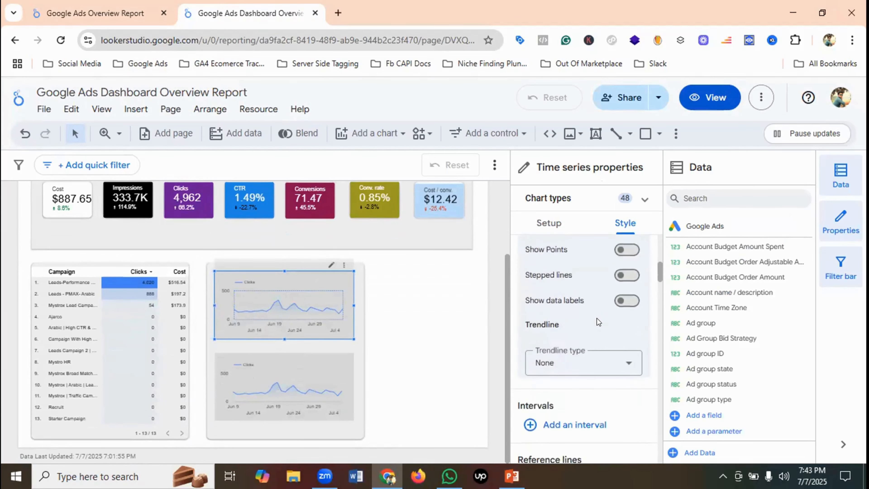
scroll(597, 318, "down", 10)
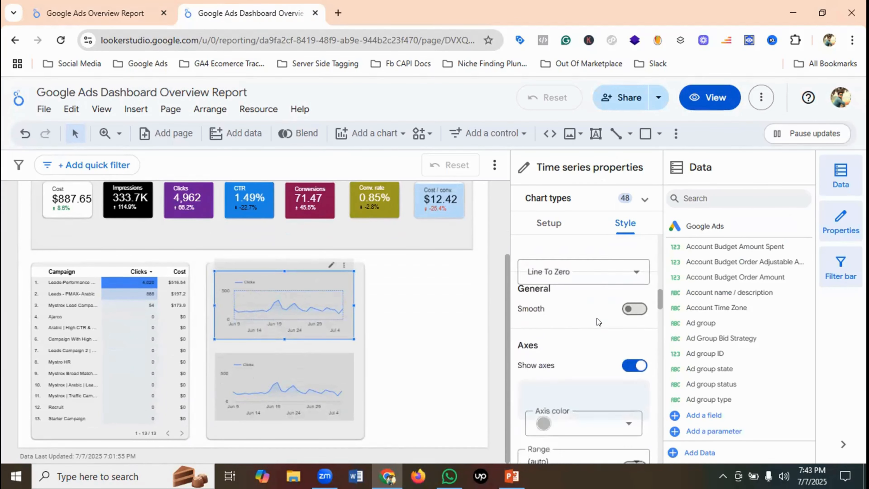
scroll(596, 318, "down", 7)
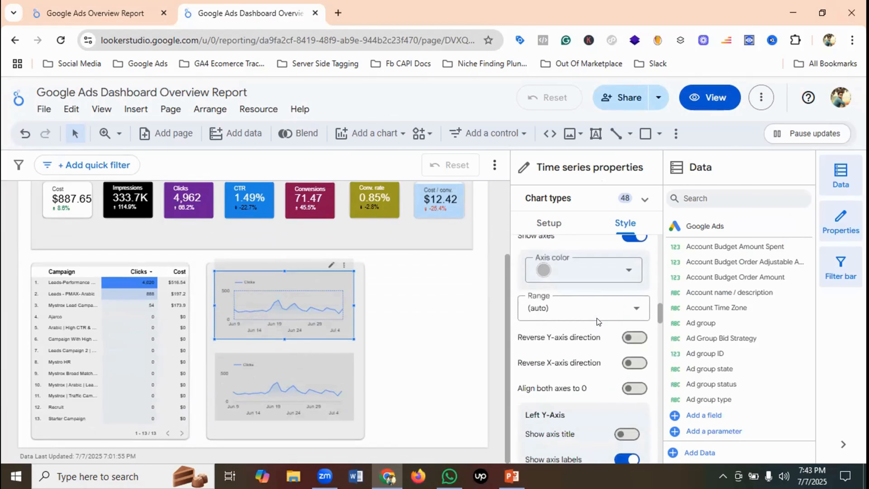
scroll(597, 318, "up", 2)
scroll(597, 318, "down", 5)
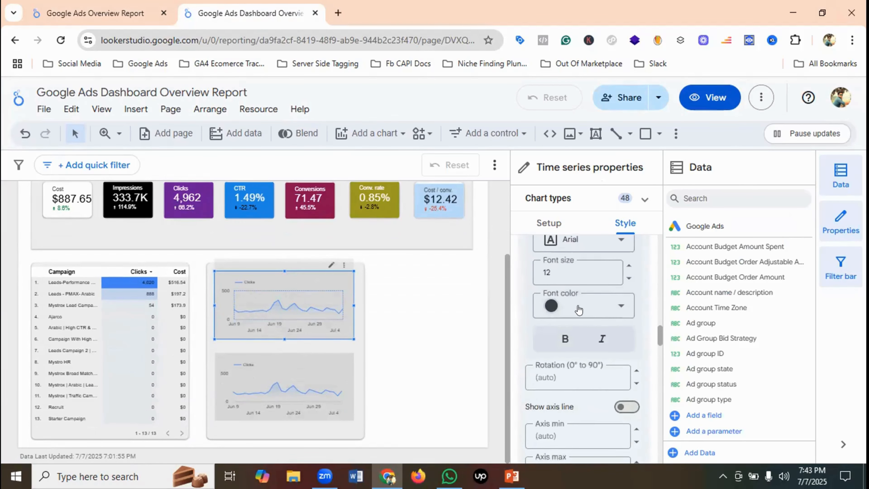
left_click(576, 305)
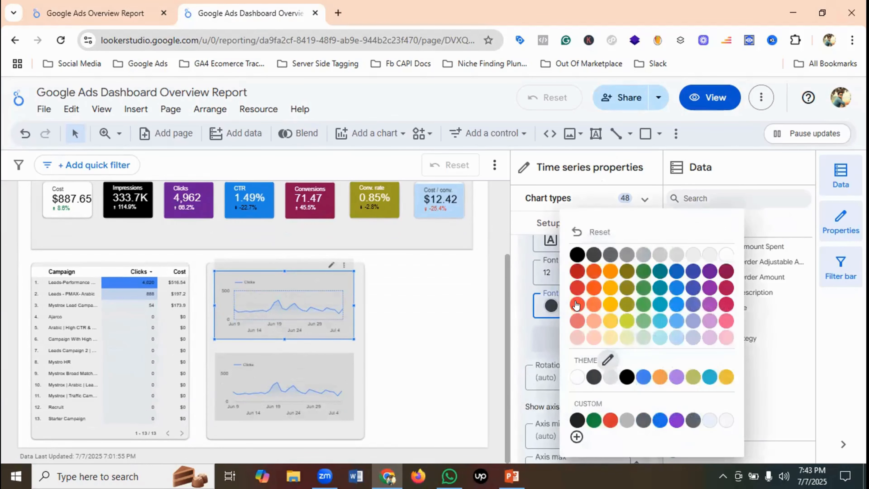
left_click(581, 258)
left_click(566, 339)
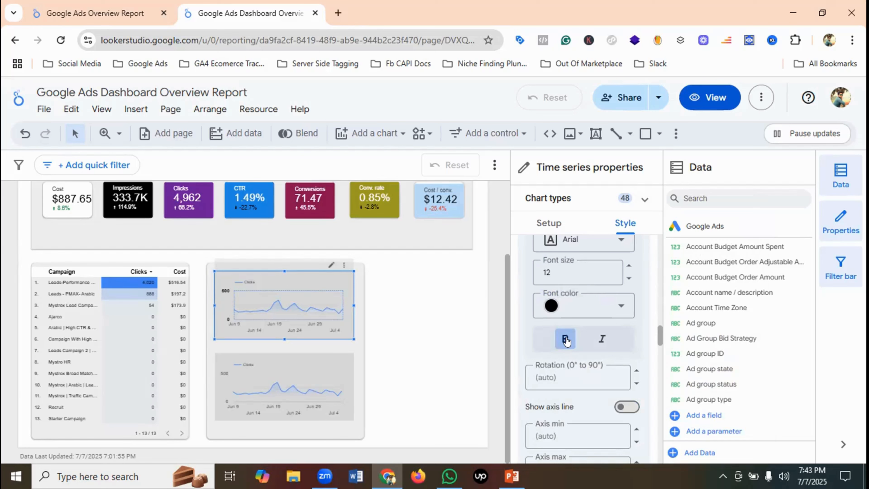
- Set the font color of the lower chart's left Y-axis labels to black
left_click(292, 376)
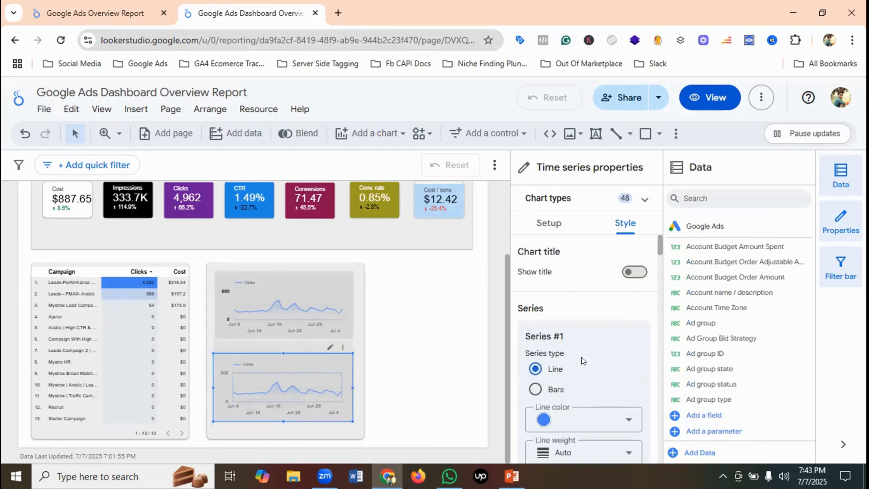
scroll(583, 360, "down", 10)
scroll(581, 357, "down", 10)
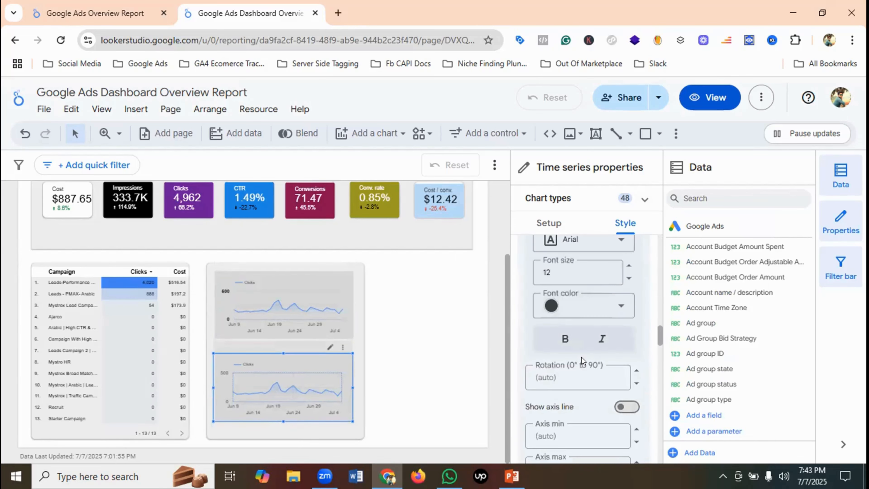
left_click(567, 306)
left_click(577, 254)
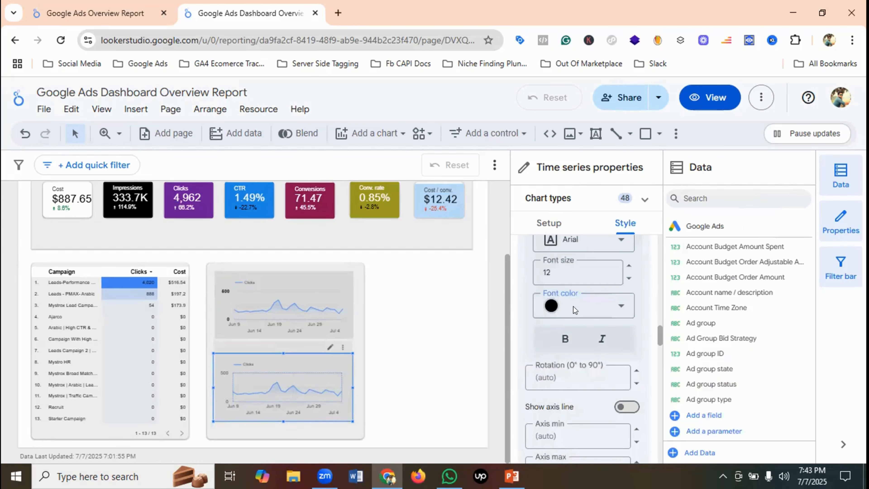
- Make the lower chart's X-axis date labels black and bold
scroll(577, 319, "down", 3)
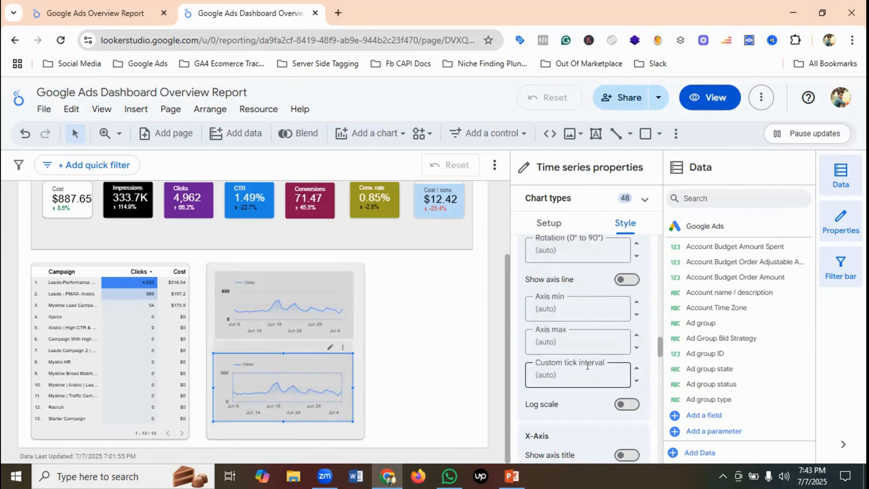
scroll(587, 366, "down", 8)
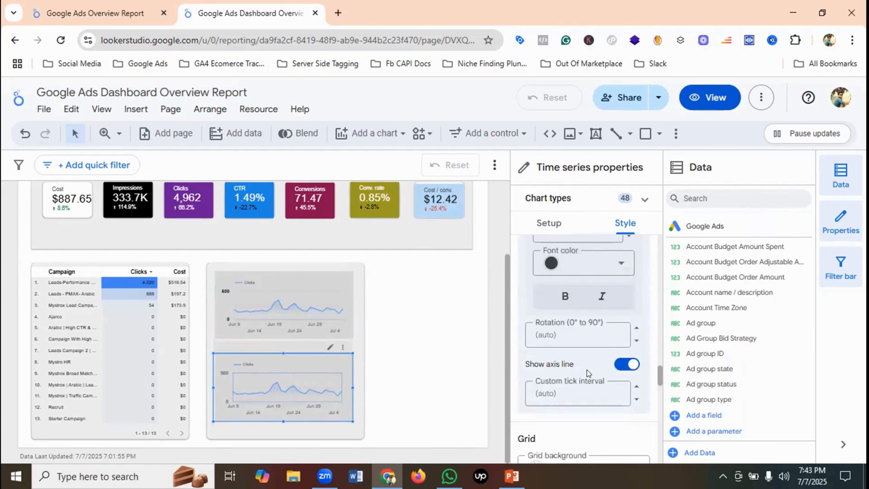
left_click(575, 327)
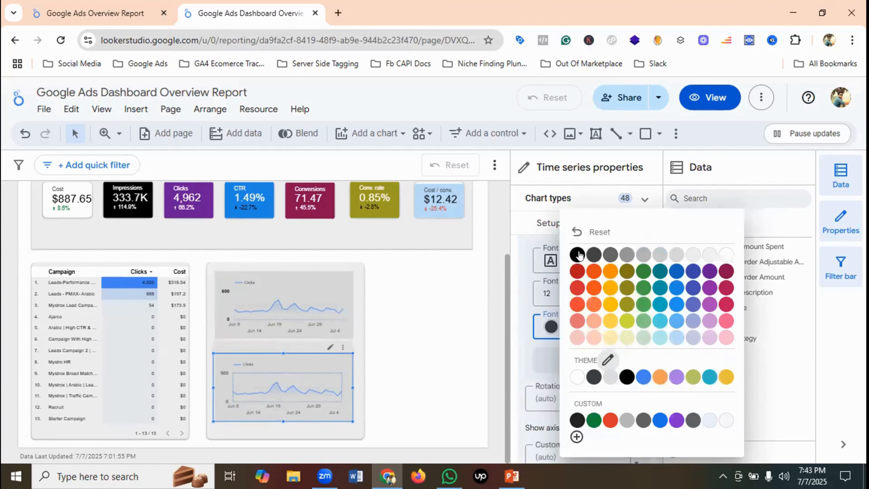
left_click(577, 254)
left_click(566, 362)
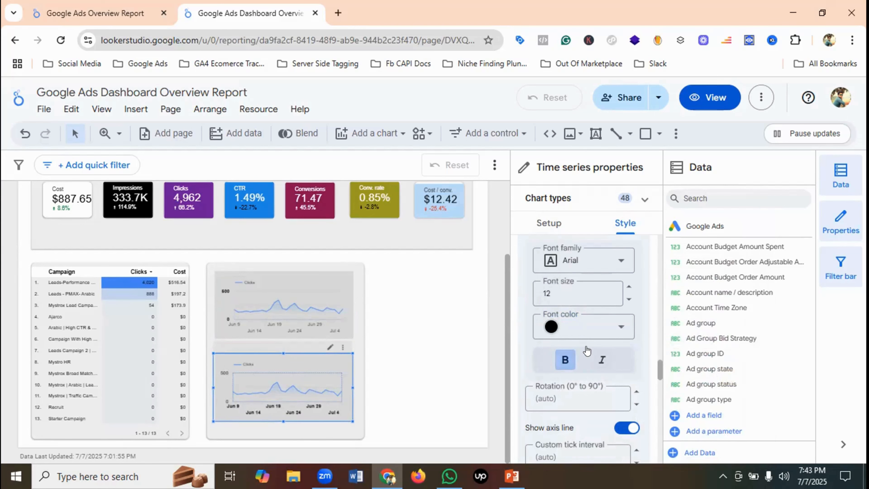
scroll(586, 350, "down", 10)
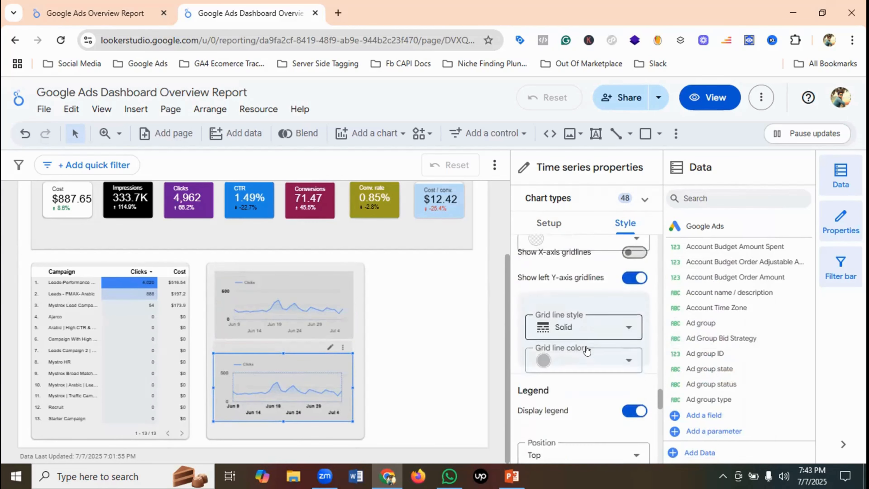
- Set the lower chart's header font color to black
scroll(586, 349, "down", 6)
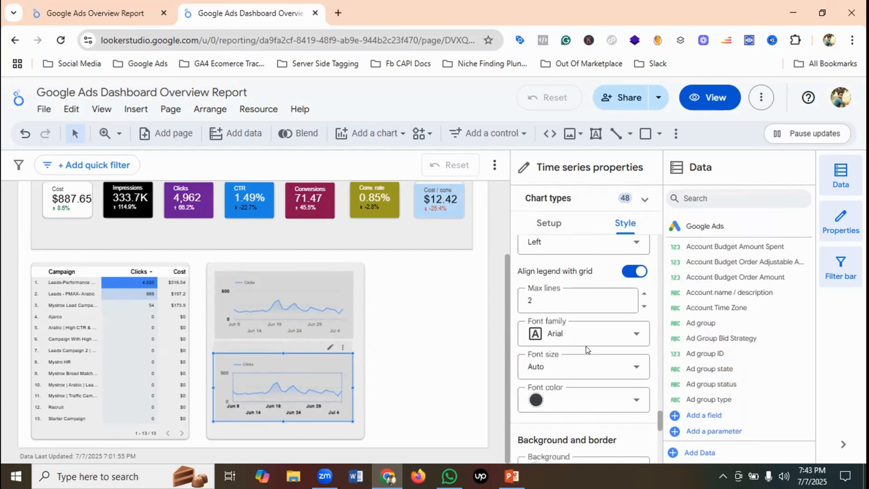
scroll(581, 363, "down", 5)
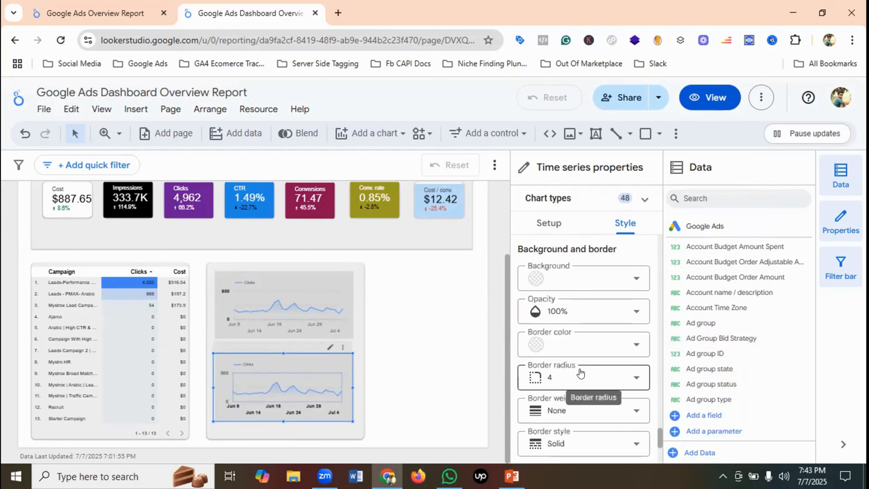
scroll(581, 373, "down", 5)
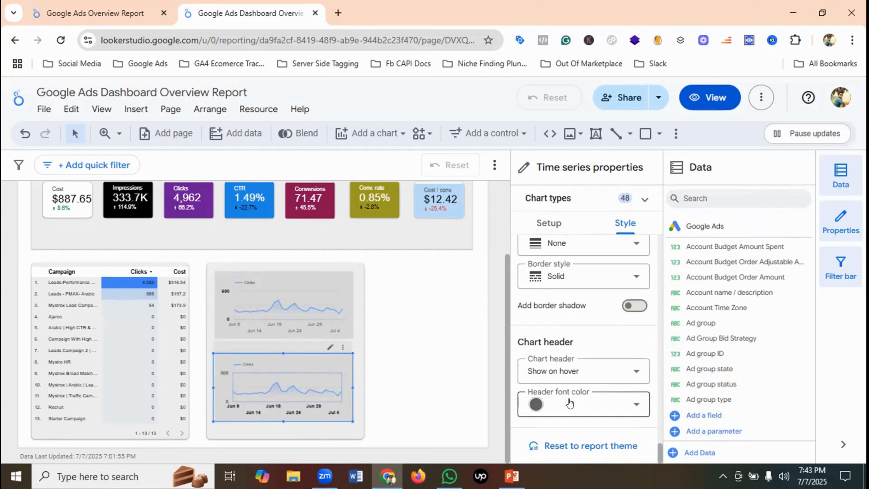
left_click(570, 404)
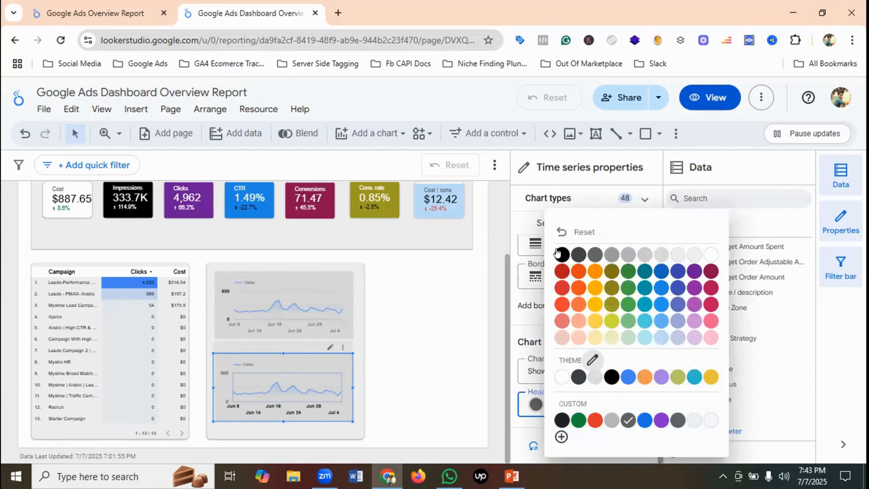
left_click(563, 254)
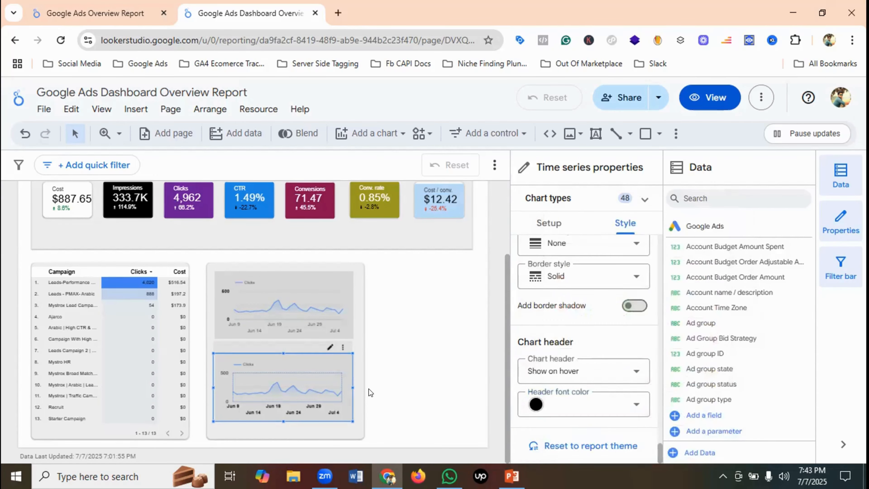
- Make the lower chart's left Y-axis labels bold, keeping its X-axis date labels bold
scroll(575, 341, "up", 10)
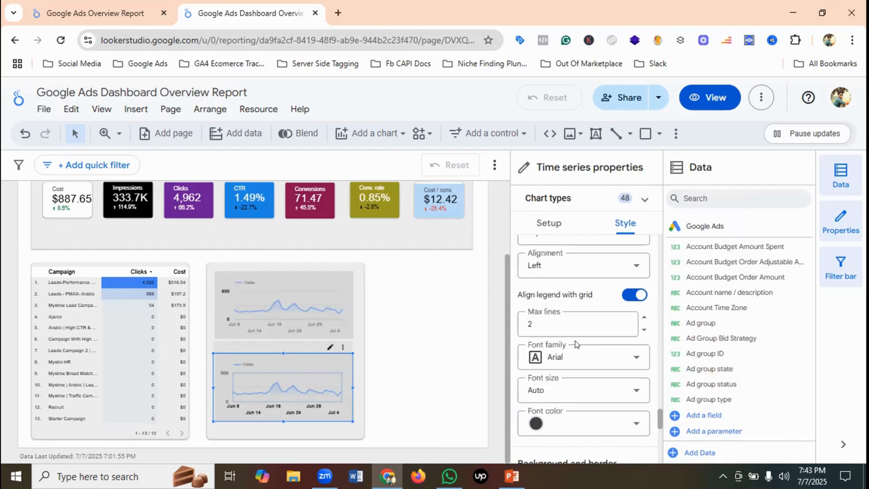
scroll(575, 342, "up", 8)
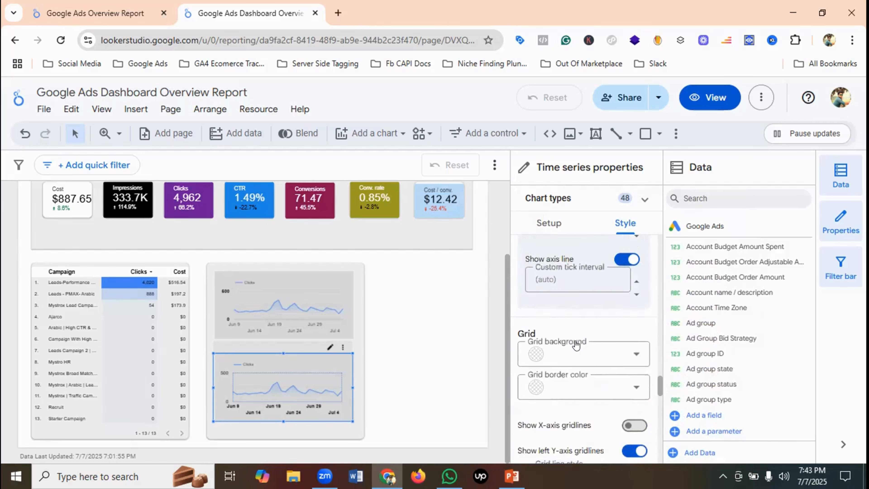
scroll(575, 341, "up", 5)
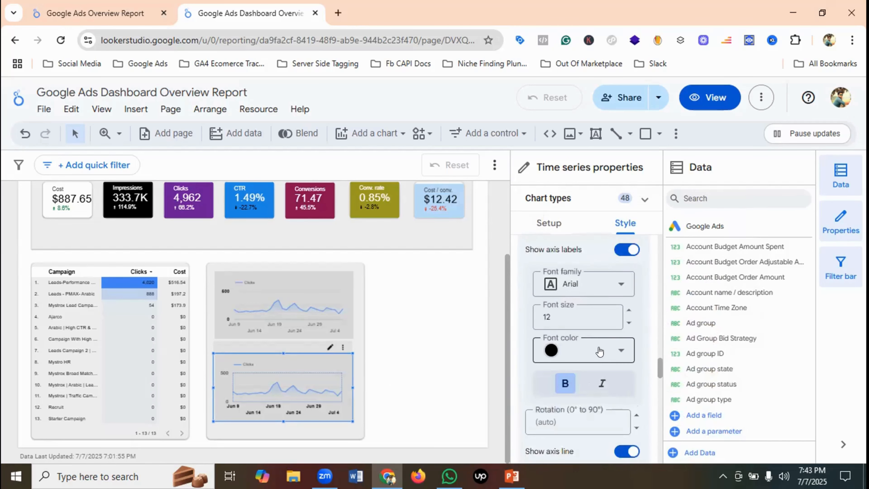
left_click(561, 383)
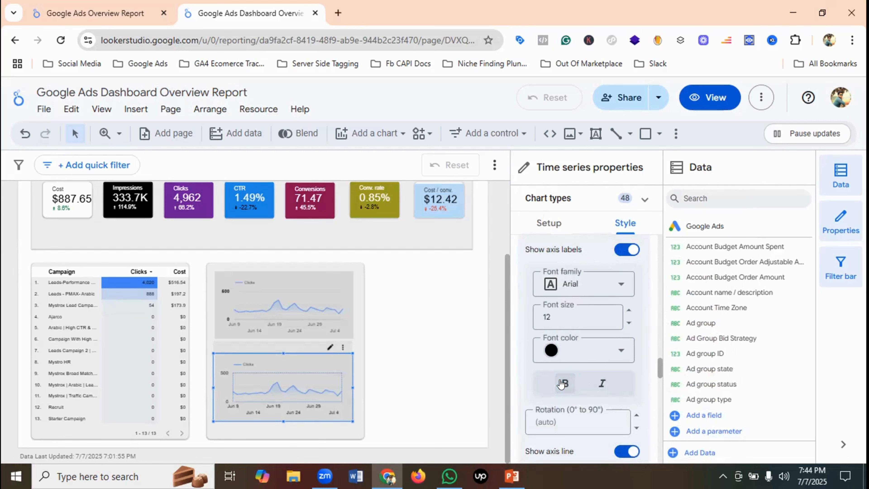
left_click(562, 383)
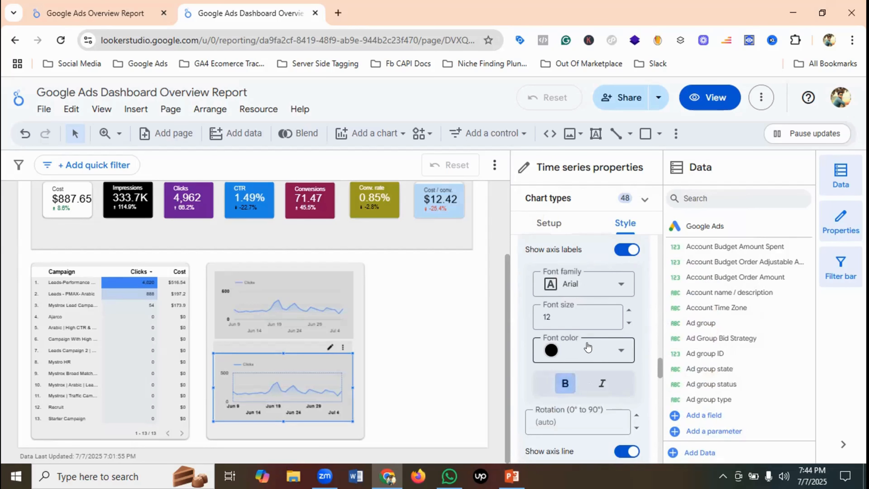
scroll(582, 359, "down", 10)
scroll(586, 342, "up", 4)
scroll(586, 342, "up", 5)
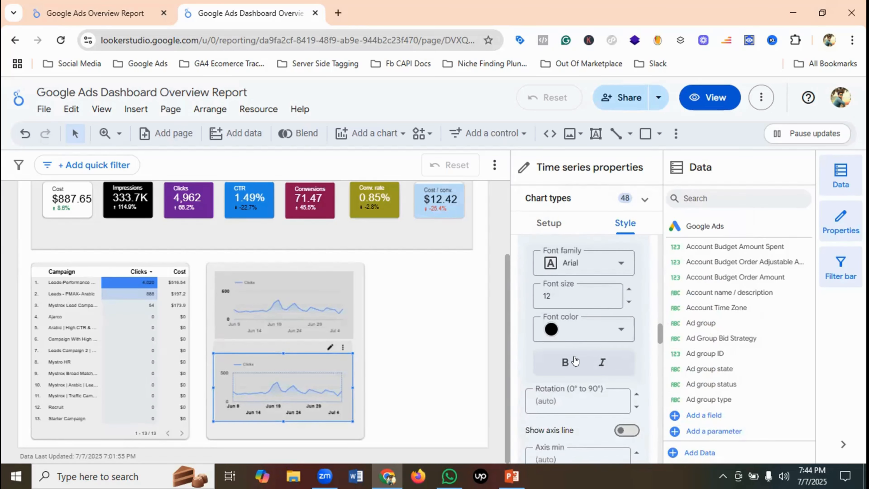
left_click(560, 363)
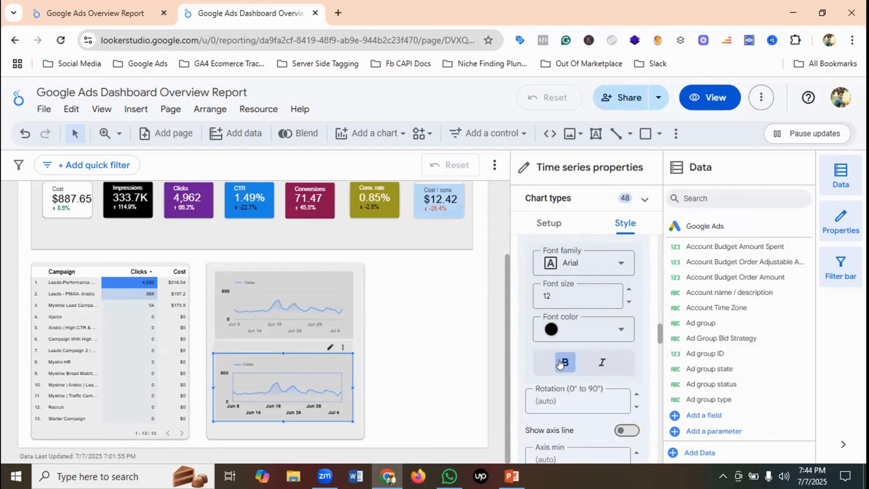
- Make the upper chart's X-axis date labels bold and black, keeping its left Y-axis labels bold
left_click(272, 304)
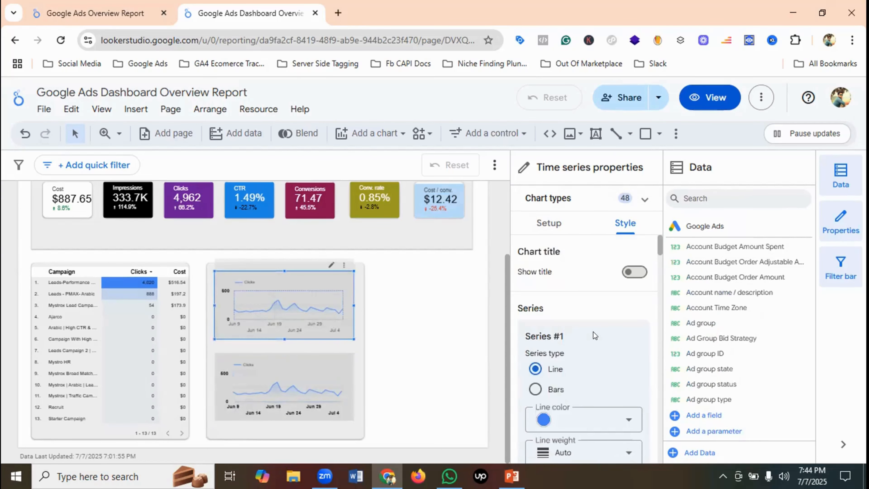
scroll(594, 332, "down", 10)
scroll(593, 331, "down", 2)
scroll(594, 332, "up", 2)
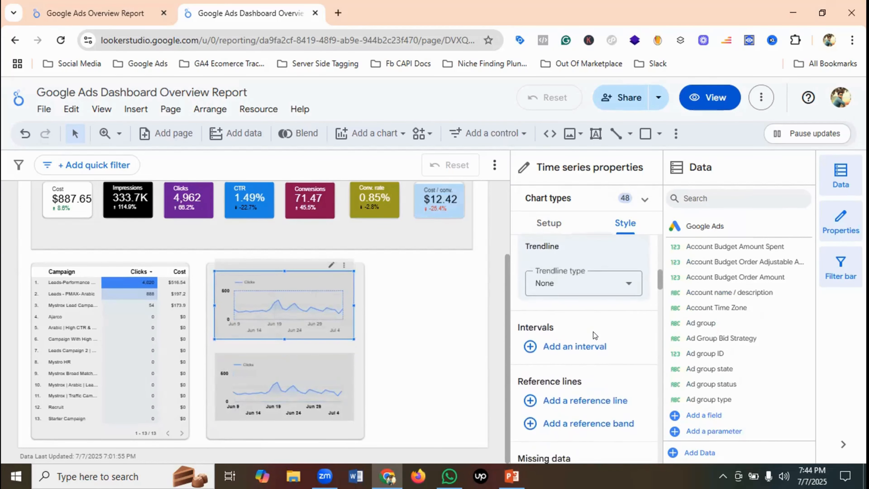
scroll(594, 331, "down", 3)
scroll(593, 332, "down", 5)
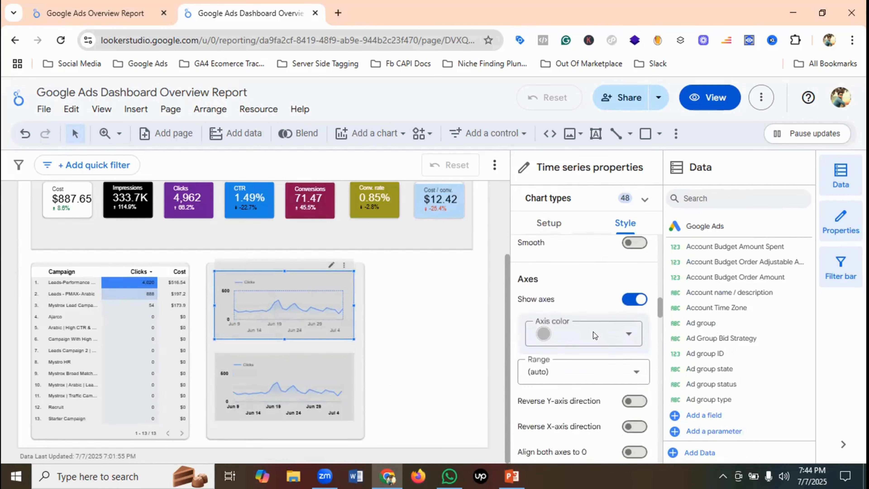
scroll(592, 334, "down", 6)
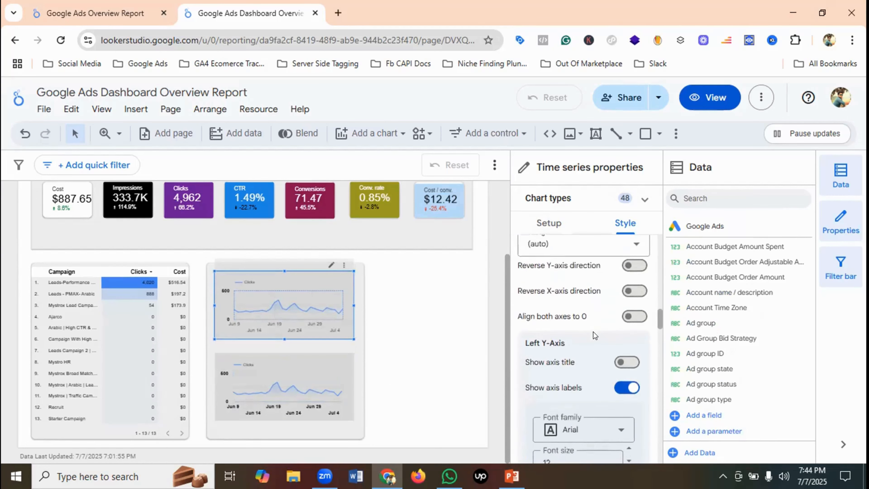
left_click(562, 406)
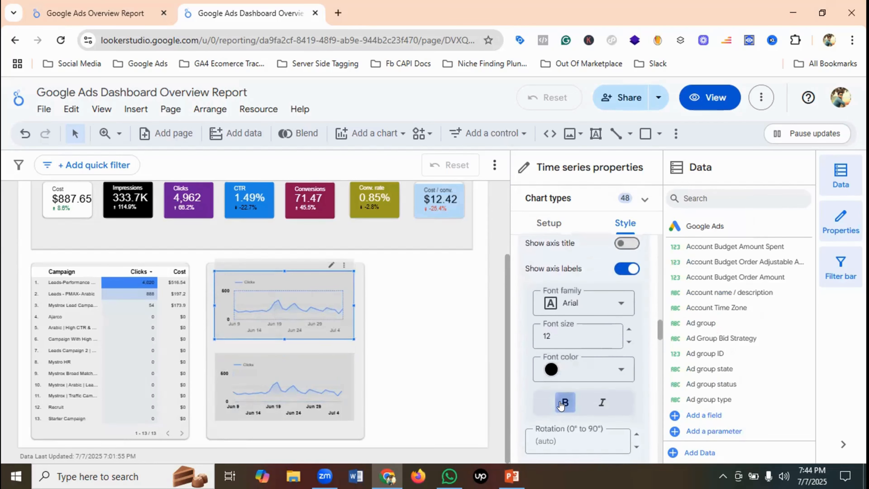
left_click(561, 406)
scroll(586, 352, "down", 10)
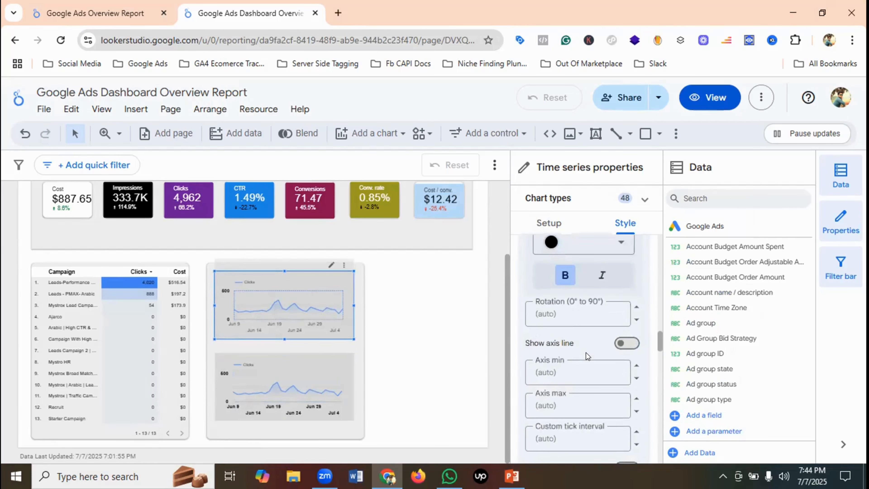
scroll(586, 353, "down", 3)
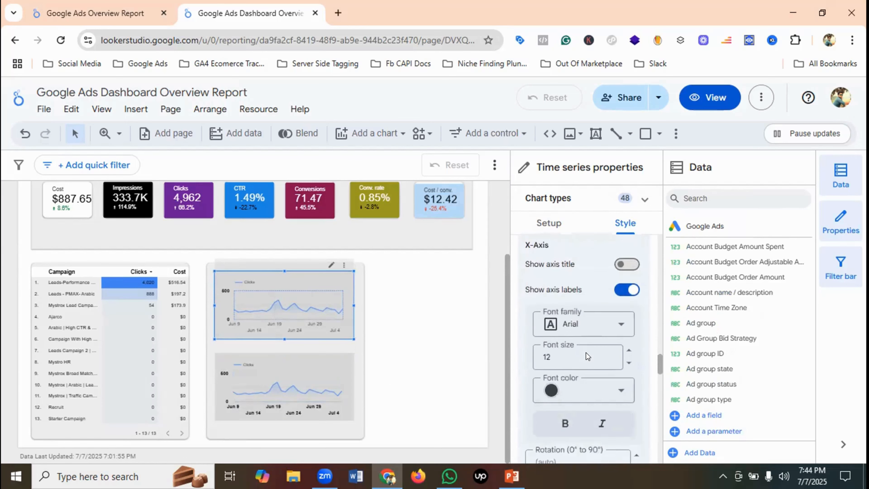
left_click(567, 402)
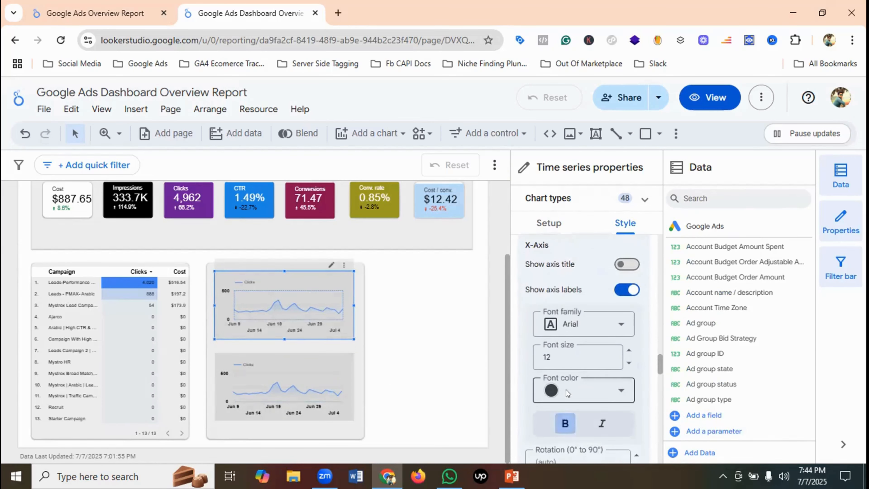
left_click(577, 254)
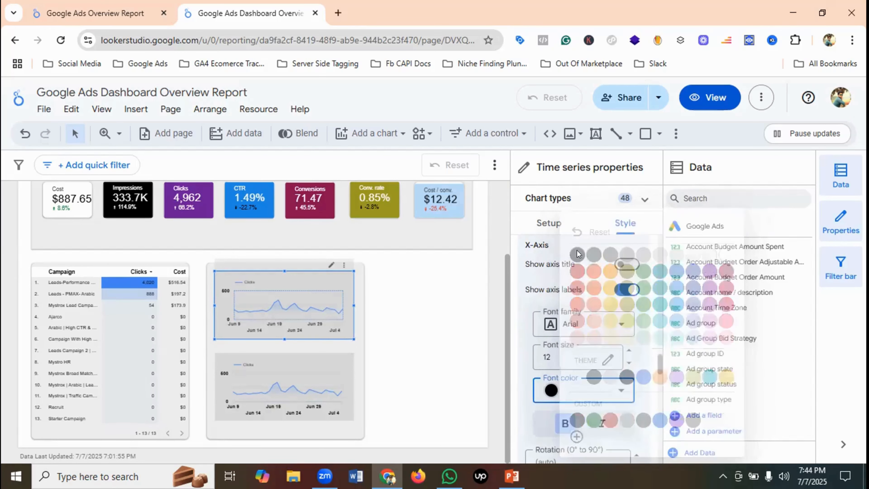
left_click(416, 325)
- Replace the upper time series chart's Clicks metric with Impressions
left_click(287, 315)
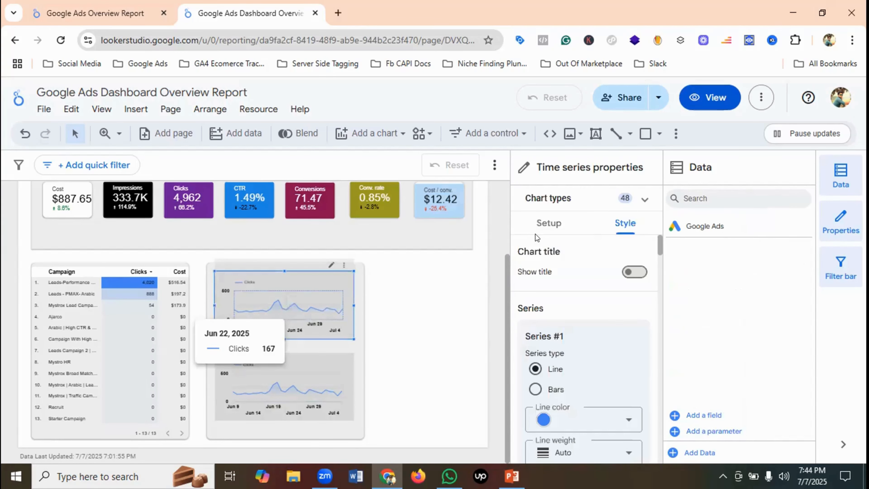
left_click(548, 224)
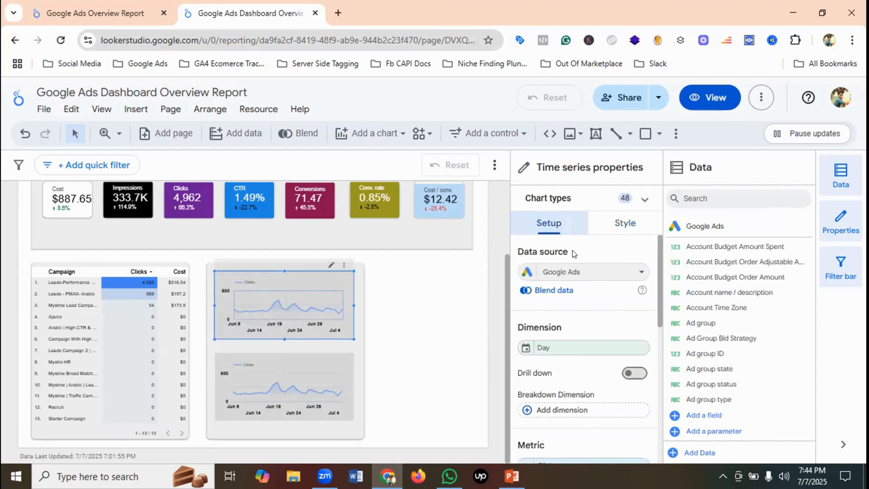
left_click(99, 5)
left_click(255, 12)
scroll(579, 319, "down", 3)
scroll(579, 319, "up", 2)
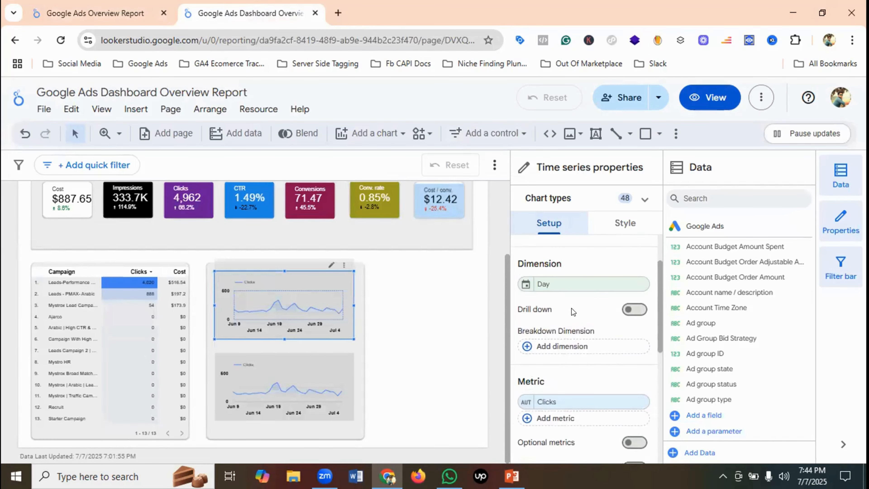
scroll(550, 340, "down", 2)
left_click(550, 339)
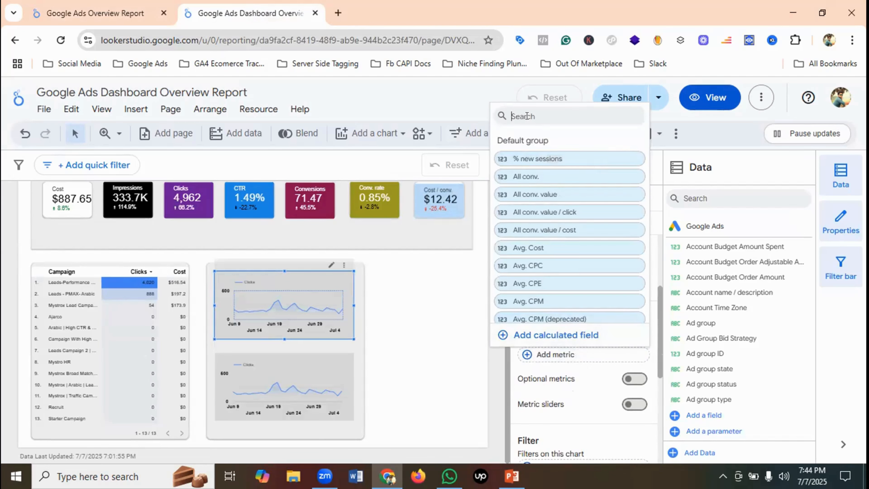
type("impressio")
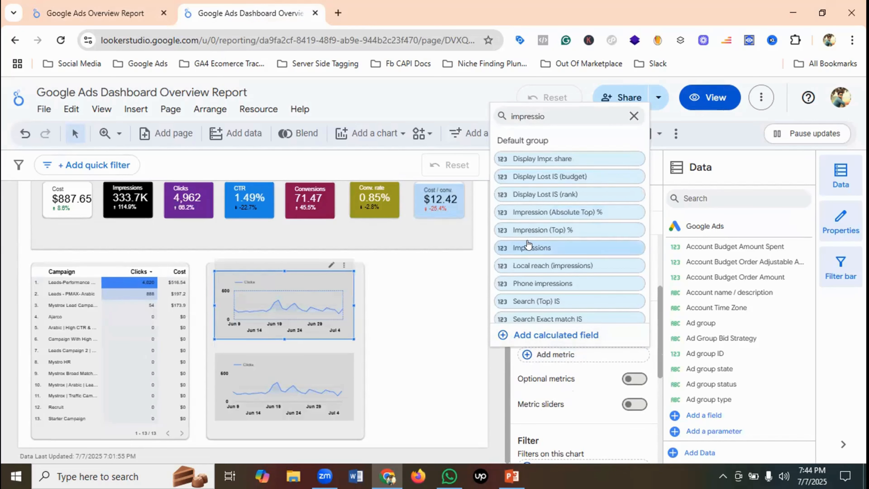
left_click(530, 249)
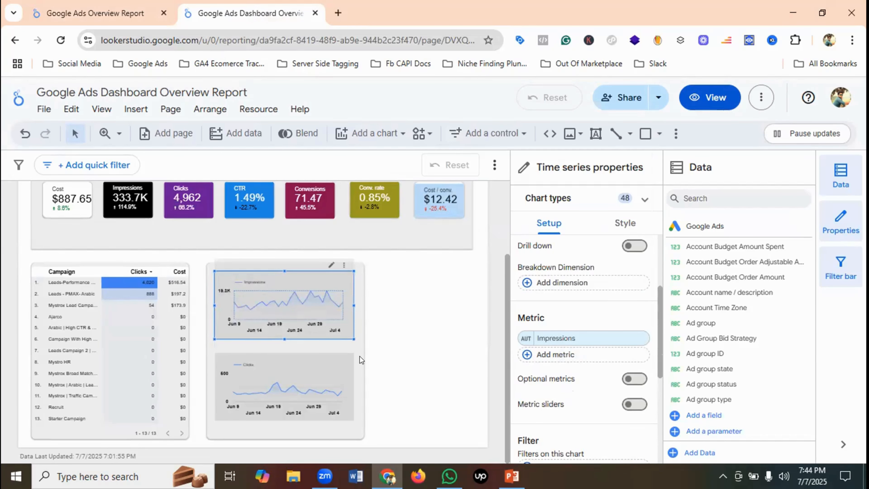
- Preview the dashboard in view mode and compare its Impressions and Clicks charts with those in the reference Overview Report
left_click(113, 8)
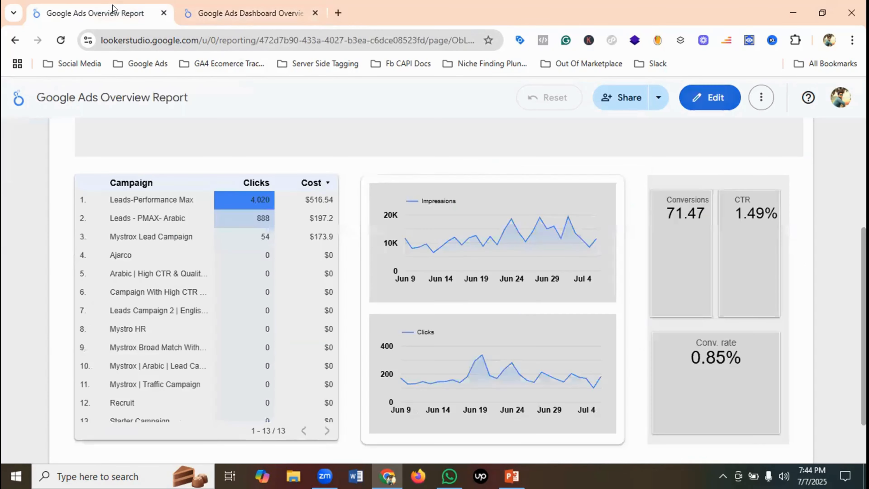
left_click(216, 5)
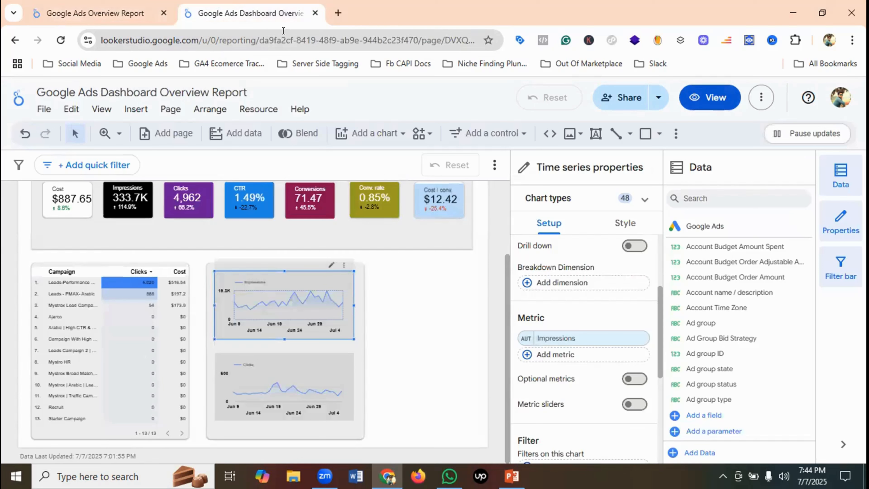
scroll(594, 295, "up", 2)
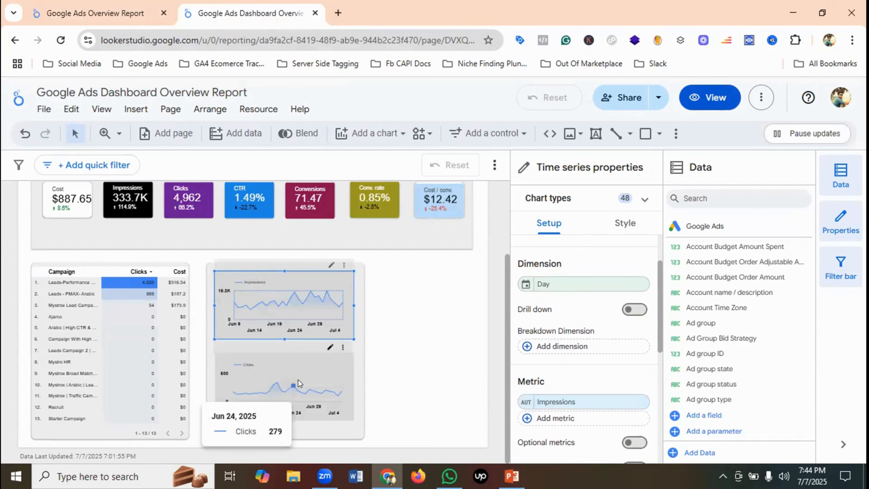
left_click(290, 380)
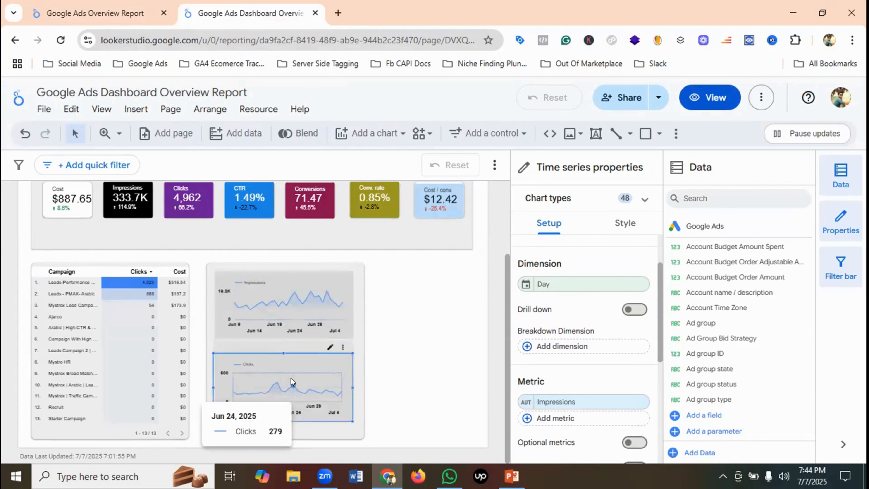
left_click(718, 100)
scroll(568, 216, "down", 3)
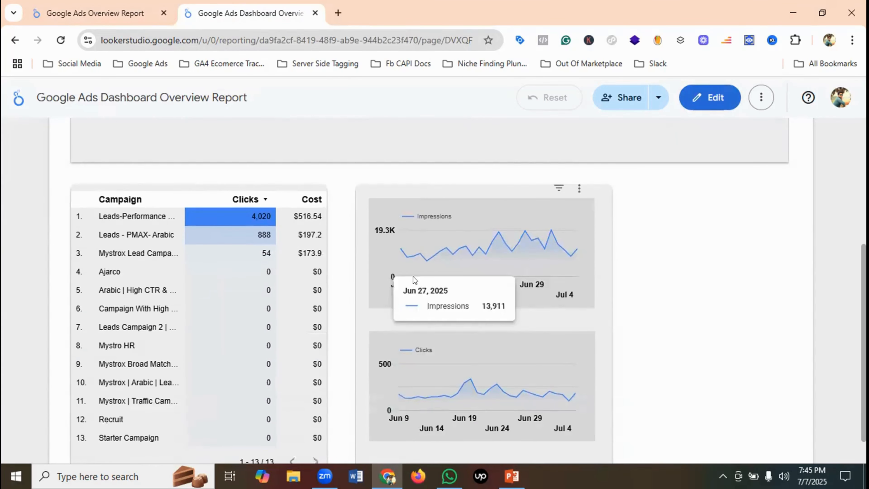
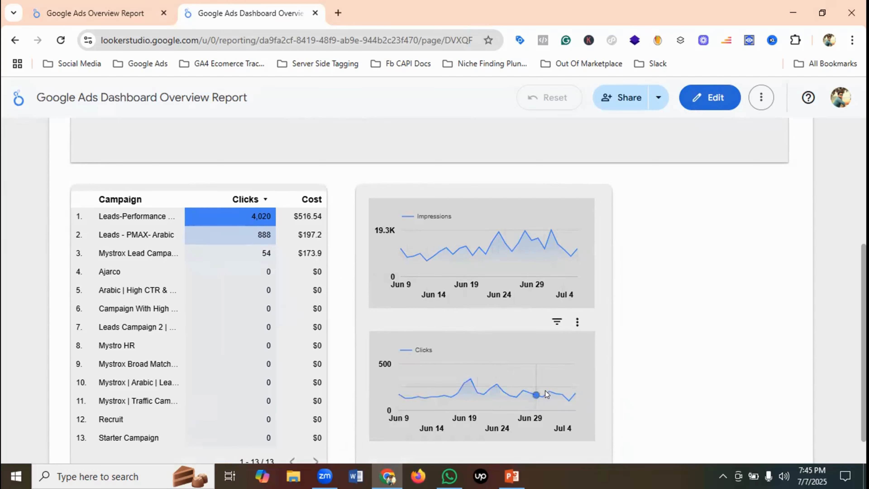
scroll(524, 306, "down", 2)
left_click(120, 4)
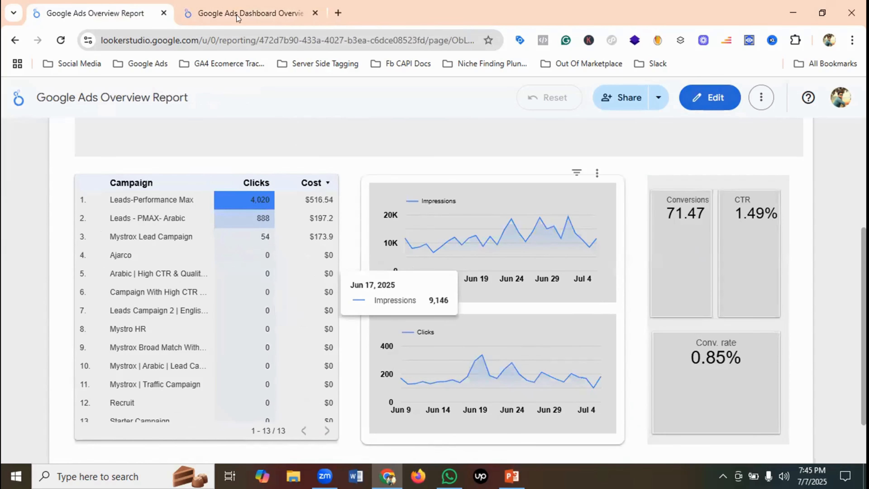
left_click(229, 4)
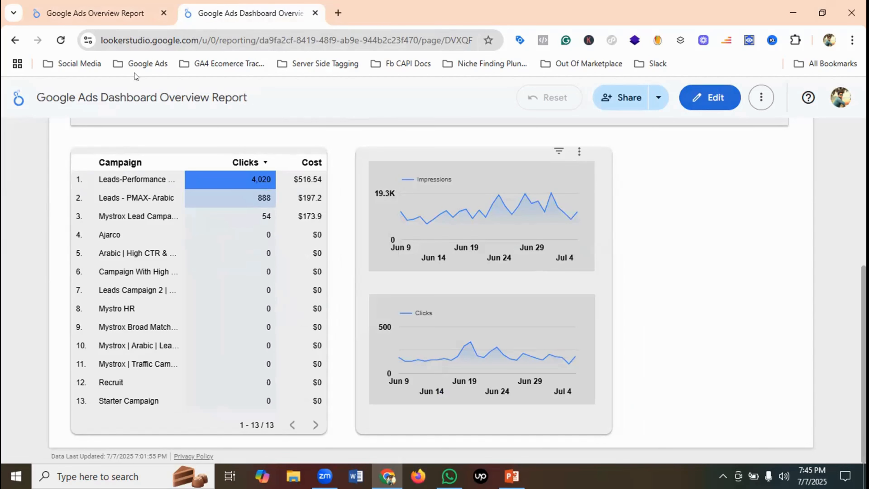
- Return the dashboard to edit mode and draw a tall rectangle beside the charts panel, aligned with that panel's top and bottom edges
left_click(65, 5)
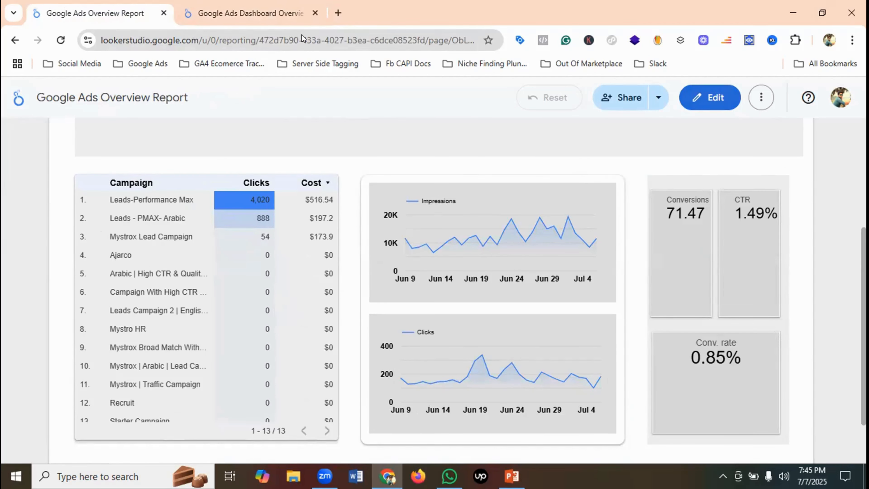
left_click(245, 13)
left_click(711, 106)
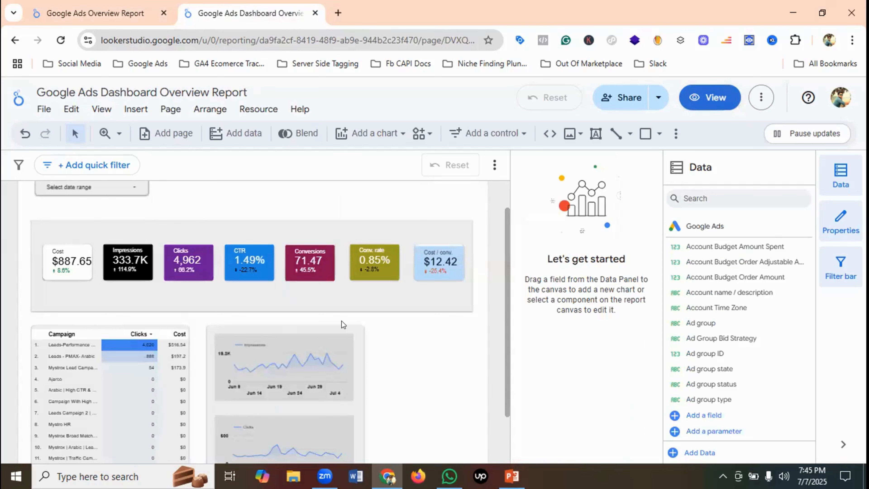
left_click(646, 133)
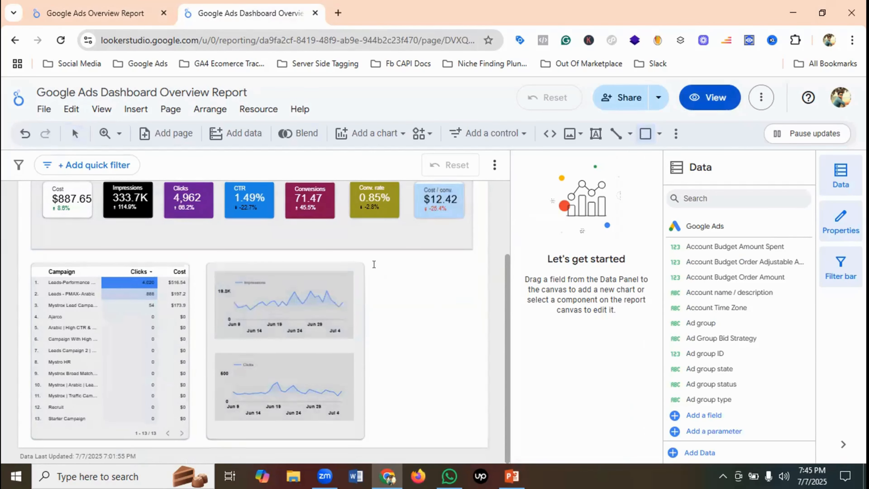
left_click_drag(374, 268, 425, 319)
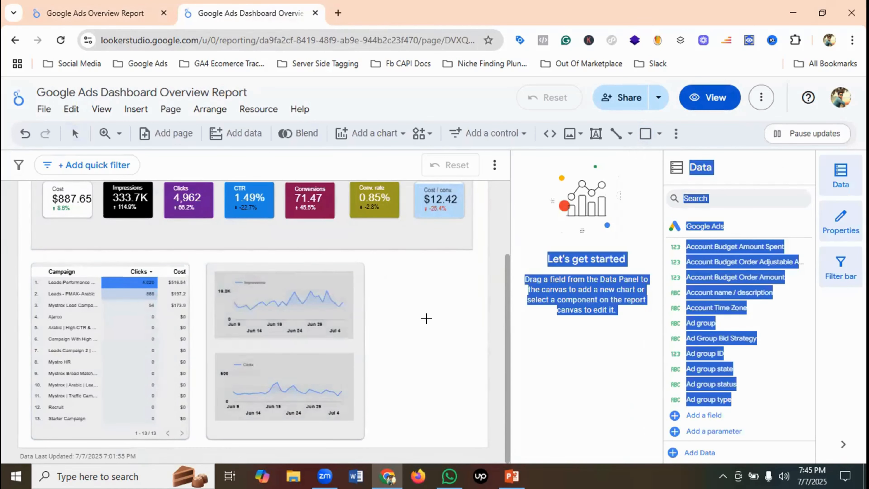
left_click(646, 133)
left_click_drag(380, 268, 466, 433)
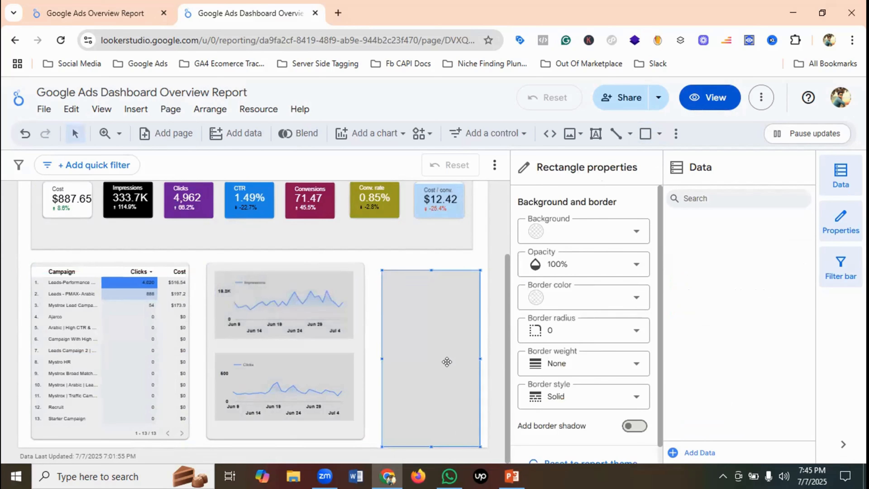
left_click_drag(447, 362, 447, 354)
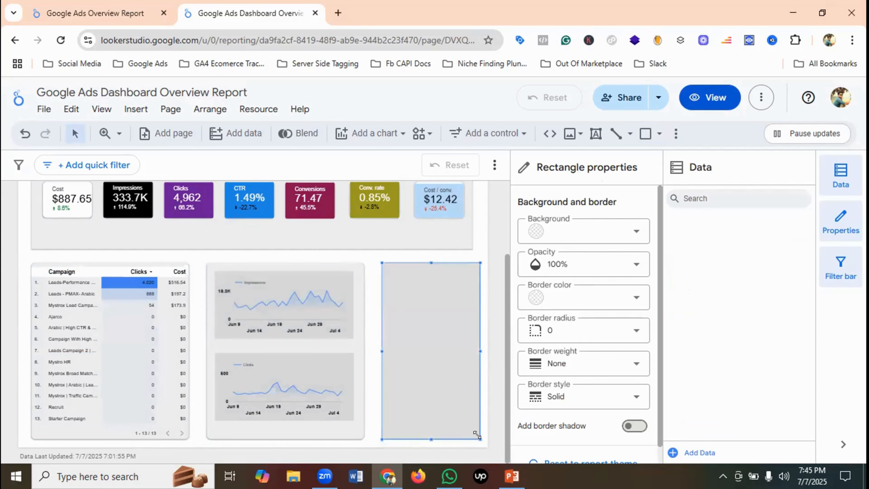
left_click_drag(476, 436, 475, 432)
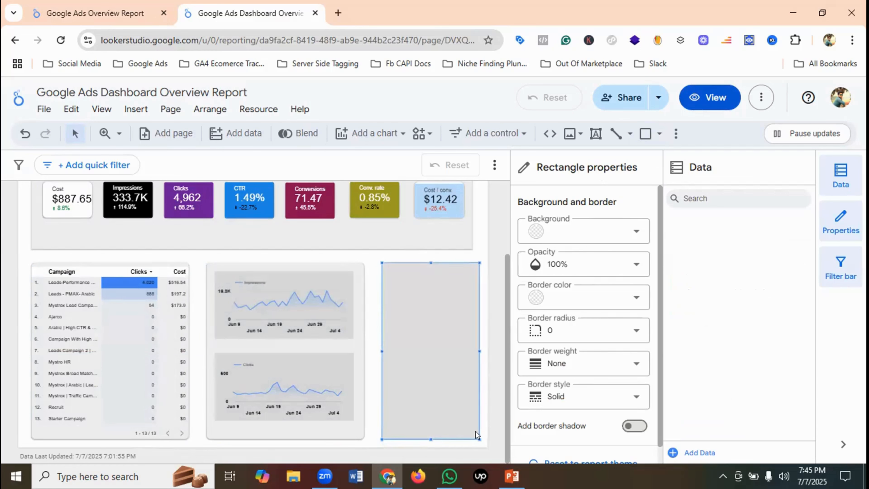
- Fill the new rectangle beside the charts panel with a very light gray background
left_click(447, 355)
left_click(586, 229)
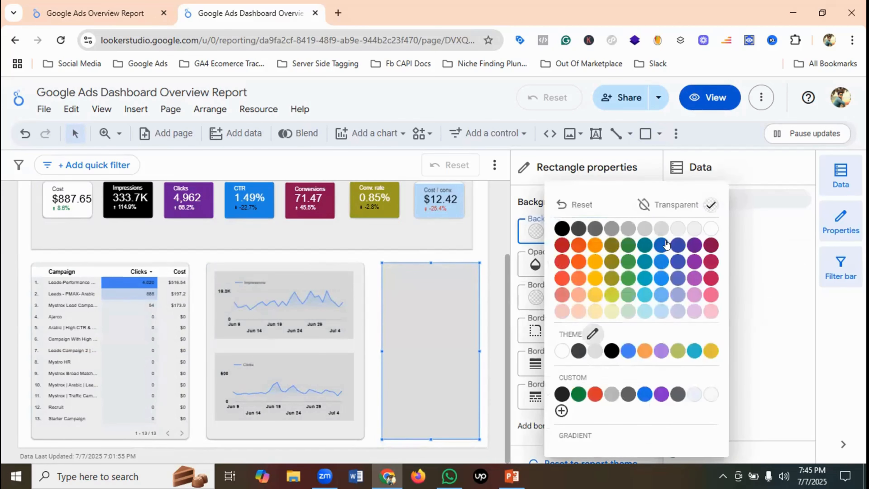
left_click(678, 229)
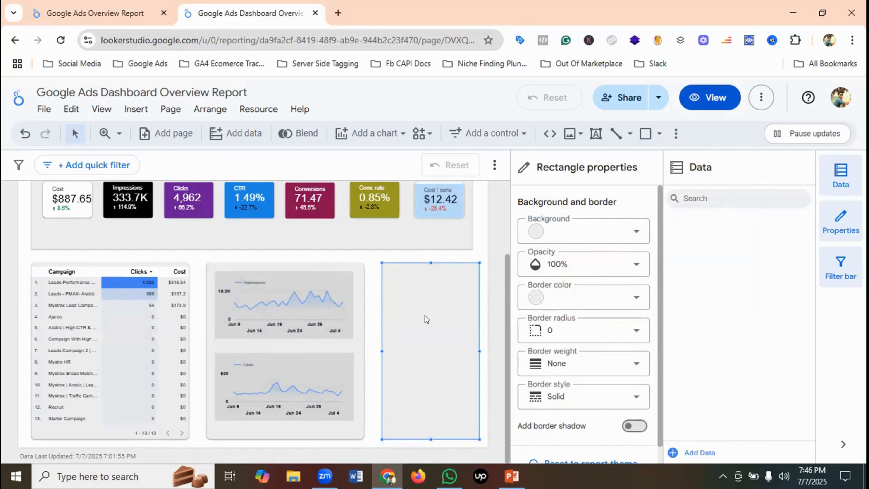
- Check the reference Overview Report's layout and place a narrow, tall scorecard in the upper-left part of the new light gray rectangle
left_click(147, 5)
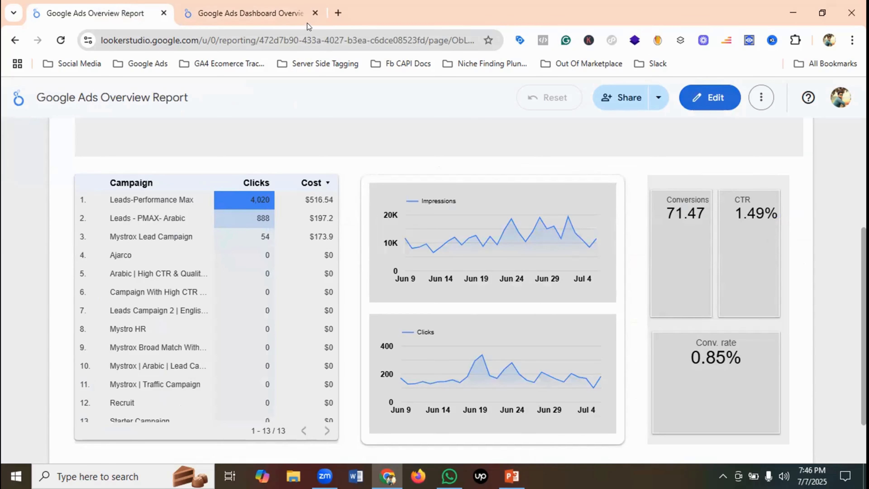
left_click(249, 4)
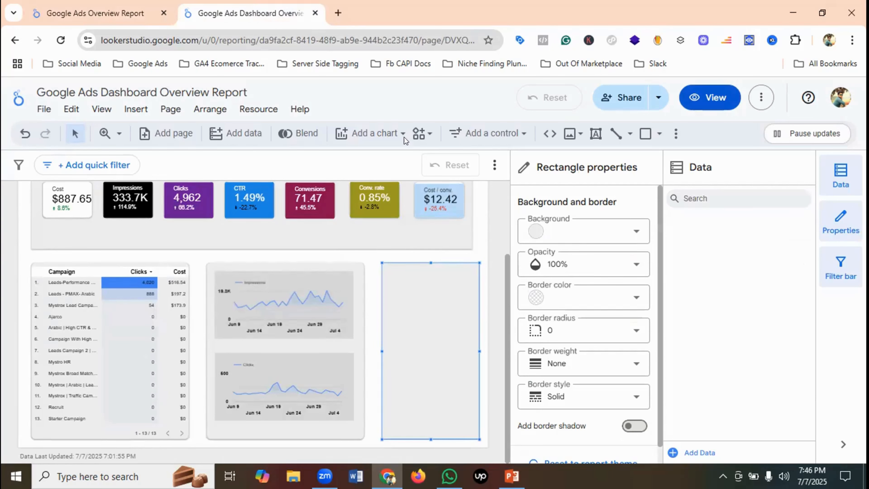
left_click(392, 132)
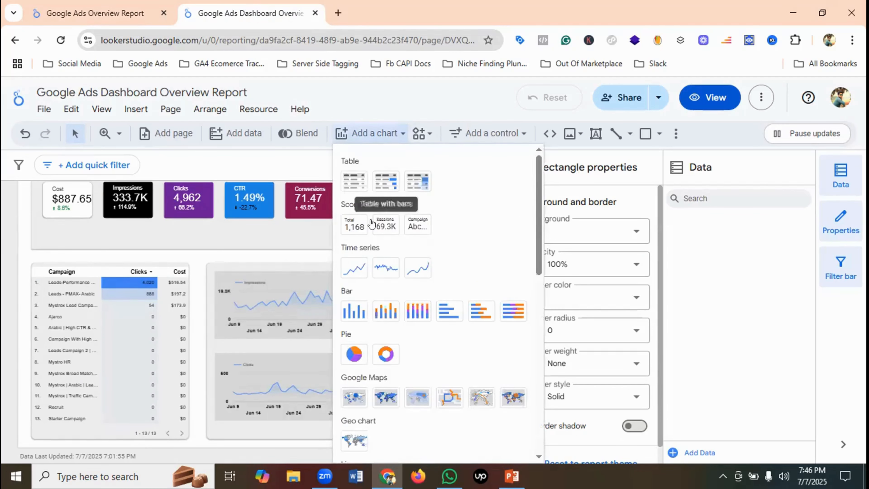
left_click(356, 228)
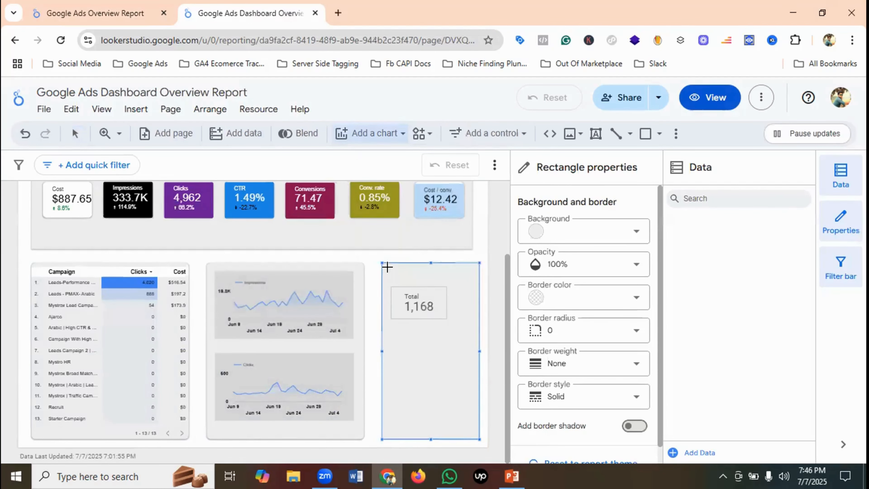
left_click_drag(391, 268, 413, 350)
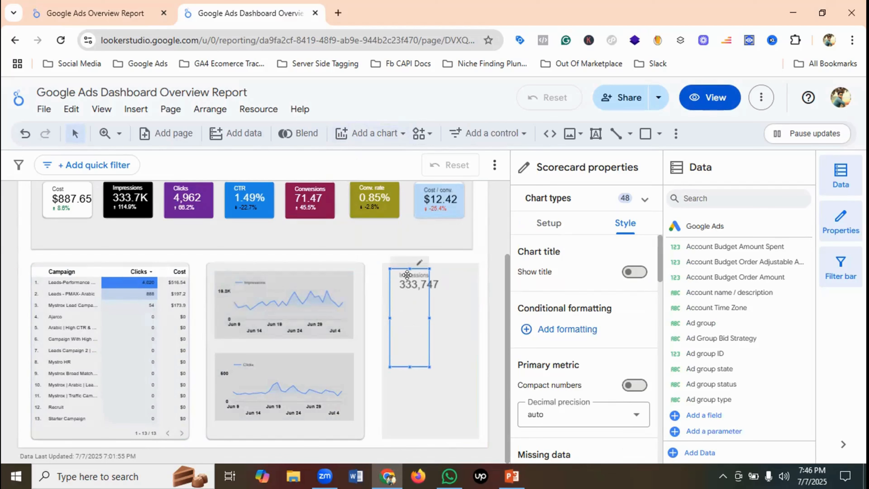
- Set the new scorecard's label font size to 24px and its font color to black
left_click(547, 222)
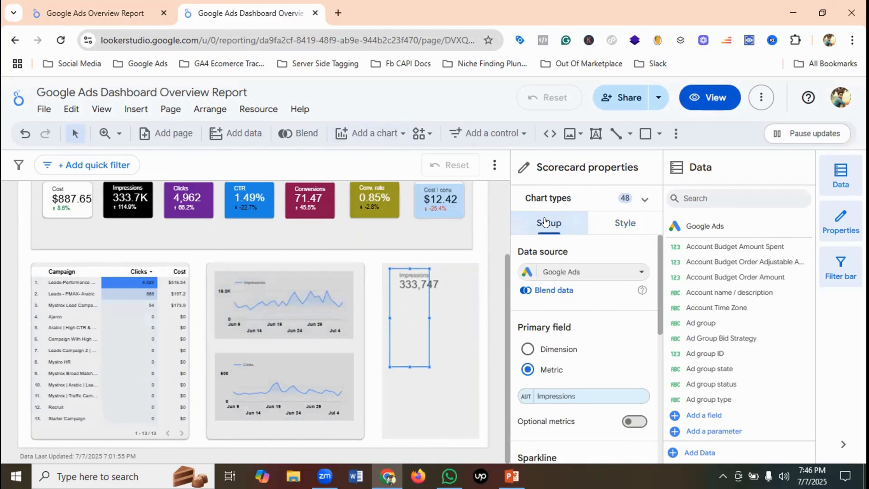
left_click(622, 229)
scroll(593, 330, "down", 5)
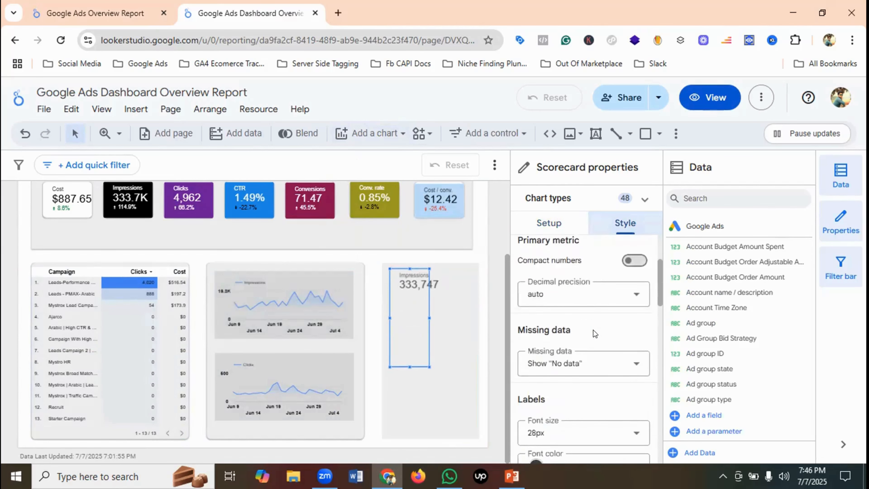
scroll(596, 334, "down", 3)
left_click(586, 362)
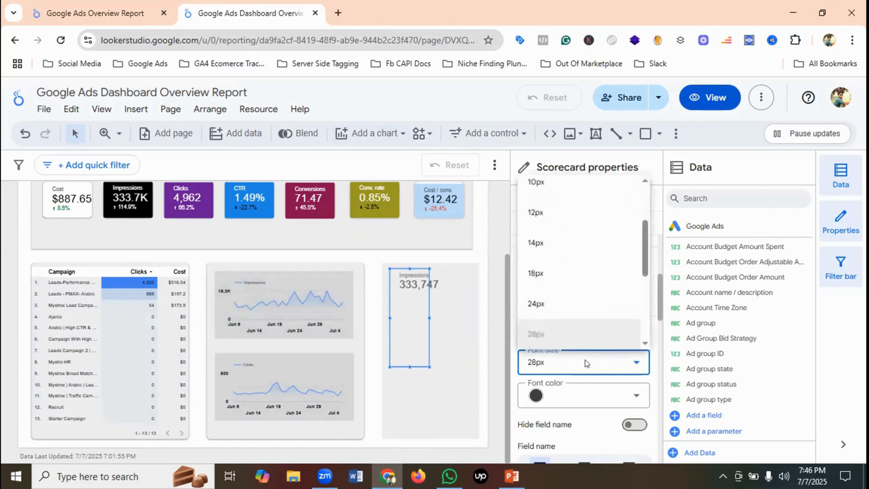
left_click(544, 302)
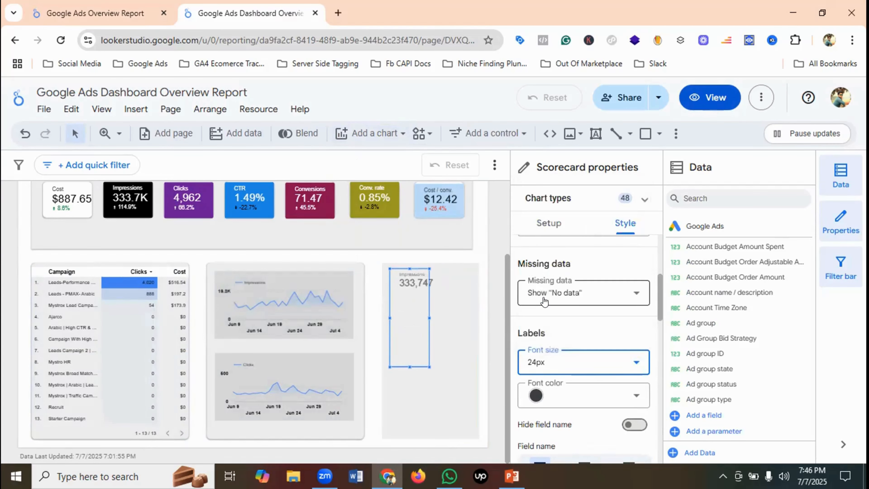
left_click(545, 396)
left_click(560, 253)
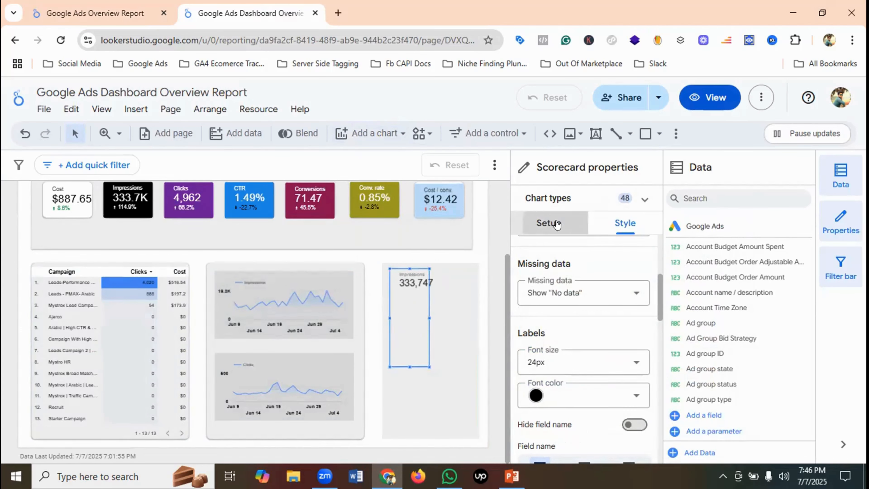
- Replace the new scorecard's Impressions metric with Conversions
left_click(550, 223)
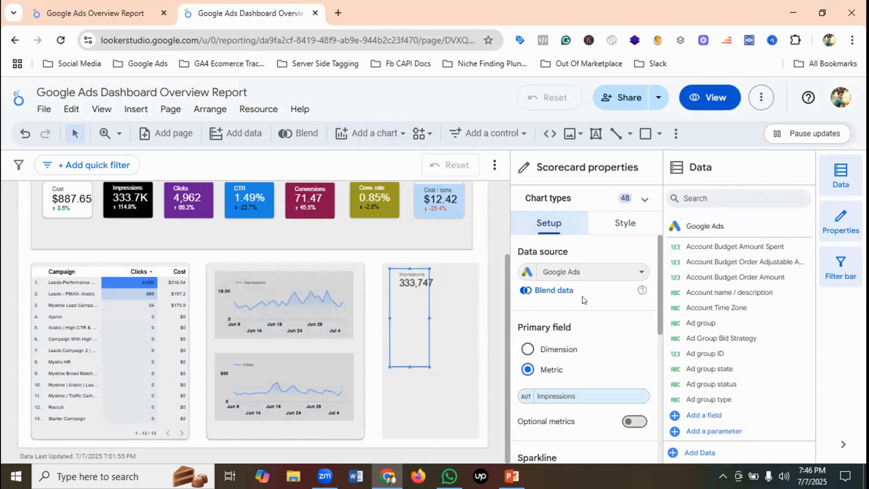
left_click(558, 396)
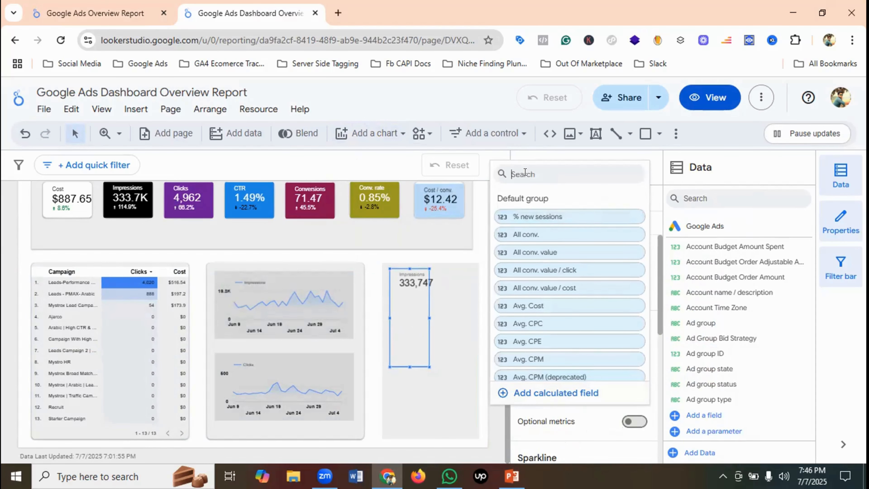
type("convers")
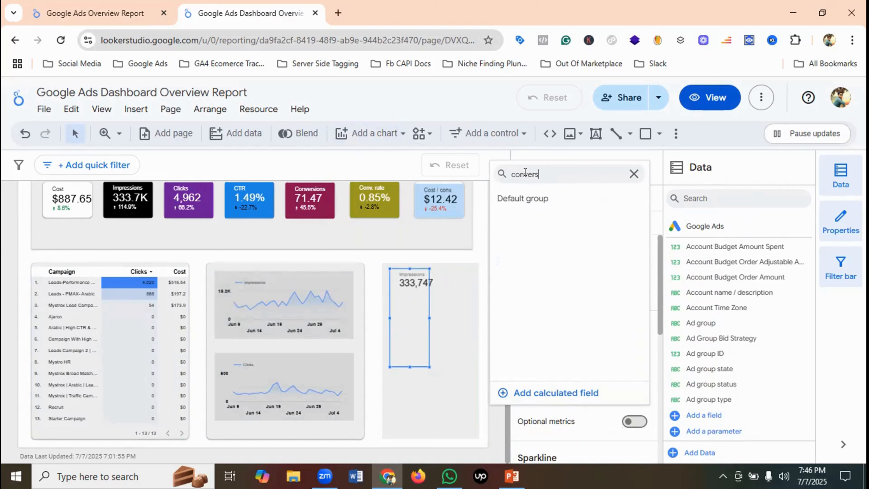
scroll(557, 308, "down", 2)
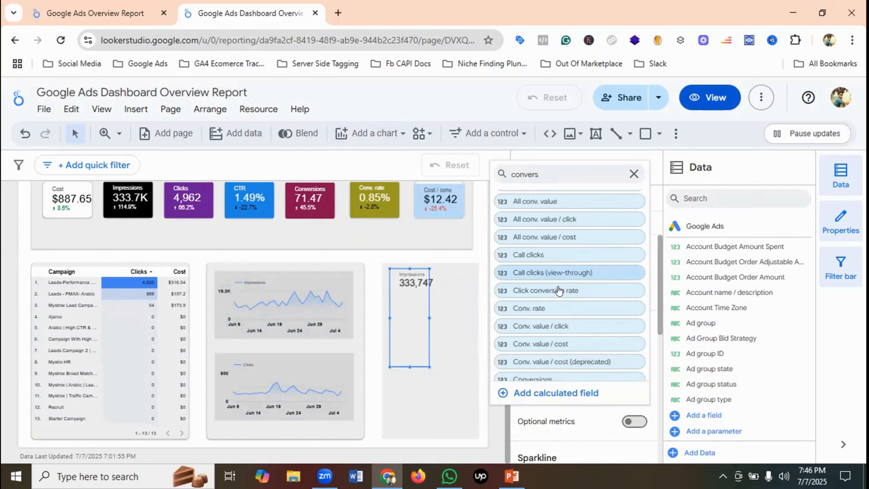
left_click(538, 347)
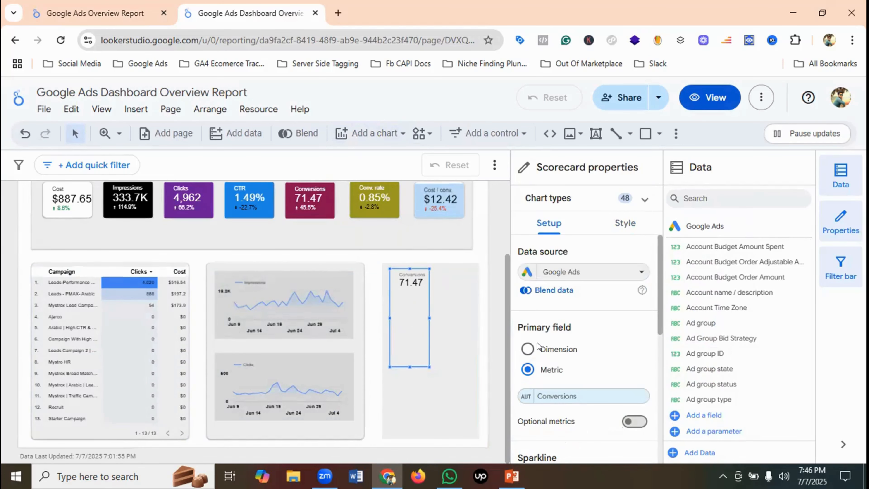
- Compare the new Conversions scorecard with the reference Overview Report and give it a gray background
left_click(440, 312)
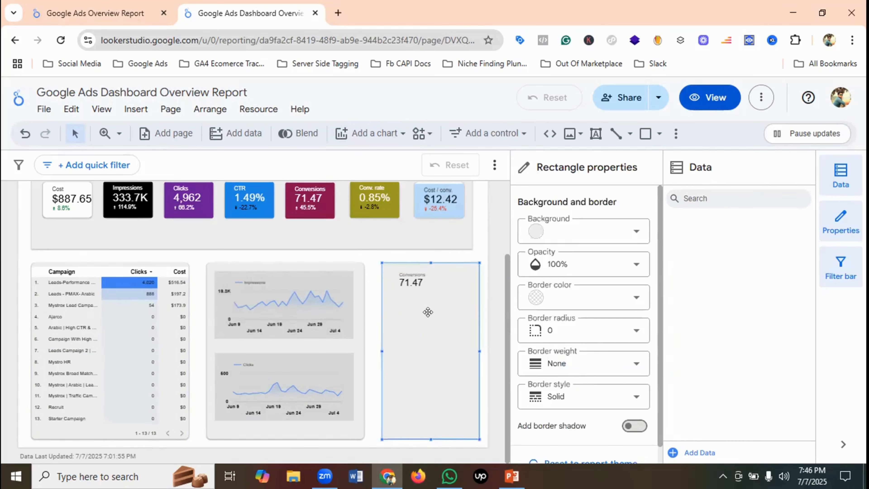
left_click(417, 305)
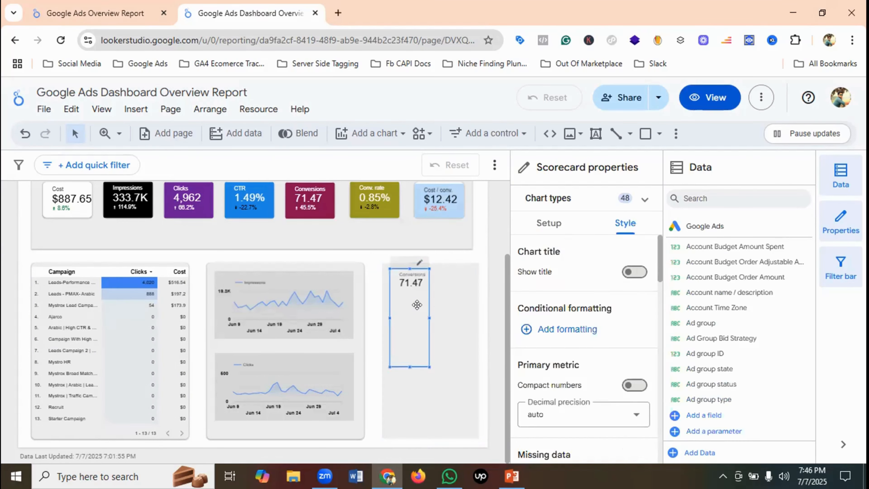
left_click(73, 4)
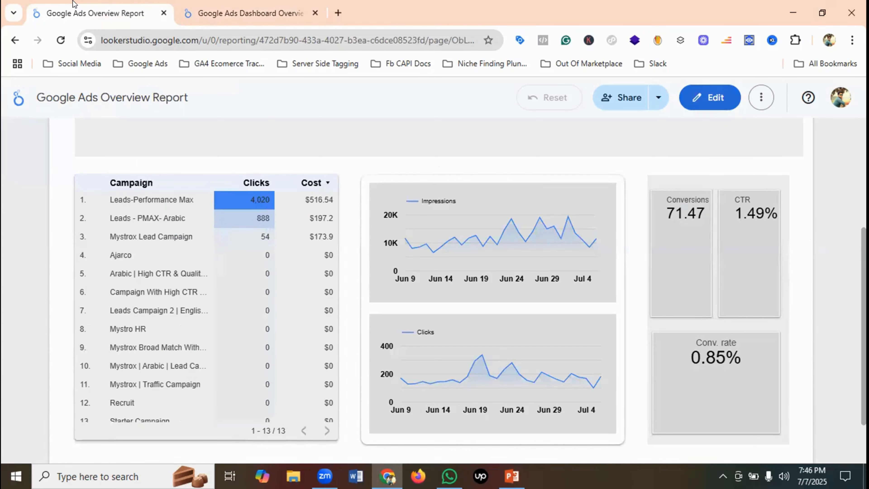
left_click(228, 8)
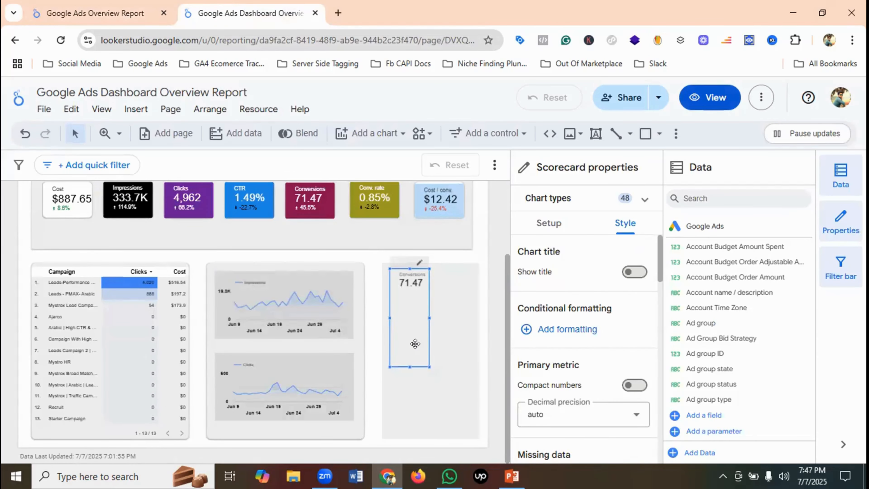
scroll(606, 330, "down", 6)
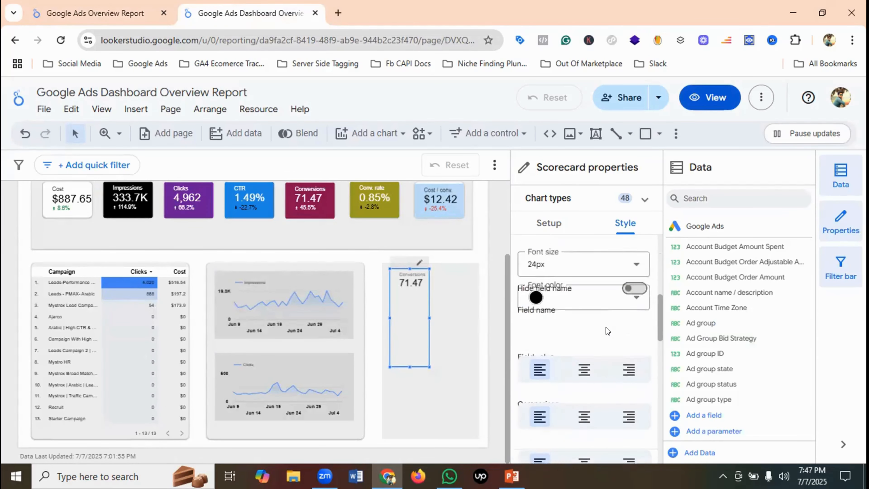
scroll(605, 327, "down", 8)
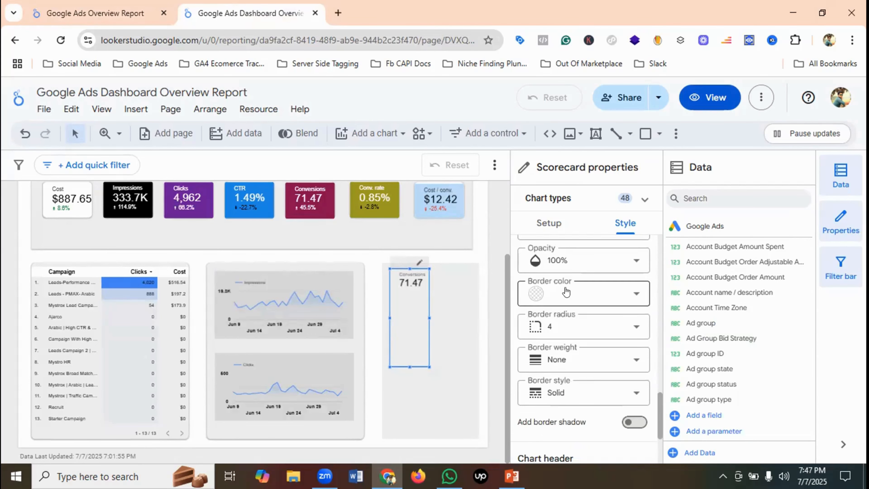
left_click(566, 292)
left_click(539, 295)
scroll(544, 302, "up", 2)
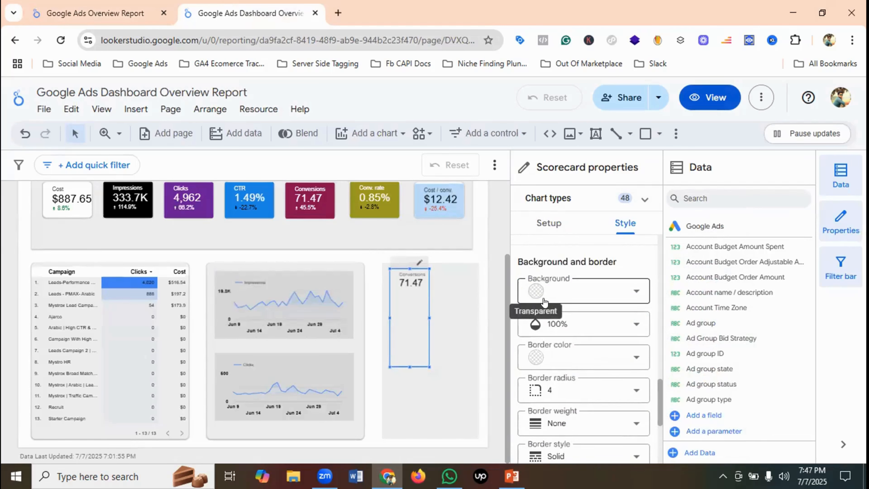
left_click(571, 294)
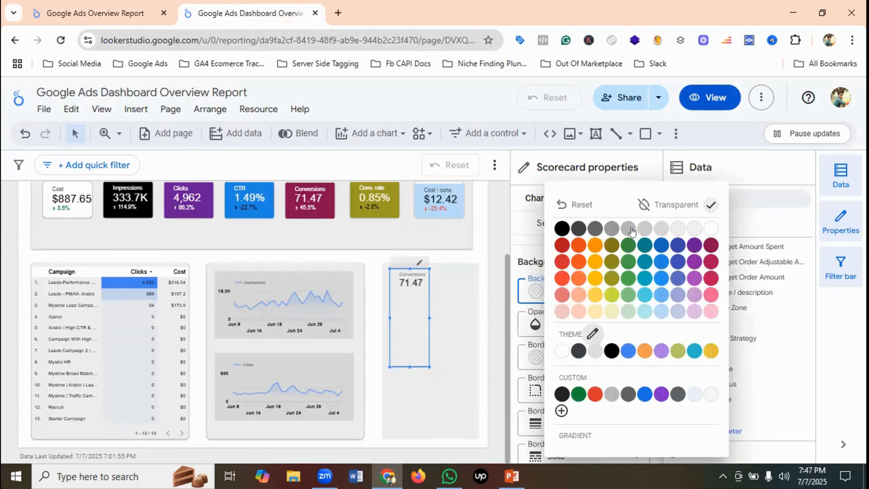
left_click(642, 228)
- Turn on the border shadow for the light gray rectangle behind the new Conversions scorecard and reselect that scorecard
left_click(450, 311)
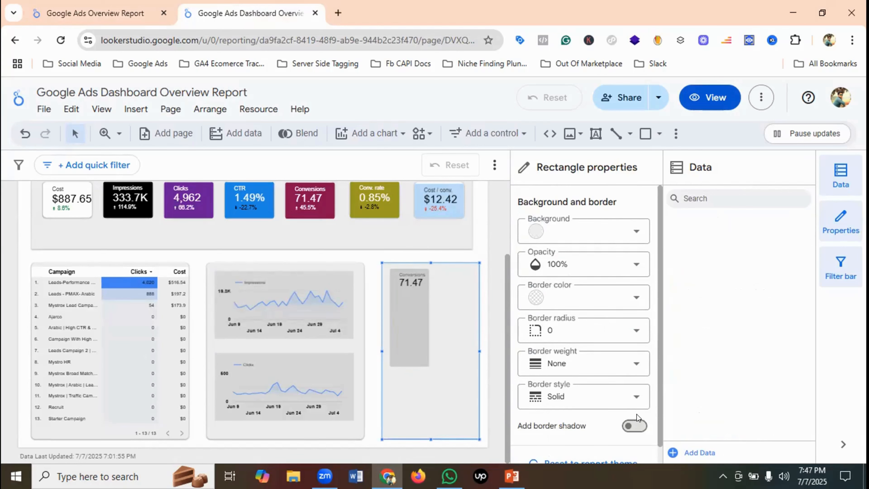
left_click(640, 425)
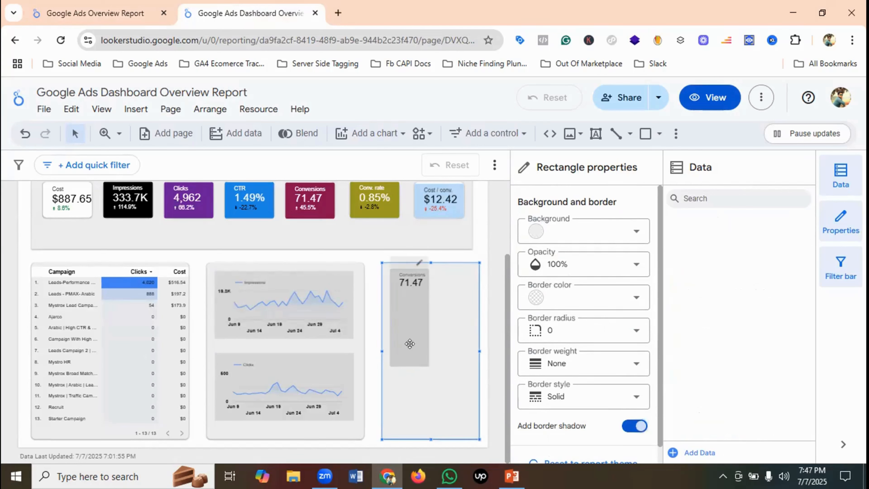
left_click(406, 325)
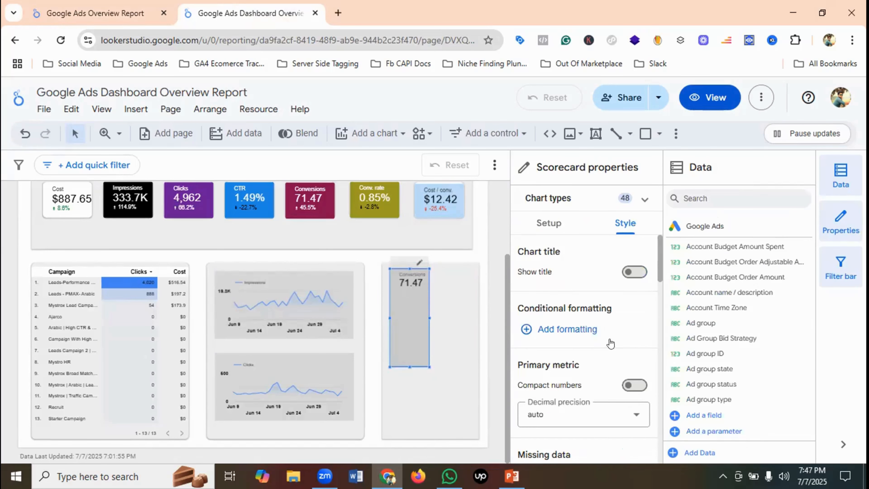
scroll(611, 343, "down", 10)
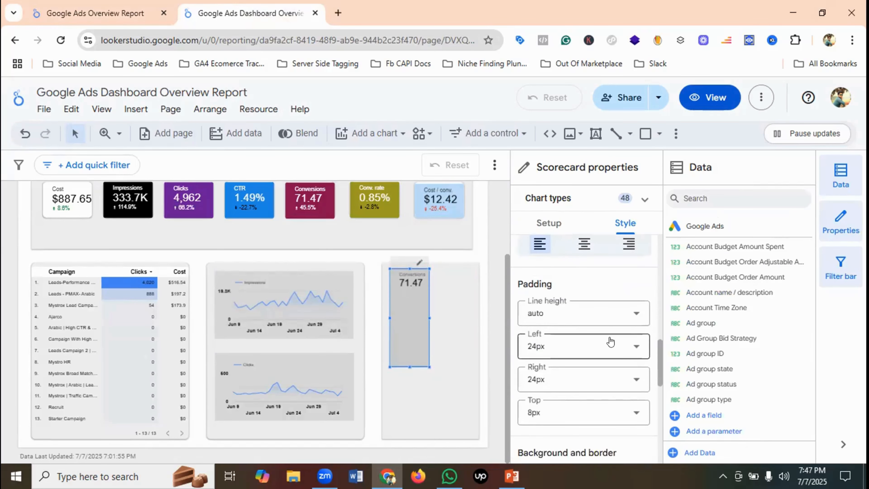
scroll(611, 343, "up", 10)
left_click(548, 223)
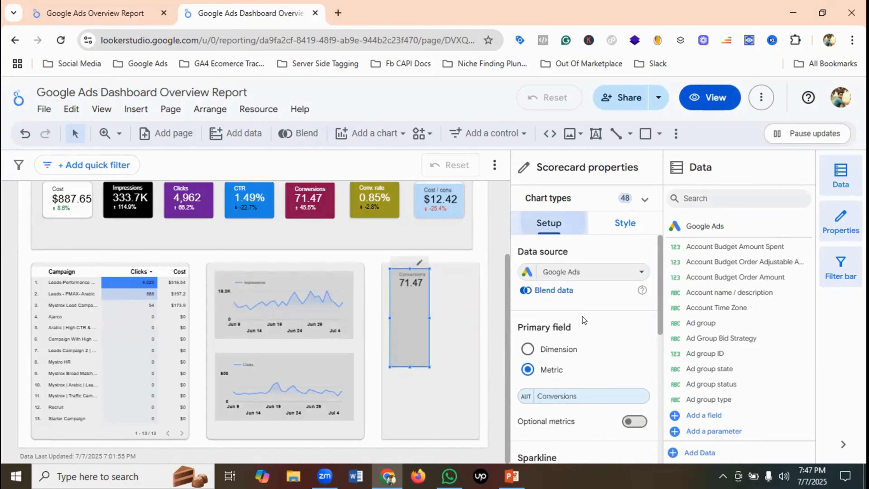
scroll(612, 394, "down", 7)
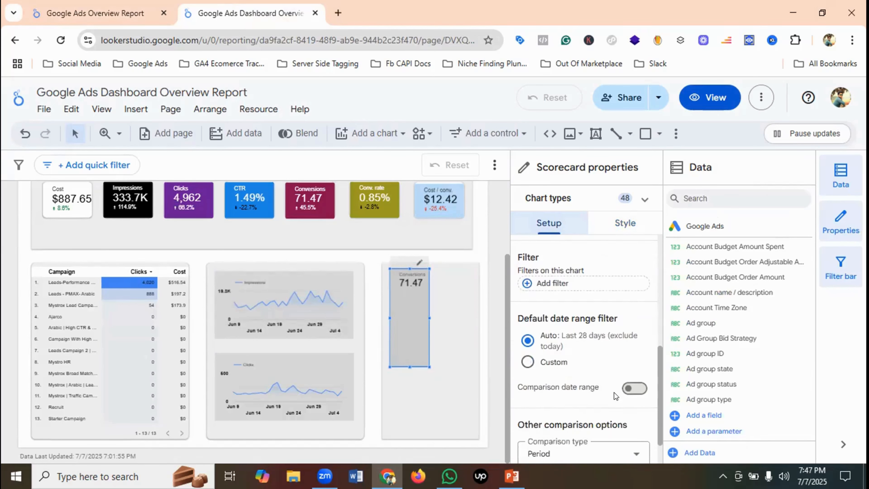
scroll(616, 391, "down", 1)
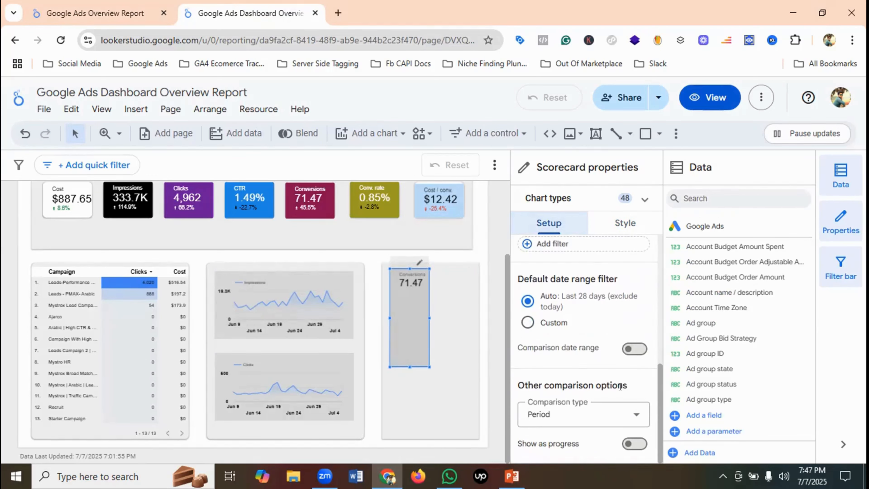
- Duplicate the gray Conversions scorecard and align the copy beside the original at the same height inside the side panel
left_click(440, 316)
left_click(414, 311)
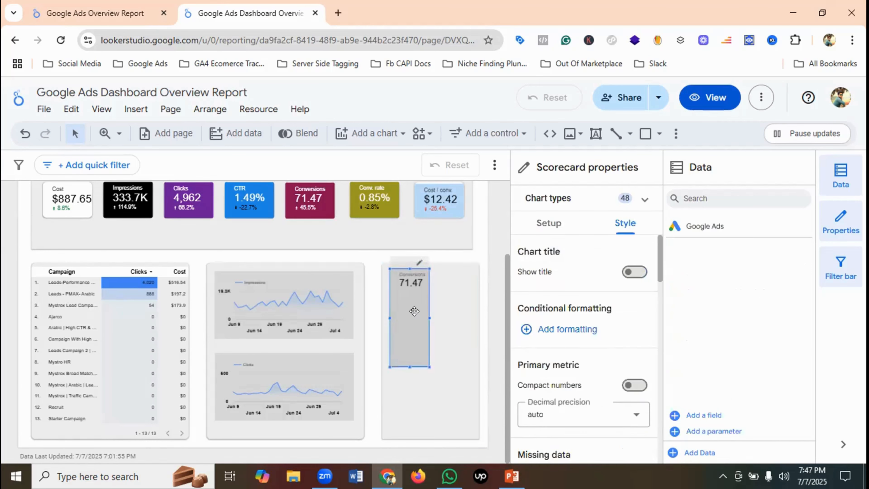
right_click(413, 310)
left_click(438, 208)
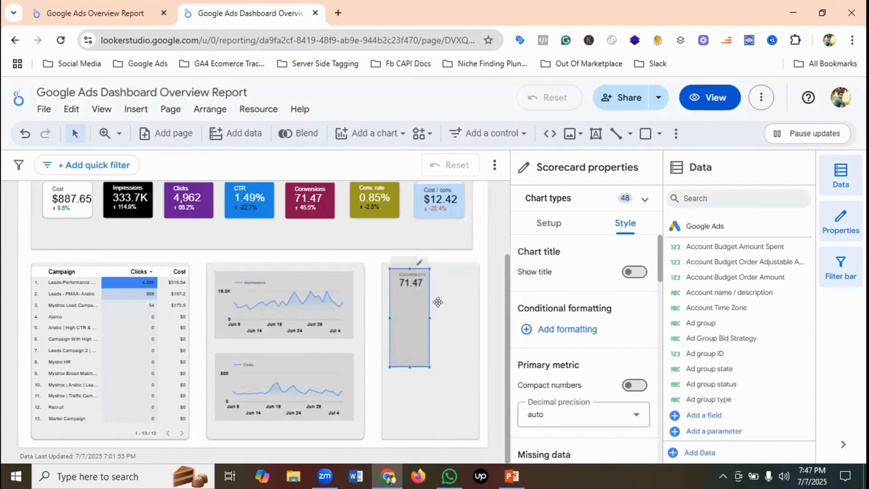
left_click(438, 293)
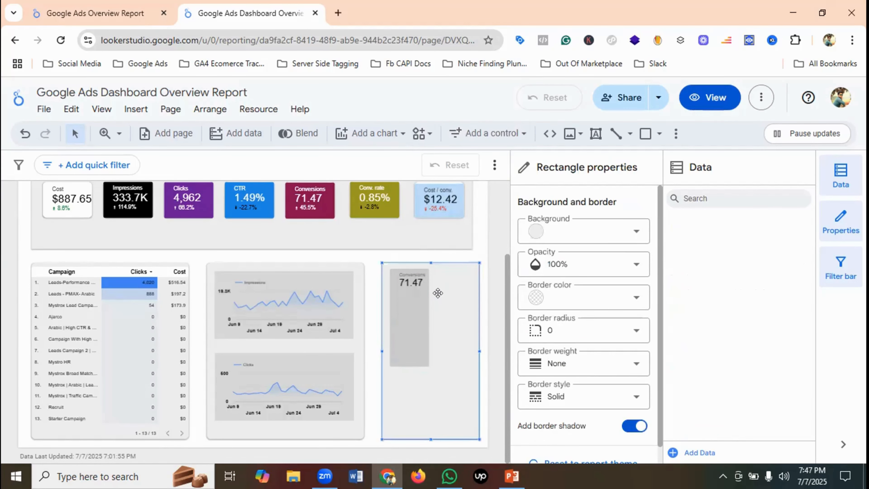
key("ctrl+v")
left_click(414, 321)
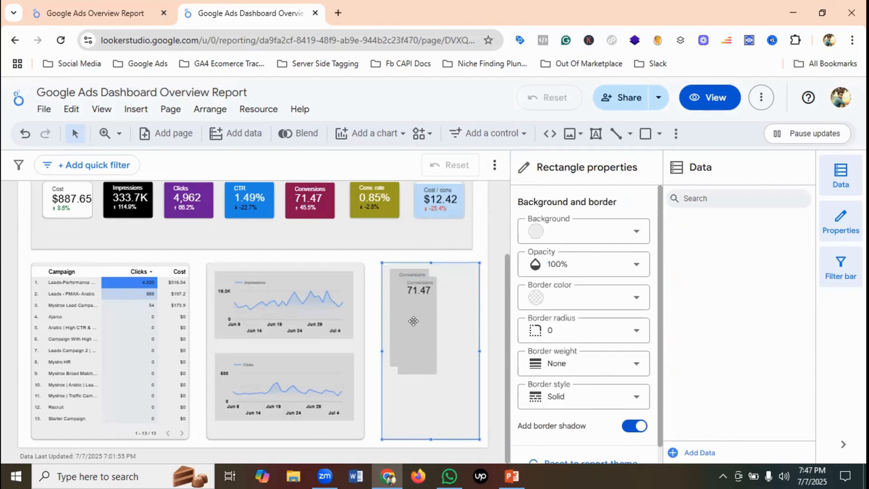
left_click_drag(414, 321, 450, 313)
left_click(454, 381)
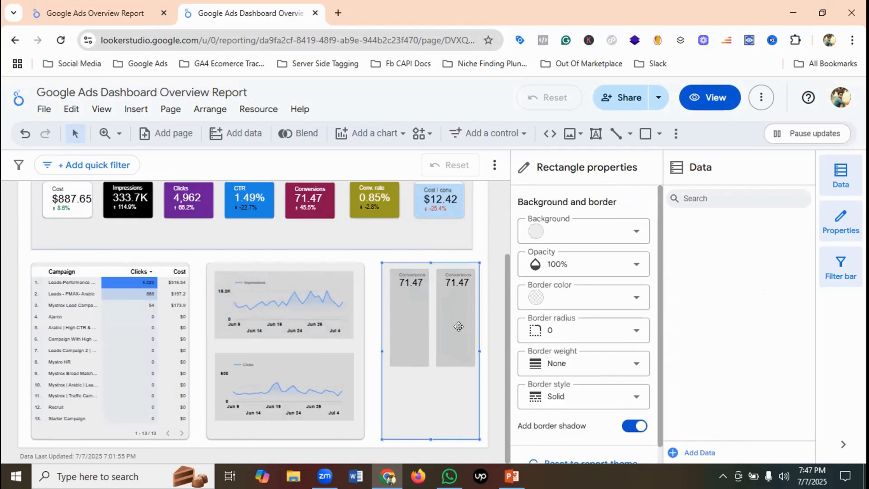
- Replace the duplicated scorecard's Conversions metric with CTR, checking the reference Overview Report for the metric
left_click(464, 297)
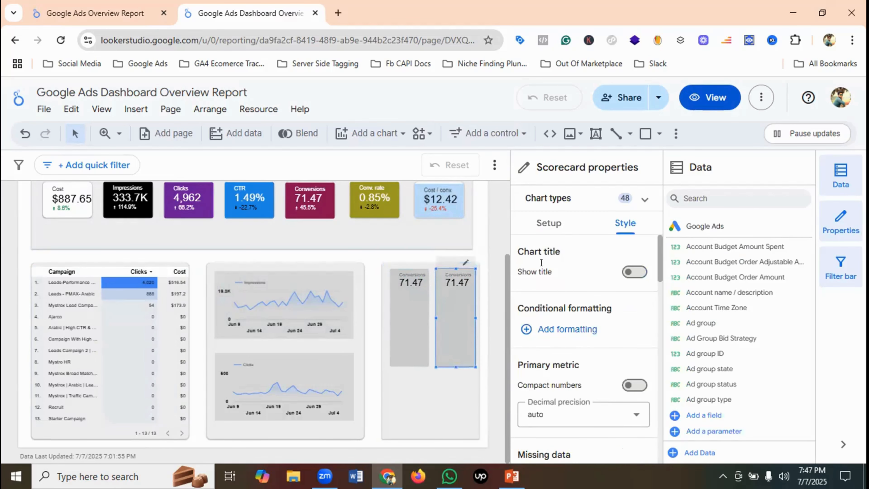
left_click(549, 225)
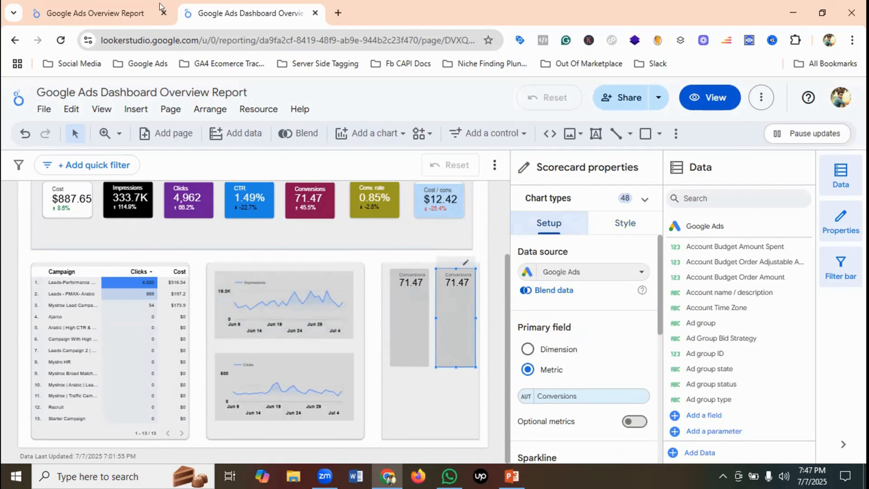
left_click(99, 13)
left_click(222, 10)
scroll(589, 356, "down", 2)
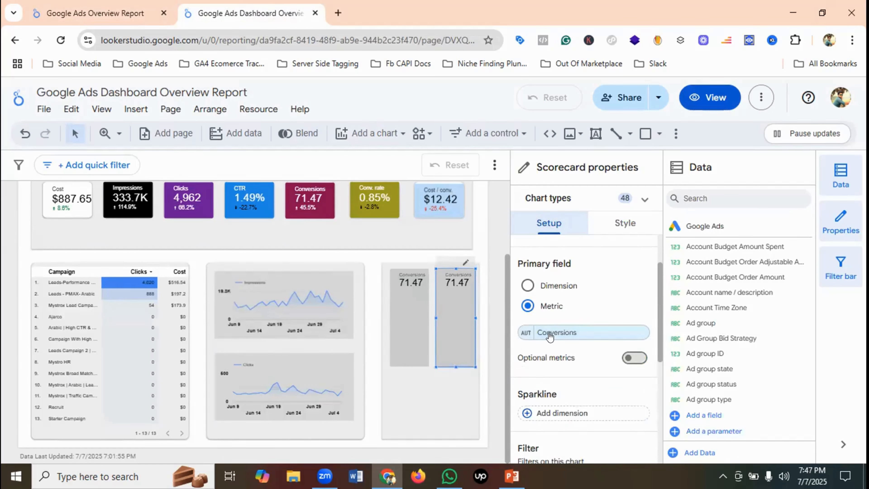
left_click(550, 333)
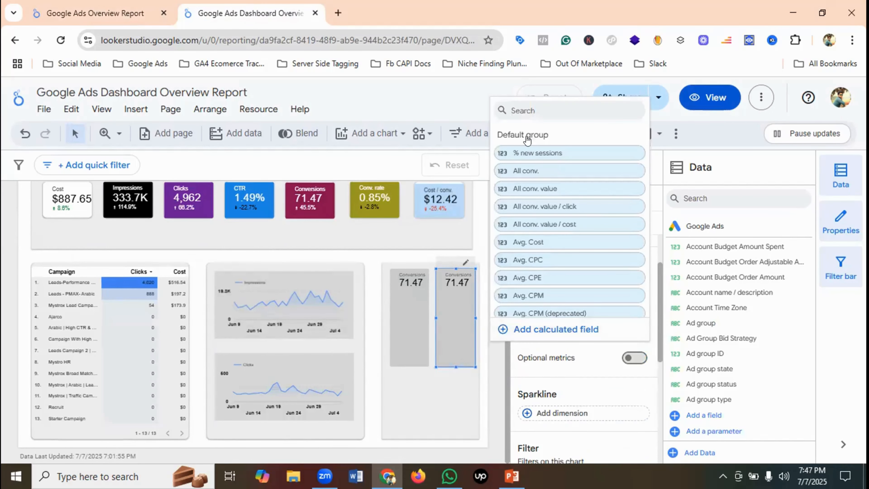
type("CTR")
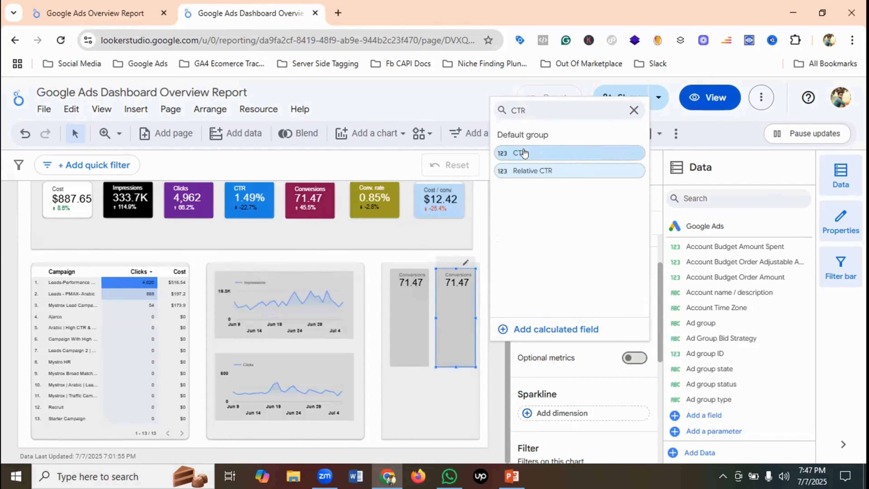
left_click(522, 152)
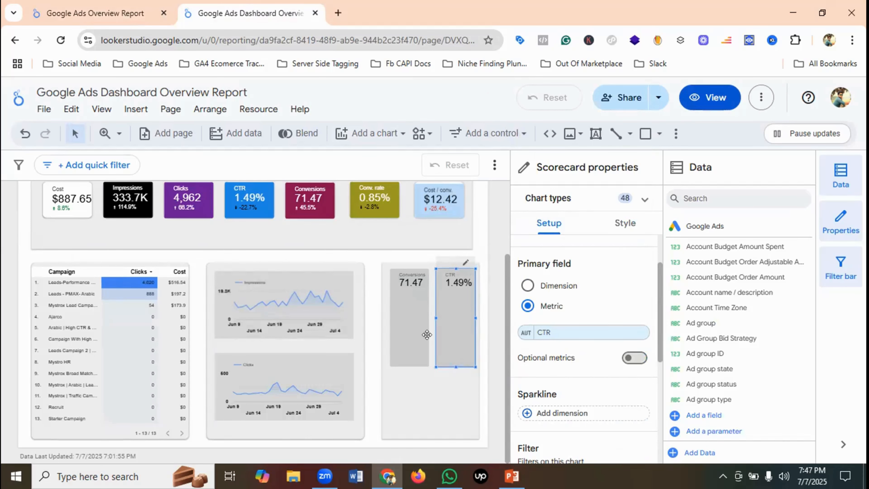
- Following the reference Overview Report, add a wide scorecard beneath the Conversions and CTR scorecards in the side panel
left_click(129, 4)
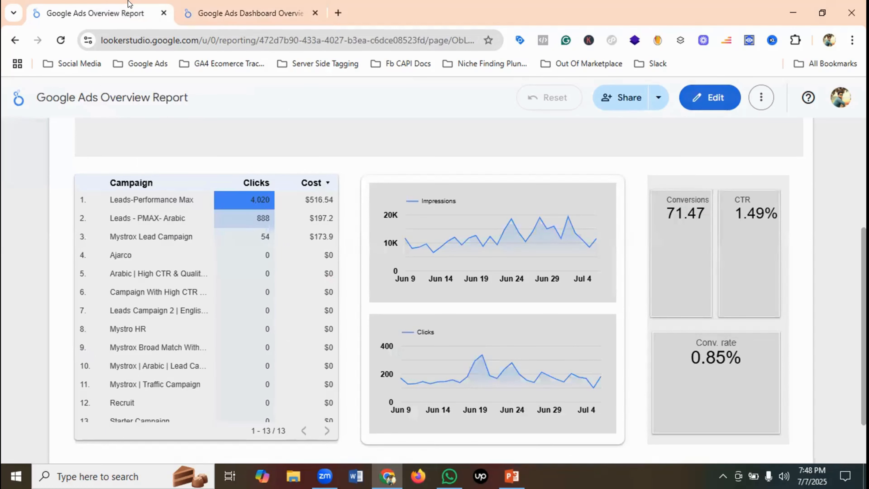
left_click(247, 4)
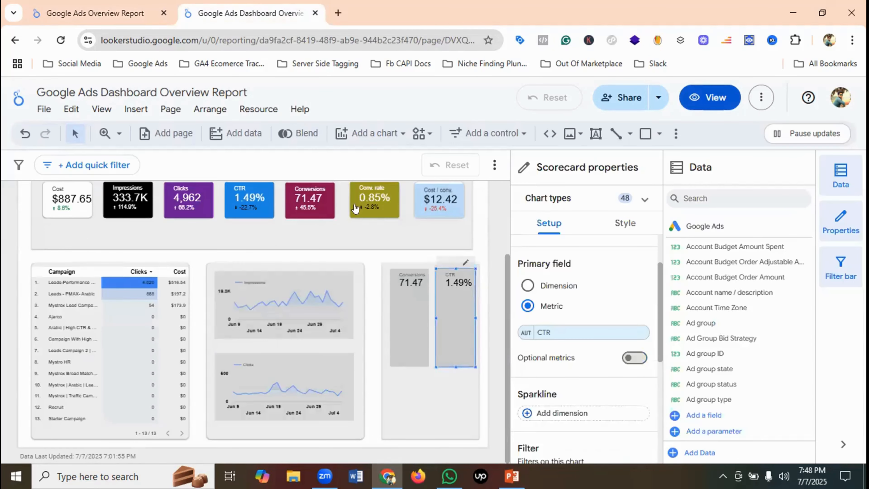
left_click(429, 398)
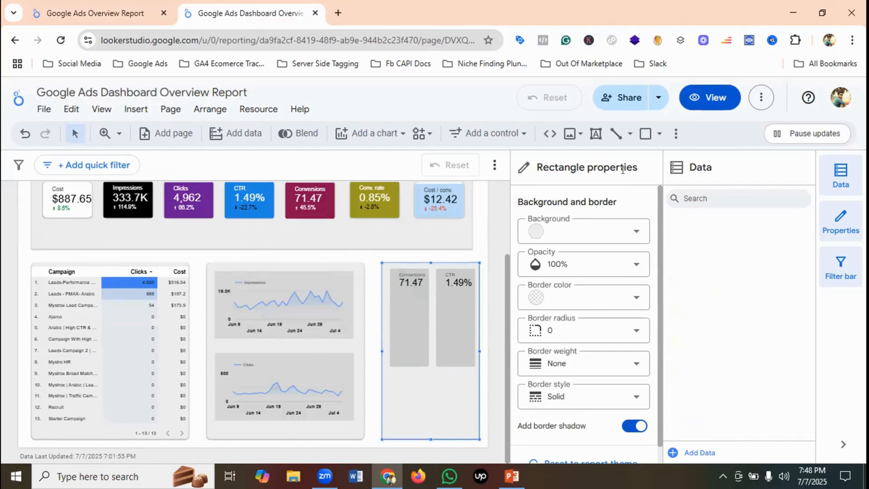
left_click(372, 133)
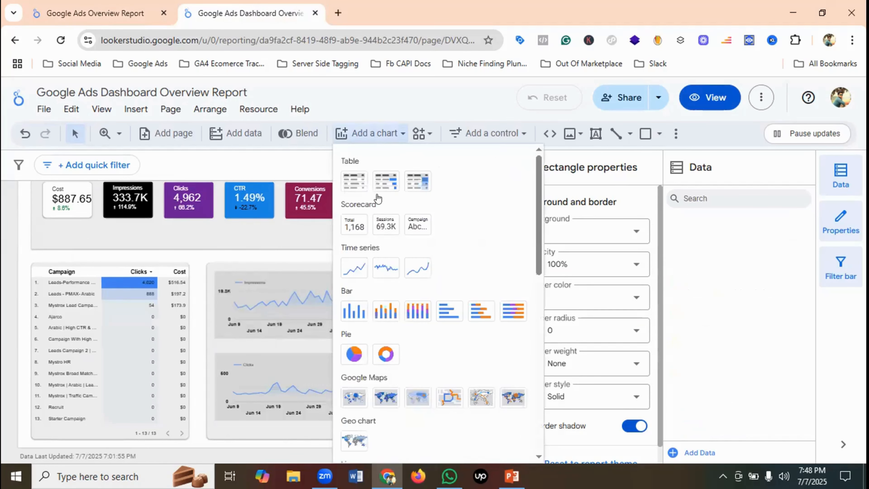
left_click(354, 223)
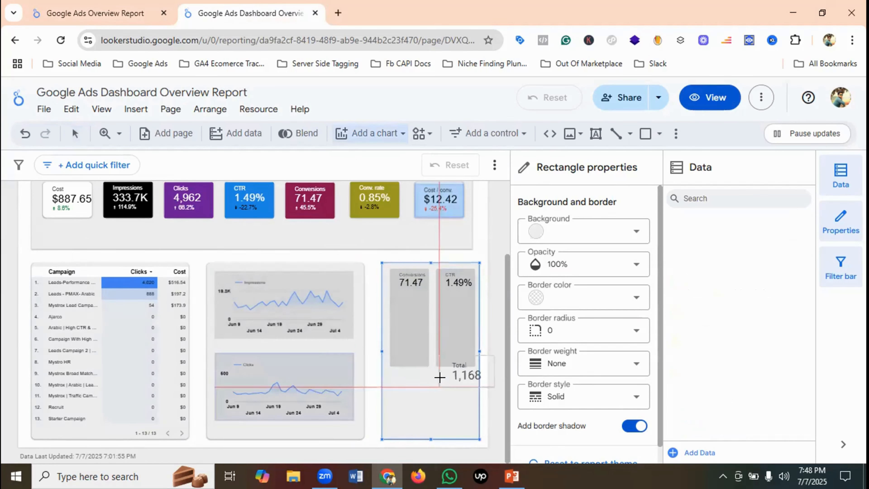
left_click(389, 374)
left_click_drag(386, 369, 445, 414)
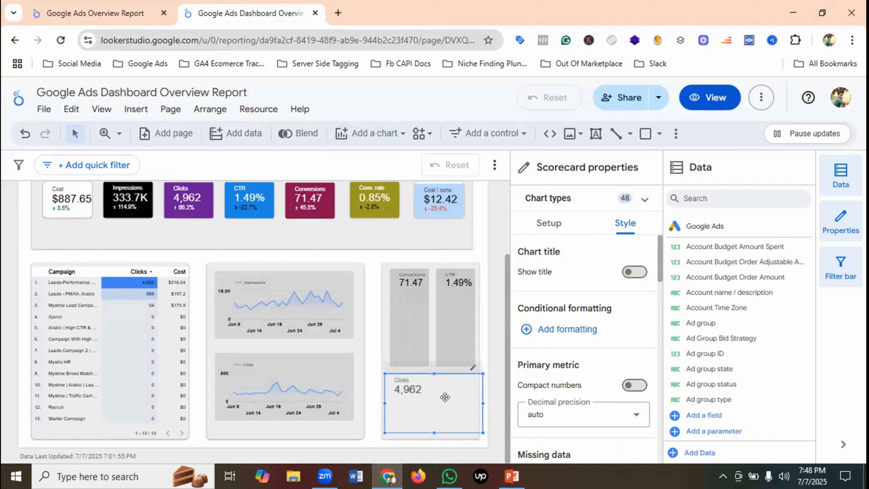
- Replace the wide scorecard's Clicks metric with Conv. rate
left_click(549, 223)
scroll(558, 338, "down", 2)
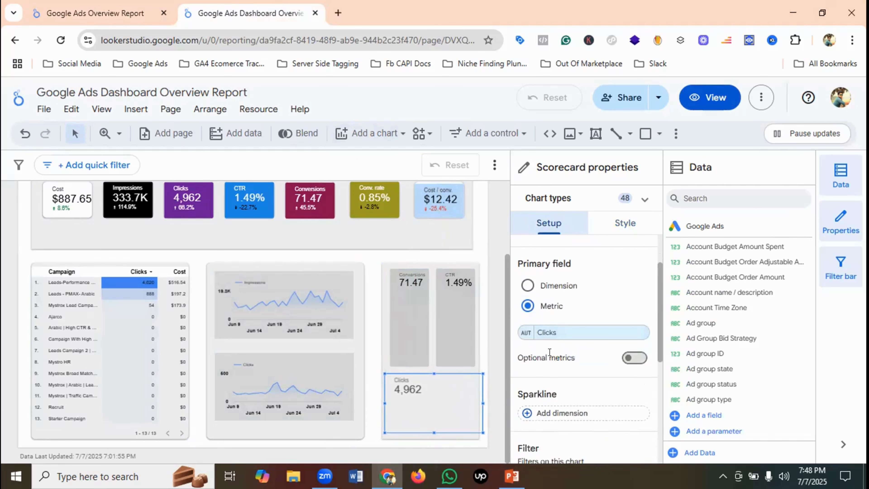
left_click(548, 332)
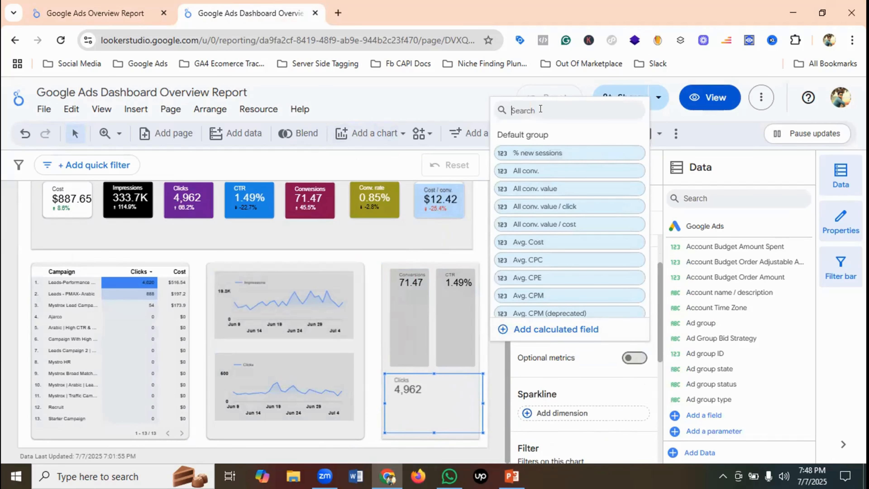
type("con")
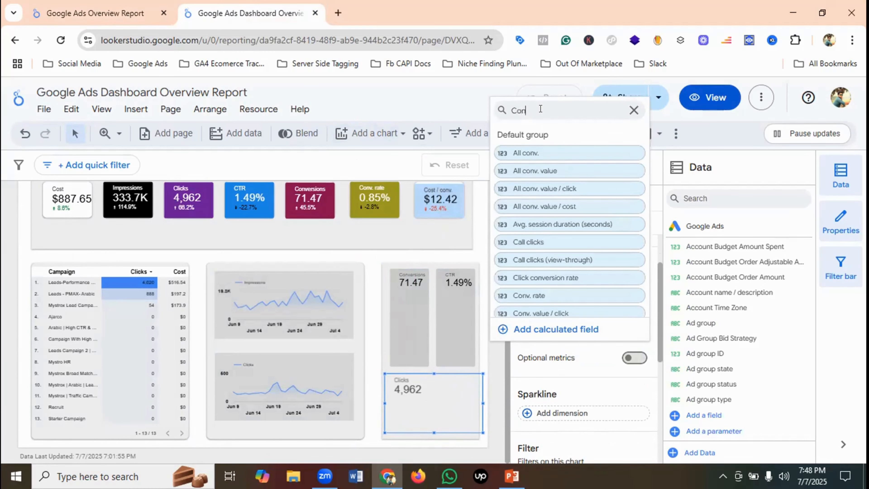
left_click(542, 296)
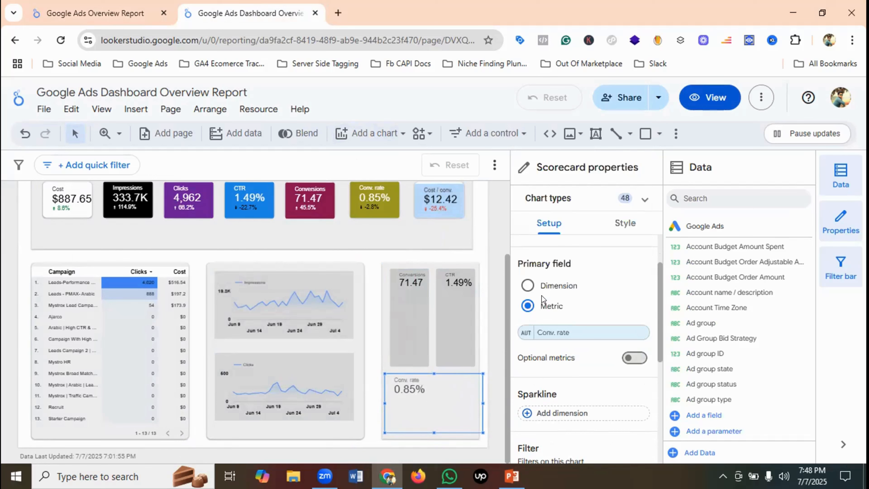
- Compare the wide Conv. rate scorecard with the reference Overview Report and set its label font color to black
left_click(115, 7)
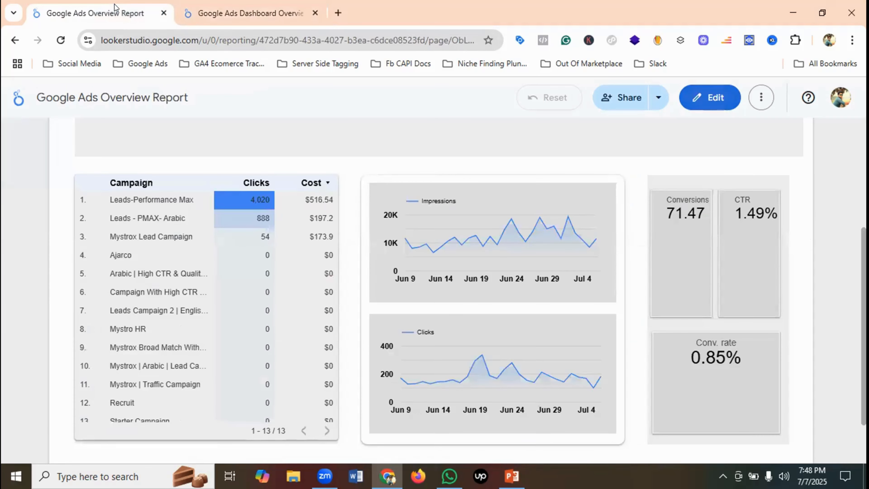
left_click(240, 13)
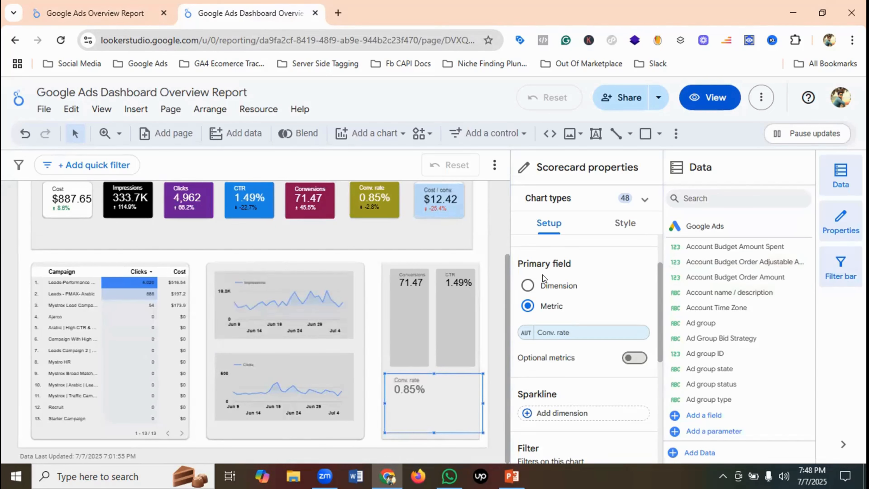
left_click(207, 455)
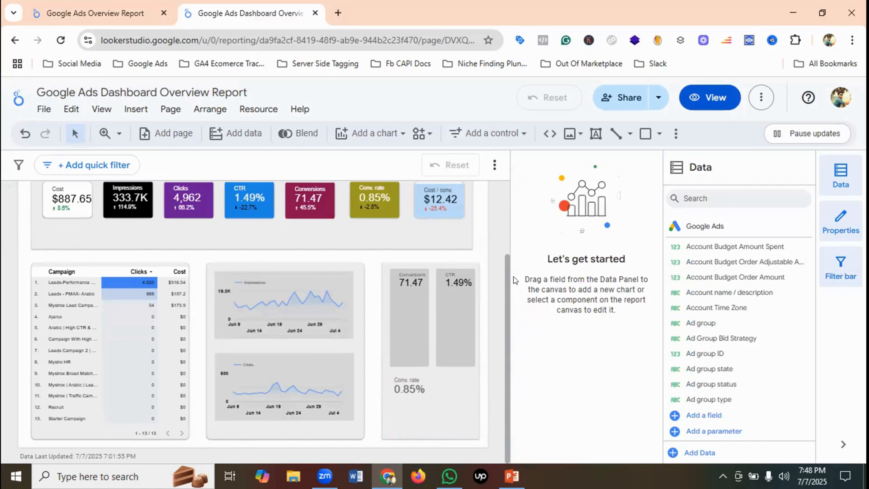
left_click(404, 386)
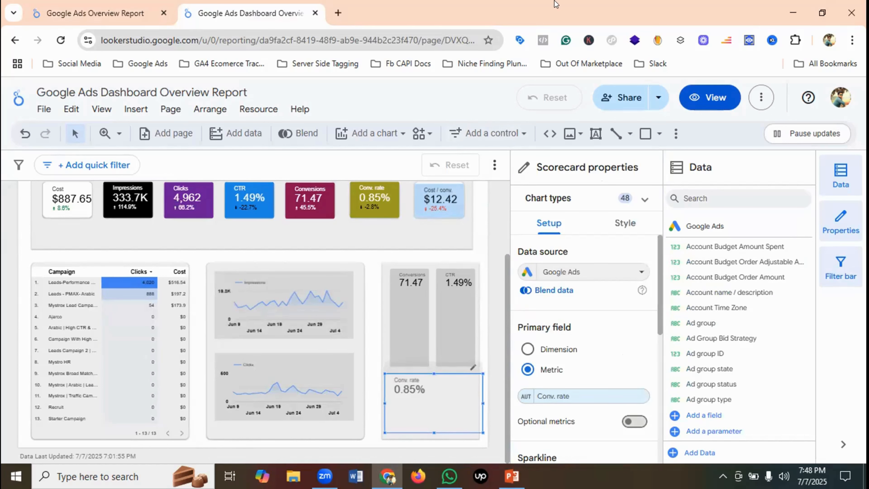
left_click(132, 9)
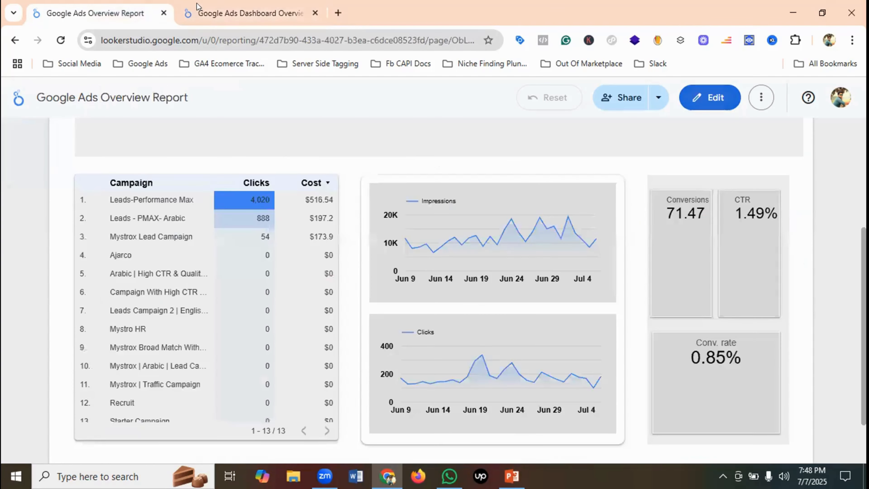
left_click(253, 10)
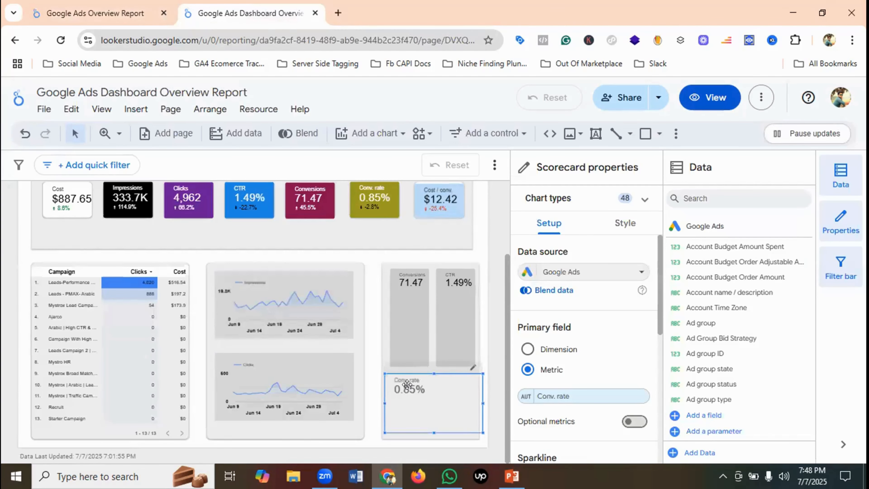
left_click(625, 222)
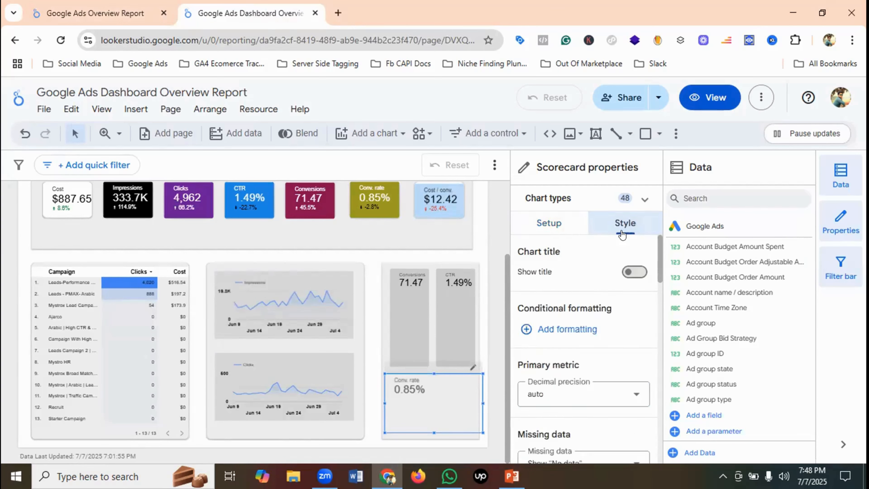
scroll(608, 275, "down", 2)
scroll(608, 275, "down", 4)
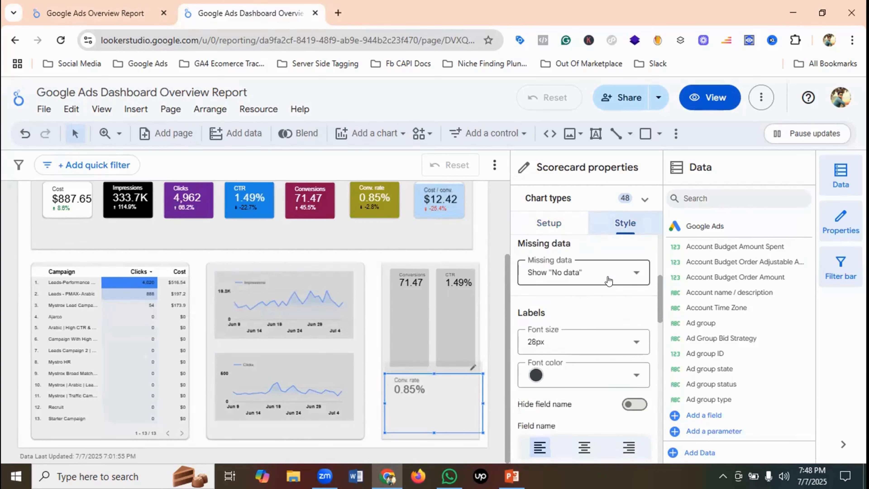
scroll(607, 281, "down", 2)
left_click(567, 310)
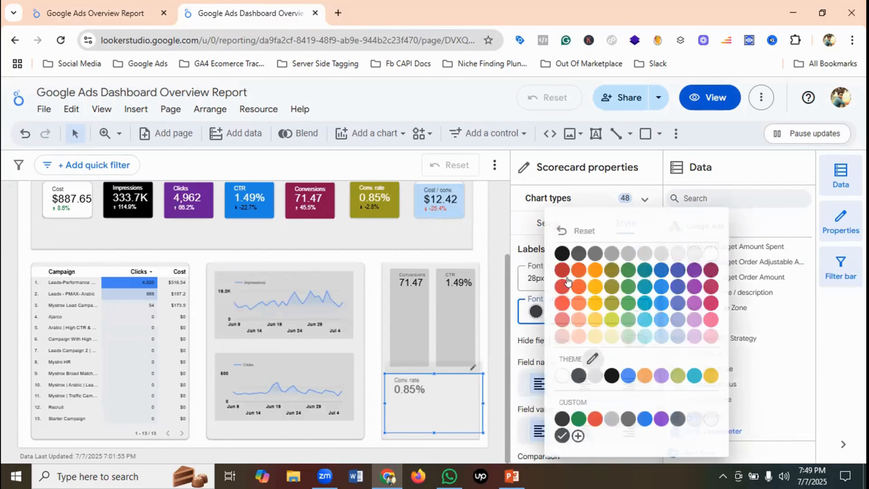
left_click(563, 253)
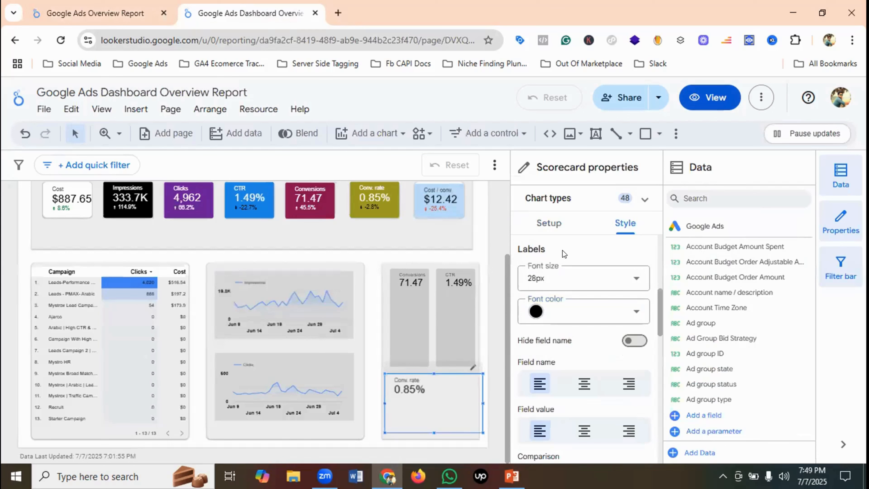
- Center the field name and field value of the wide Conv. rate scorecard and preview the report in view mode
scroll(571, 288, "down", 2)
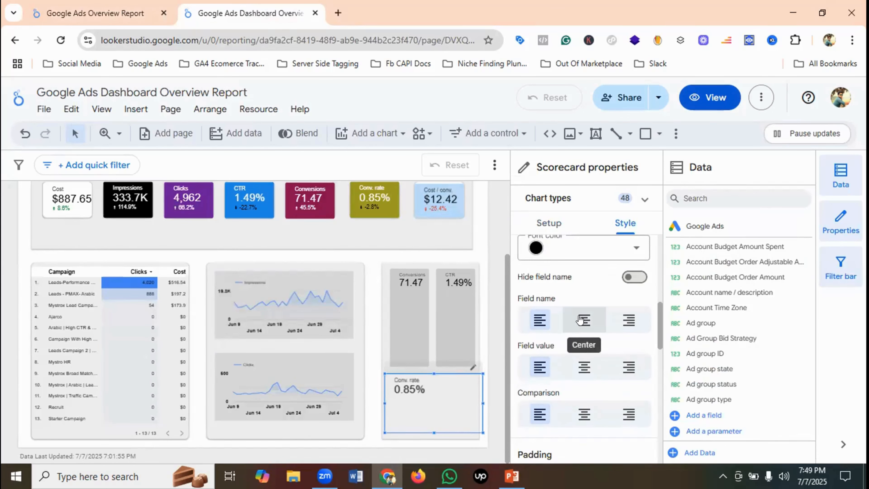
left_click(579, 319)
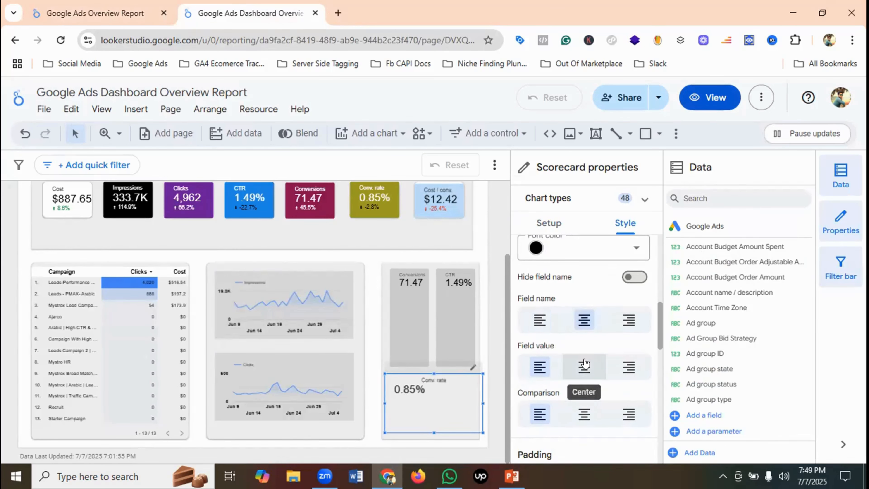
left_click(584, 364)
scroll(538, 313, "down", 2)
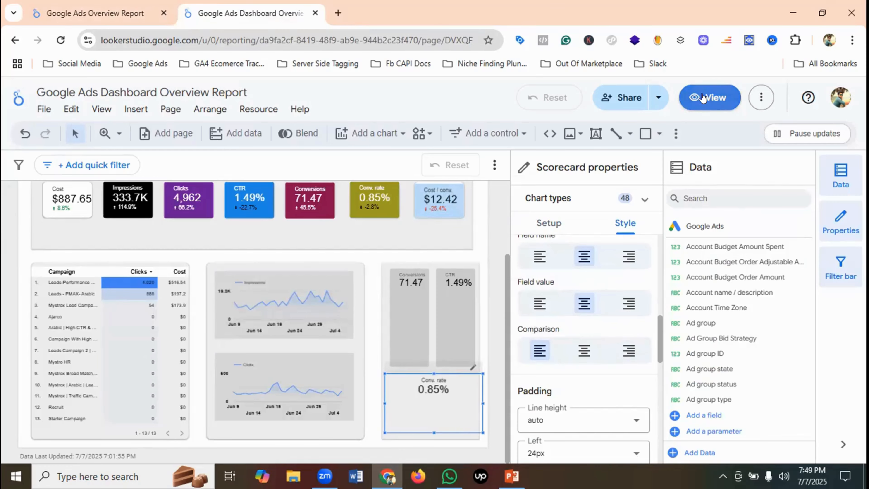
left_click(702, 98)
scroll(582, 280, "down", 3)
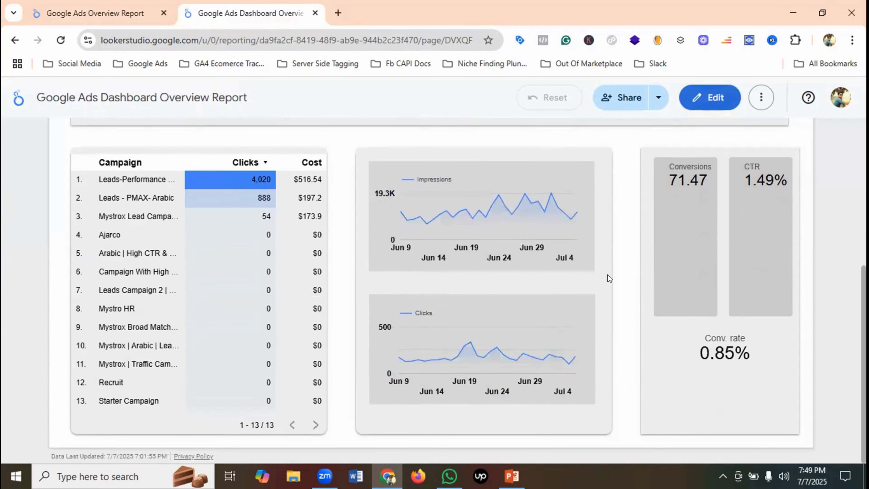
scroll(739, 320, "up", 3)
- Return to editing and fill the background of the wide Conv. rate scorecard with medium gray
left_click(709, 98)
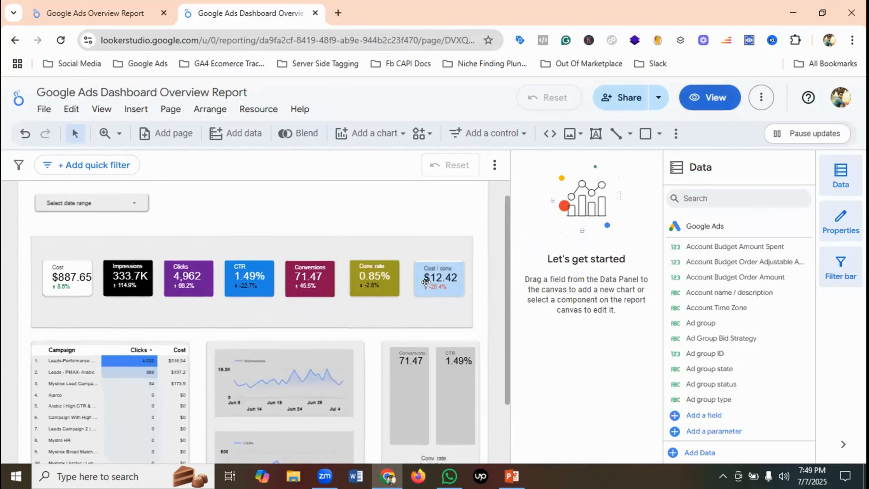
scroll(426, 283, "down", 2)
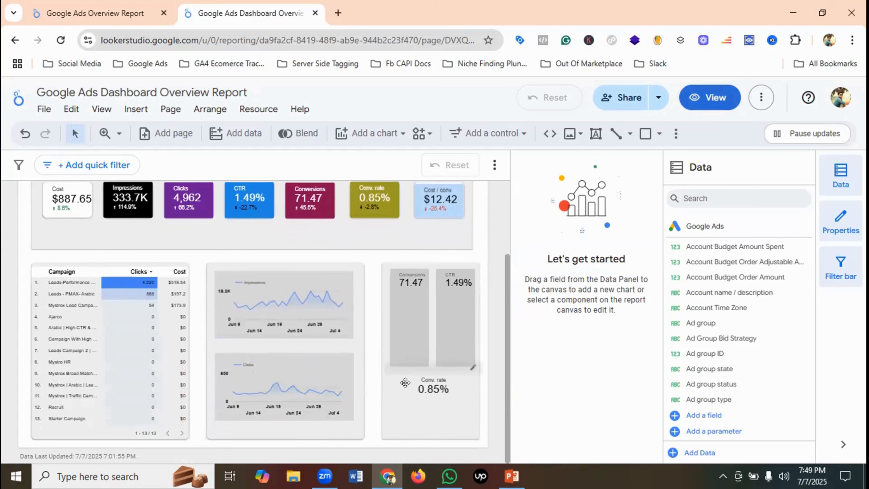
left_click(406, 383)
scroll(575, 271, "down", 8)
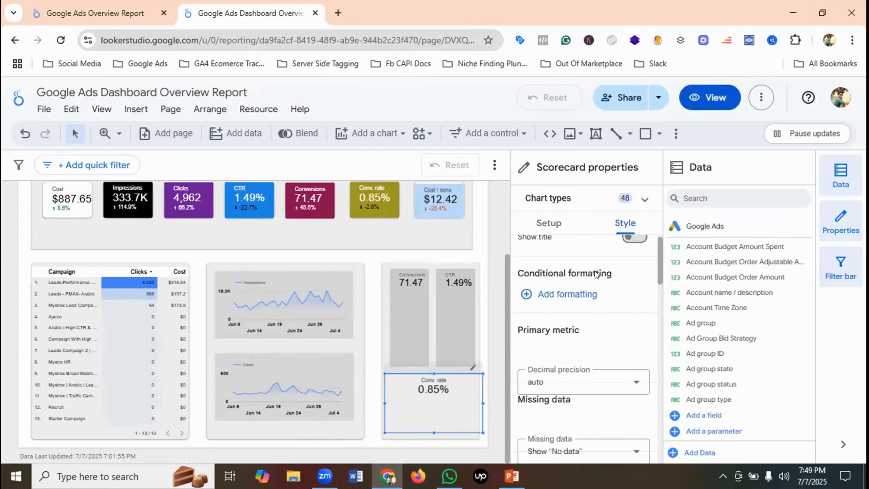
scroll(595, 275, "down", 8)
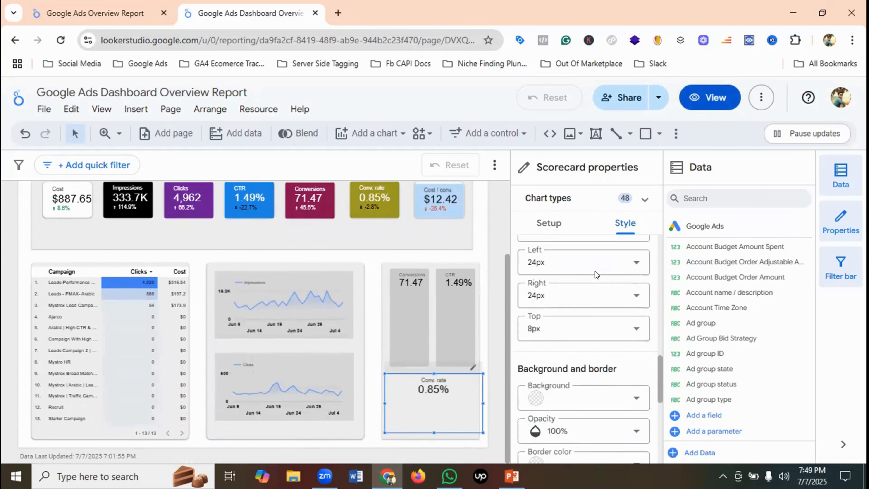
left_click(581, 275)
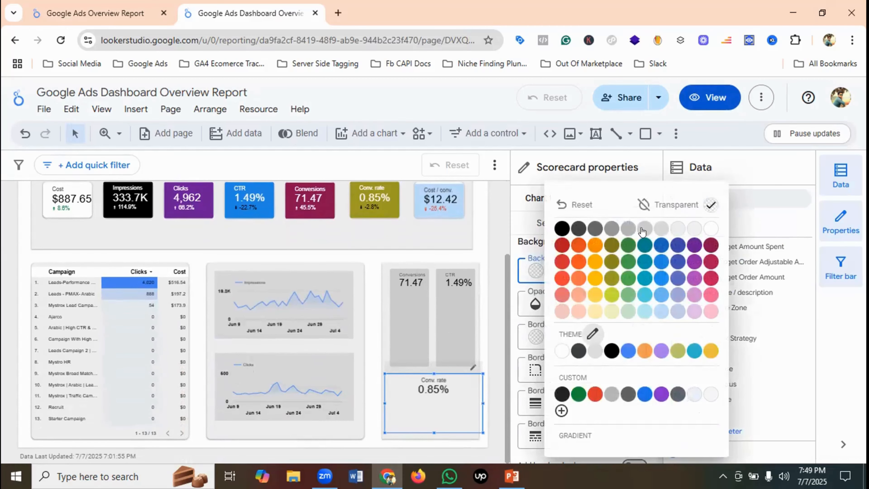
left_click(628, 229)
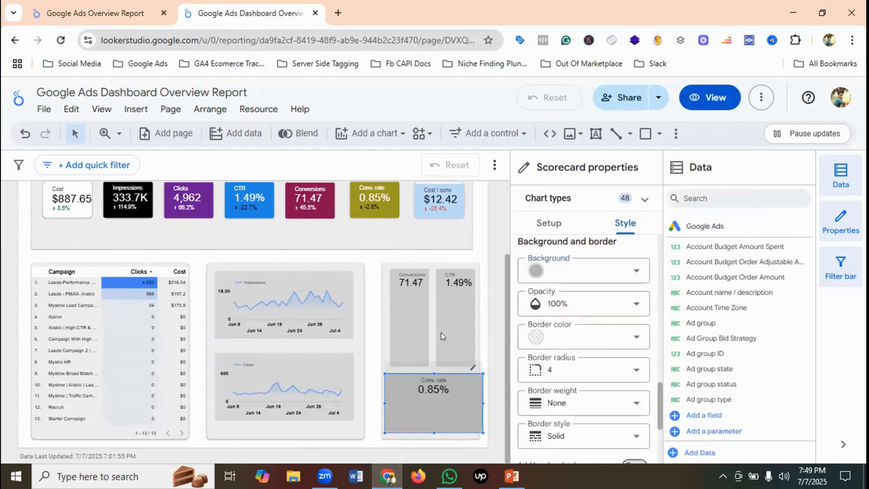
- Preview the whole dashboard in view mode and compare its layout with the reference Overview Report
left_click(712, 99)
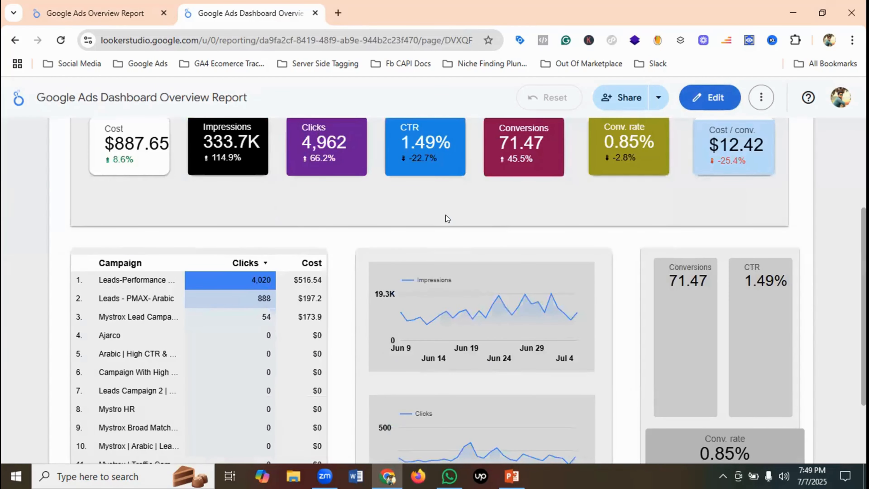
scroll(445, 216, "down", 3)
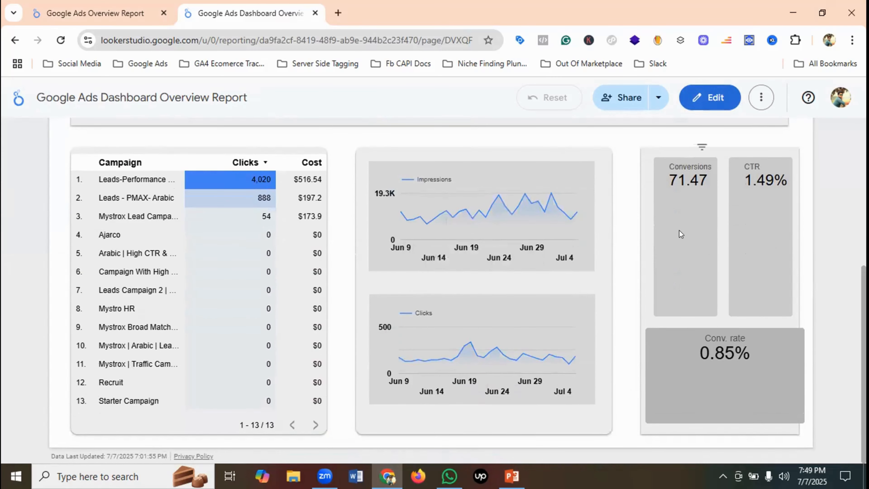
scroll(679, 230, "up", 4)
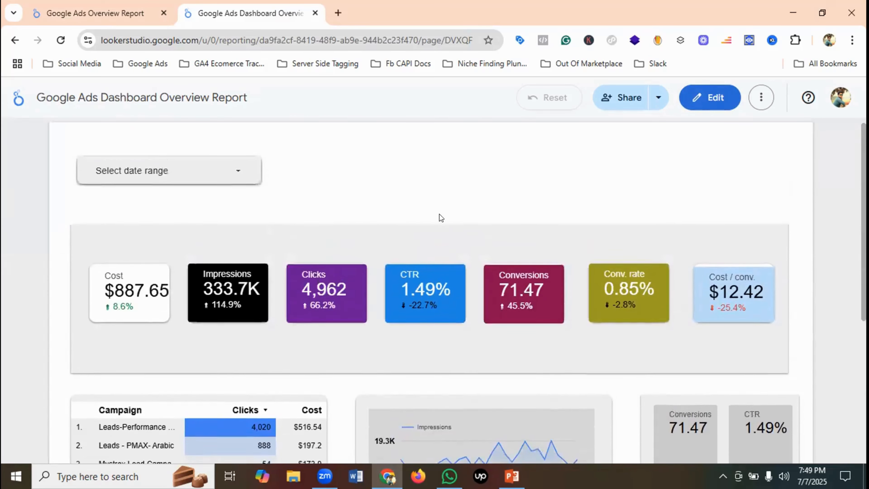
left_click(84, 5)
scroll(391, 265, "down", 2)
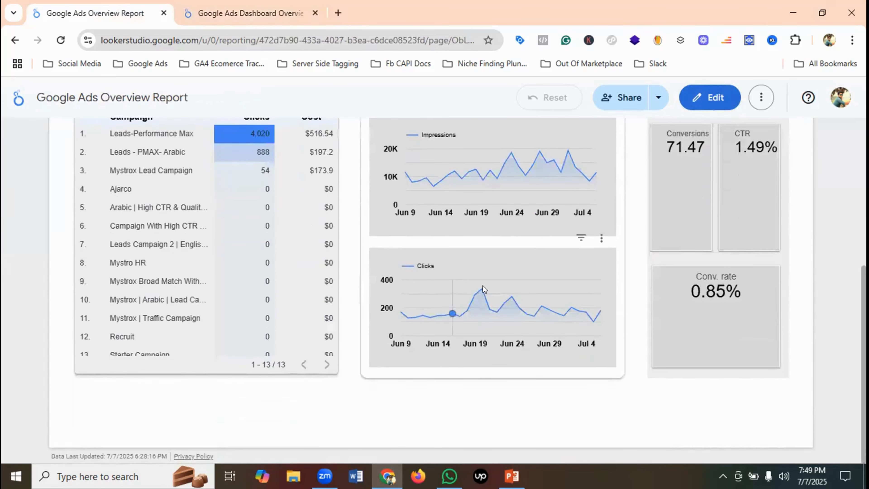
scroll(505, 250, "up", 7)
left_click(259, 5)
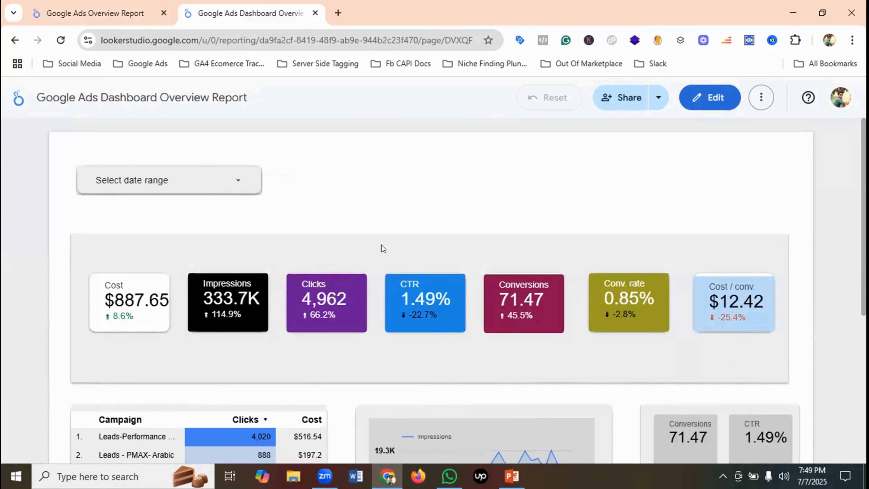
- Set the dashboard's date range to Last 28 days, apply it, and review the scorecards, table and charts
left_click(178, 186)
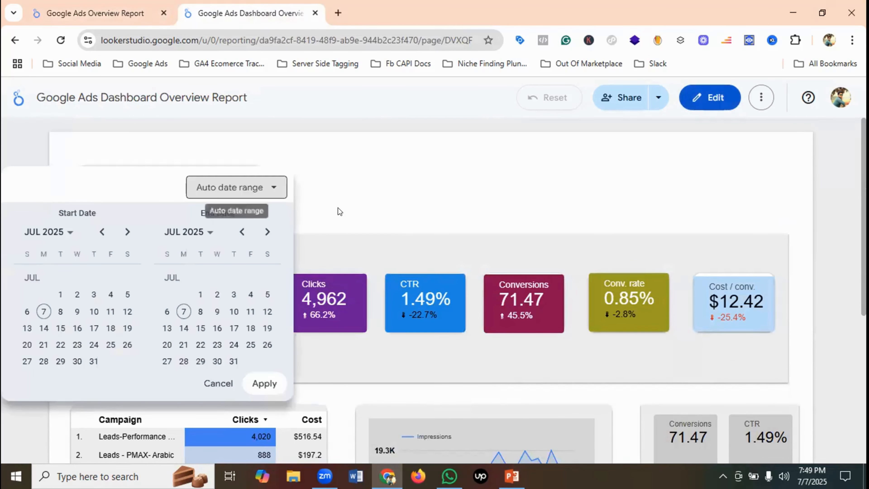
left_click(227, 188)
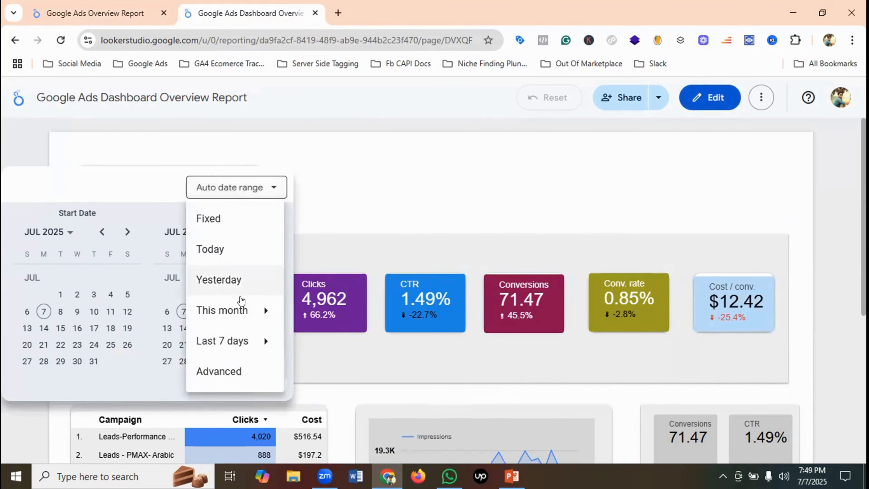
mouse_move(235, 310)
mouse_move(232, 341)
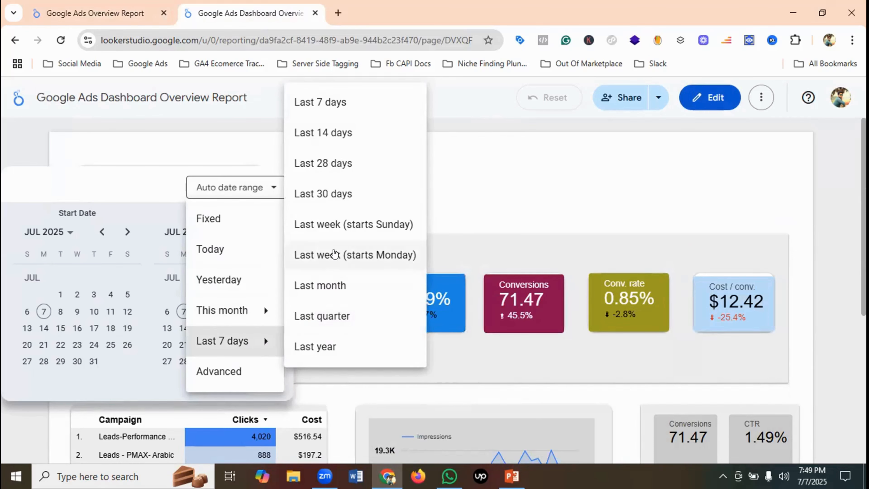
left_click(332, 166)
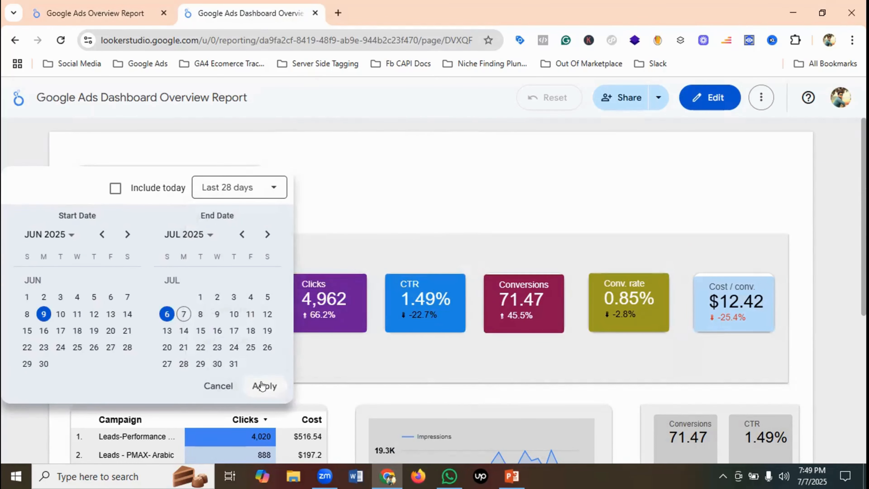
left_click(263, 386)
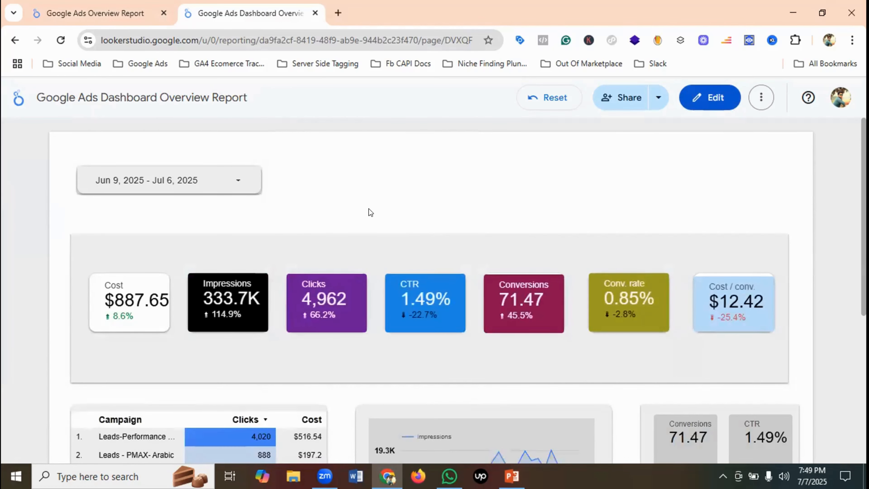
scroll(369, 208, "down", 5)
scroll(369, 209, "down", 1)
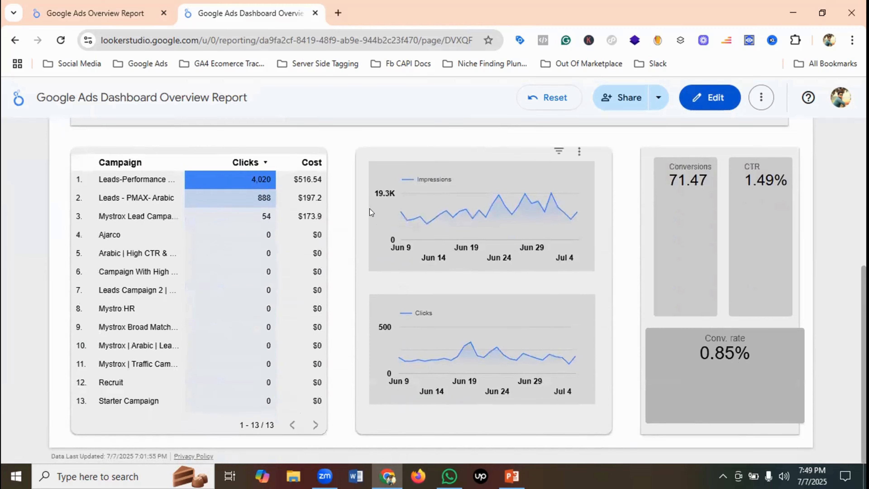
scroll(370, 209, "up", 7)
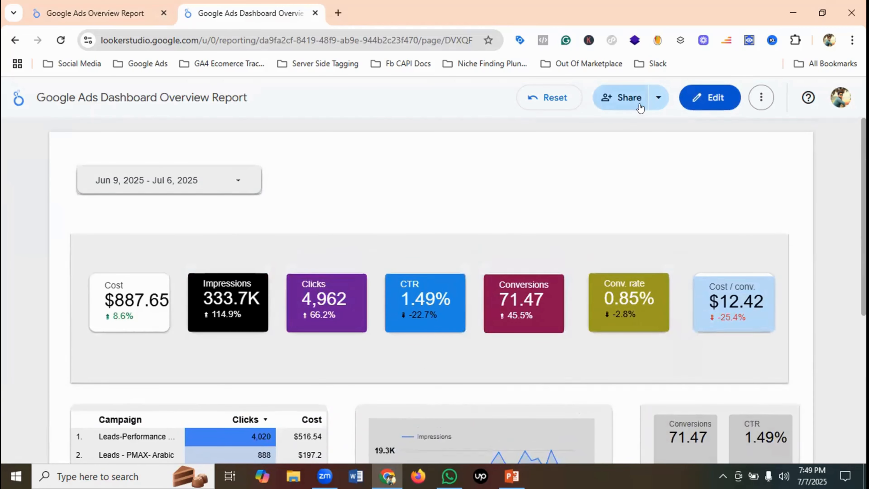
- Look at the report's options for sharing with people and groups, copy its public viewer link and close the sharing dialog
left_click(637, 98)
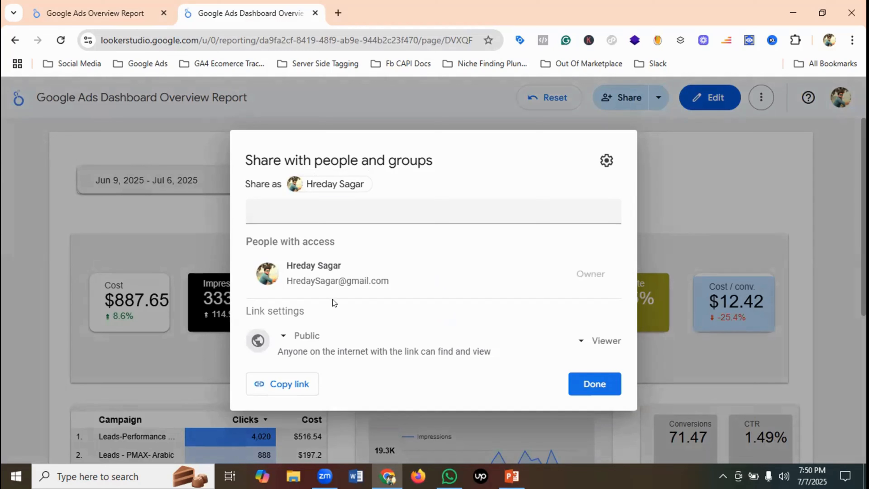
left_click(277, 210)
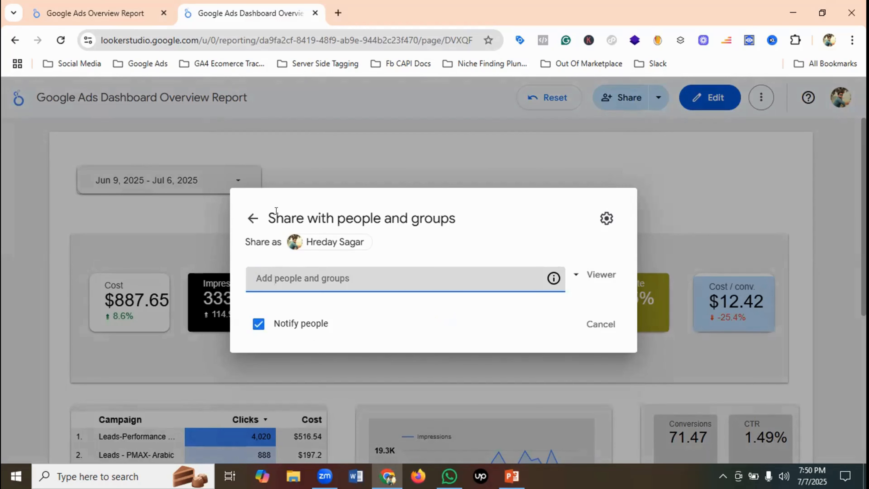
left_click(253, 218)
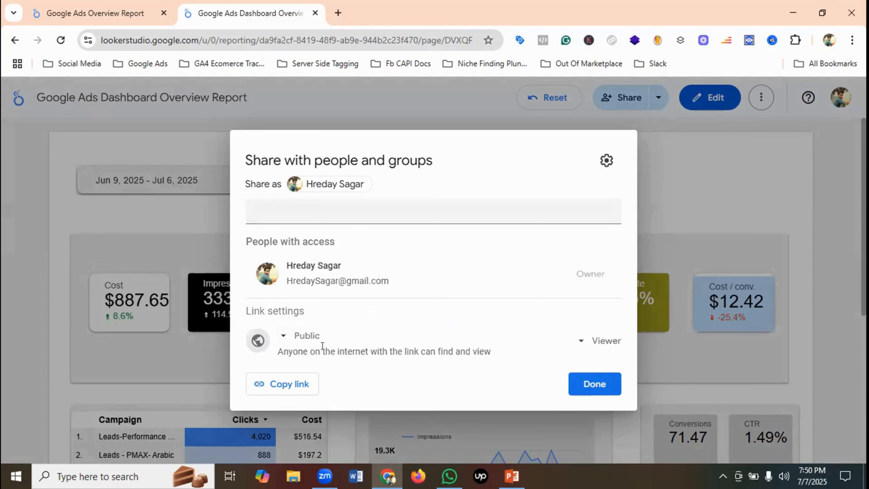
left_click(282, 384)
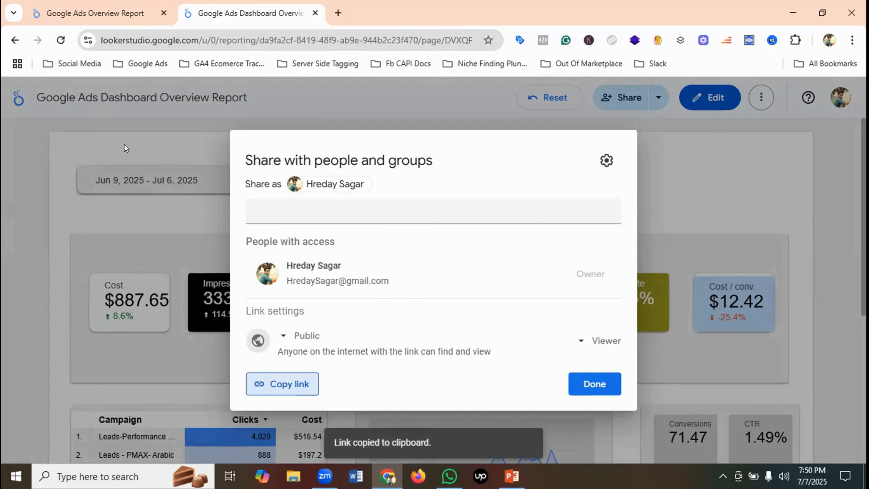
left_click(149, 151)
scroll(574, 180, "down", 6)
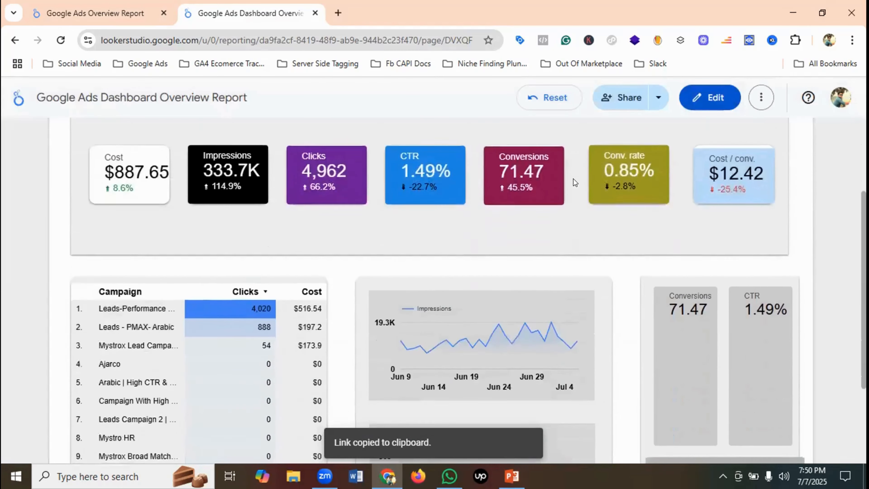
scroll(574, 181, "up", 6)
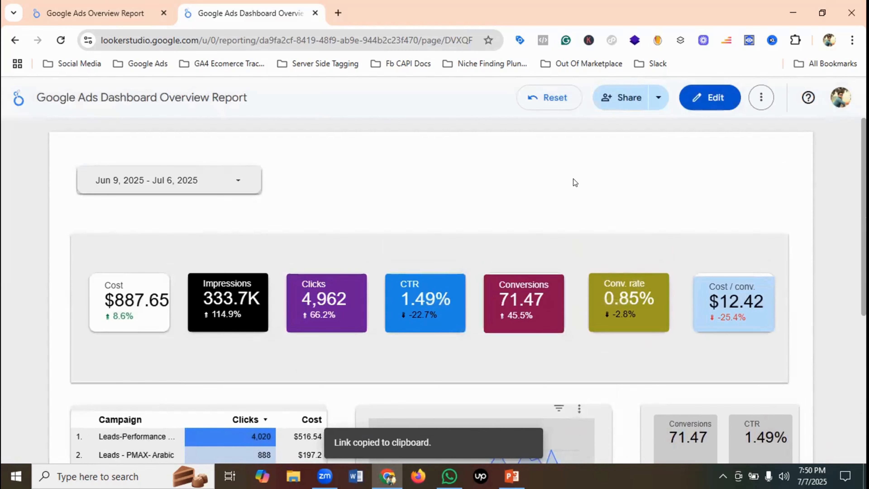
scroll(573, 179, "down", 2)
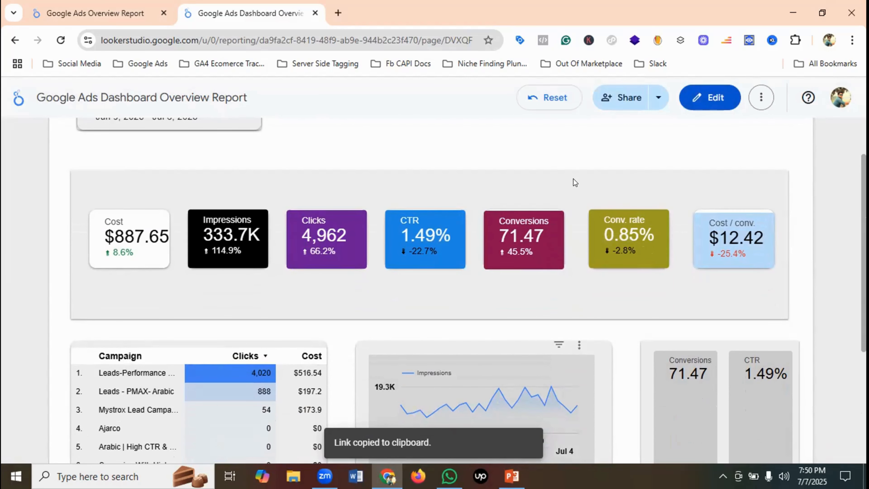
scroll(574, 182, "up", 2)
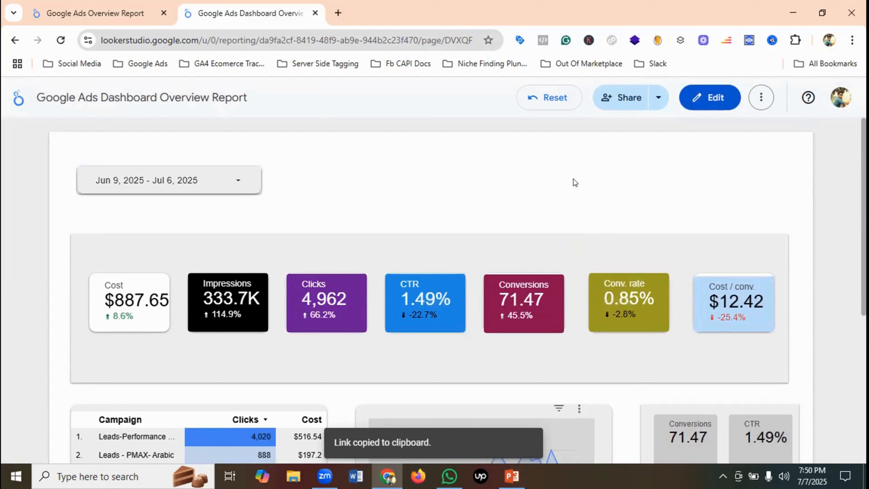